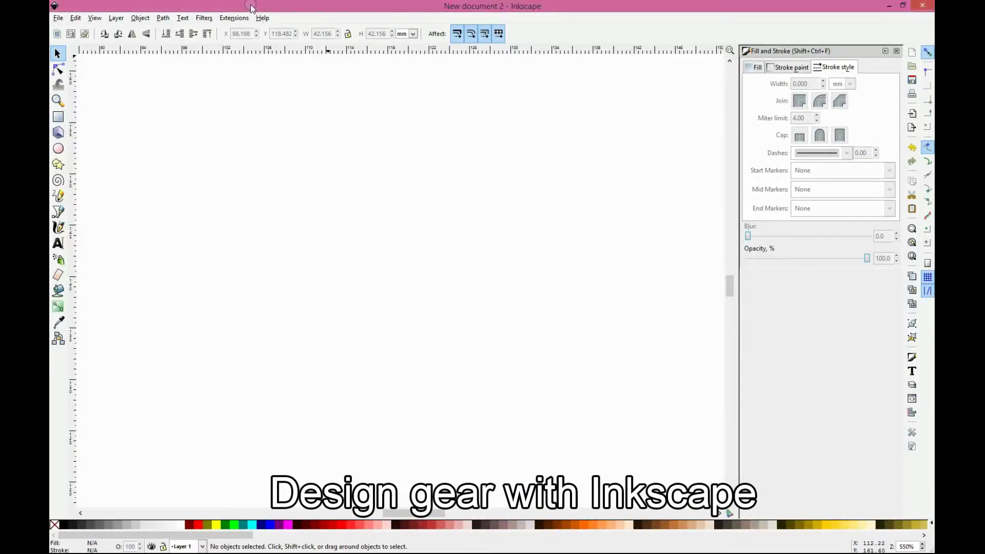
Generate a 20-tooth gear with the Render Gear extension (circular pitch 11.1, pressure angle 20.0)
click(232, 19)
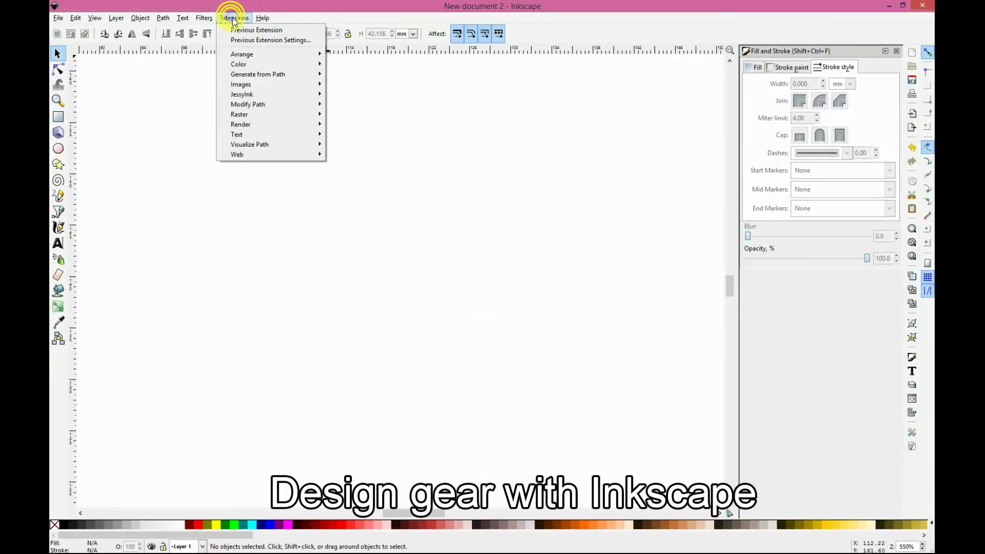
click(271, 125)
mouse_move(241, 124)
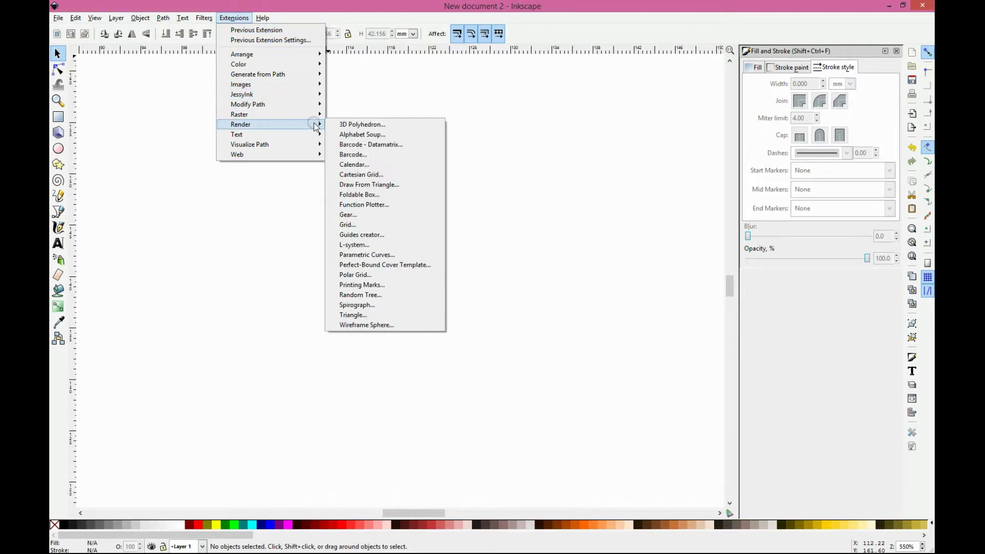
click(368, 215)
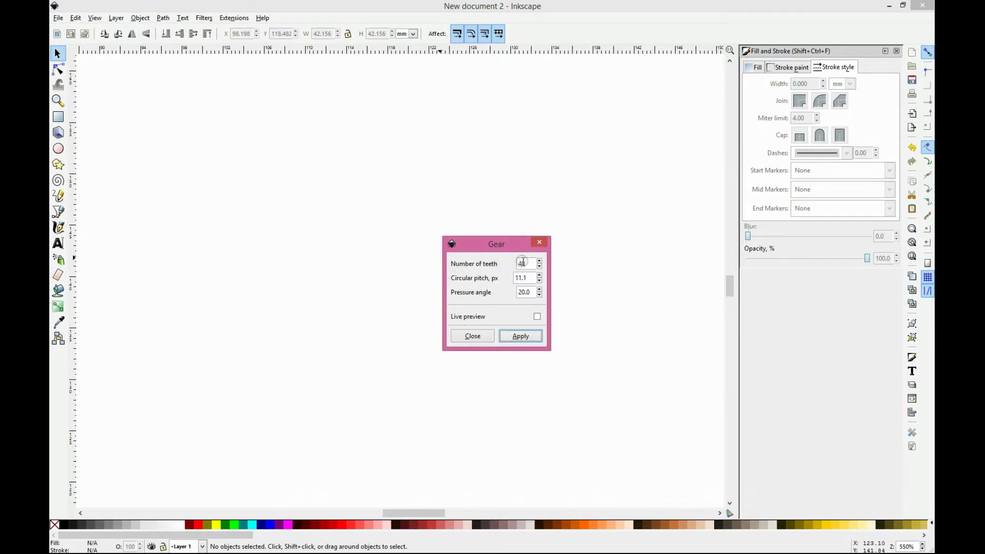
drag(529, 263, 507, 265)
text(20)
click(520, 336)
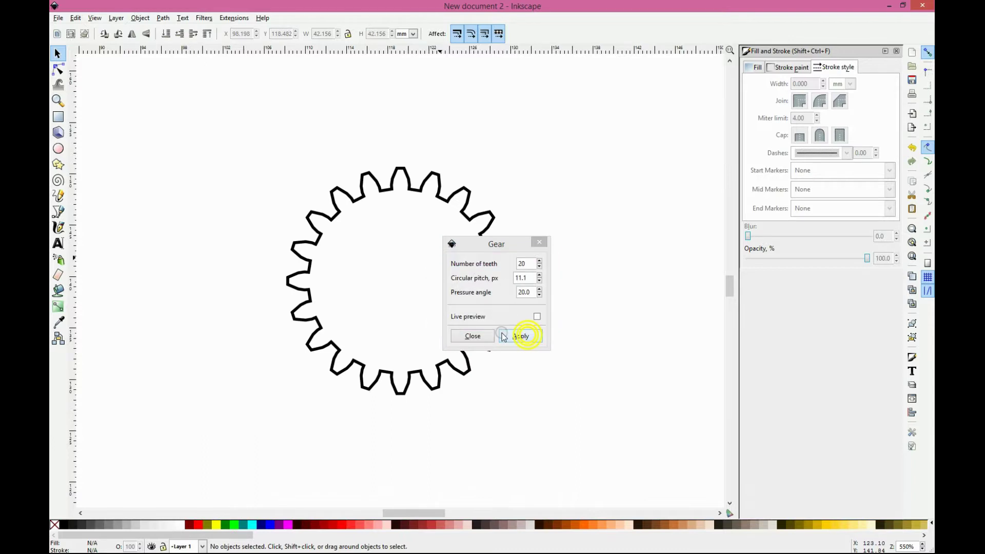
click(489, 336)
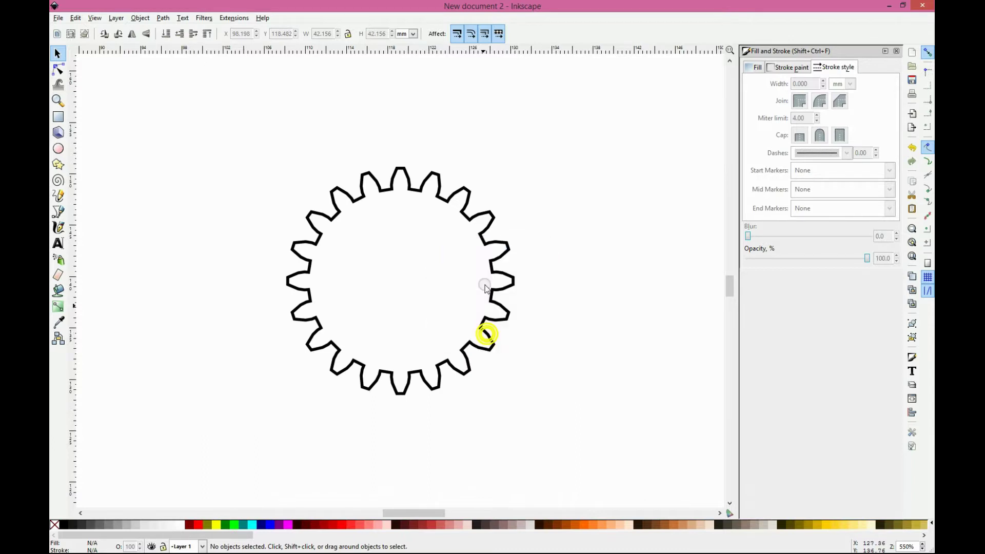
Set the gear's stroke width to 0.05 so its outline becomes a hairline
click(489, 215)
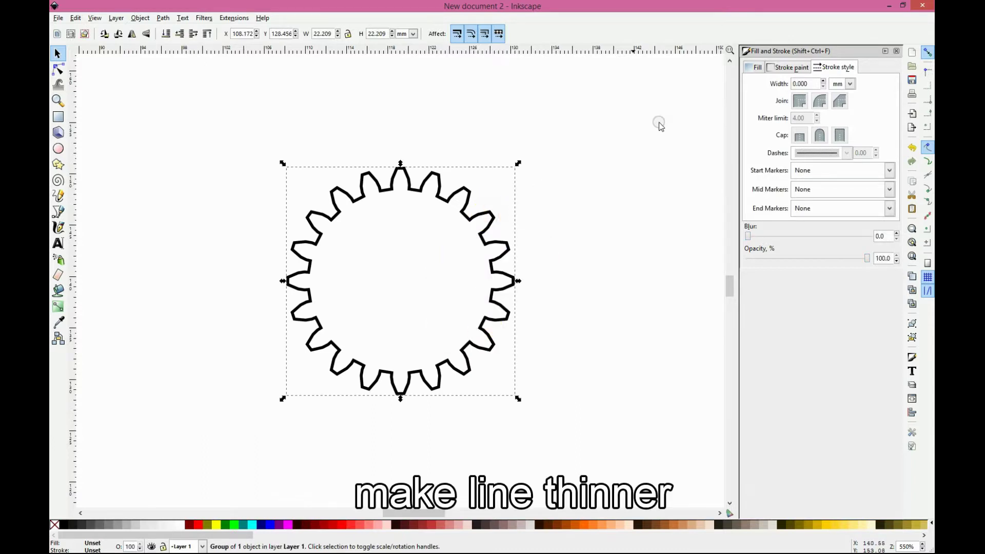
click(813, 85)
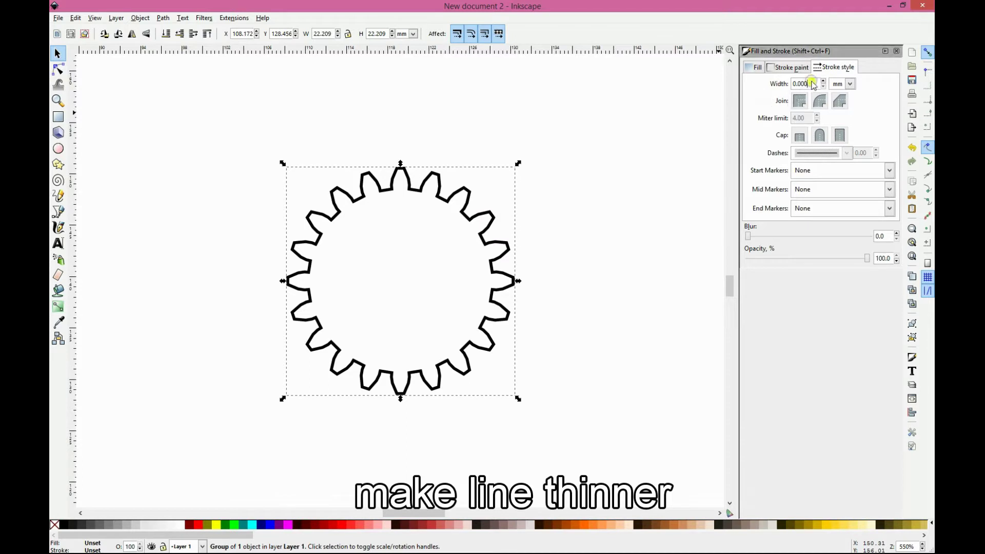
key(BackSpace)
key(BackSpace)
text(5)
key(Return)
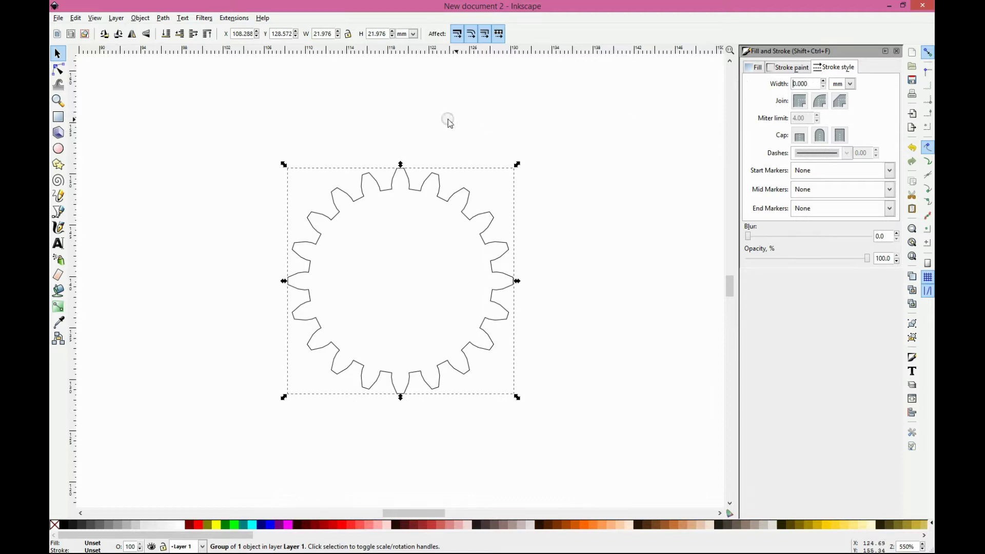
click(107, 113)
click(58, 196)
Draw a short horizontal pencil line above the gear with a 0.05 stroke width
drag(309, 134, 343, 135)
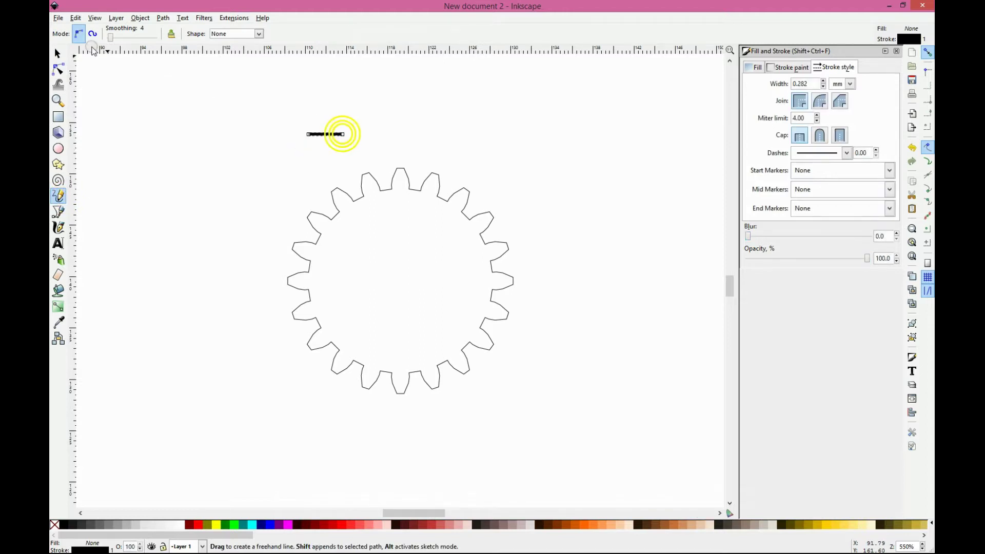
click(58, 54)
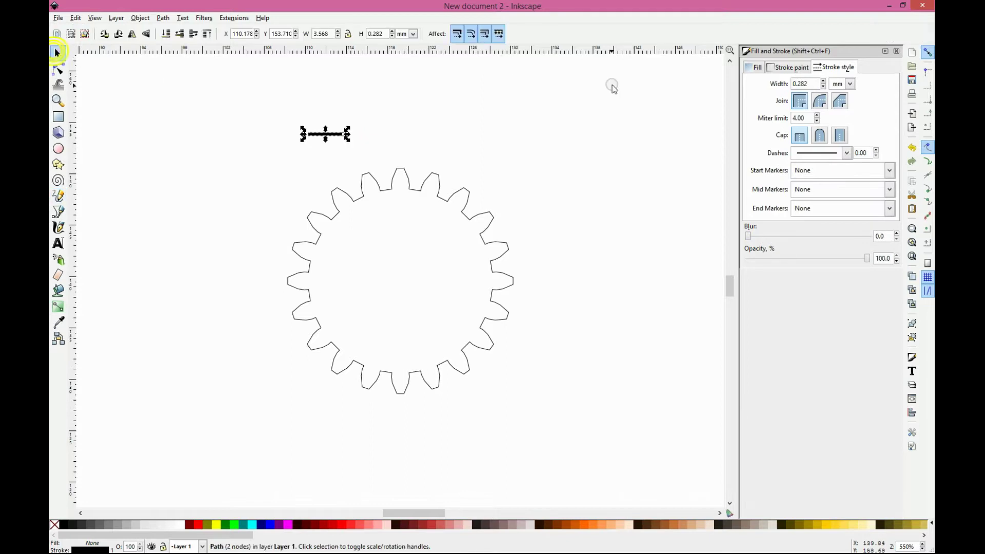
click(810, 85)
key(BackSpace)
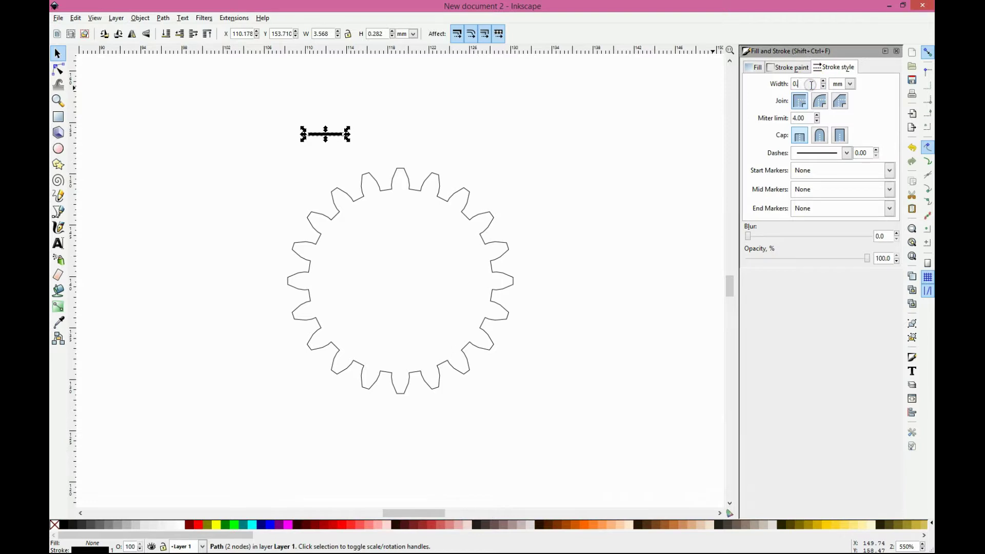
text(05)
key(Return)
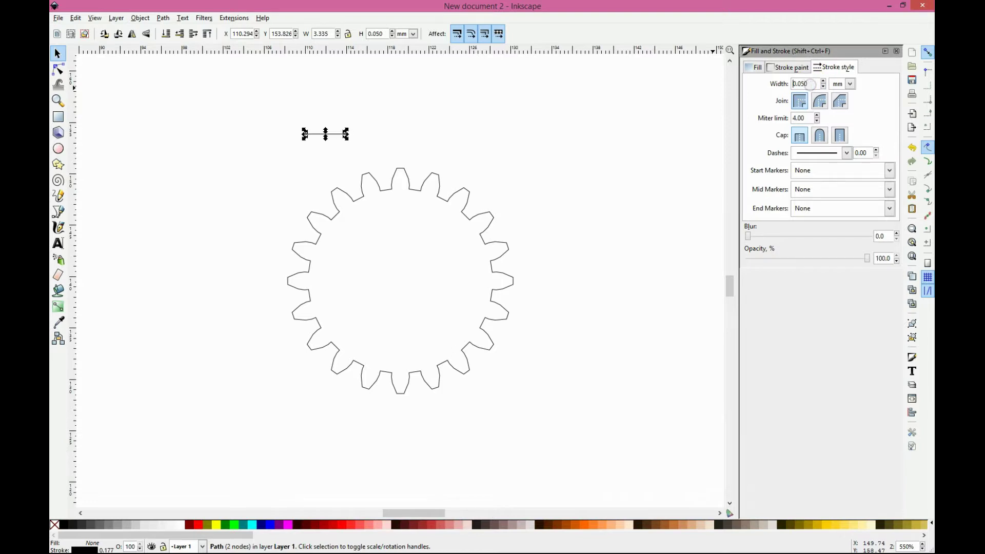
Duplicate the line, rotate the copy 90°, and group both lines into a crosshair
right_click(339, 136)
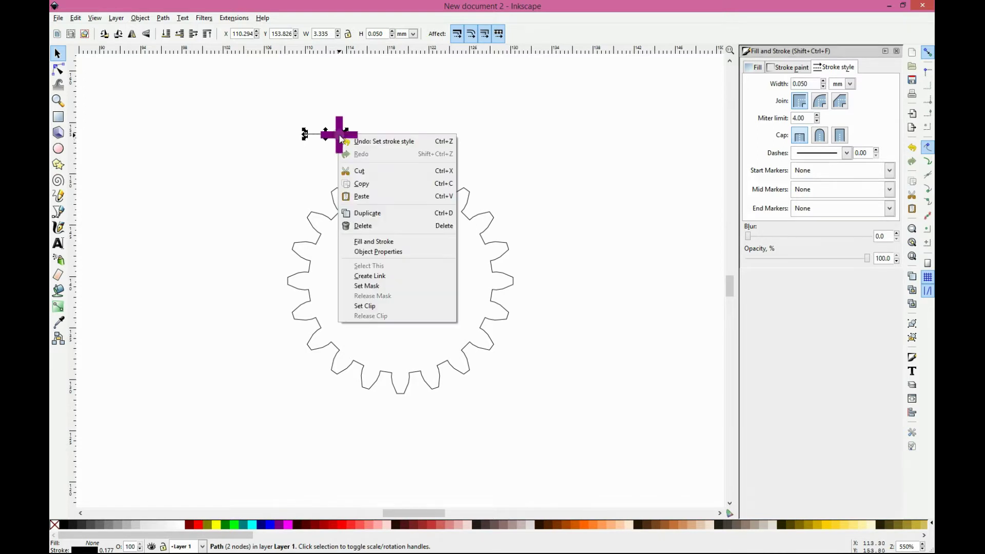
click(385, 216)
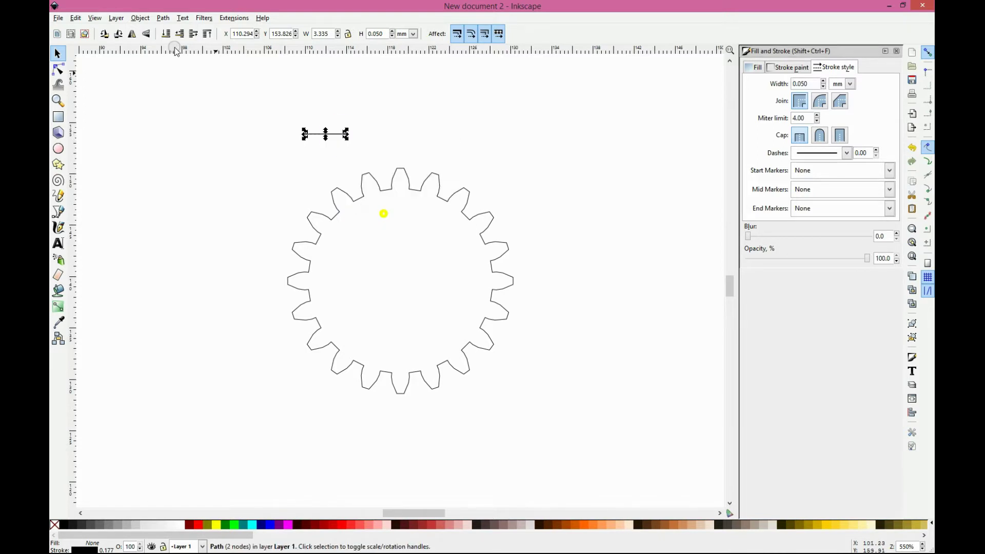
click(118, 34)
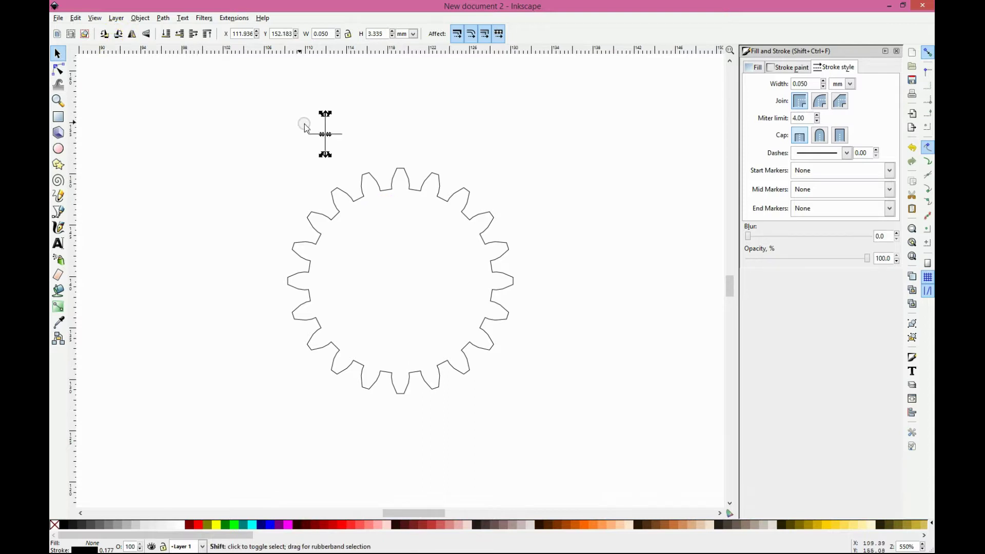
shift+click(338, 135)
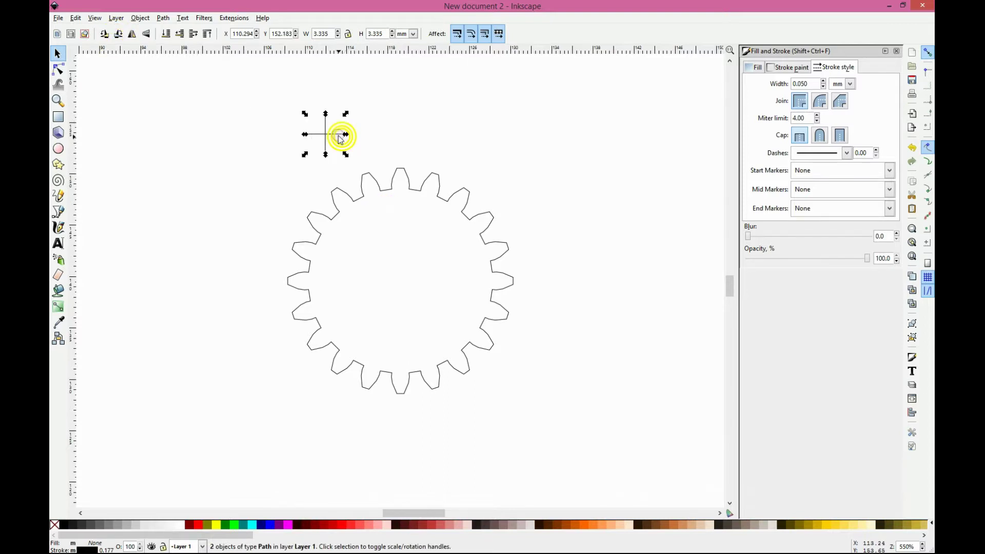
click(140, 18)
click(159, 62)
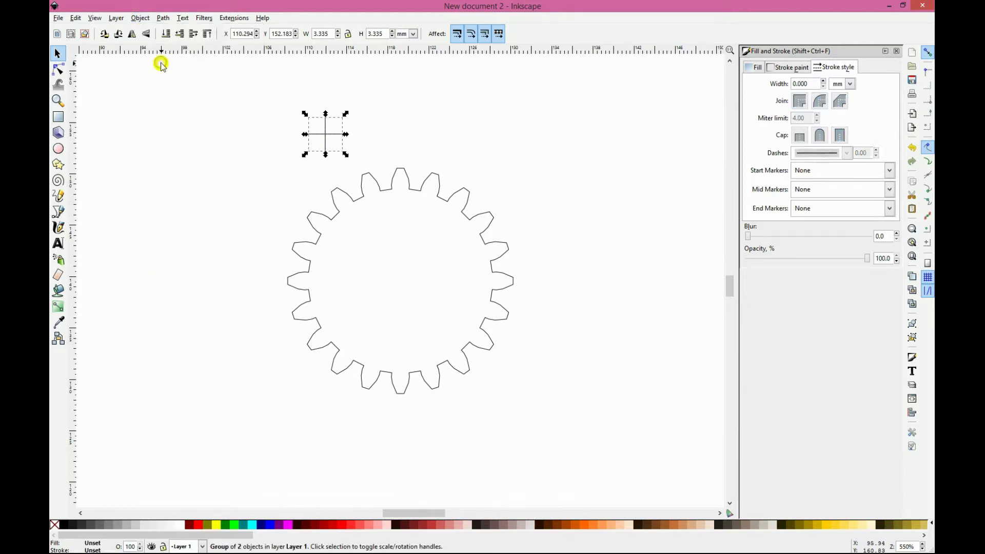
Centre the crosshair horizontally and vertically on the gear, aligned relative to the first-selected gear
click(363, 120)
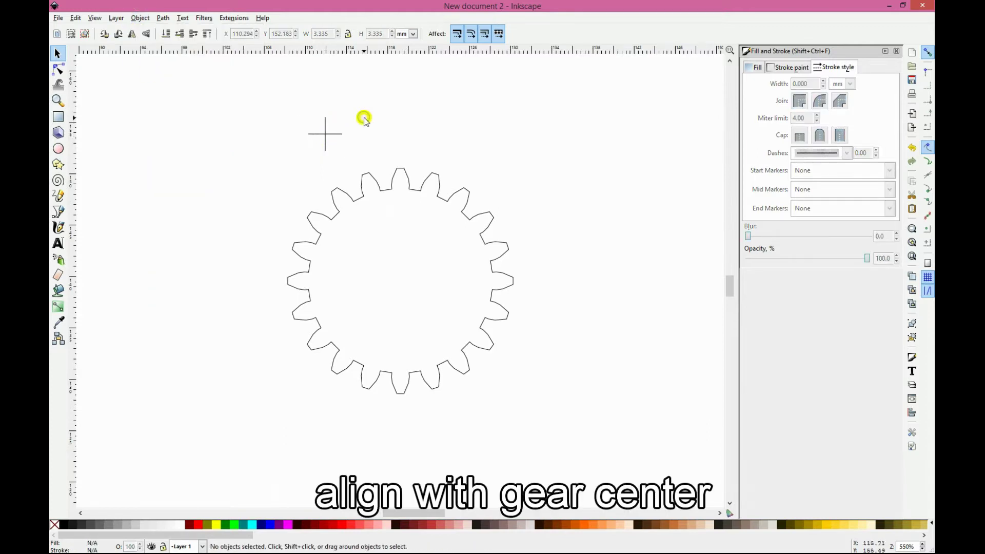
click(377, 180)
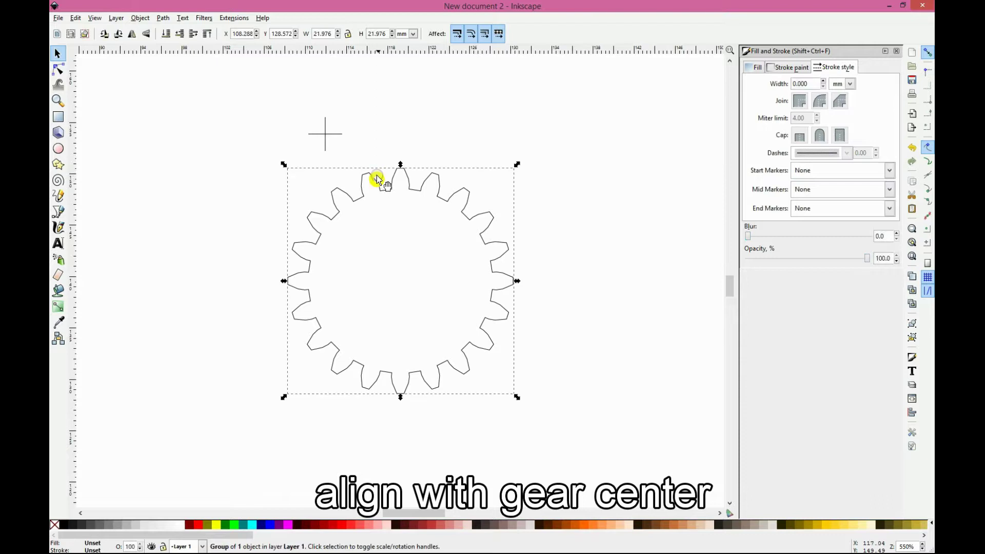
shift+click(340, 139)
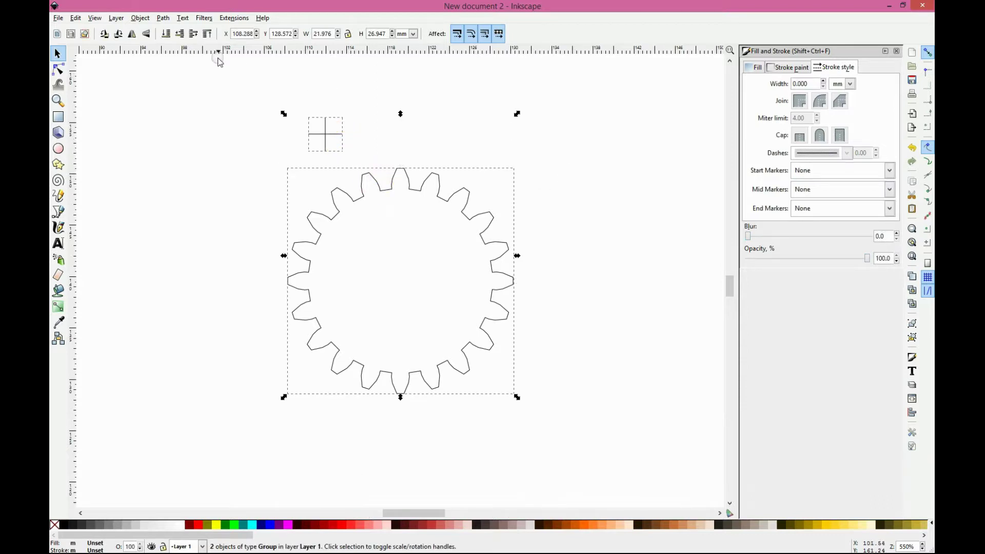
click(140, 18)
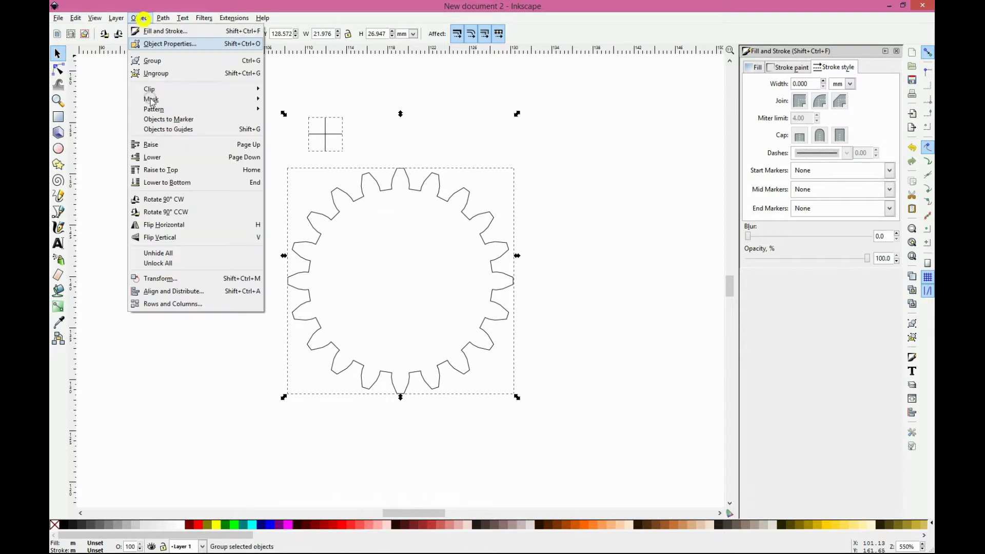
click(191, 292)
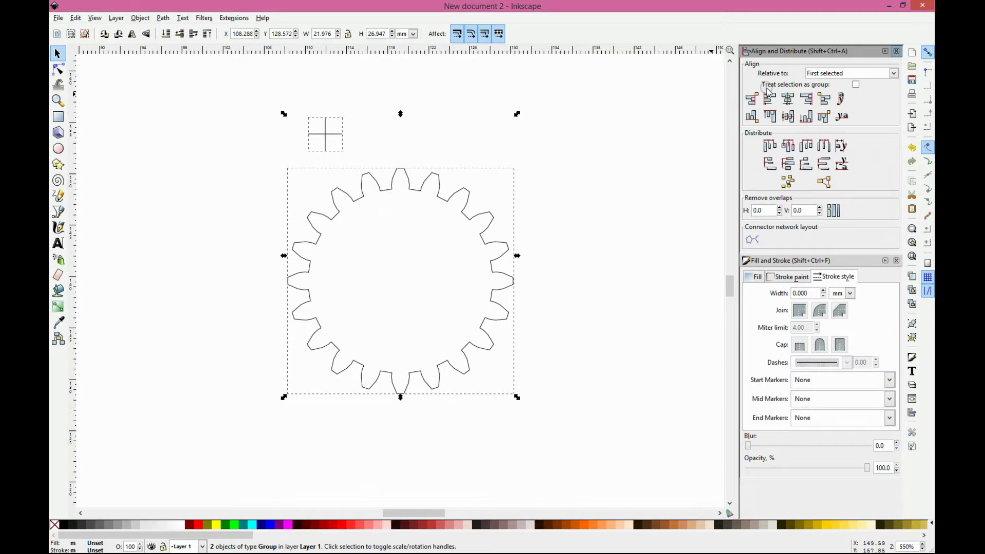
click(894, 75)
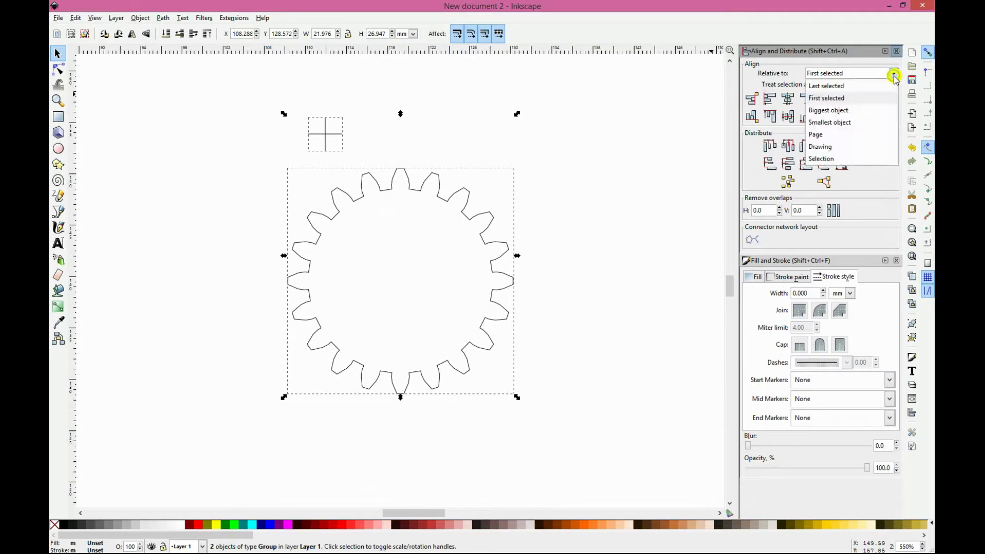
click(841, 99)
click(788, 99)
click(789, 116)
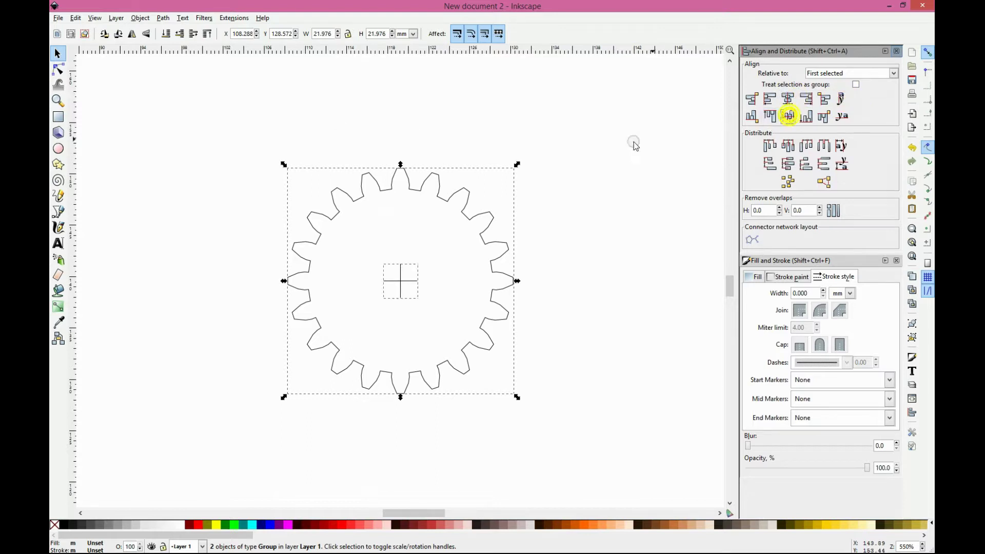
click(608, 132)
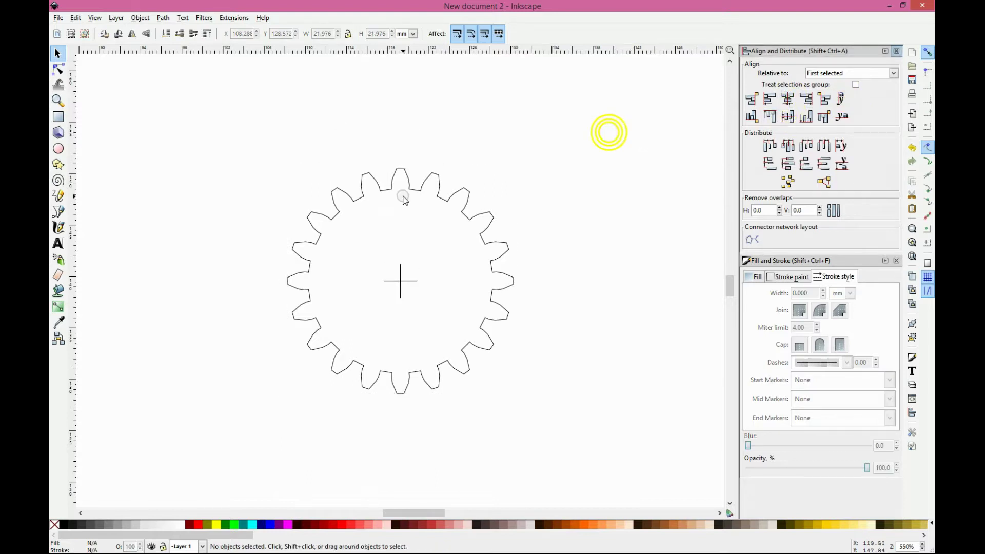
Ungroup the copied crosshair and remove its horizontal line
click(402, 275)
click(418, 282)
click(140, 18)
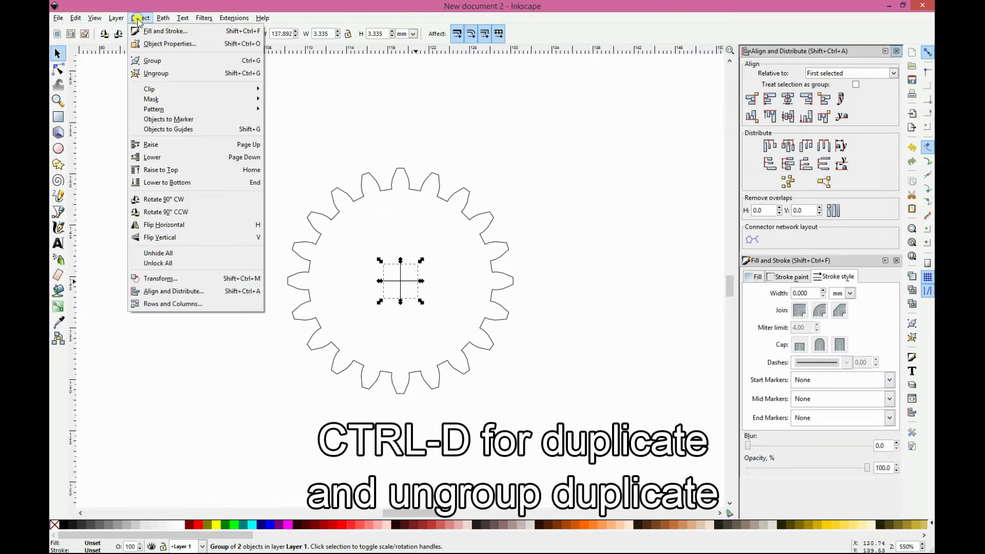
click(160, 76)
click(418, 139)
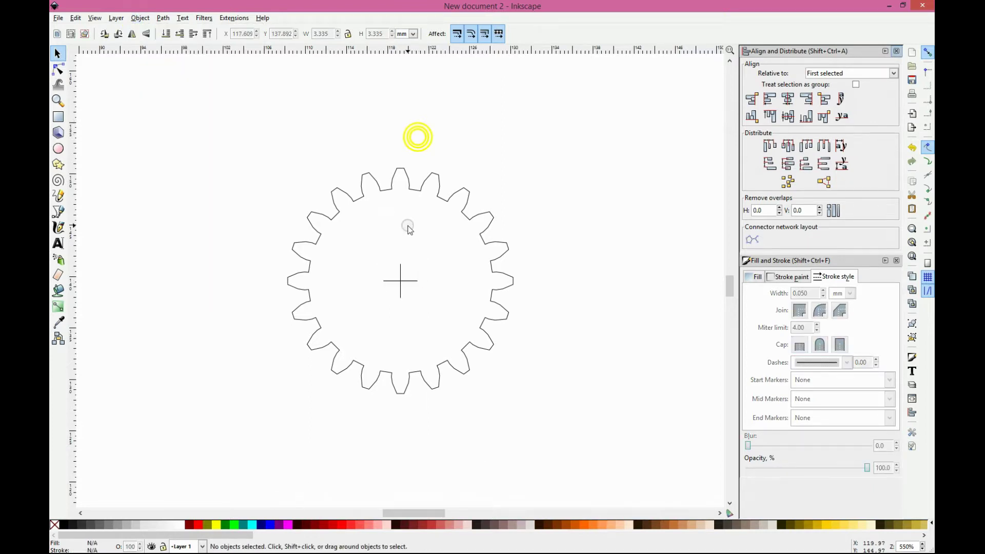
click(417, 281)
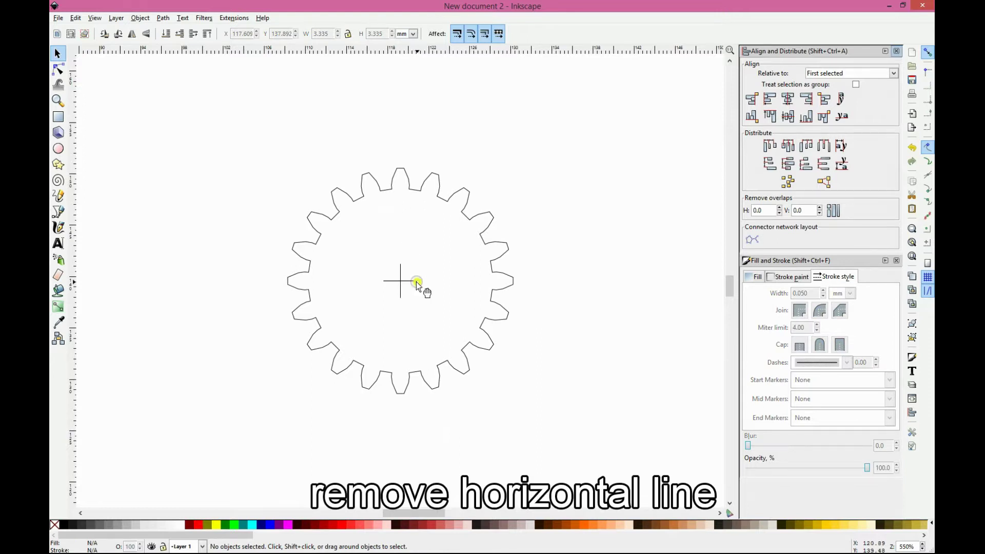
key(Escape)
Convert the remaining vertical line into a guide through the gear's centre
click(401, 278)
key(shift)
key(shift+g)
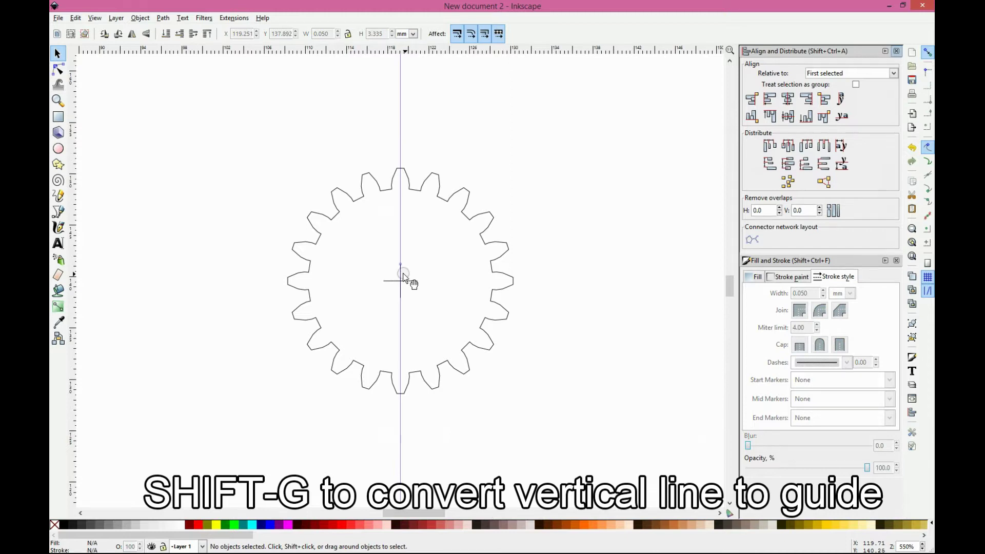
click(58, 118)
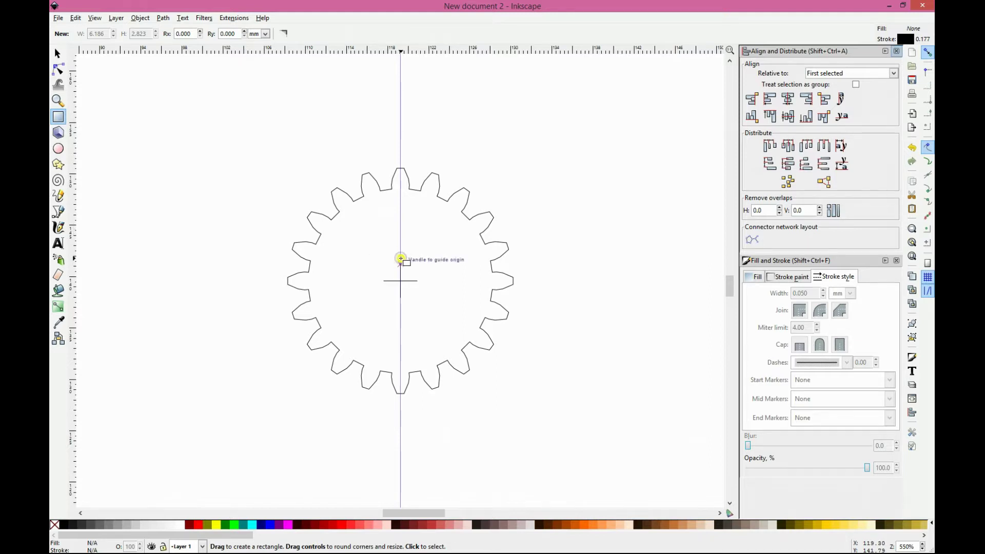
Draw an 11.216 mm rectangle from the gear centre to the teeth to measure its radius
mouse_move(400, 261)
mouse_down()
mouse_move(510, 308)
mouse_move(515, 295)
mouse_up()
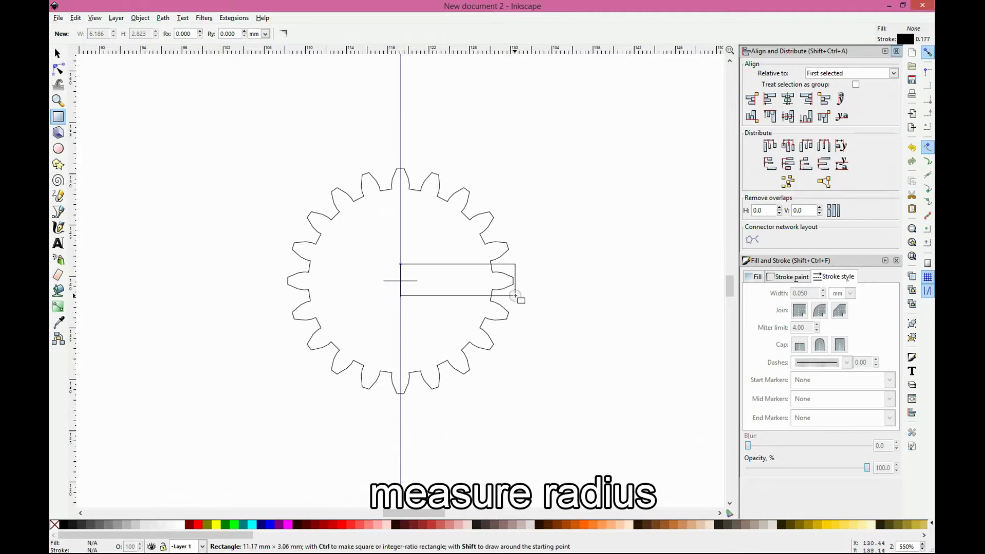
drag(515, 296, 515, 295)
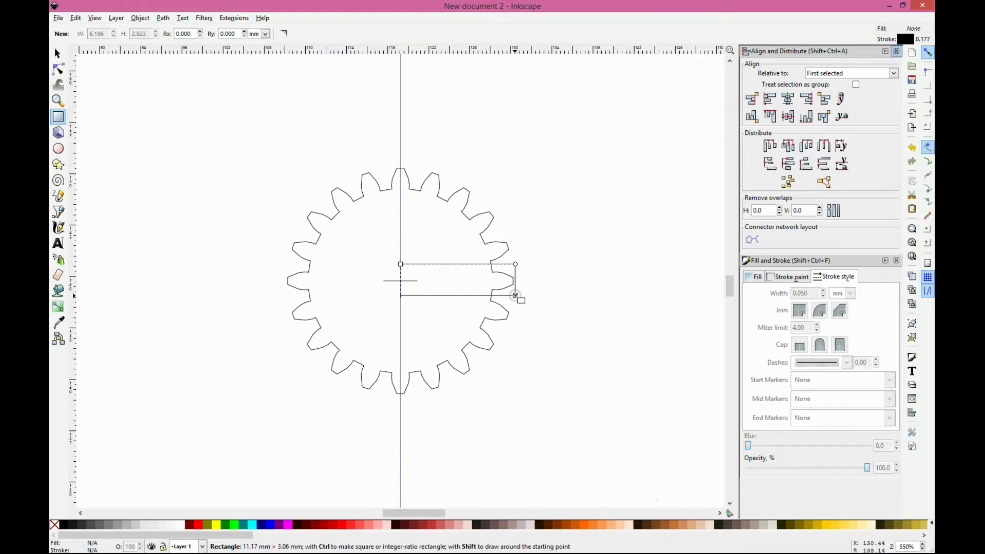
click(60, 68)
click(58, 53)
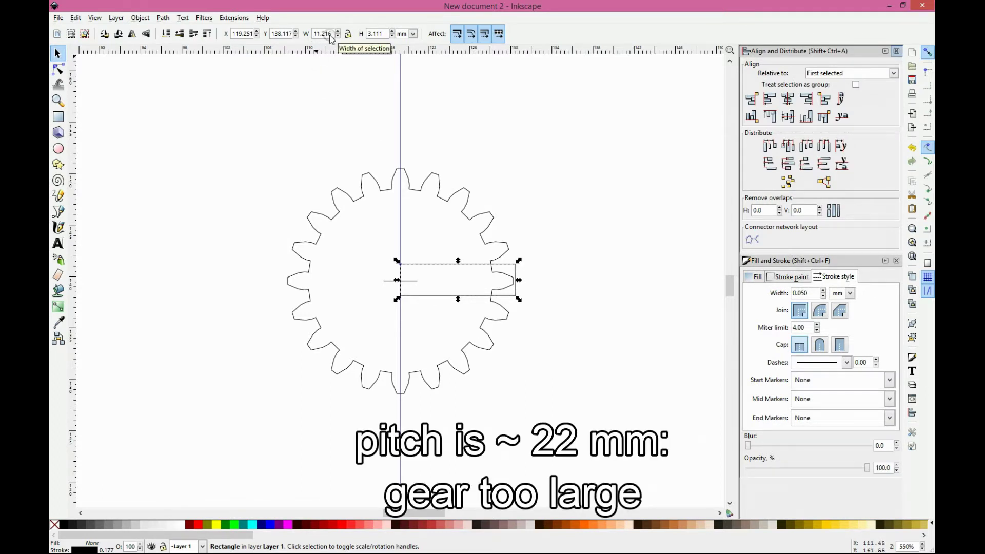
Delete the measuring rectangle
click(336, 72)
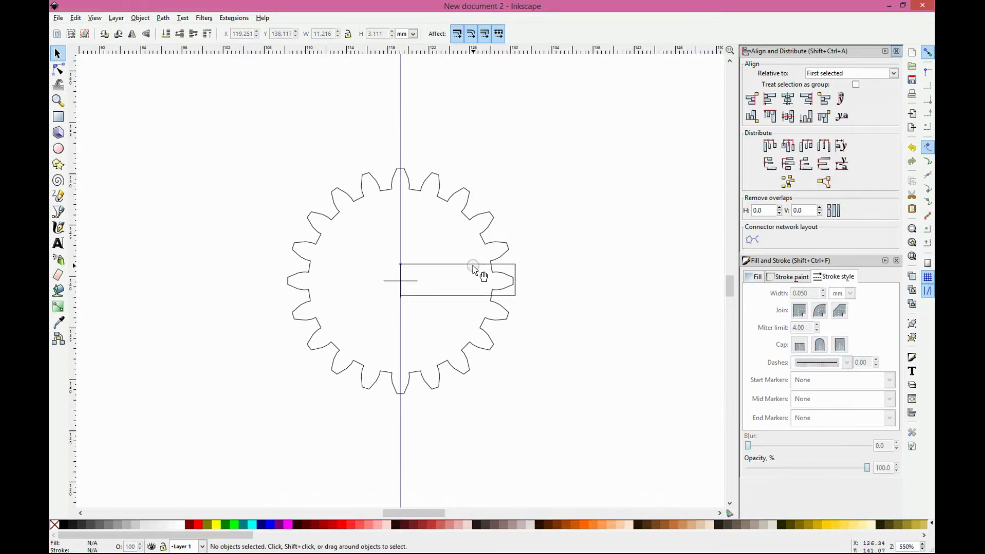
click(473, 267)
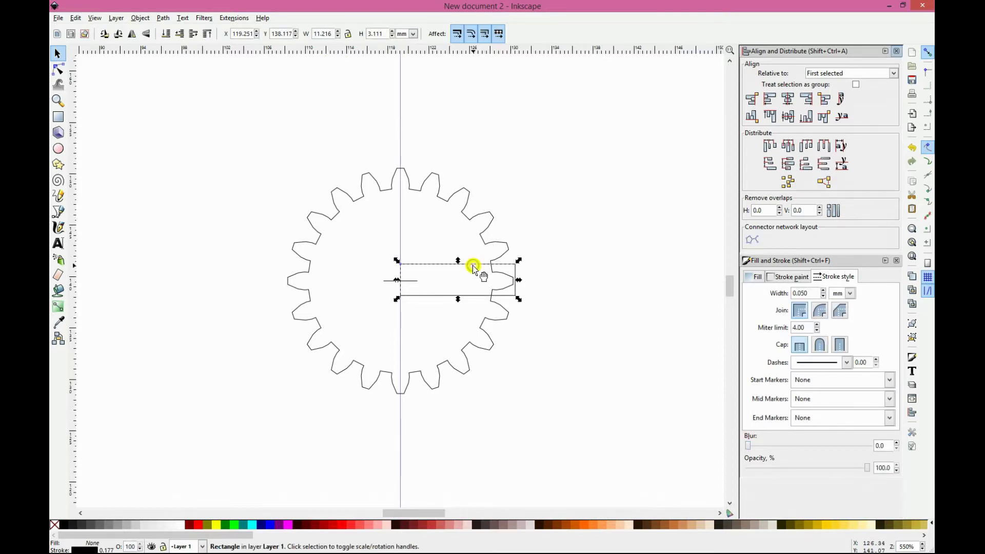
key(Delete)
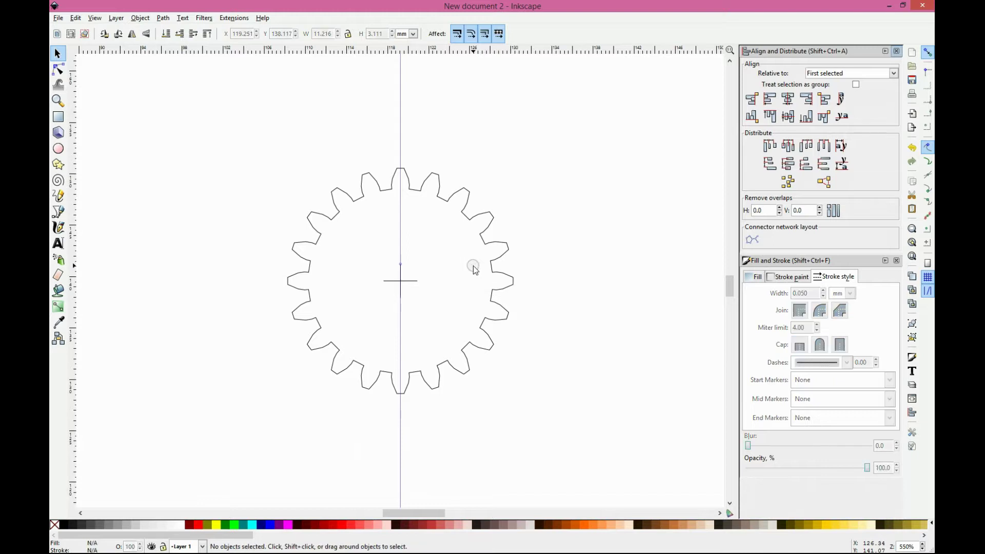
Delete the oversized 20-tooth gear and the vertical guideline
click(467, 197)
key(Delete)
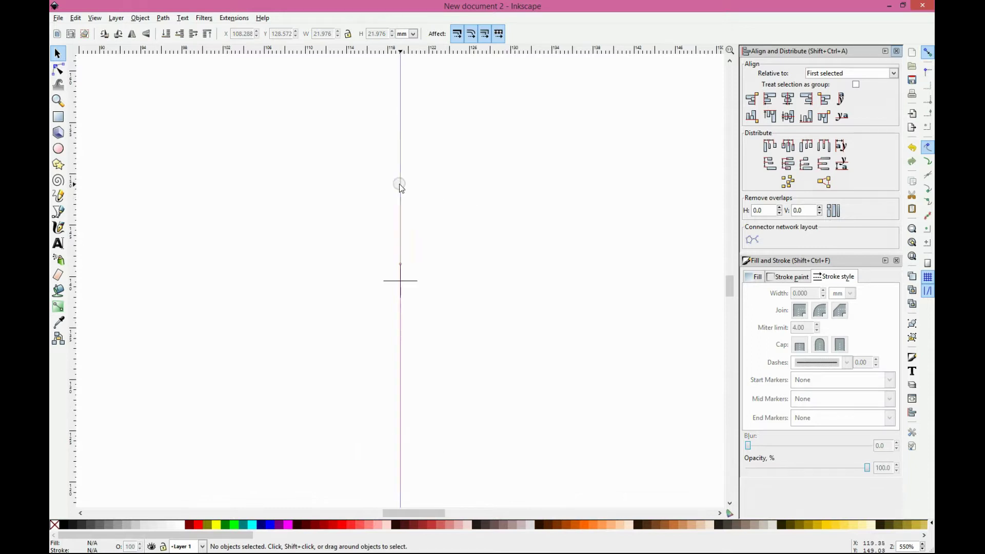
key(Delete)
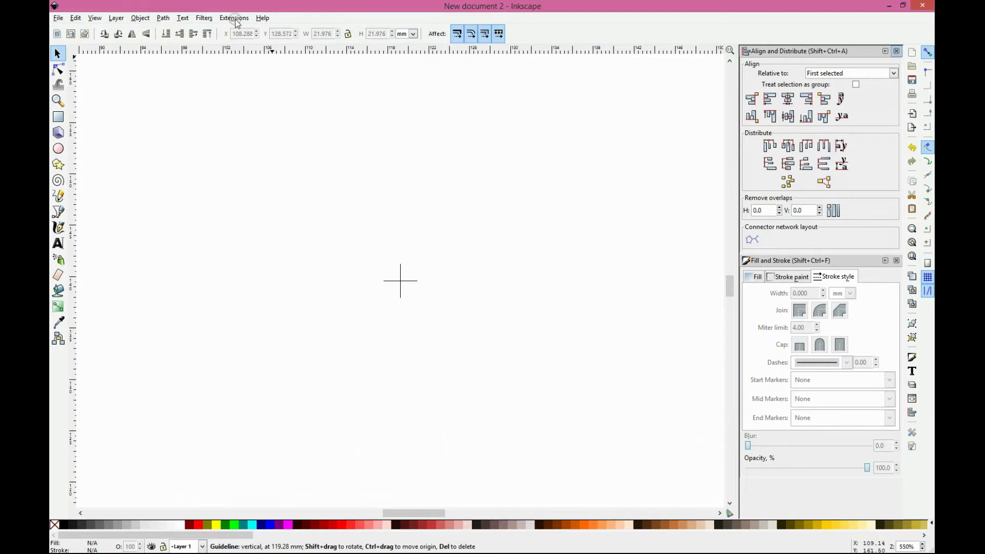
Generate a new 10-tooth gear (pitch 11.1, pressure angle 20.0) around the centre cross
click(239, 19)
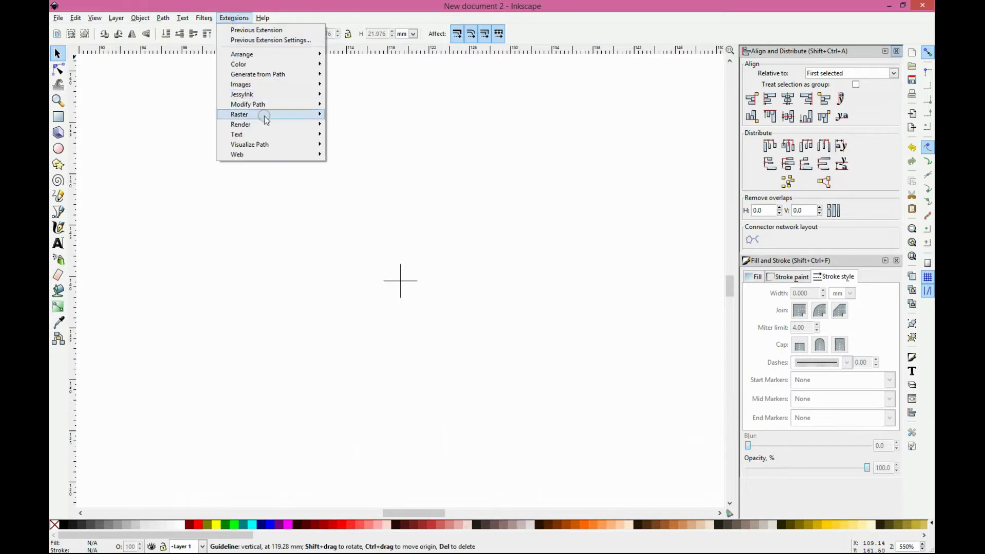
mouse_move(241, 124)
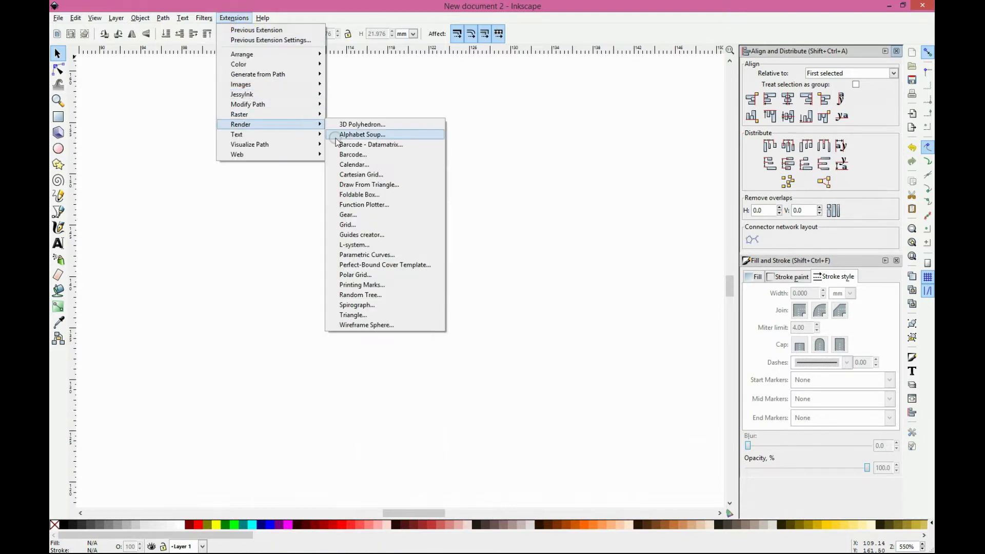
click(359, 216)
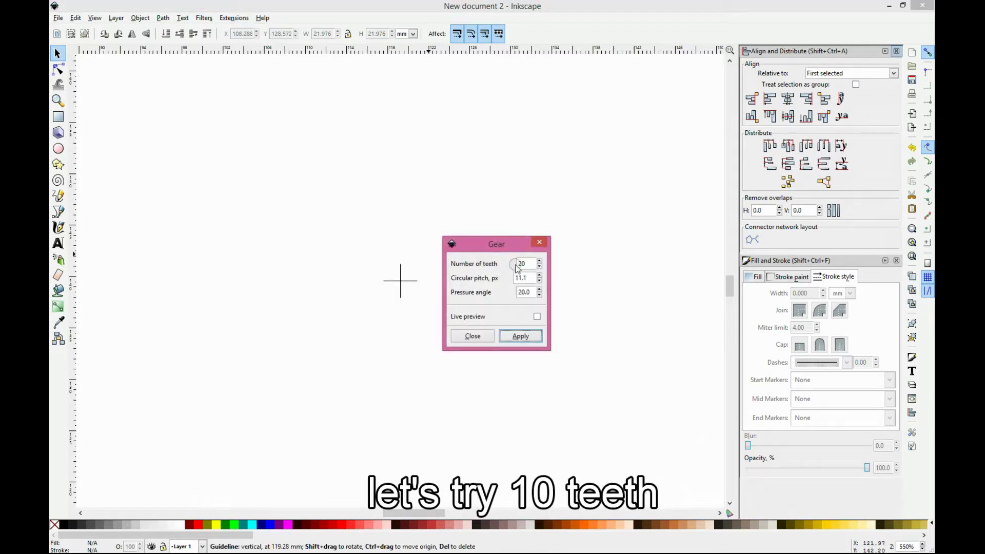
triple_click(527, 261)
text(1)
click(521, 337)
click(482, 336)
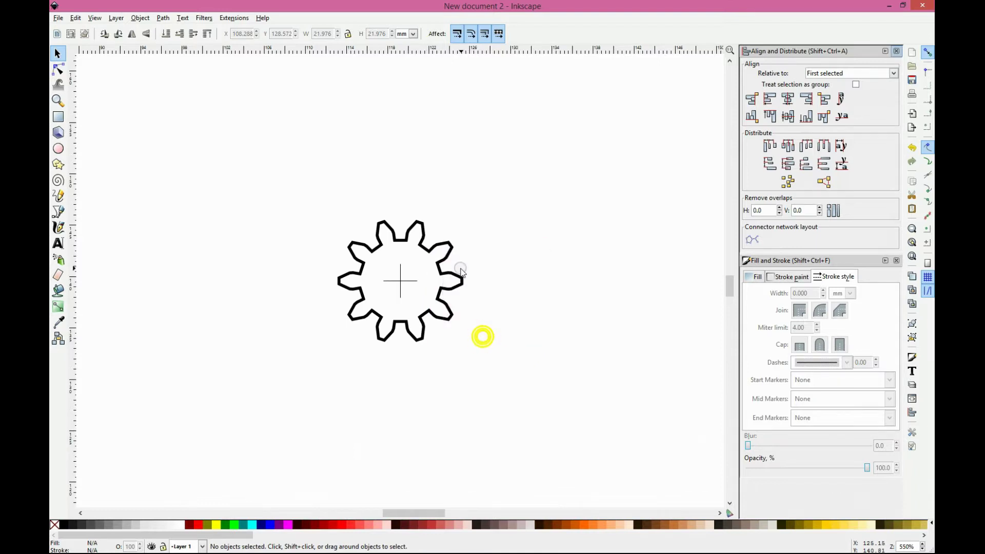
click(451, 251)
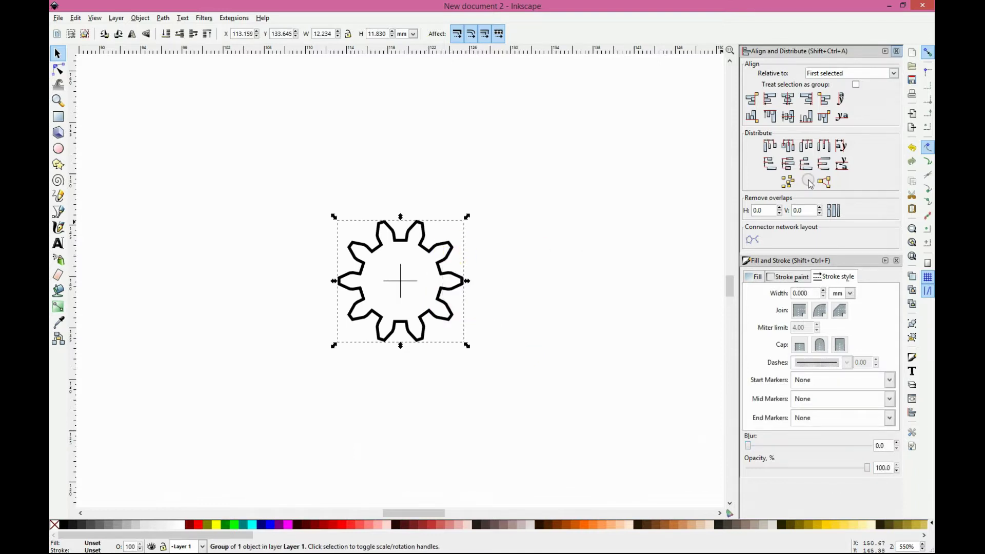
Give the 10-tooth gear a hairline stroke width
click(816, 294)
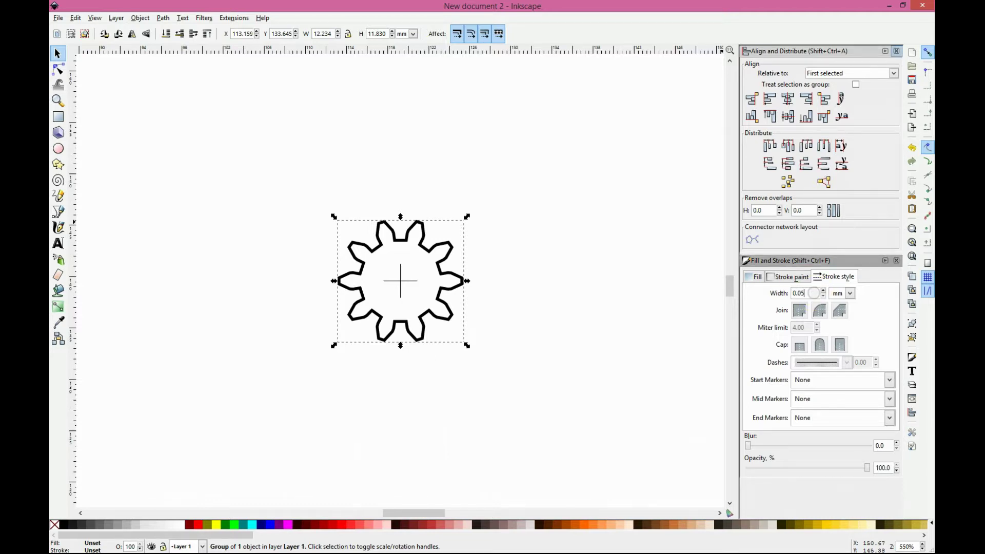
key(Return)
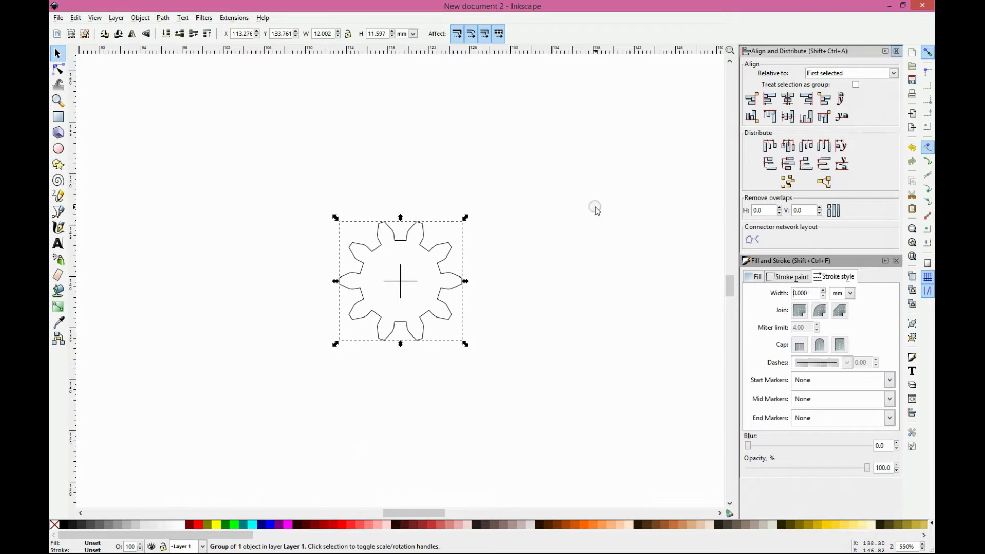
click(590, 208)
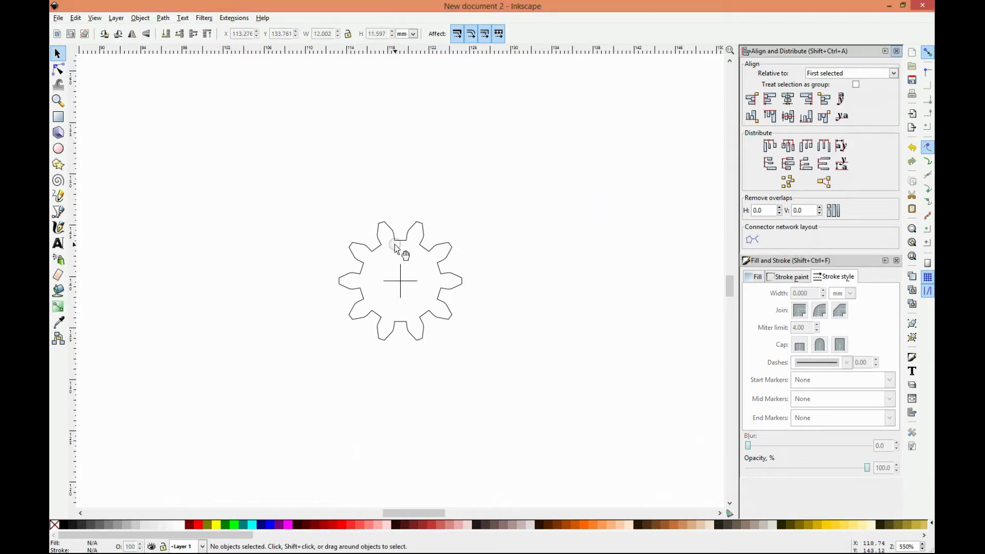
Group the 10-tooth gear together with its centre cross
drag(328, 210, 473, 358)
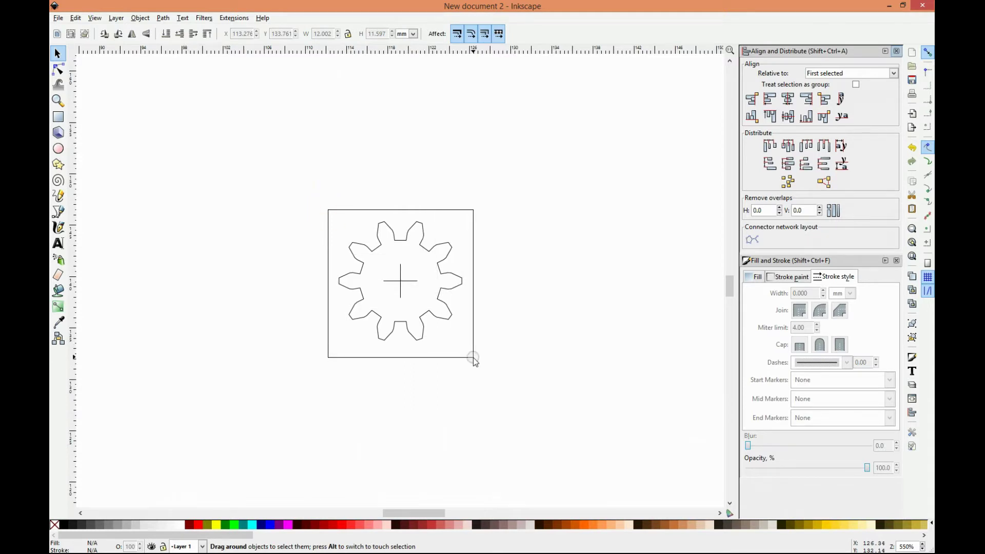
drag(473, 358, 474, 361)
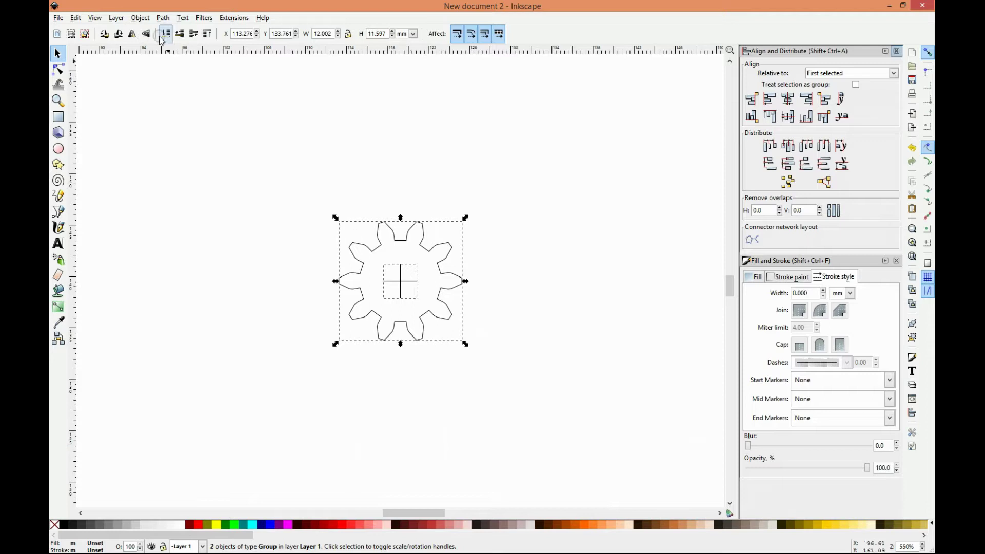
click(140, 18)
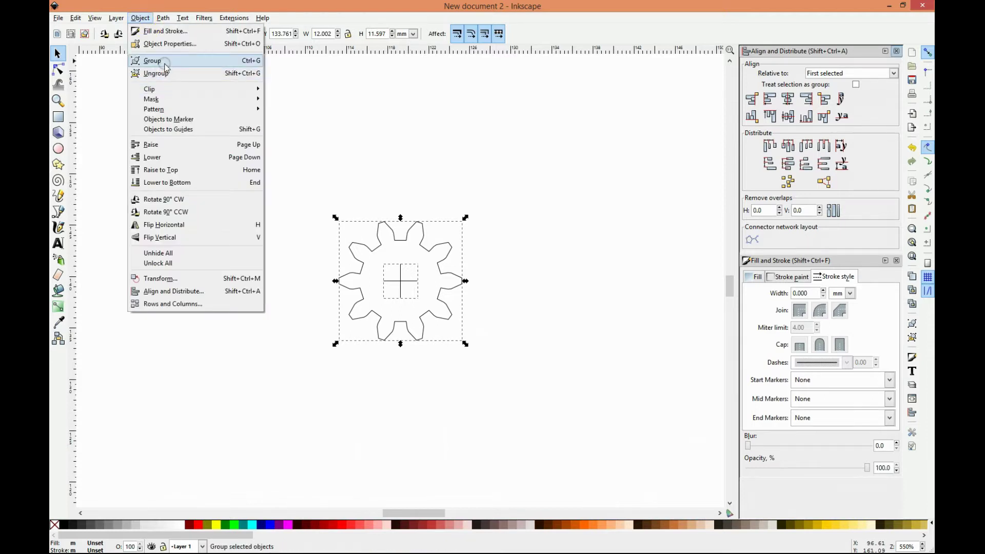
click(152, 61)
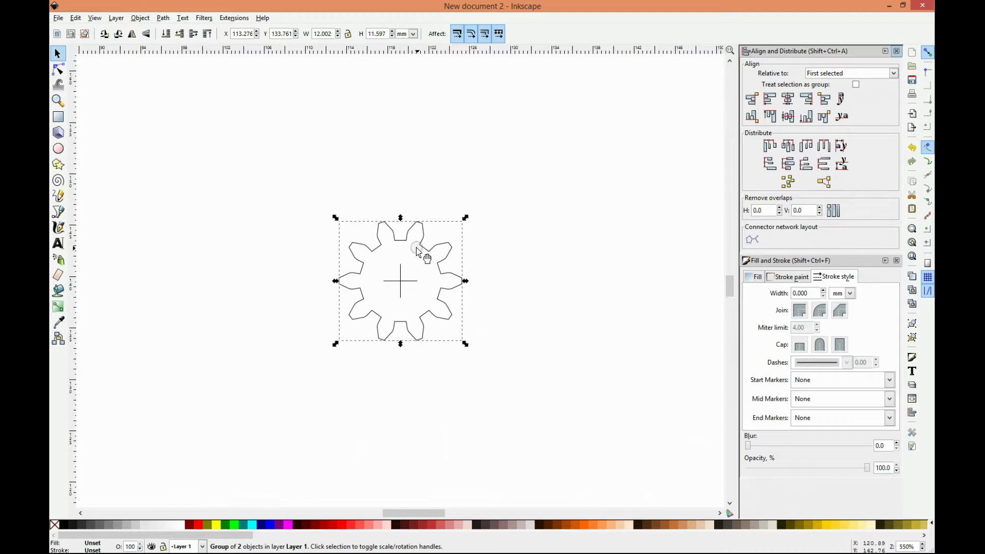
Duplicate the gear group and move the copy 10.16 mm left beside the original
right_click(419, 248)
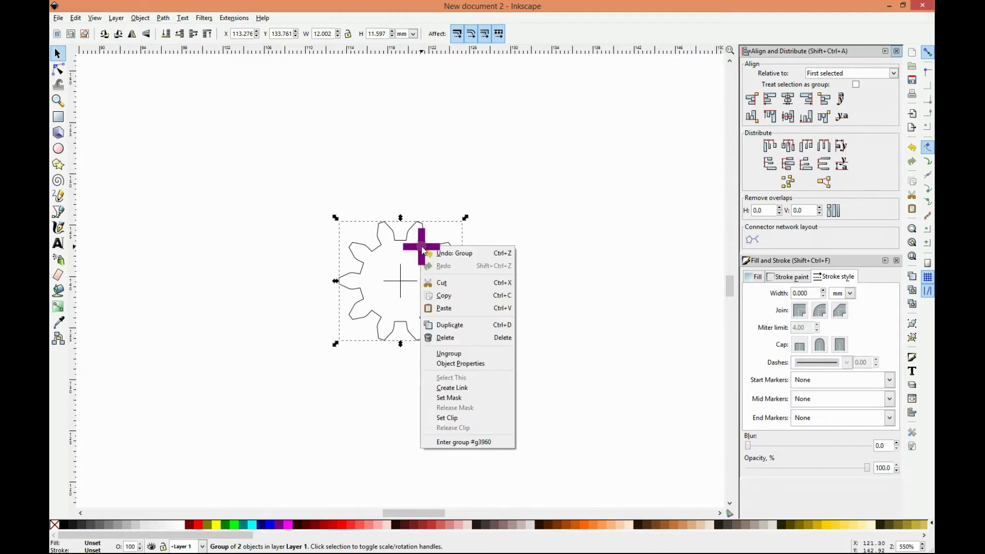
click(461, 325)
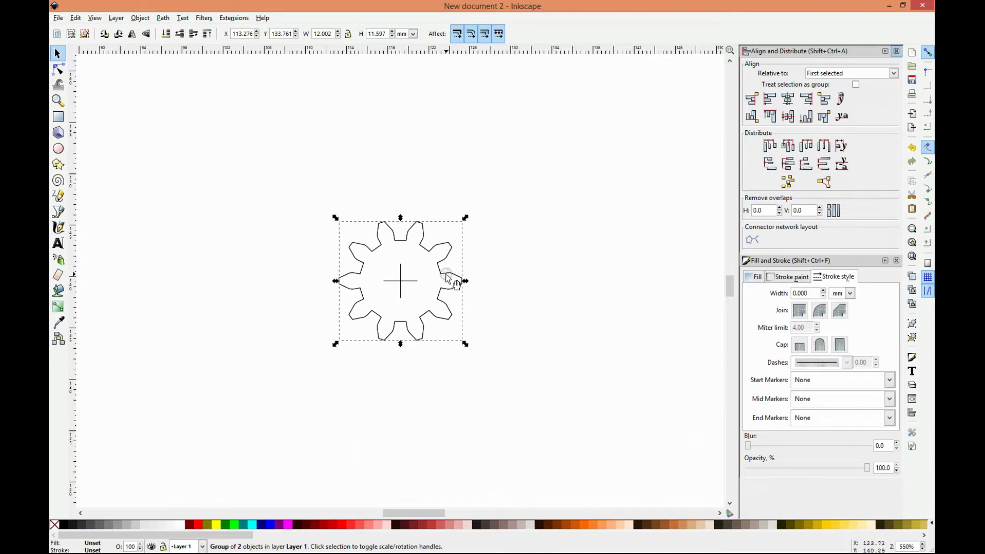
drag(447, 277, 340, 281)
Ungroup the left gear copy
click(321, 203)
click(318, 244)
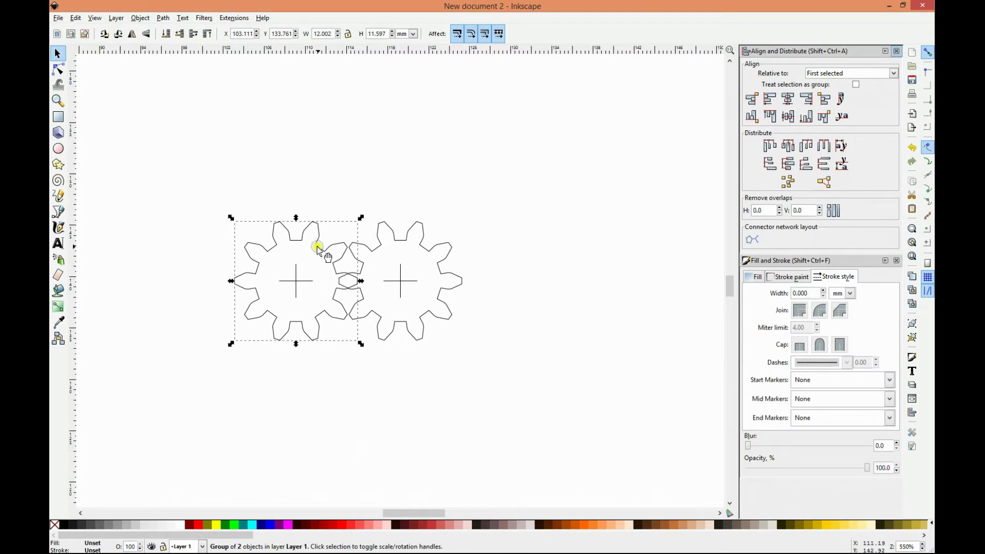
click(139, 17)
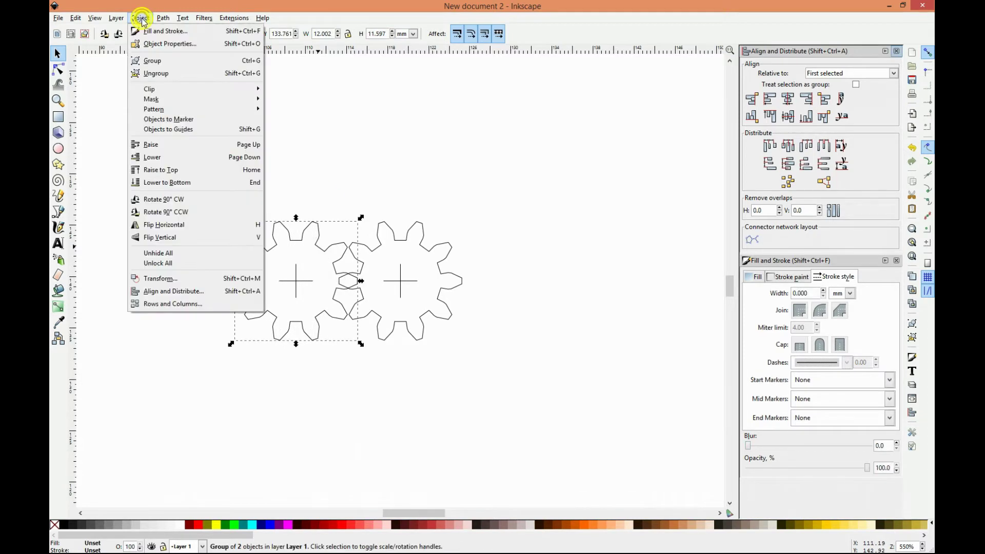
click(156, 74)
Rotate the left gear a few degrees so its teeth sit between the right gear's teeth
click(237, 149)
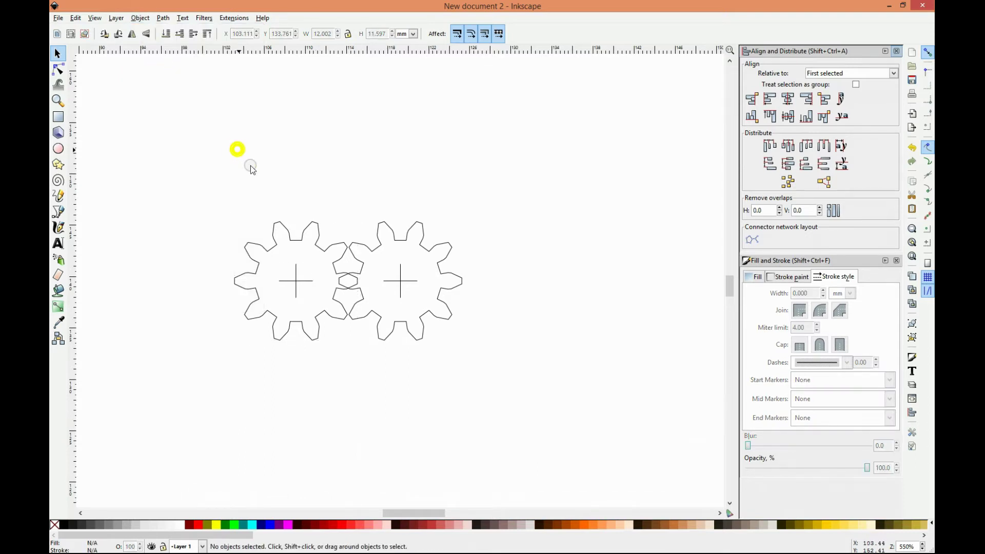
click(334, 245)
click(335, 245)
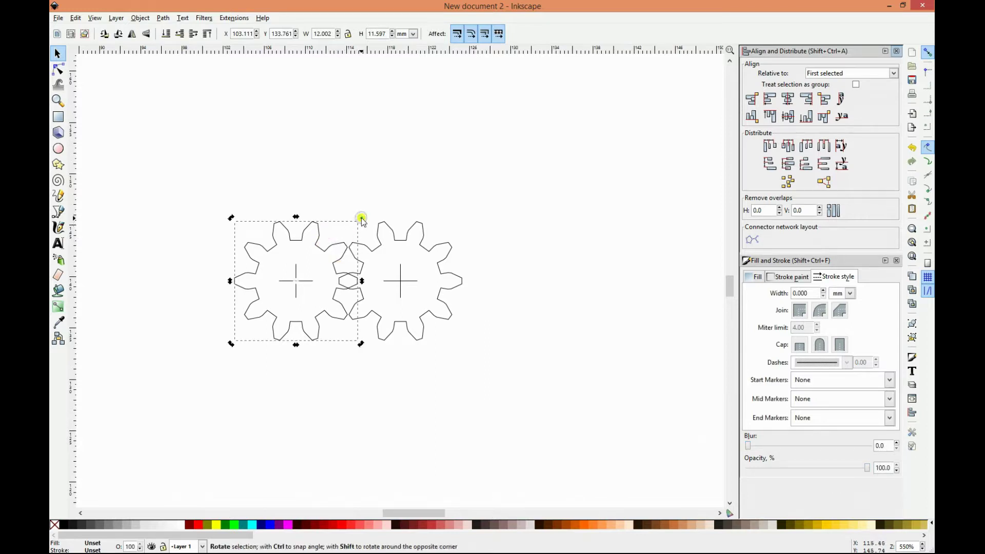
drag(362, 219, 372, 247)
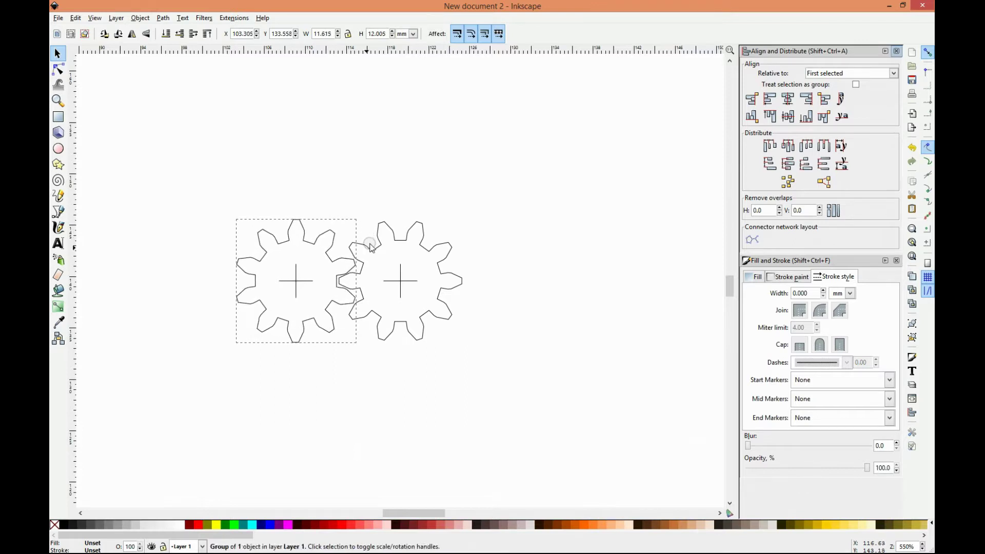
drag(371, 247, 371, 245)
key(Escape)
click(297, 277)
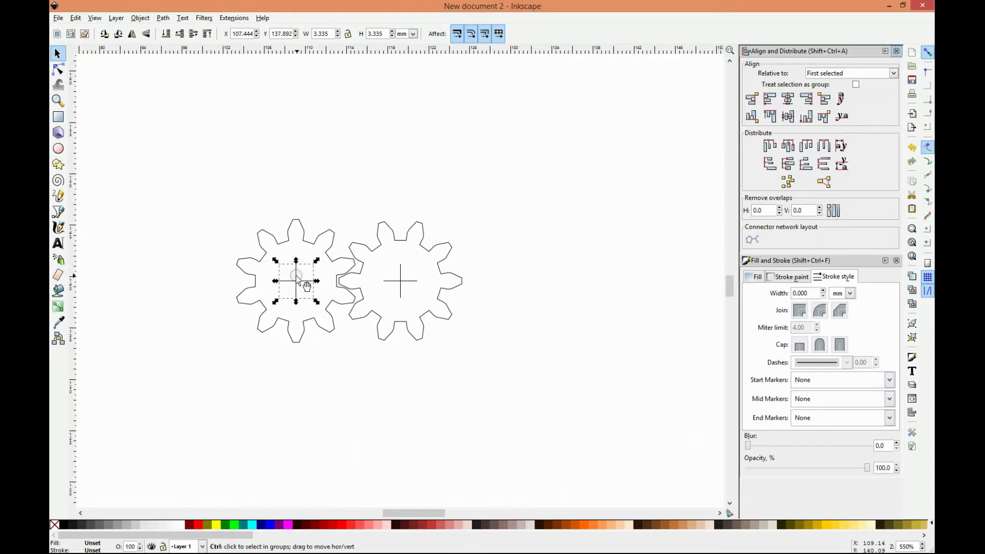
Ungroup the right gear's group and then its centre cross
key(shift)
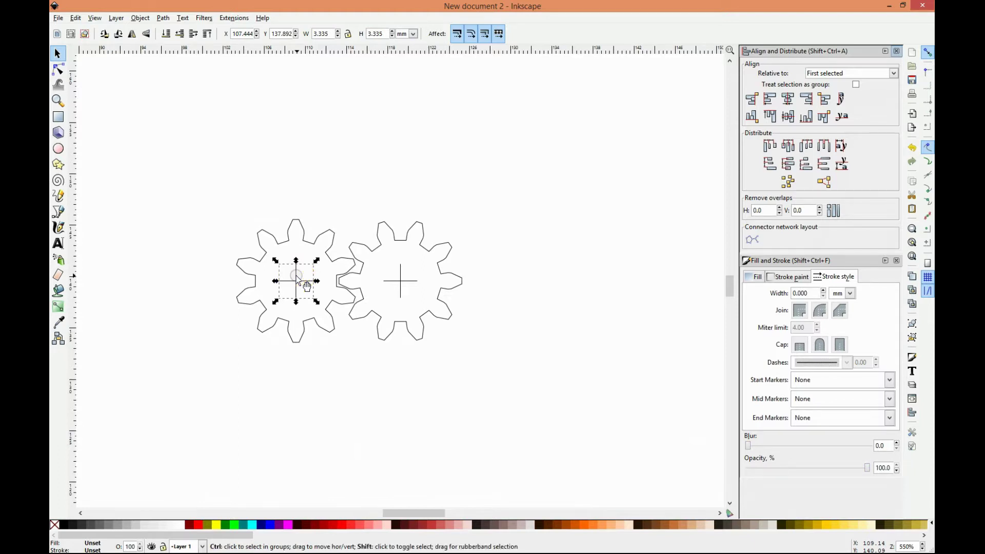
click(147, 19)
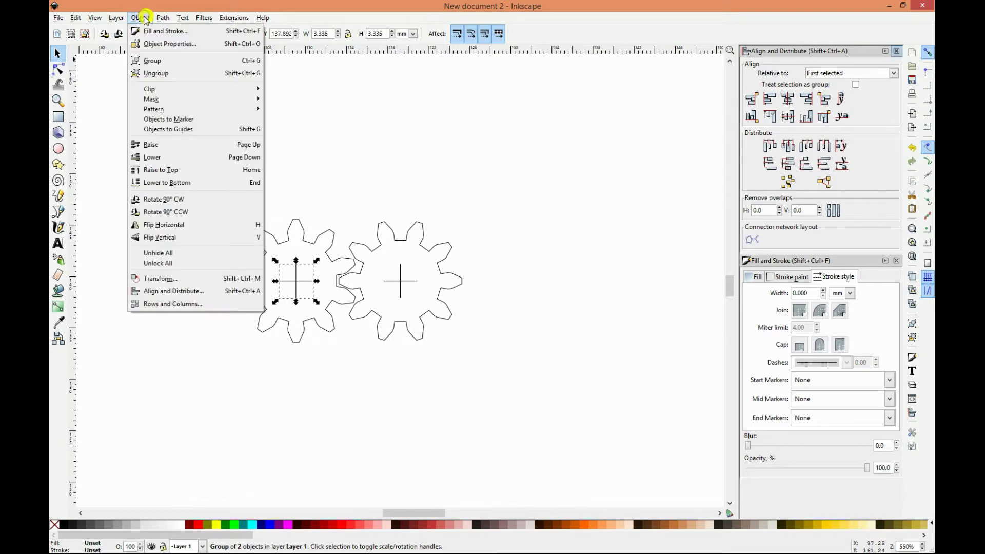
click(164, 73)
click(292, 113)
click(409, 284)
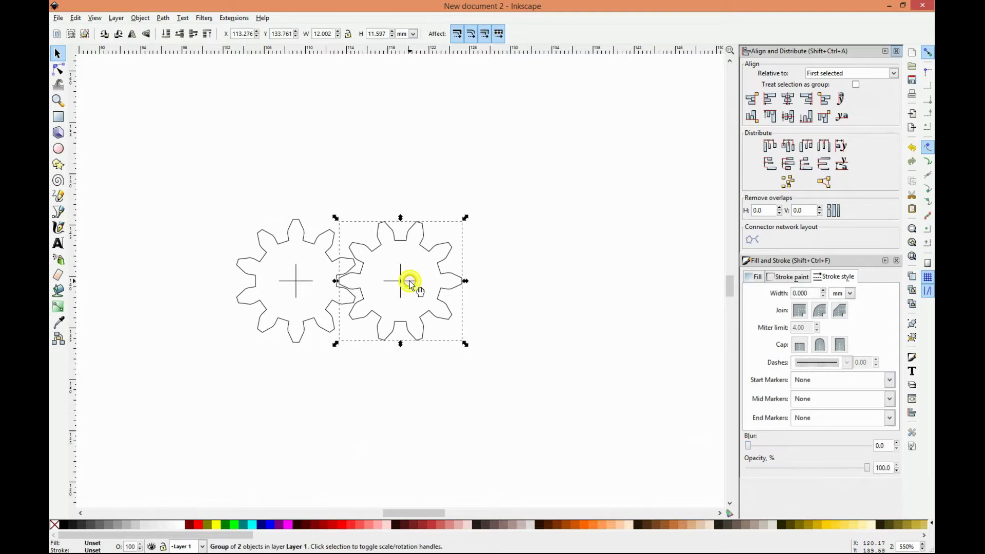
click(139, 18)
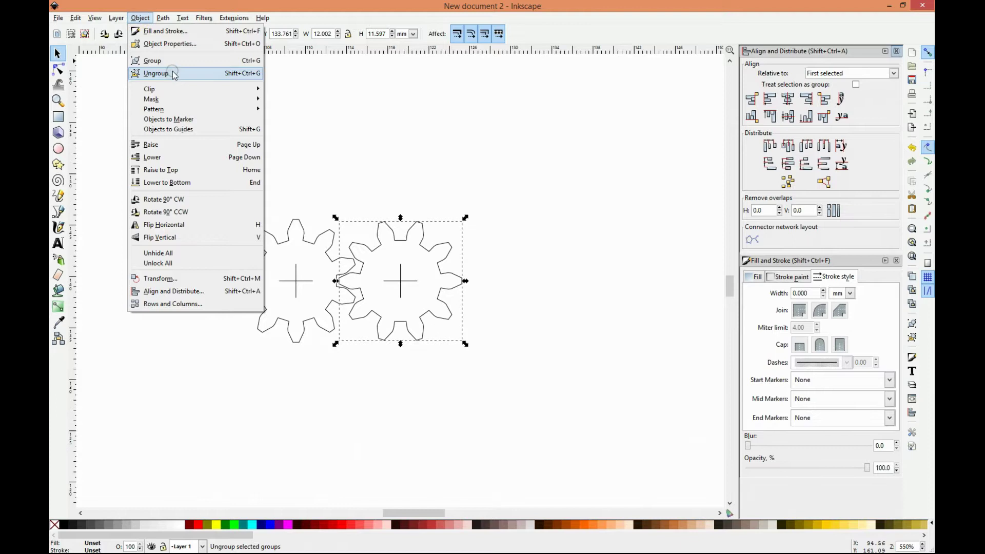
click(173, 75)
click(412, 180)
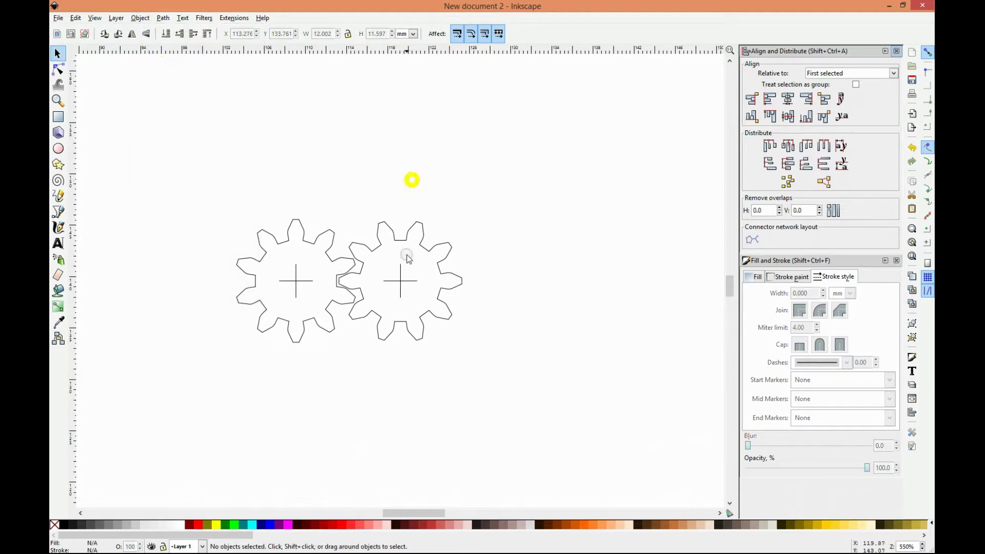
click(412, 282)
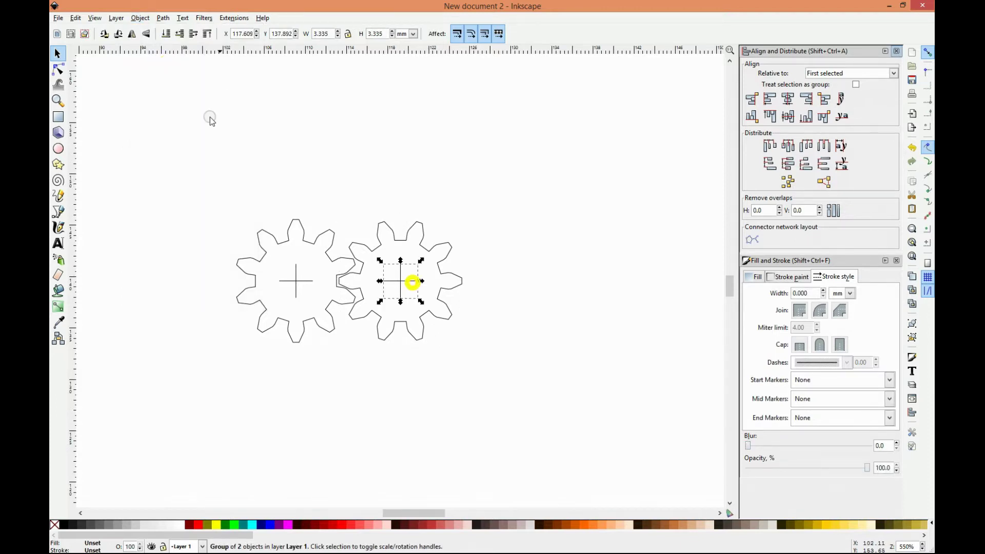
click(141, 19)
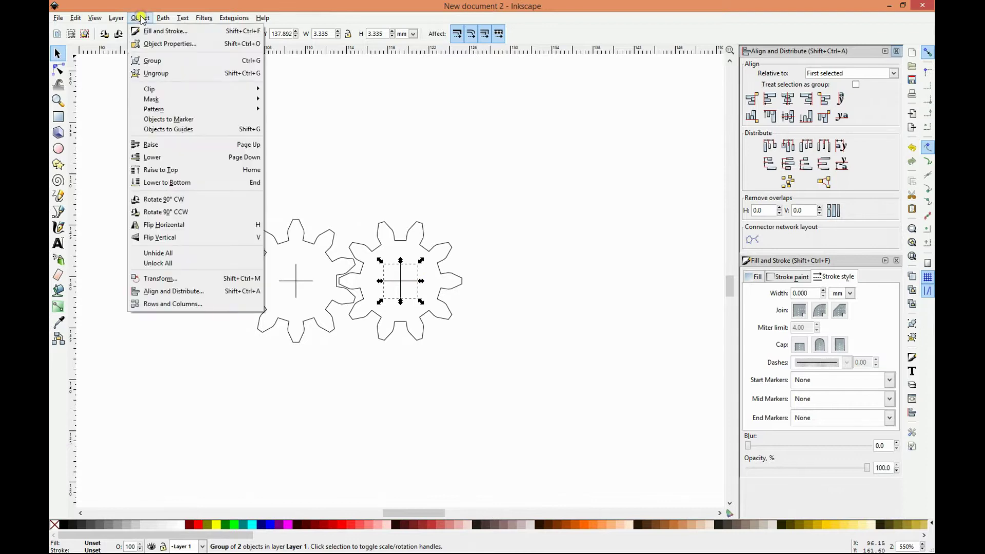
click(161, 73)
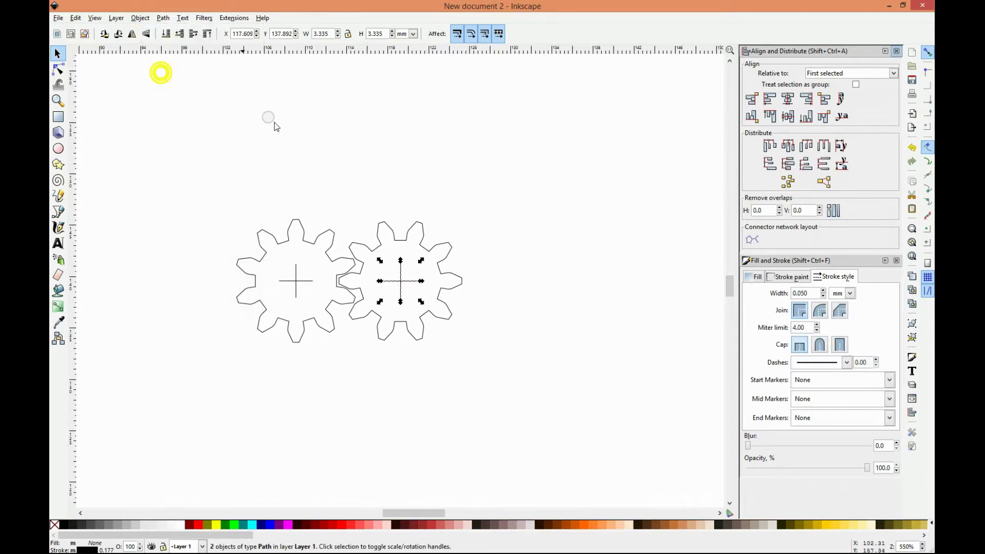
click(281, 125)
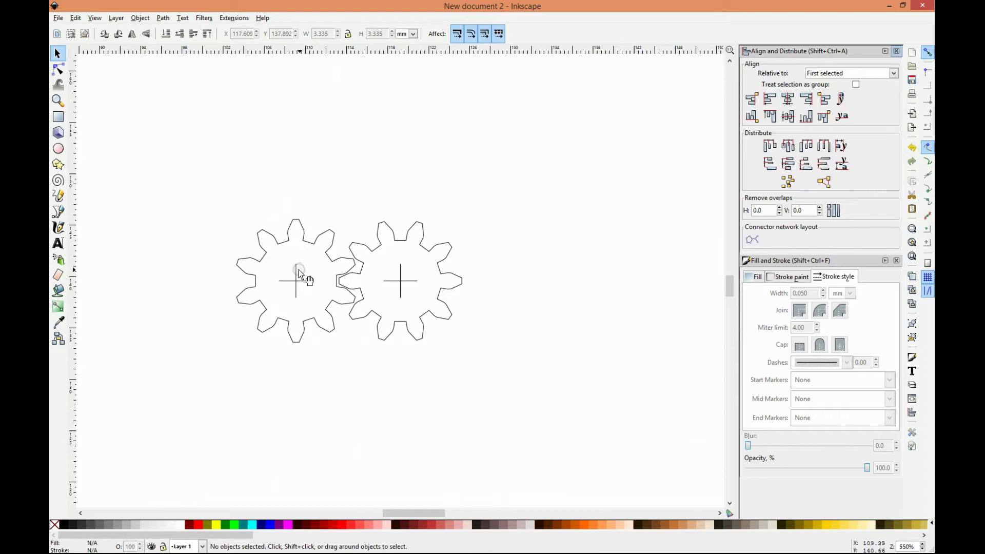
Measure the two gears' vertical centre lines, about 10.2 mm apart, then select both gears
click(297, 272)
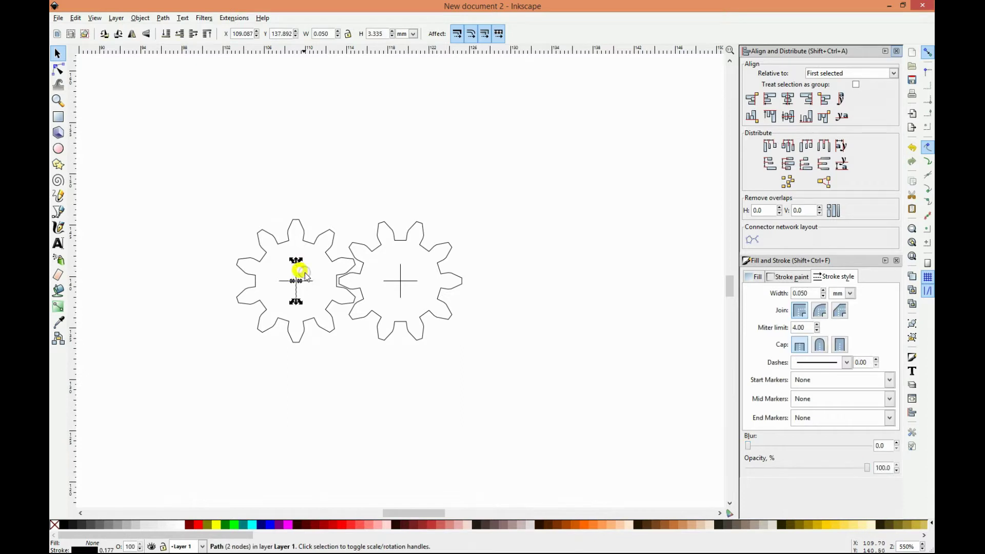
shift+click(401, 270)
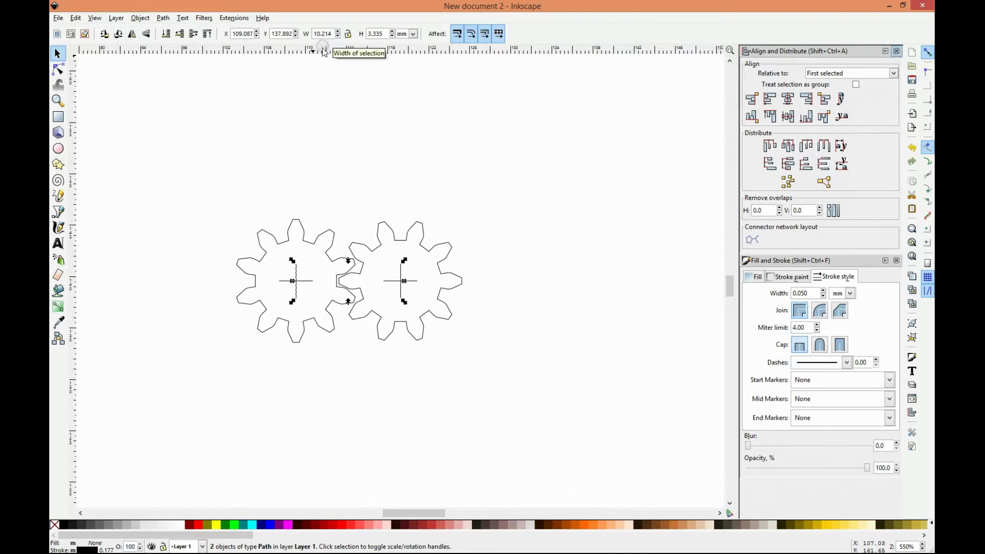
click(318, 105)
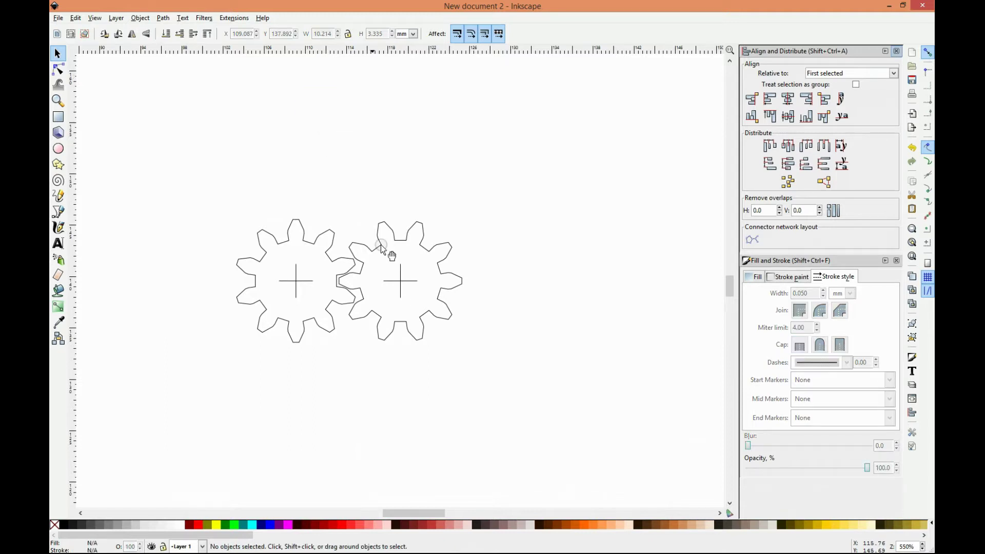
drag(211, 176, 519, 397)
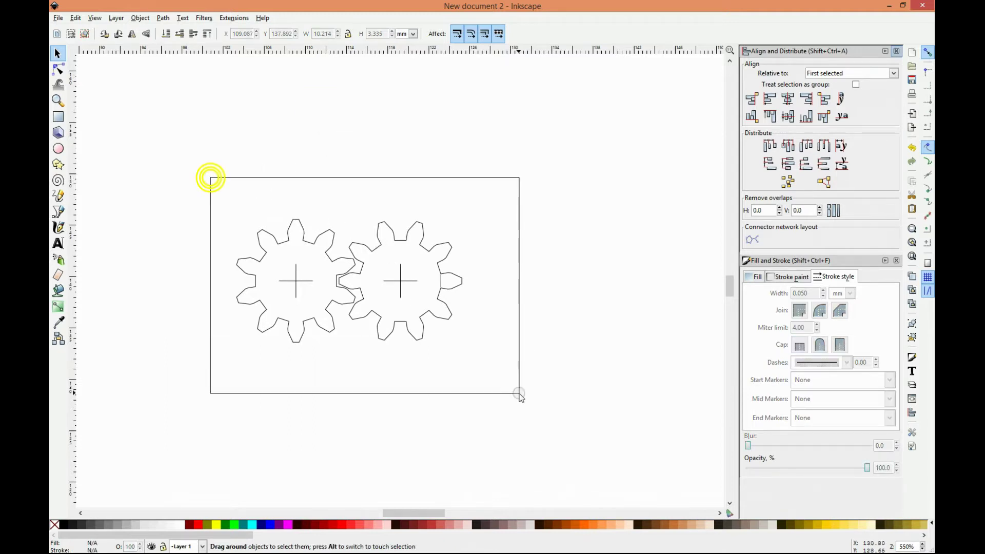
Delete both gears and generate a new 11-tooth gear with Render > Gear
key(Delete)
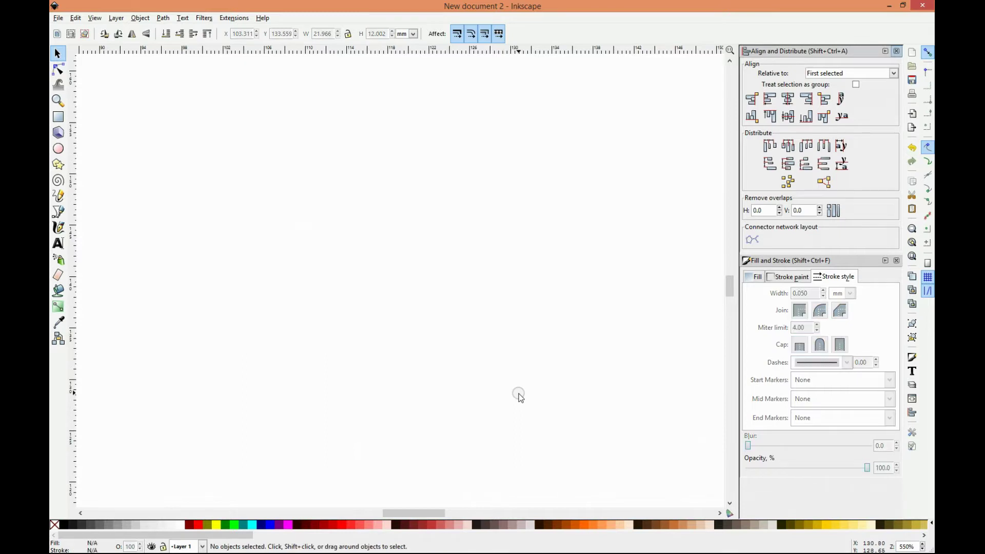
click(227, 19)
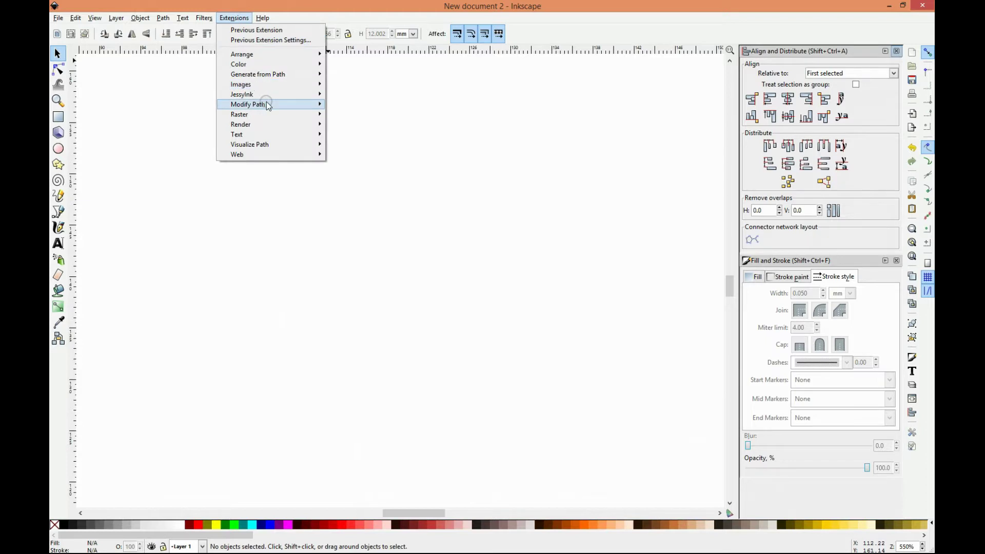
mouse_move(242, 124)
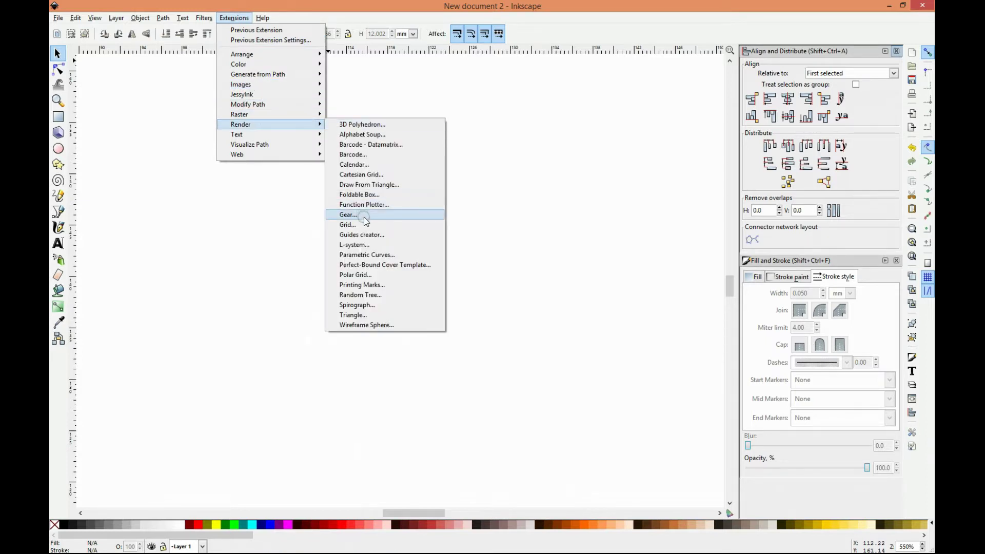
click(365, 215)
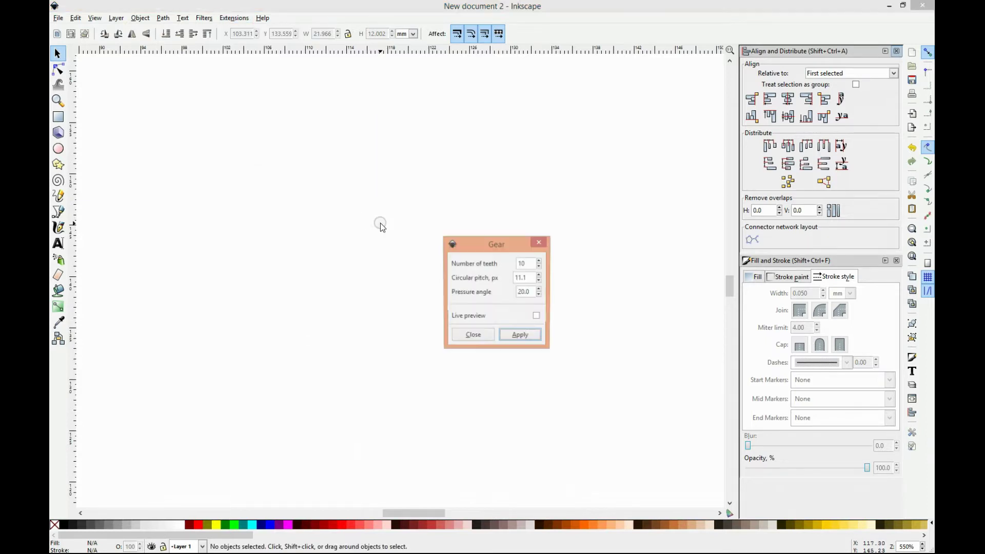
double_click(526, 263)
text(11)
click(520, 335)
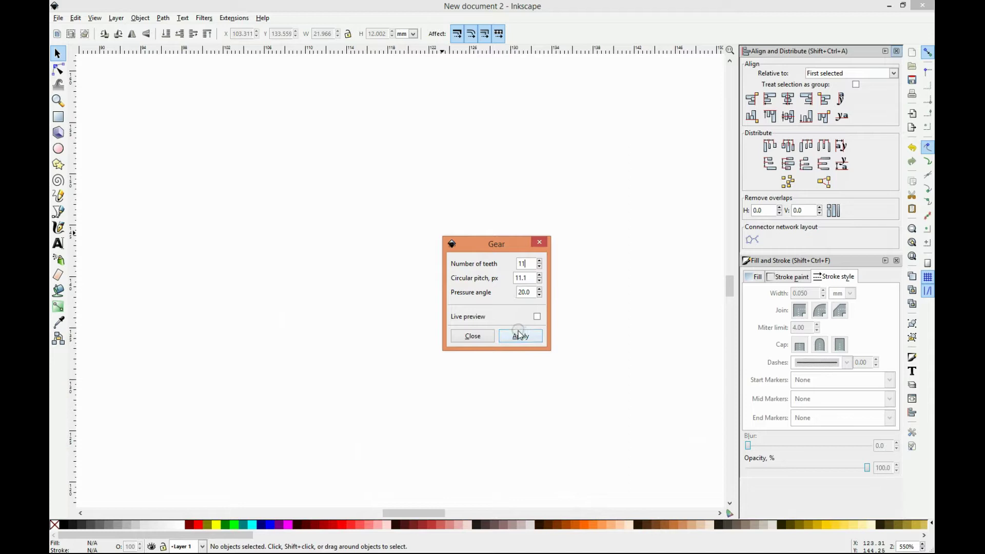
click(482, 337)
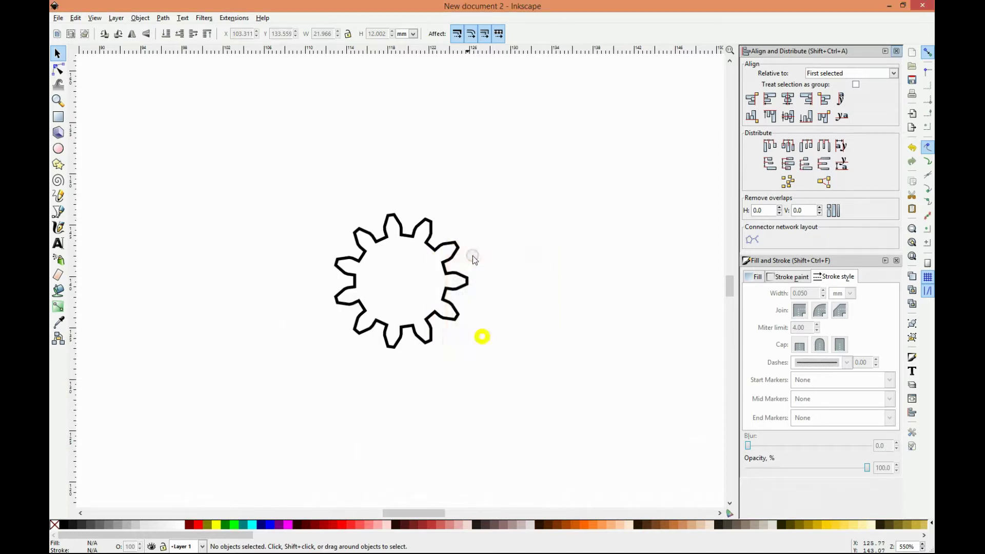
Set the new gear's outline stroke width to 0.05
click(446, 248)
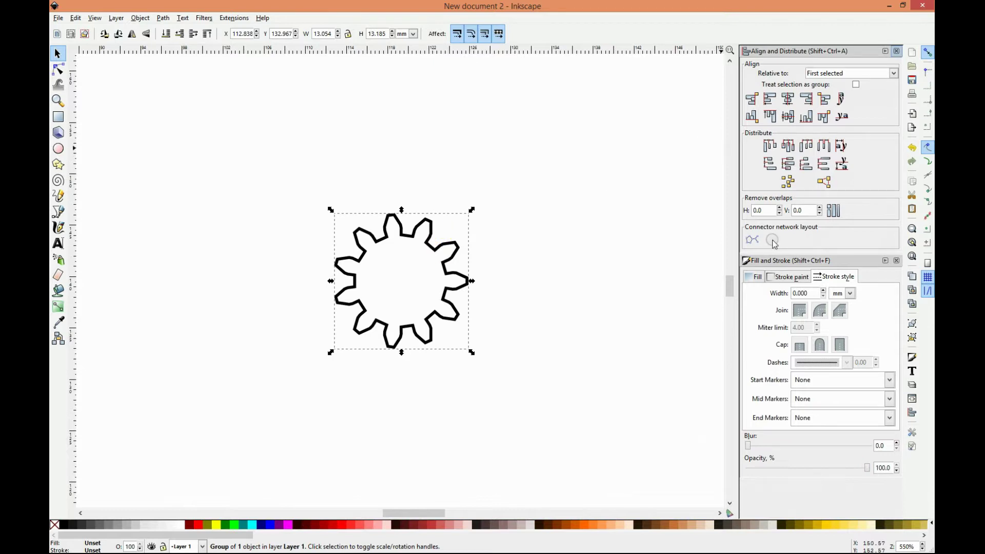
double_click(814, 294)
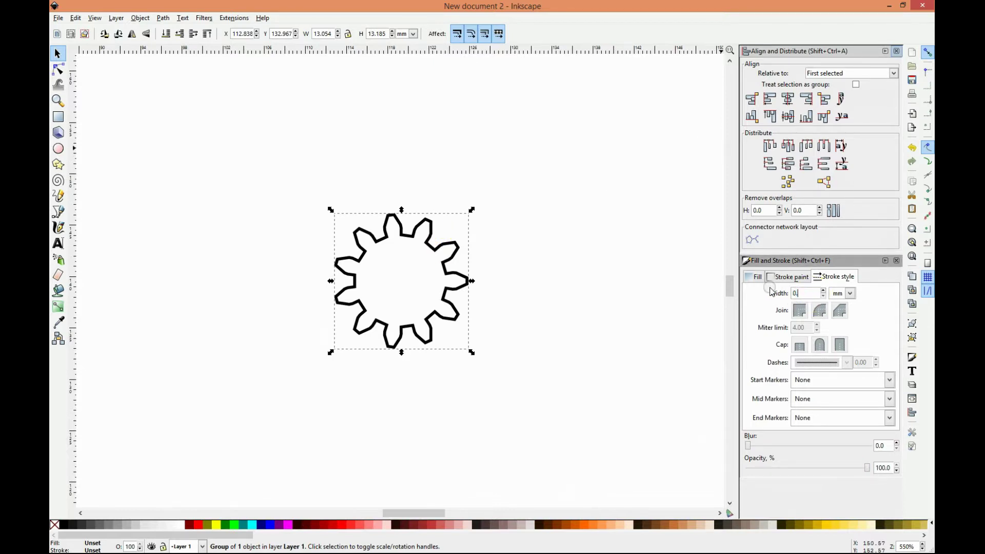
text(05)
key(Return)
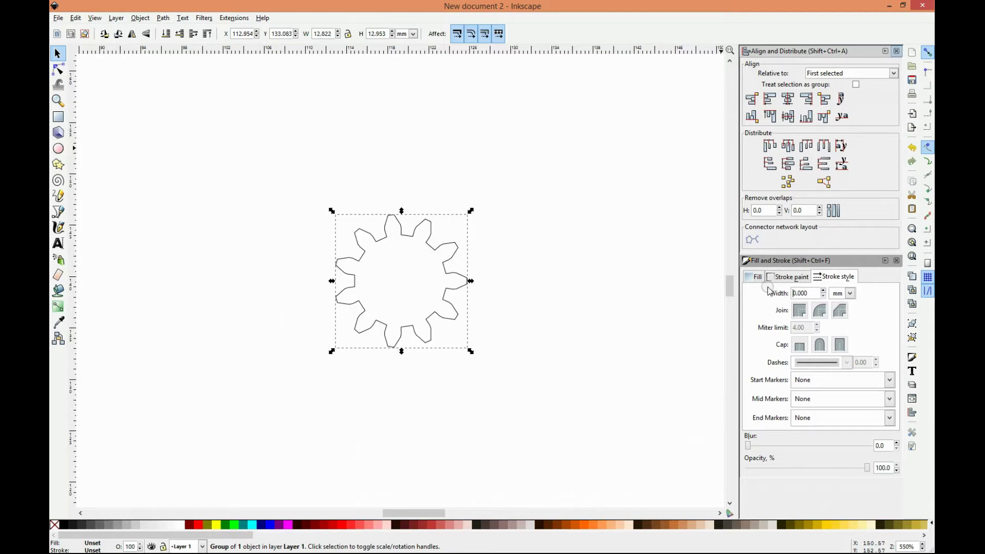
click(590, 244)
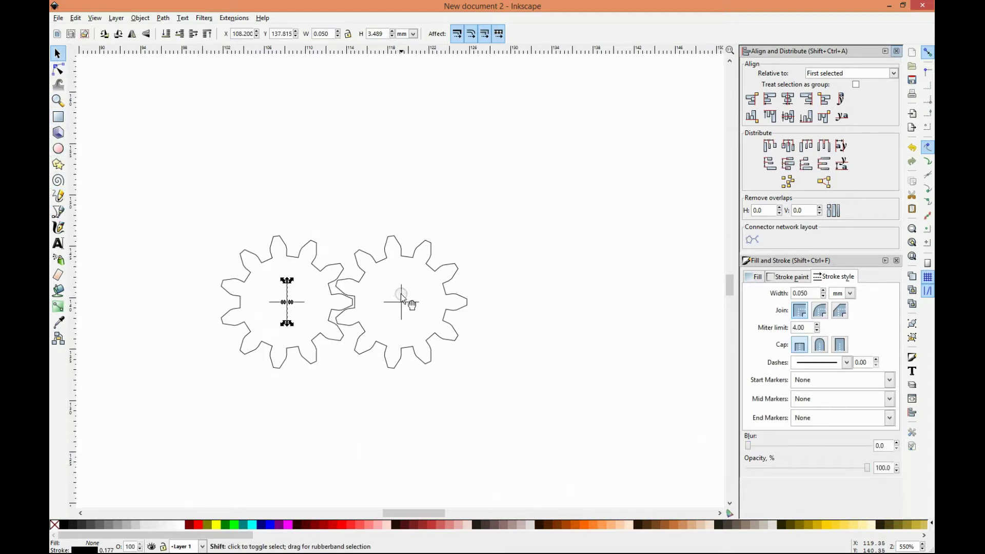
Select both gears' centre lines to read the 11.190 mm spacing, then deselect
shift+click(402, 296)
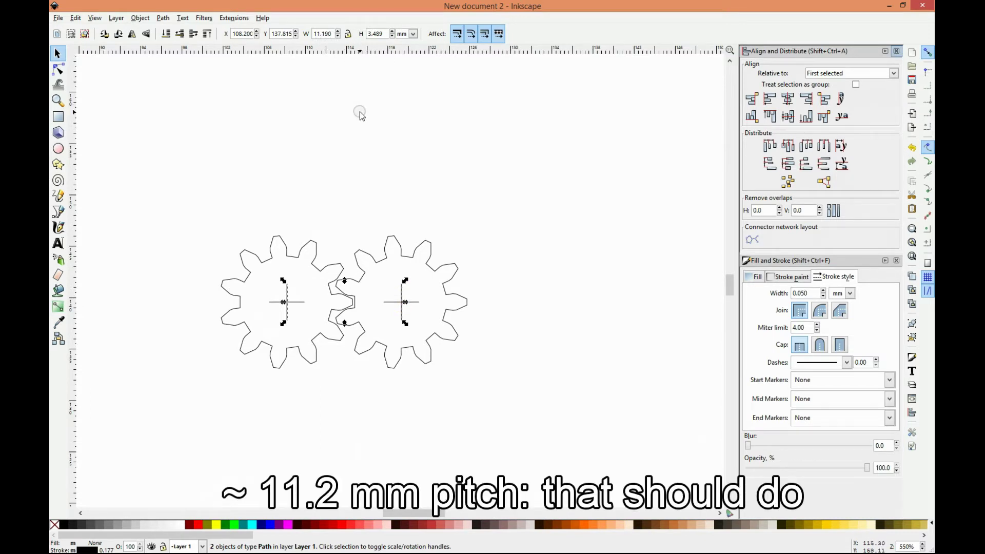
click(365, 134)
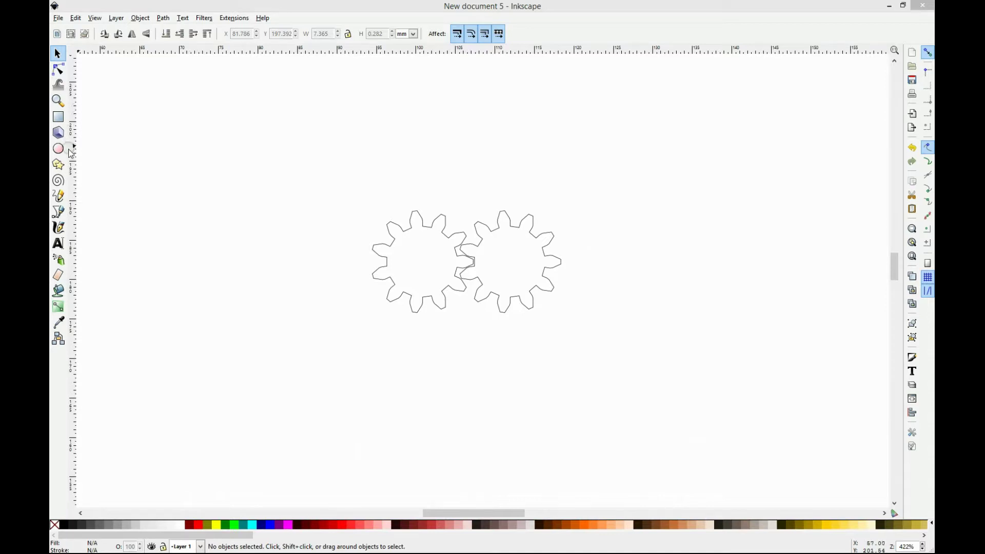
Draw a short straight horizontal Pencil line above the gears and select it
click(59, 197)
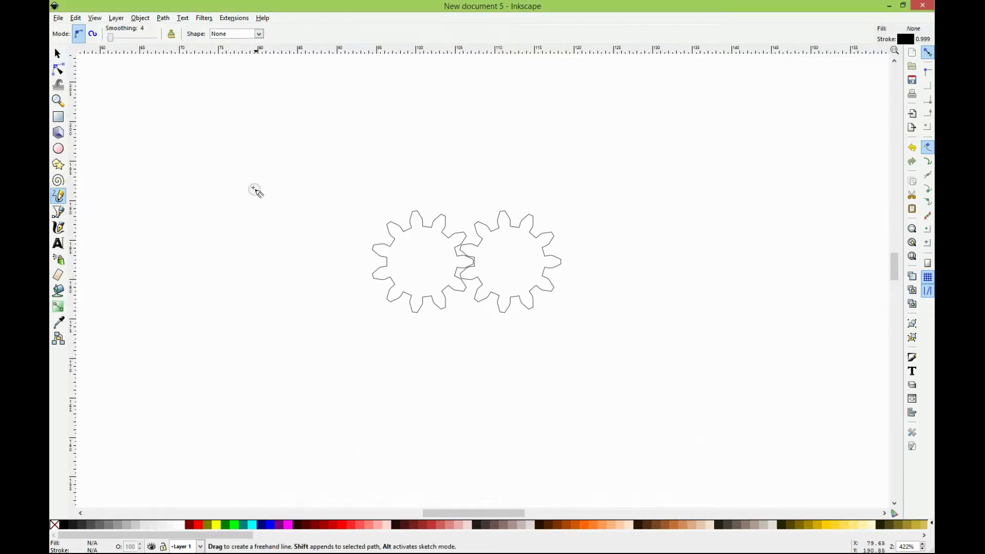
drag(243, 159, 276, 163)
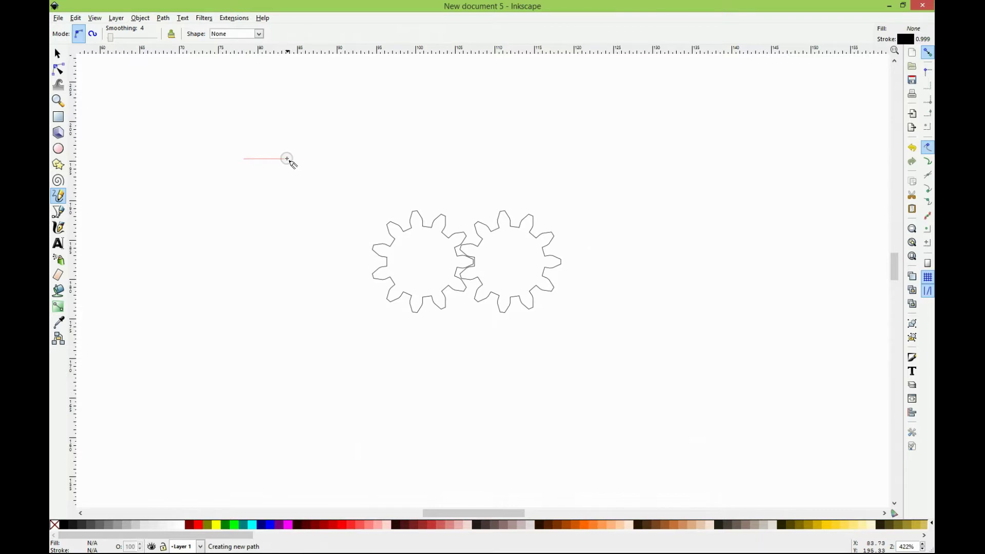
click(285, 159)
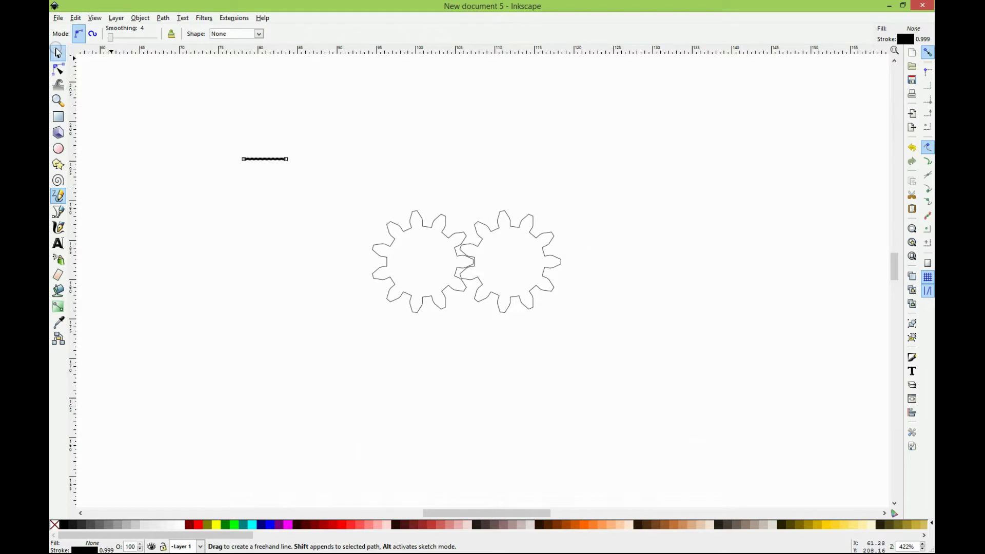
click(58, 52)
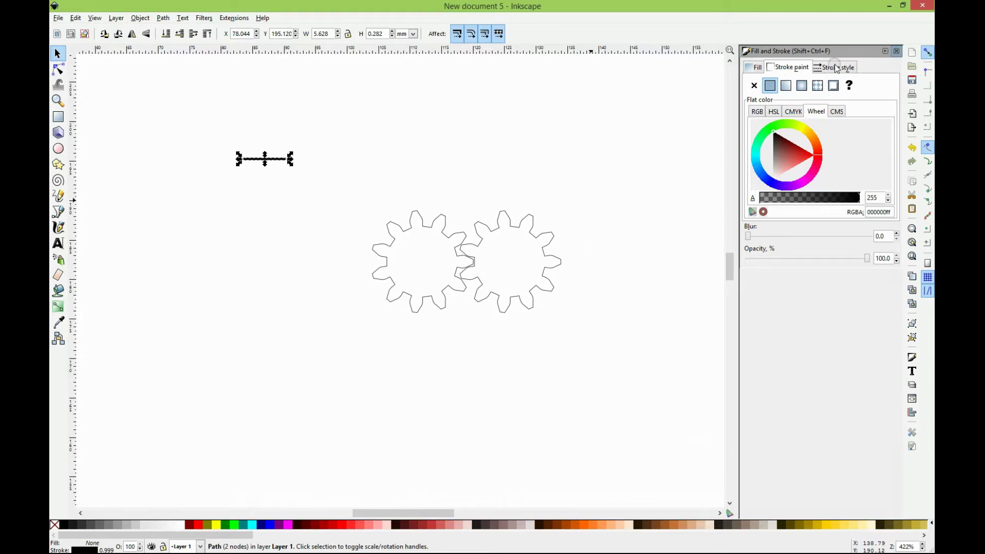
Set the horizontal line's stroke width to 0.05 mm and reselect it
click(836, 68)
click(817, 83)
text(0.05)
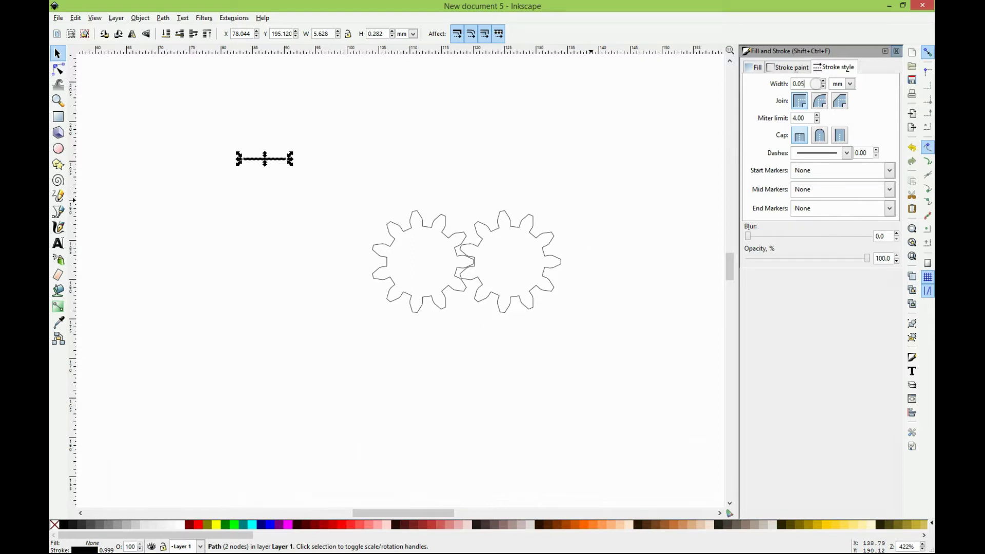
key(Return)
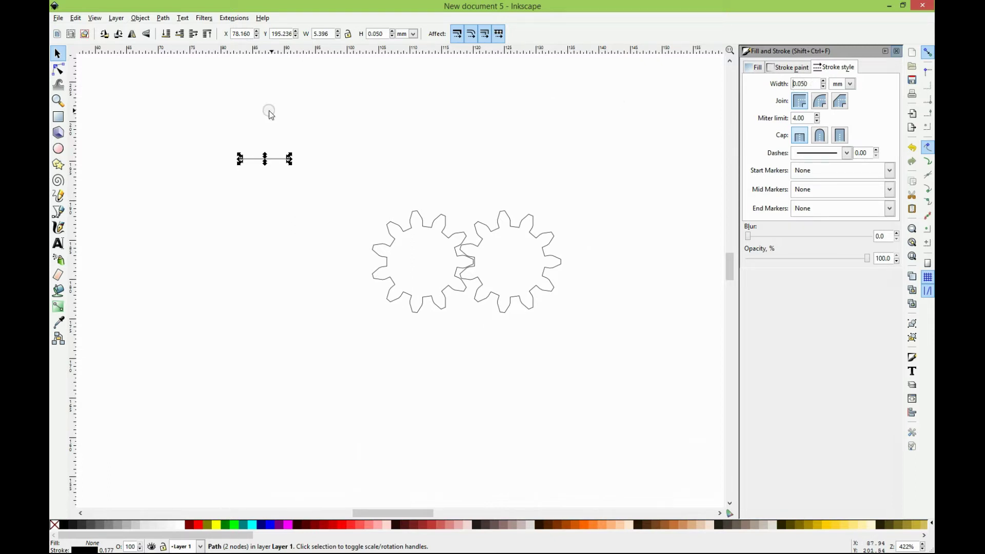
click(258, 113)
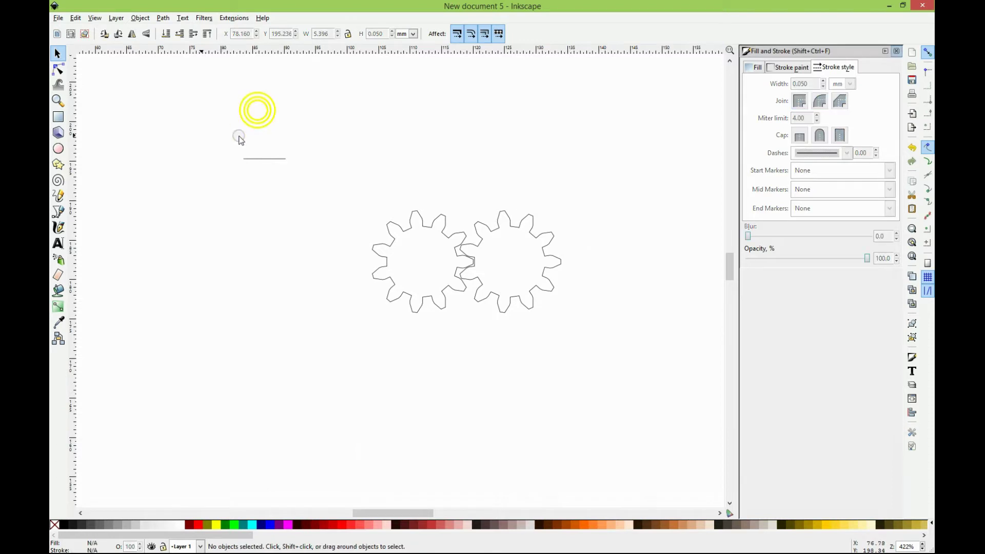
click(264, 161)
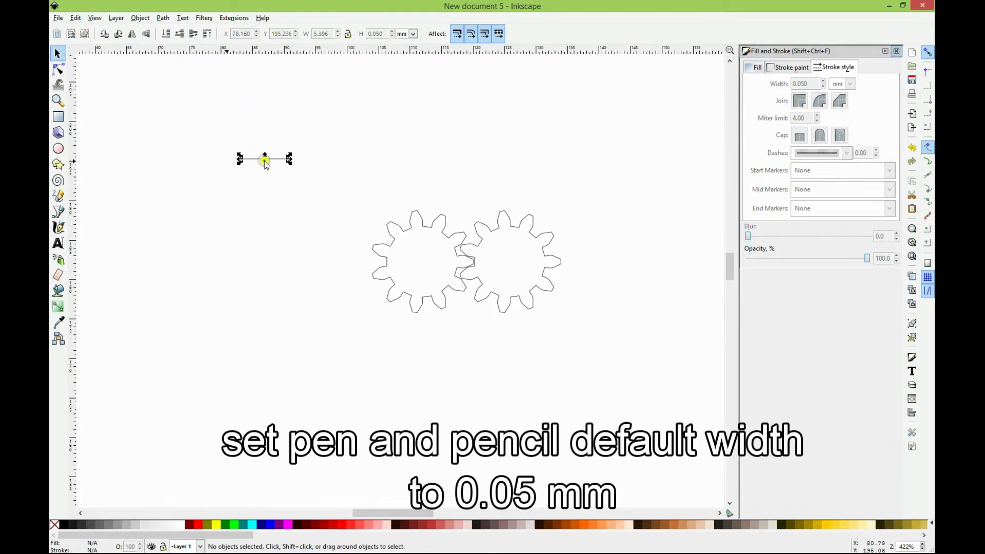
Make the Pencil and Pen tools take their default style from the selected thin line
click(58, 18)
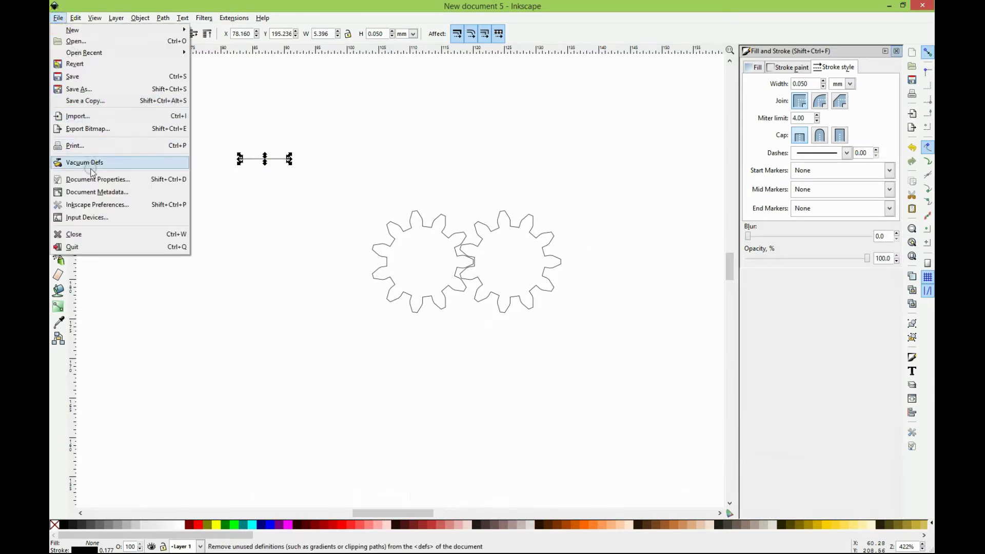
click(108, 206)
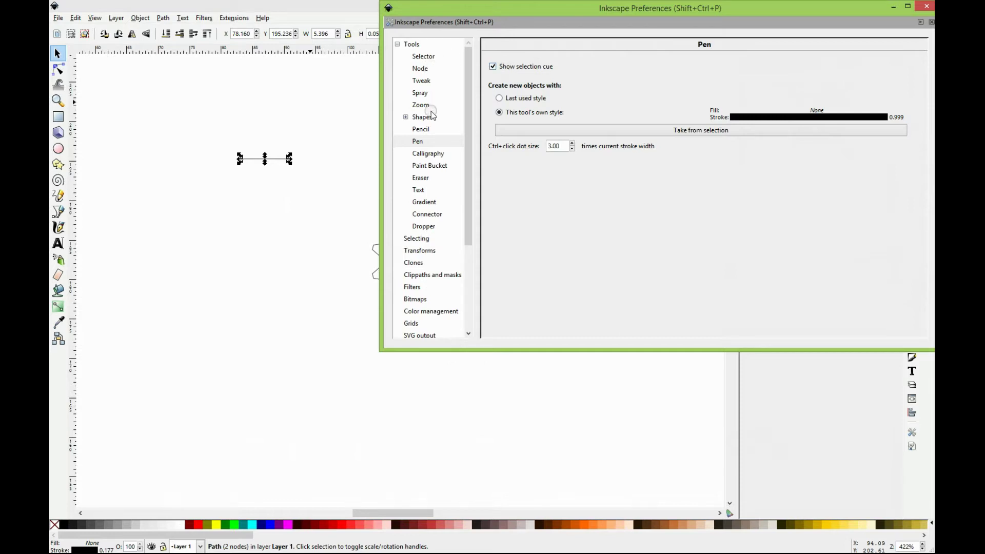
click(425, 129)
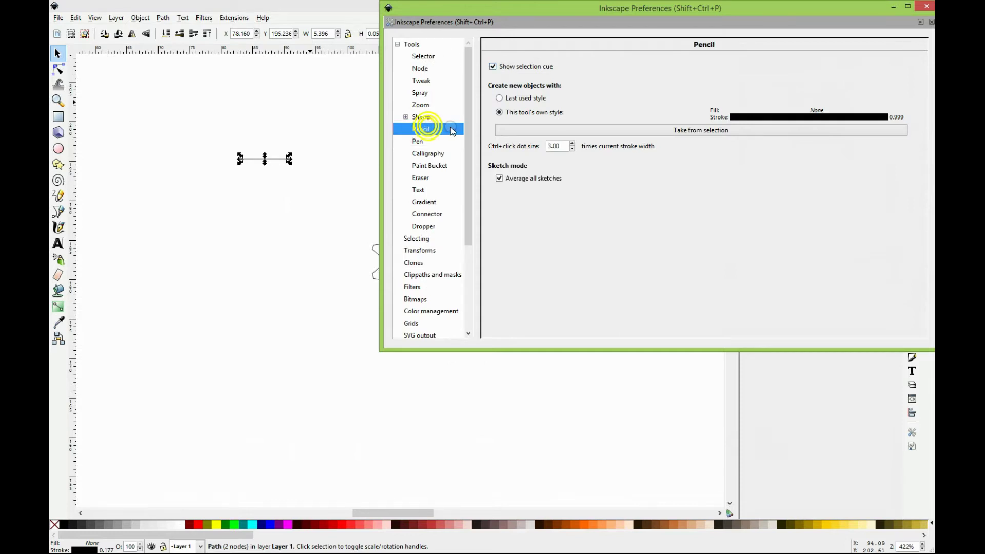
click(697, 130)
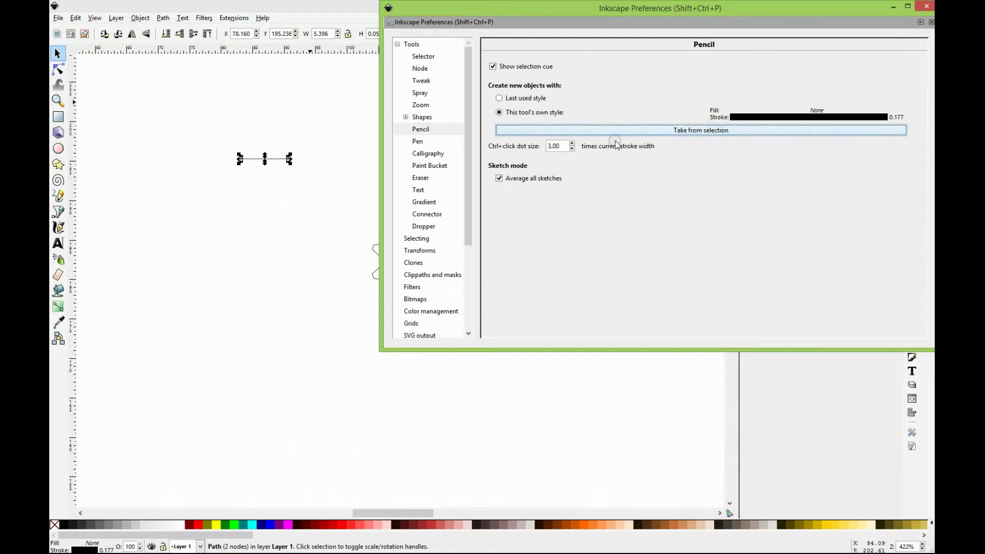
click(420, 142)
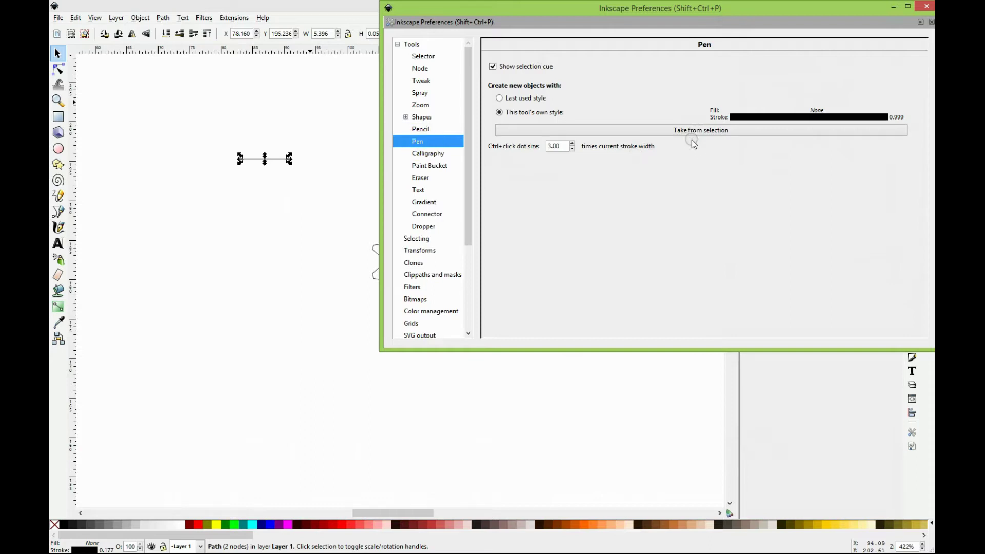
click(695, 131)
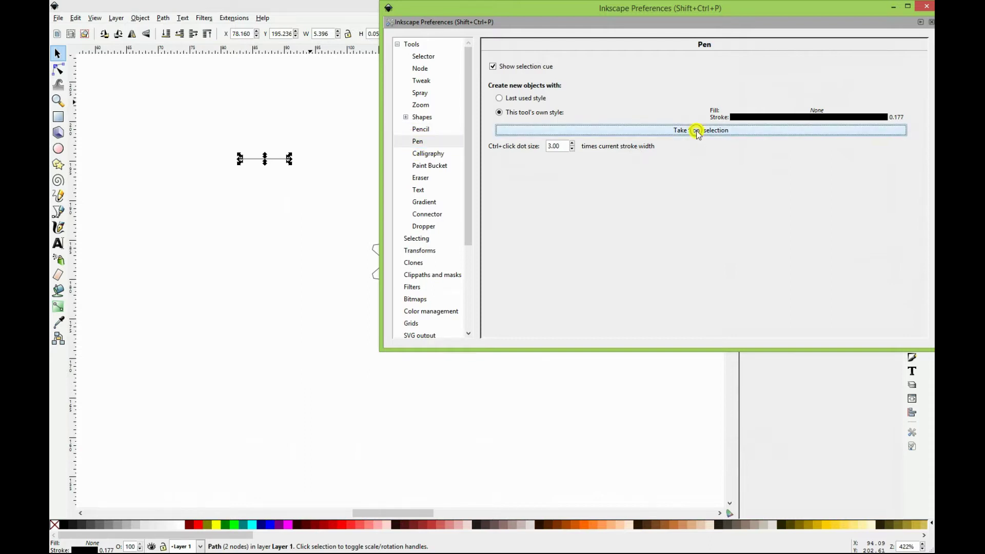
click(927, 7)
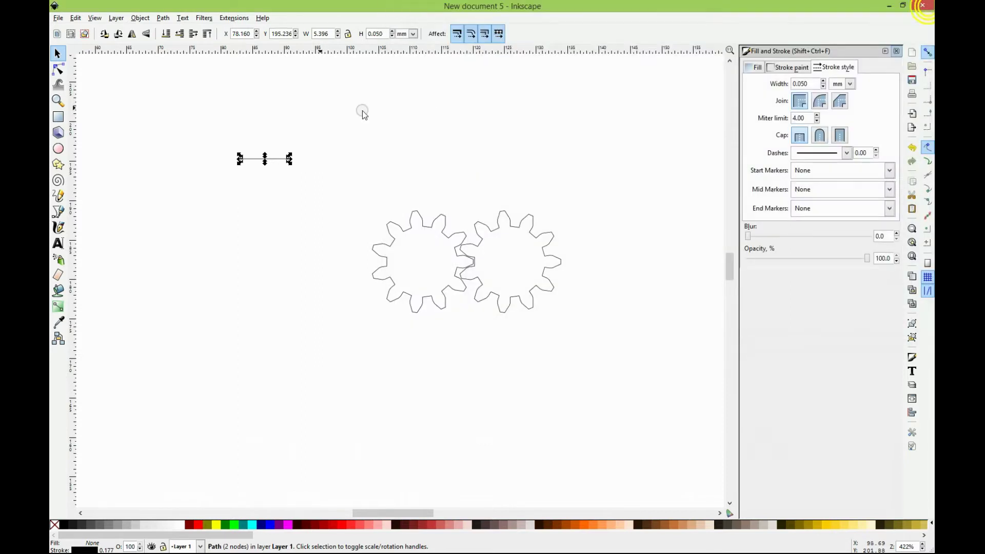
Duplicate the line, rotate the copy 90° clockwise and group both into a cross
click(355, 112)
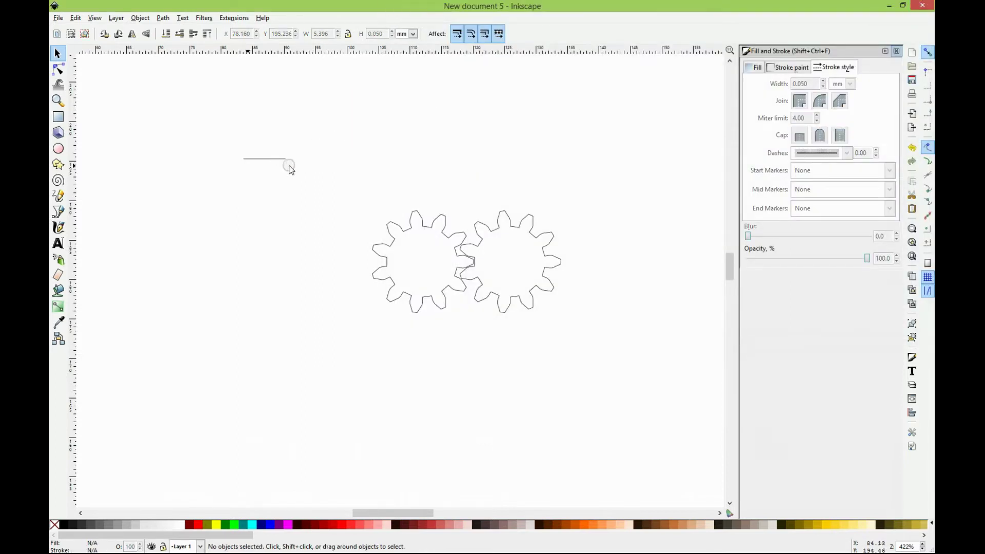
click(288, 163)
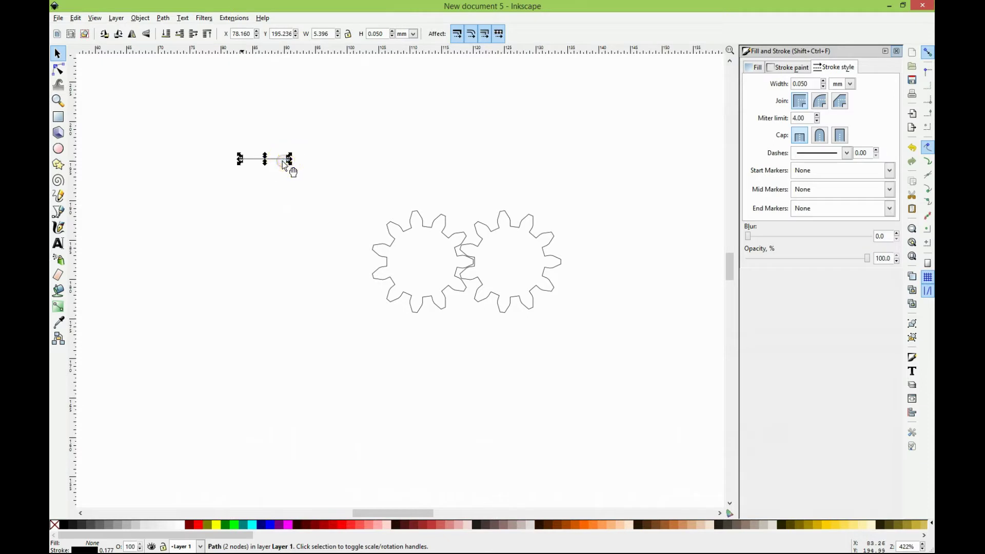
right_click(282, 164)
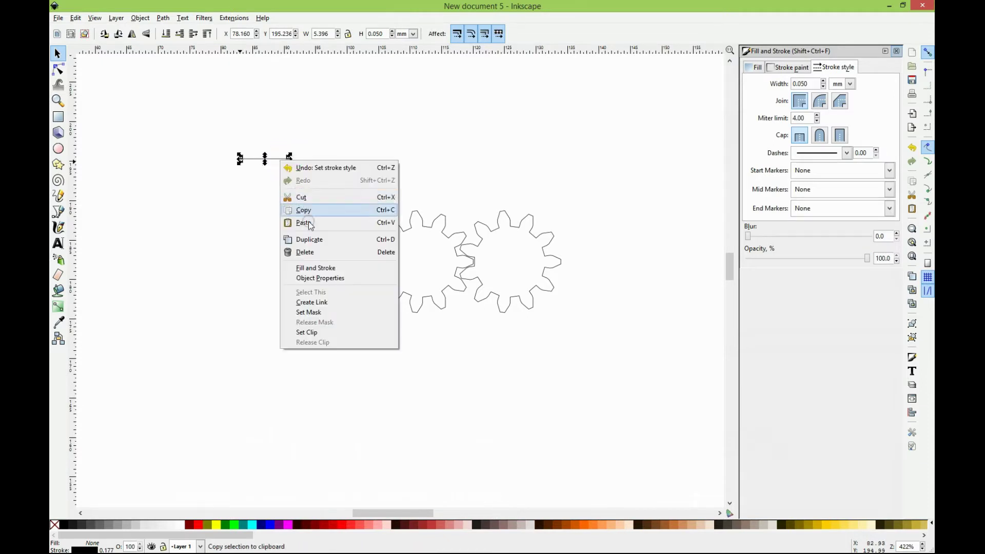
click(321, 239)
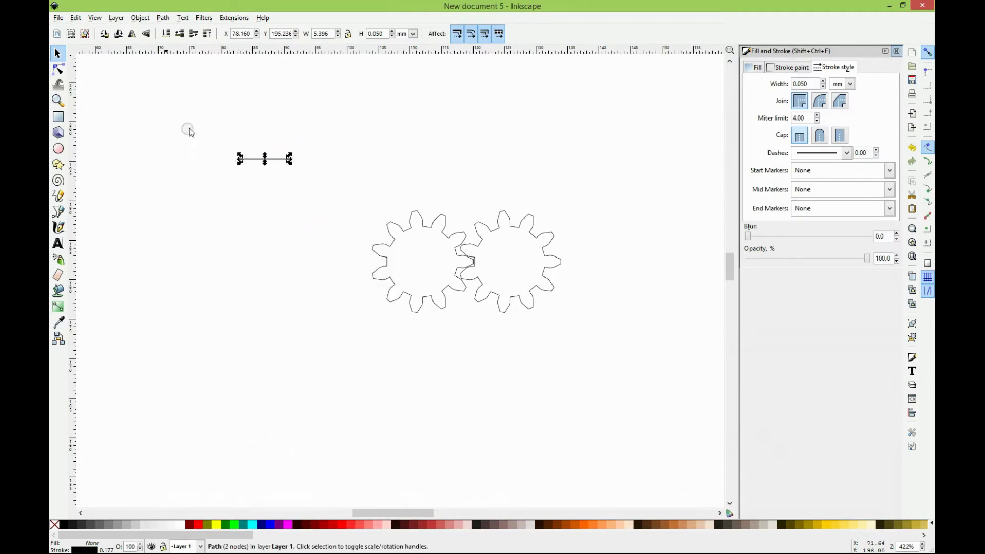
click(119, 35)
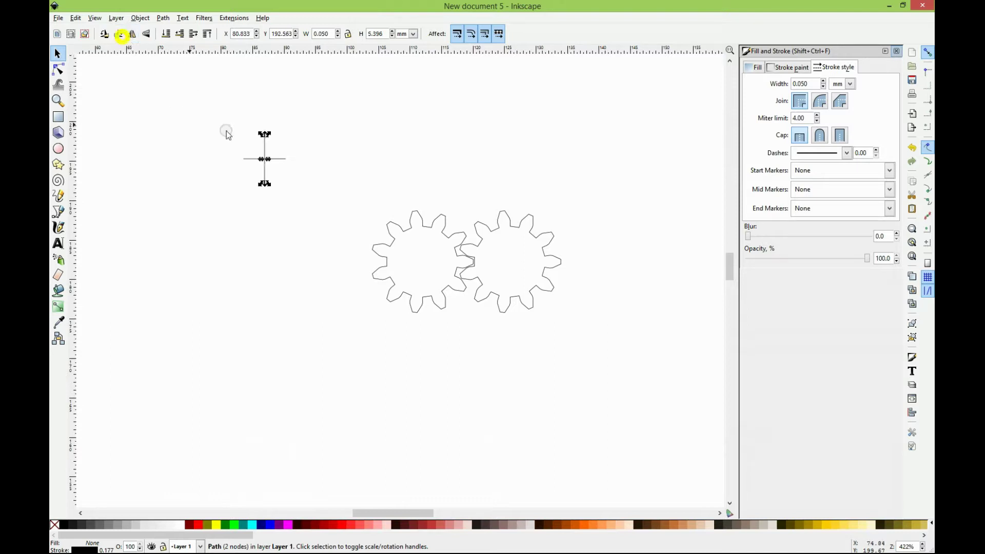
shift+click(286, 159)
key(ctrl+g)
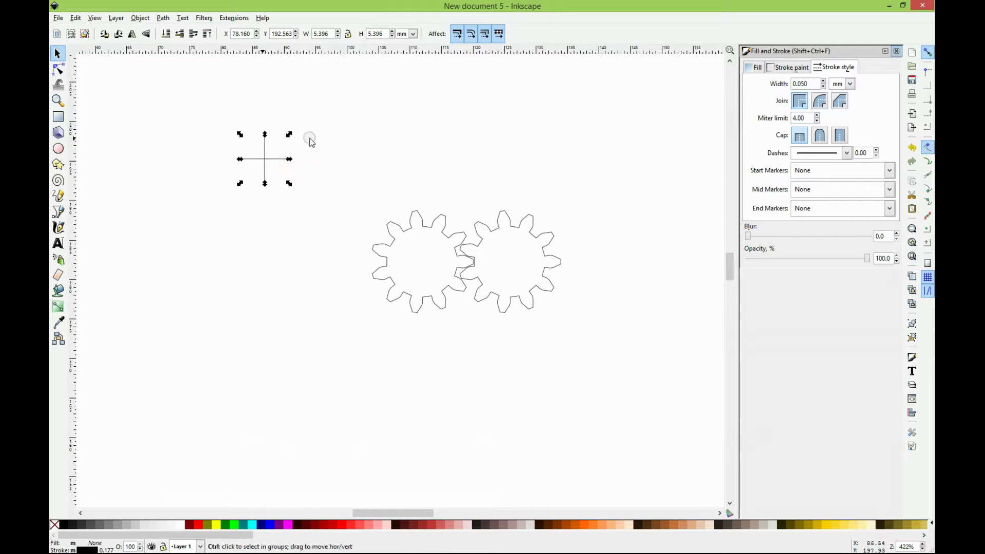
click(322, 125)
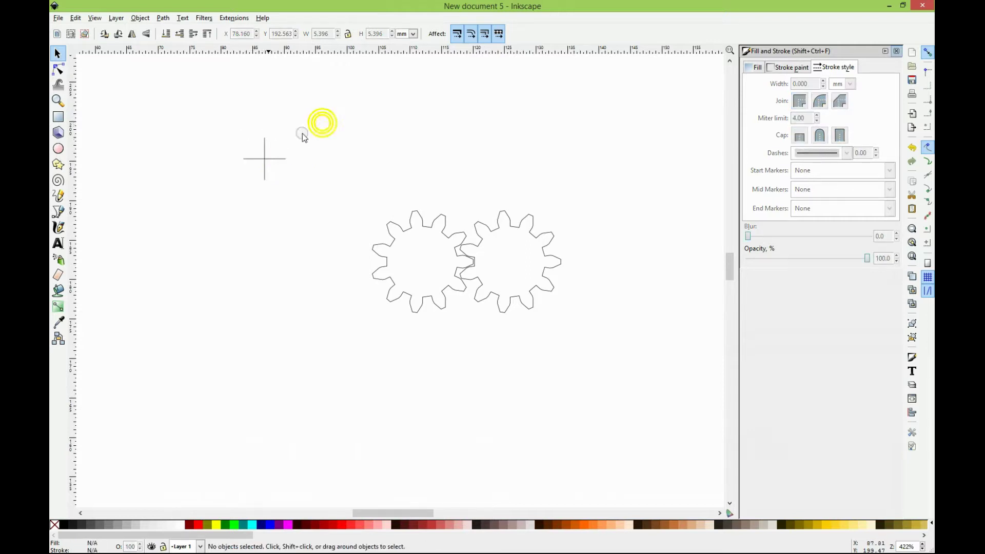
Draw a circle and resize it proportionally to 6.1 mm wide
click(63, 153)
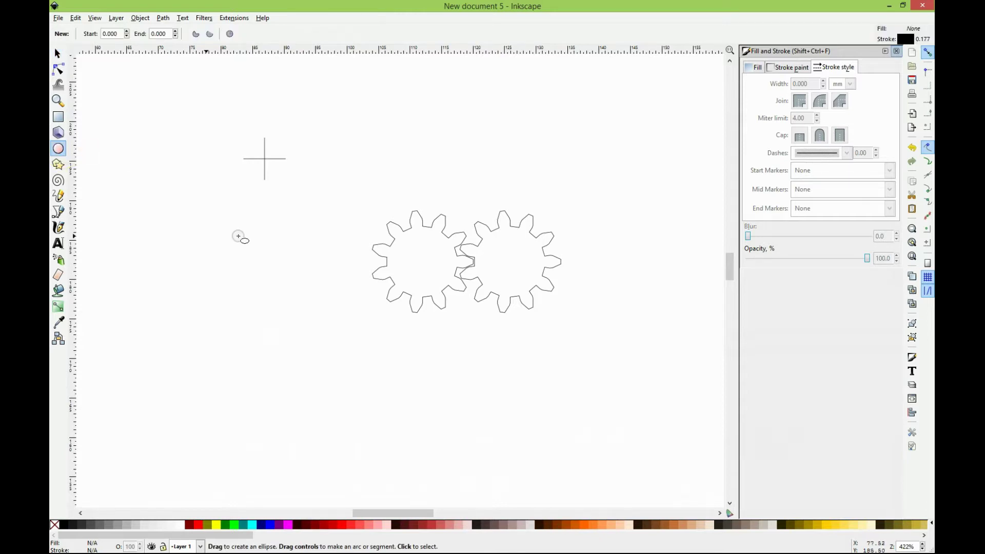
key(ctrl+shift)
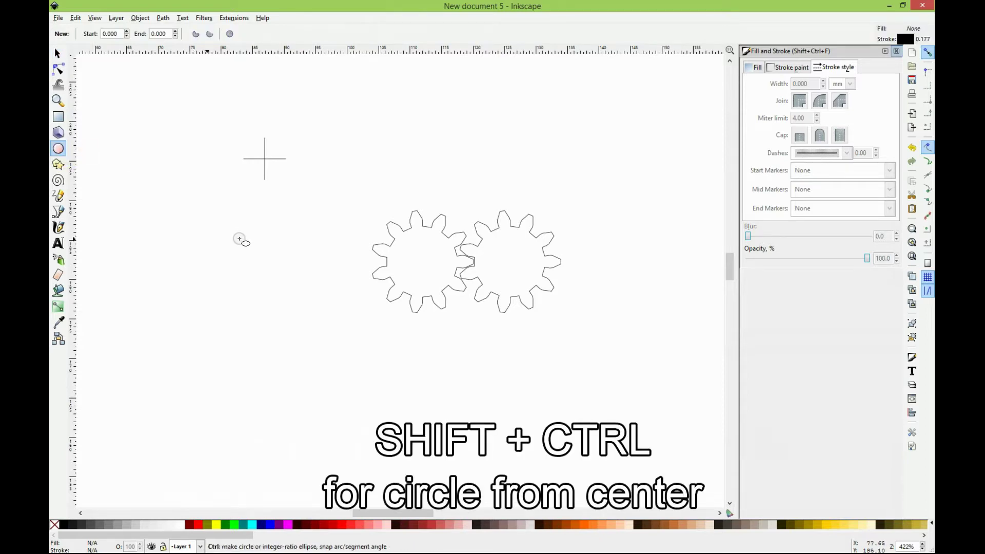
drag(241, 237, 265, 263)
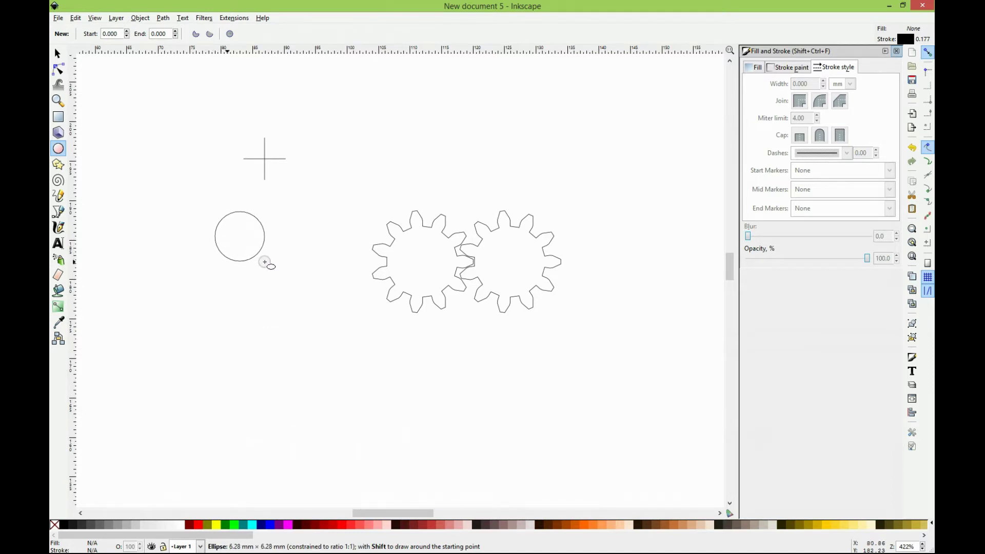
drag(264, 262, 266, 261)
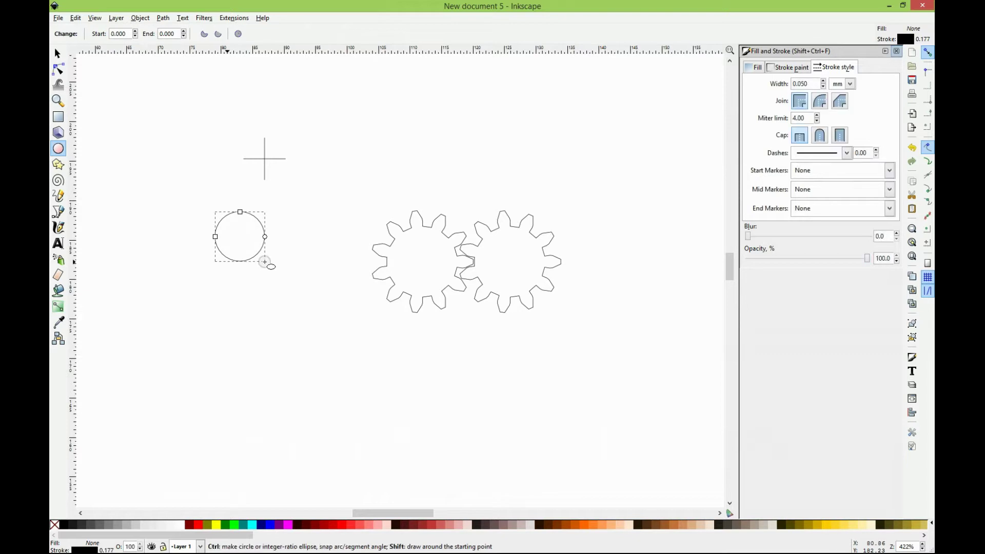
click(57, 53)
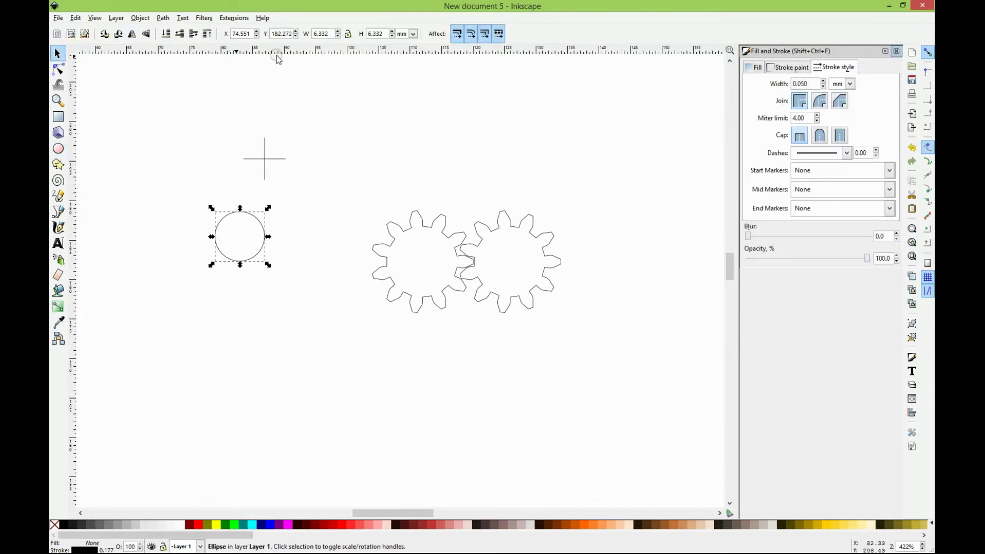
click(348, 33)
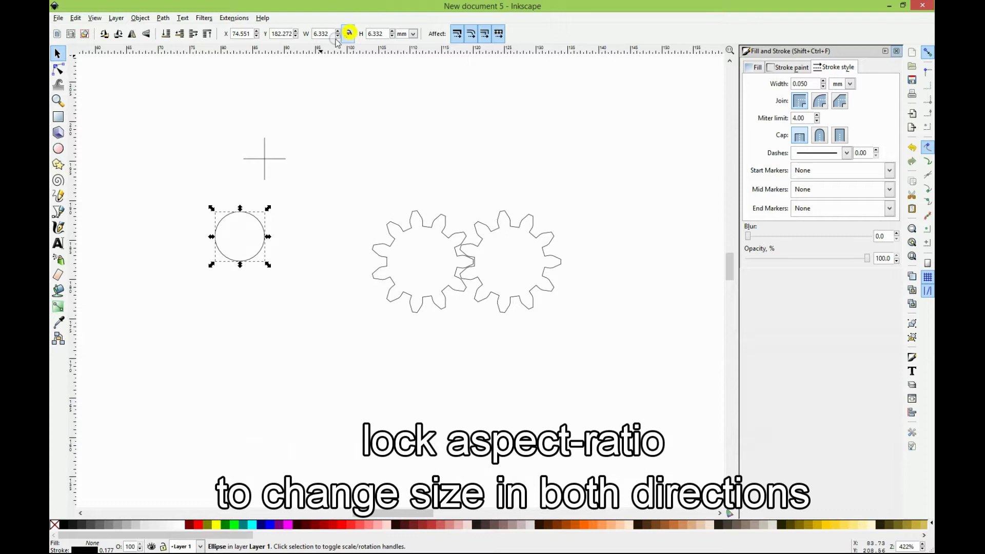
click(329, 34)
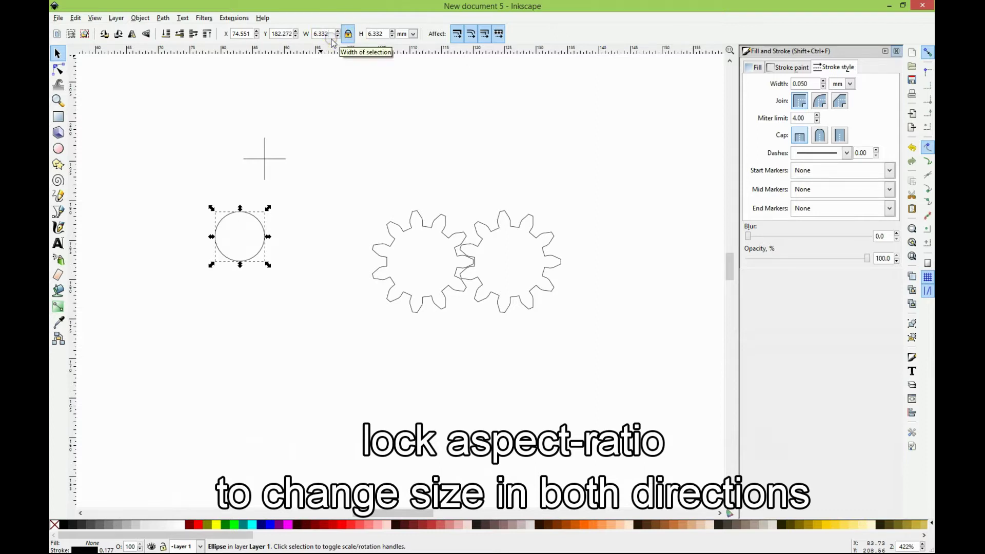
key(BackSpace)
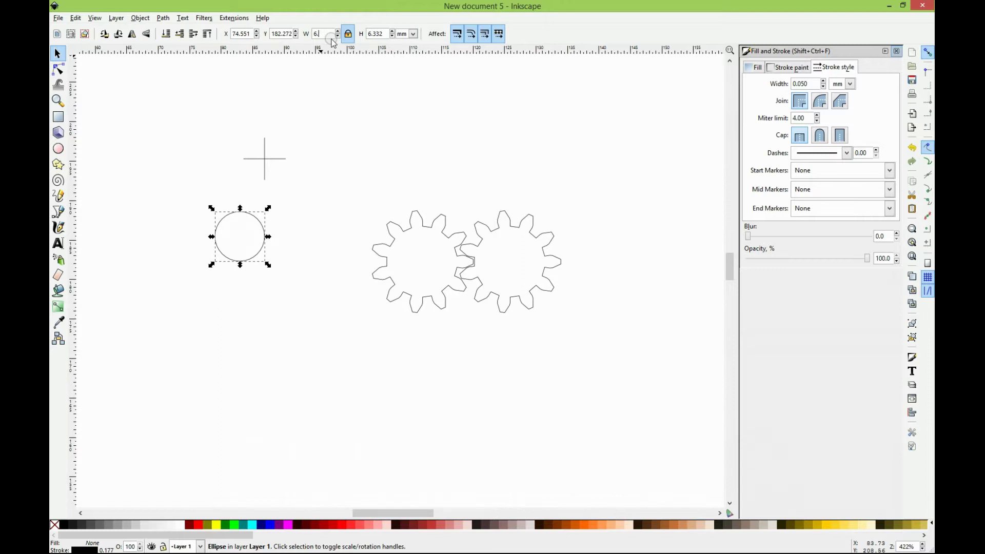
text(.1)
key(Return)
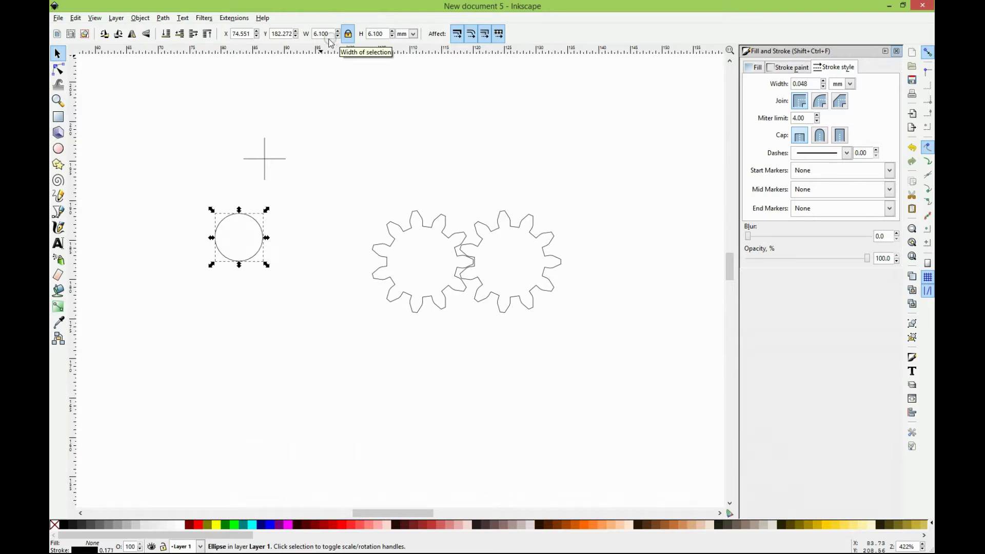
click(322, 91)
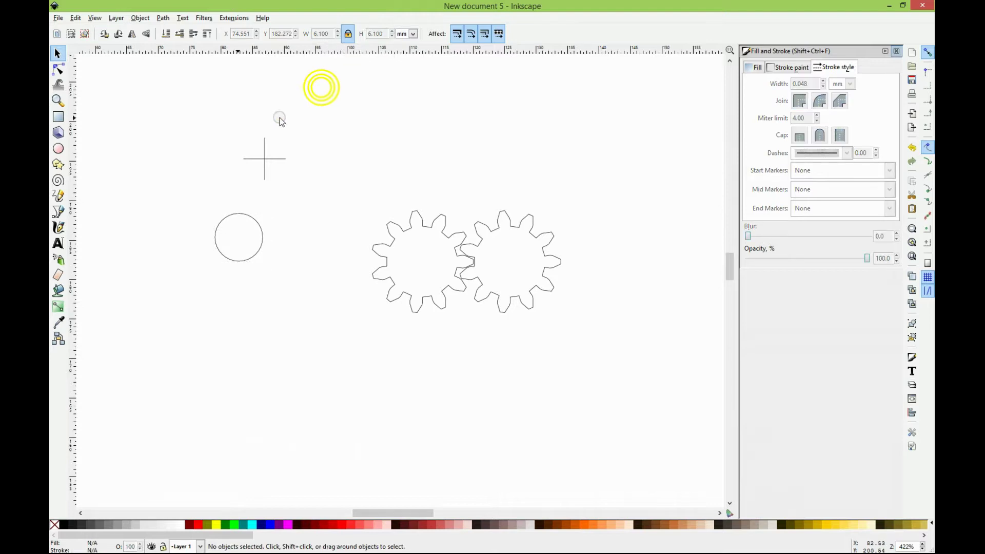
Centre the circle and cross on each other horizontally and vertically
click(284, 161)
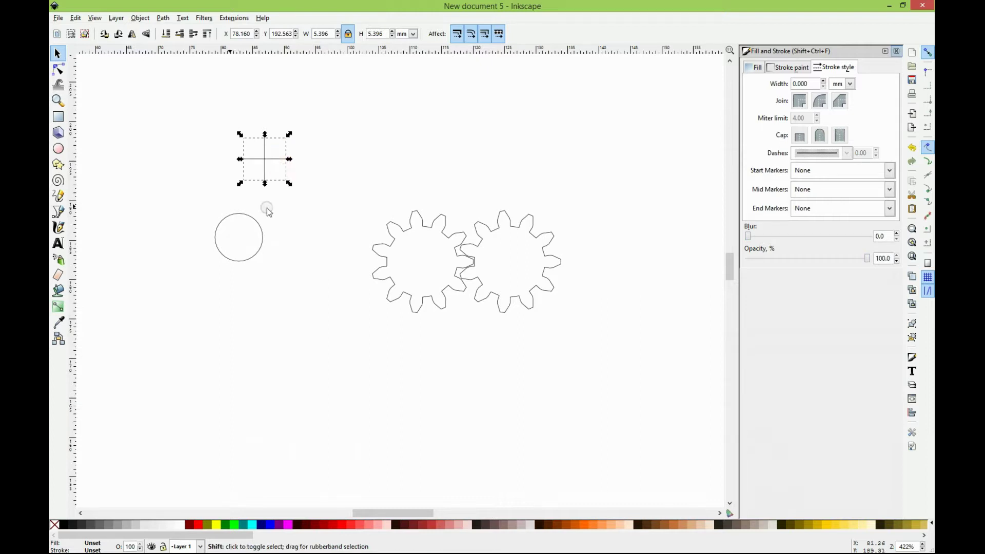
shift+click(257, 221)
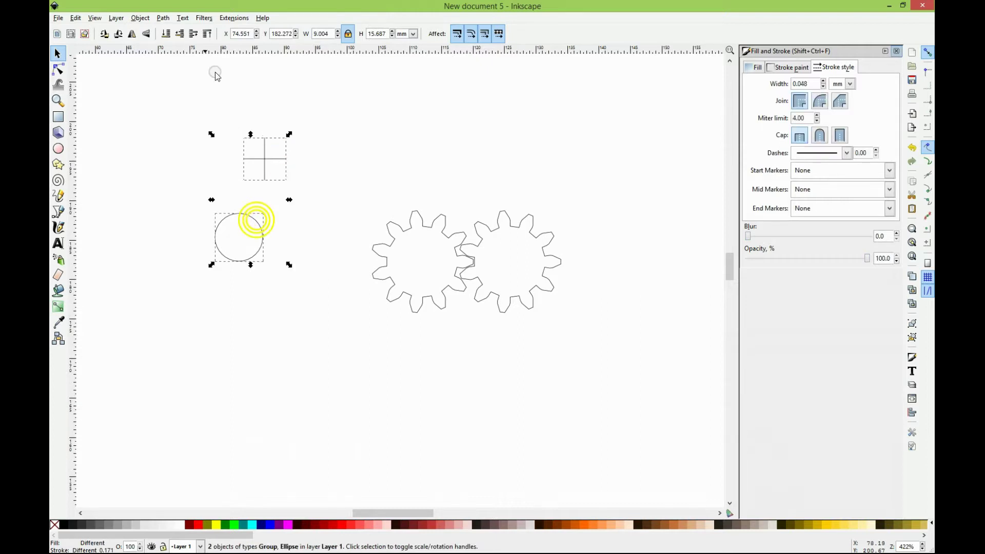
click(140, 17)
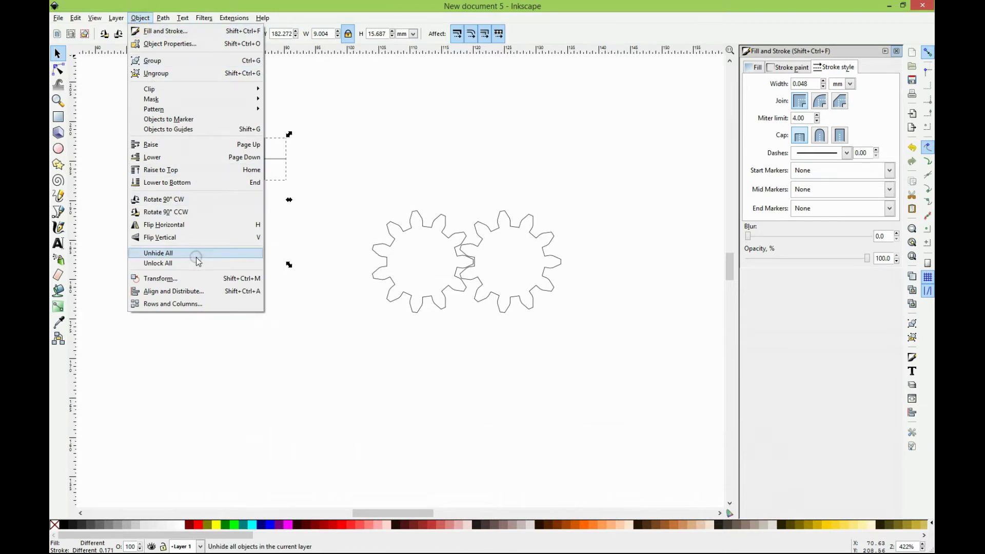
click(194, 291)
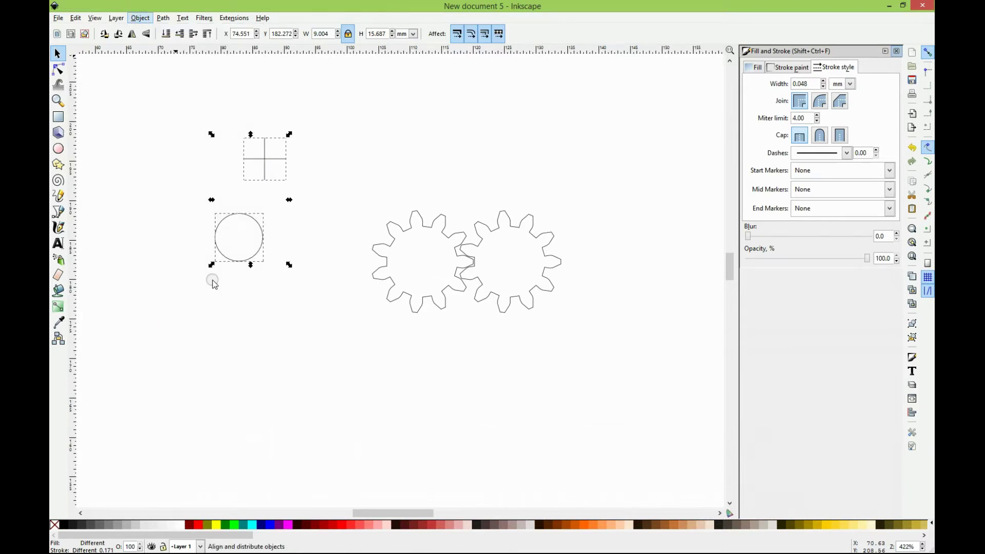
click(788, 97)
click(789, 116)
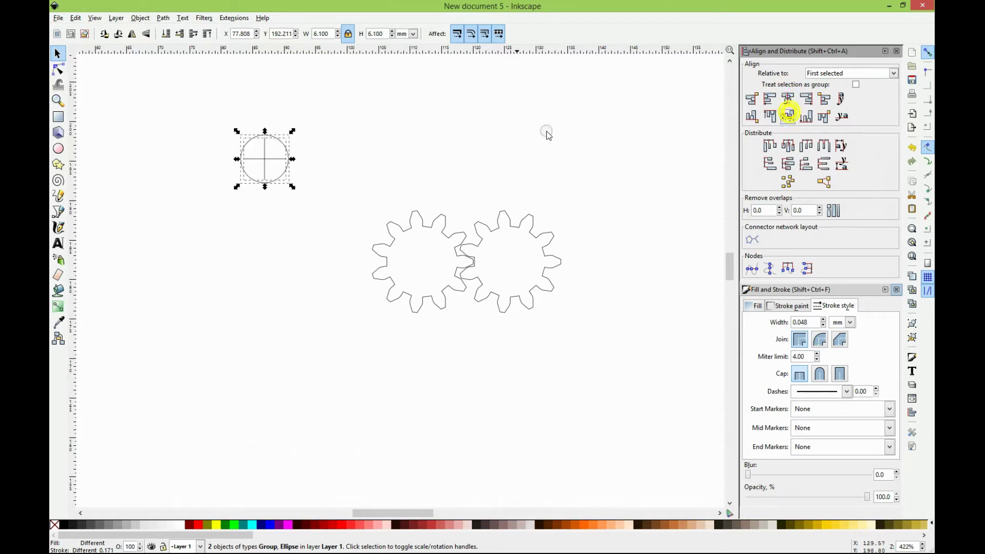
click(331, 134)
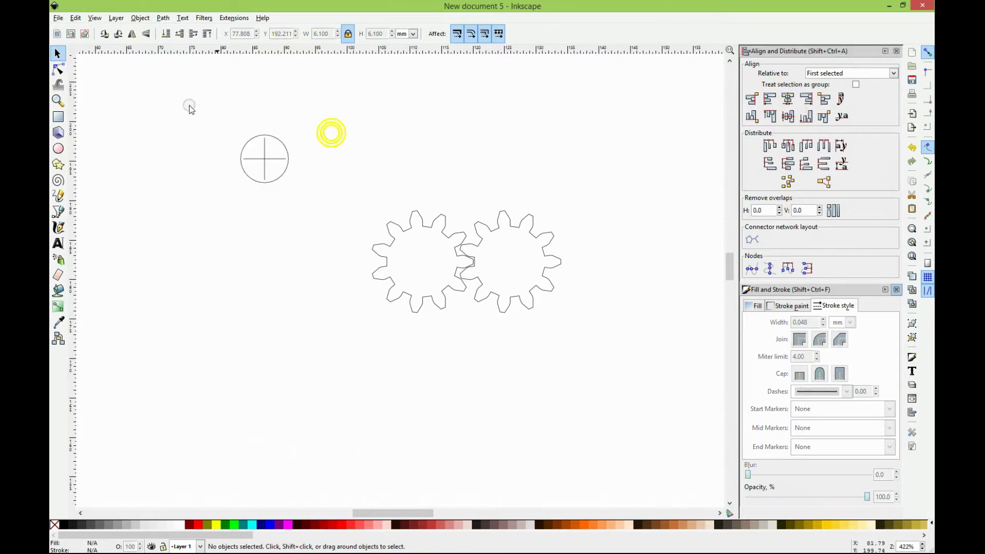
Zoom in on the circle and draw a straight horizontal line above it
click(59, 101)
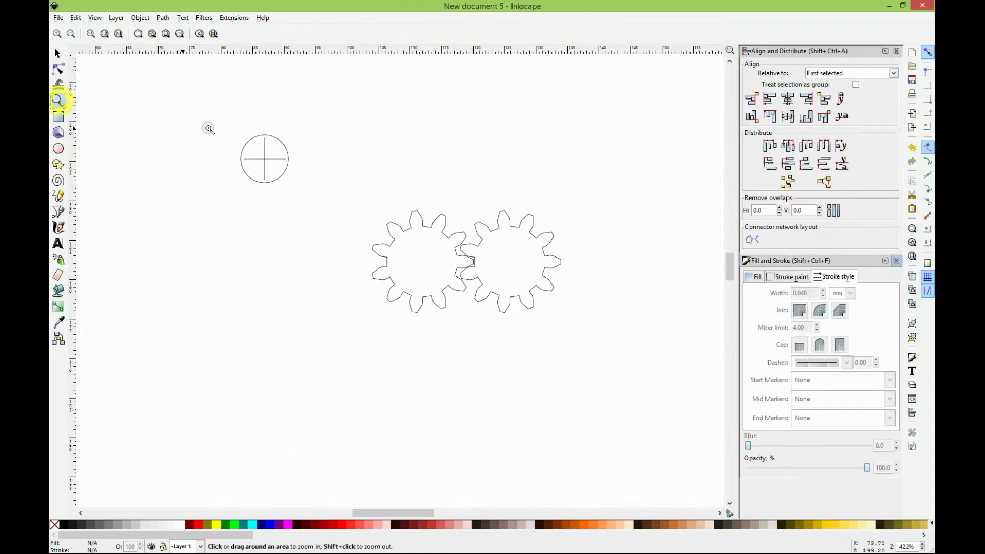
drag(232, 128, 299, 187)
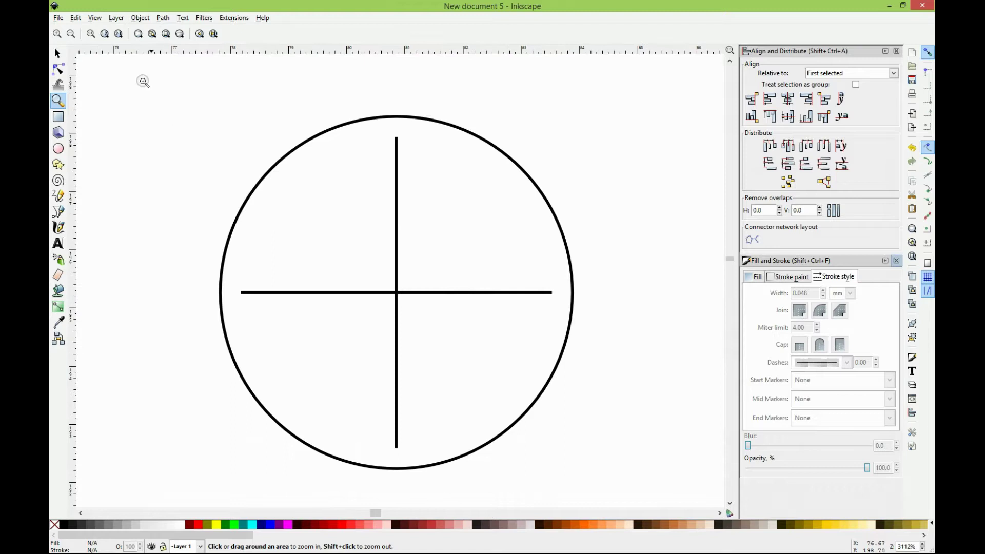
click(57, 54)
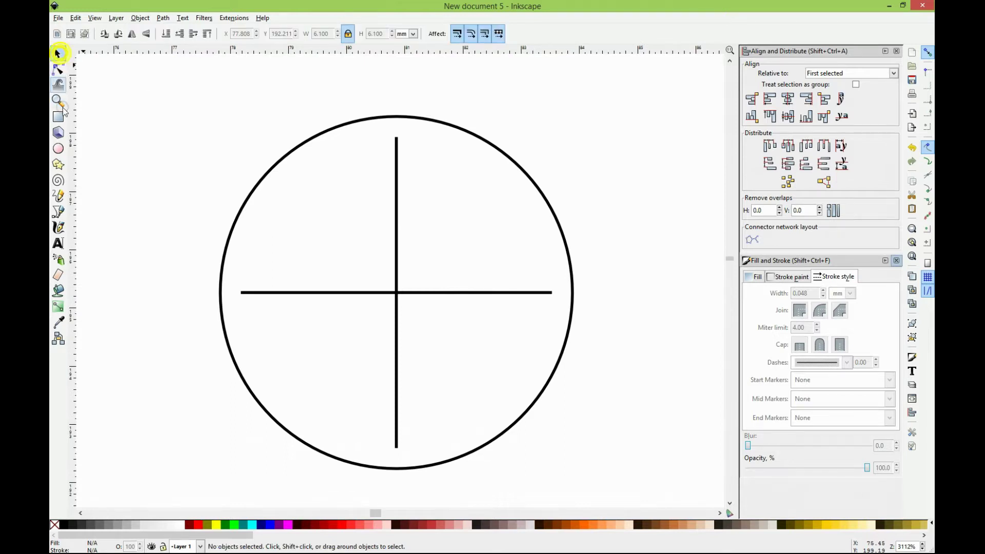
click(58, 195)
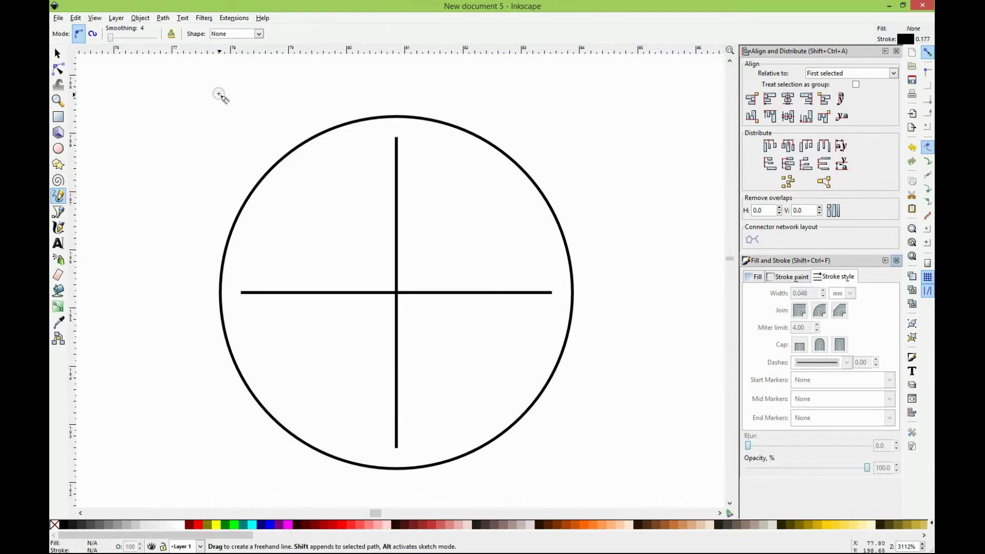
click(214, 91)
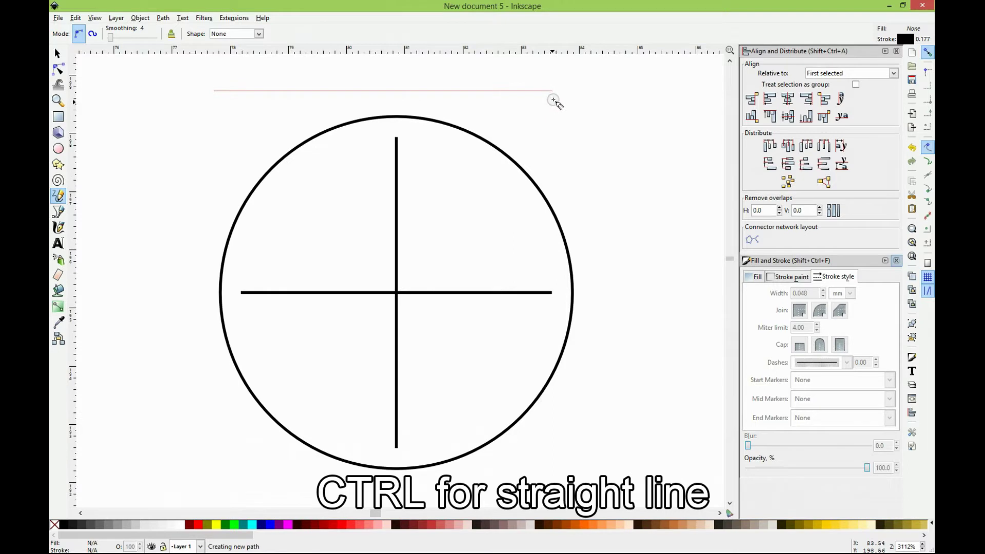
click(553, 98)
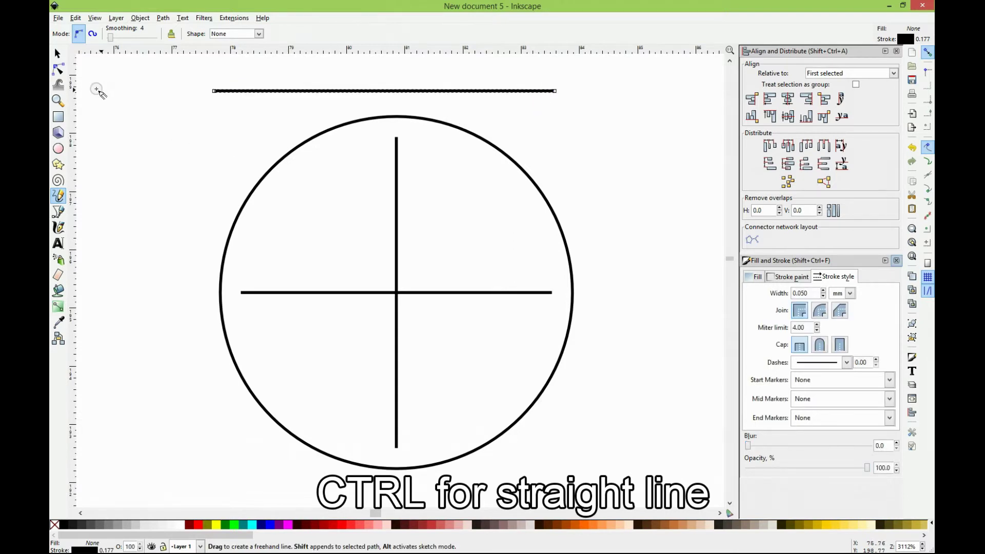
click(62, 53)
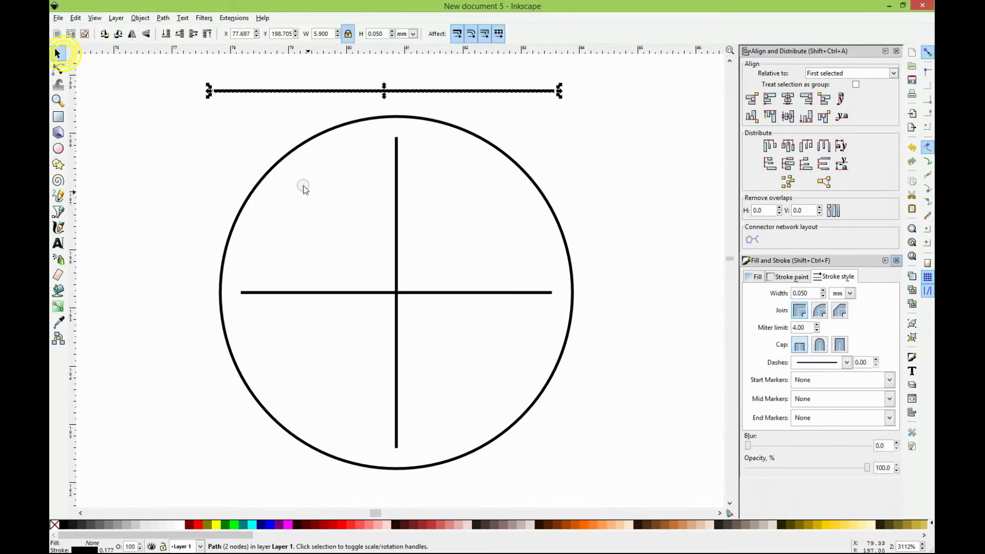
Align the line to the circle's bottom edge and bring up Transform for it
click(300, 153)
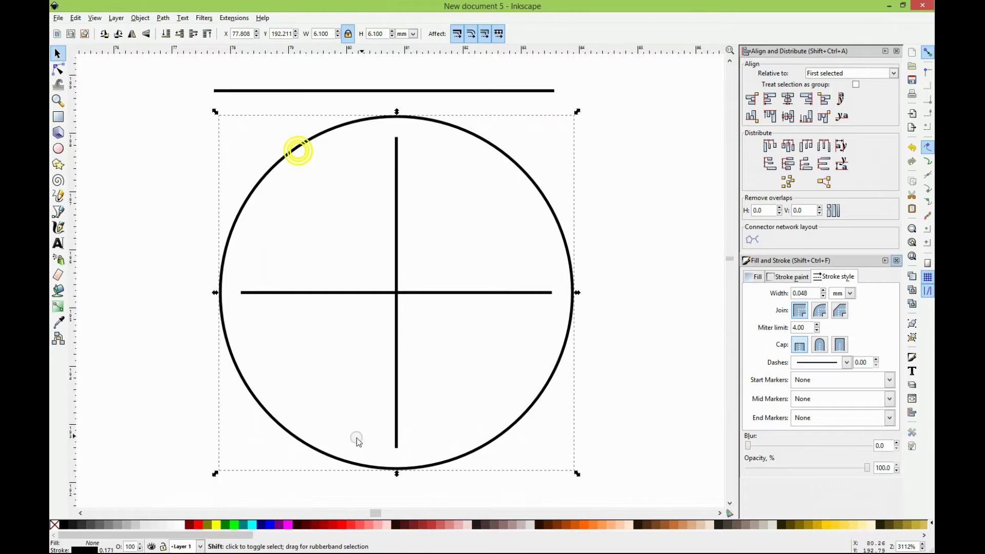
shift+click(428, 95)
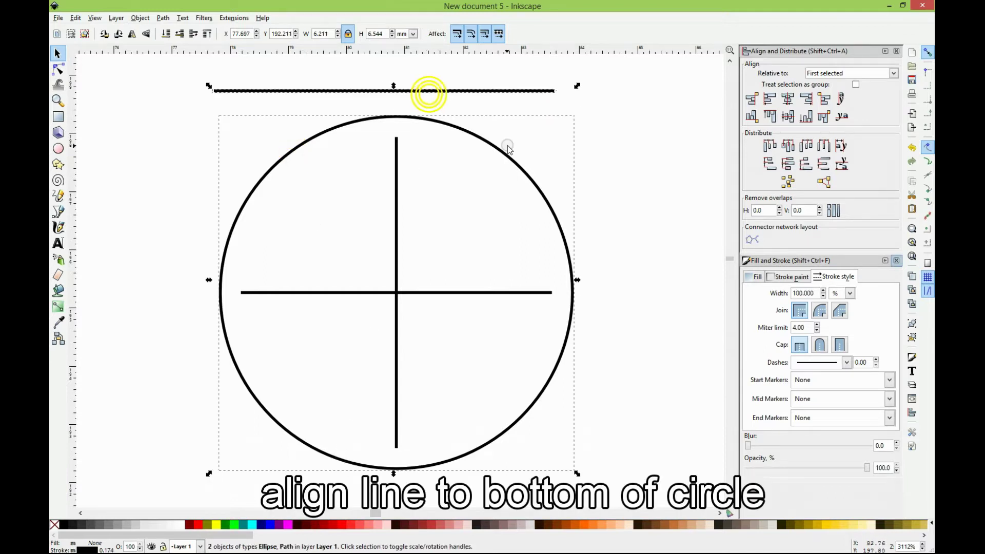
click(806, 117)
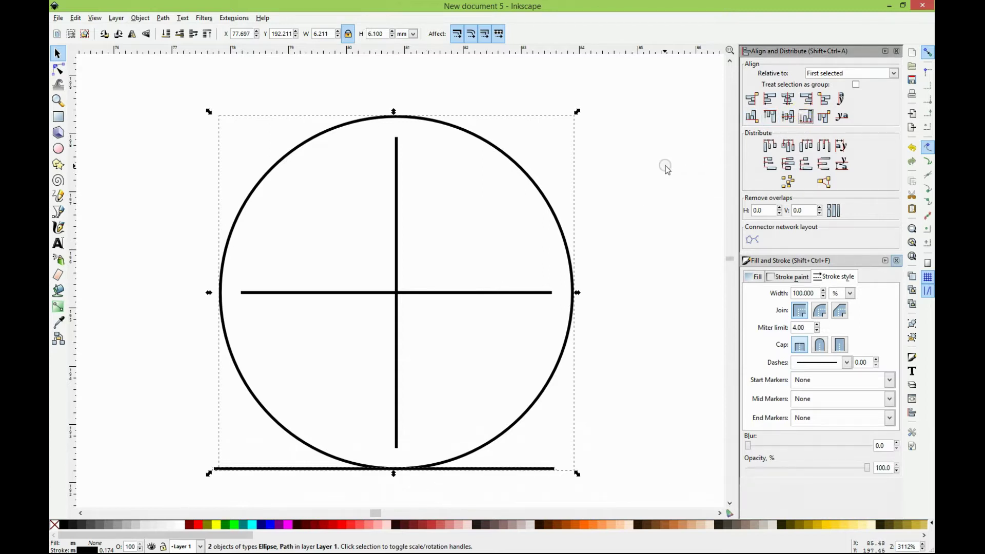
click(665, 165)
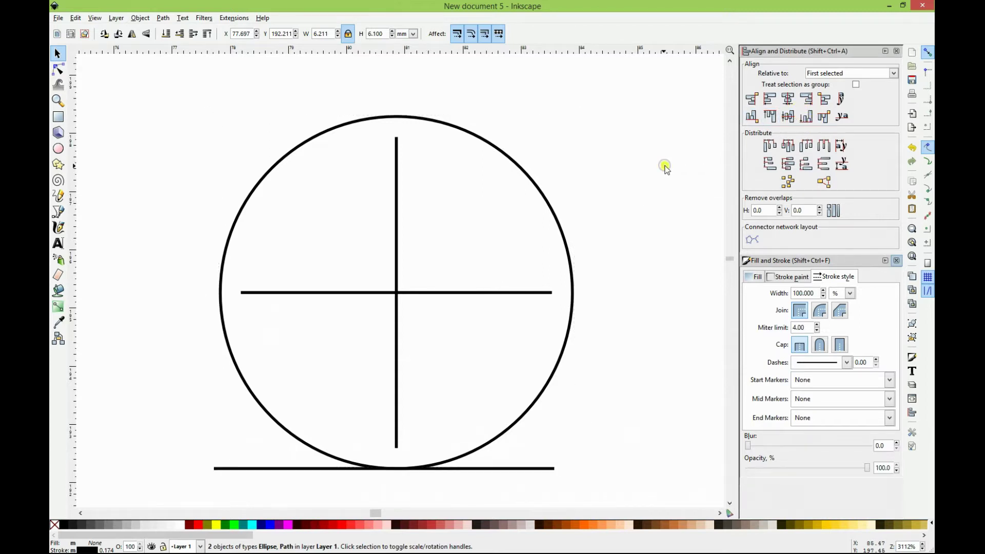
click(475, 469)
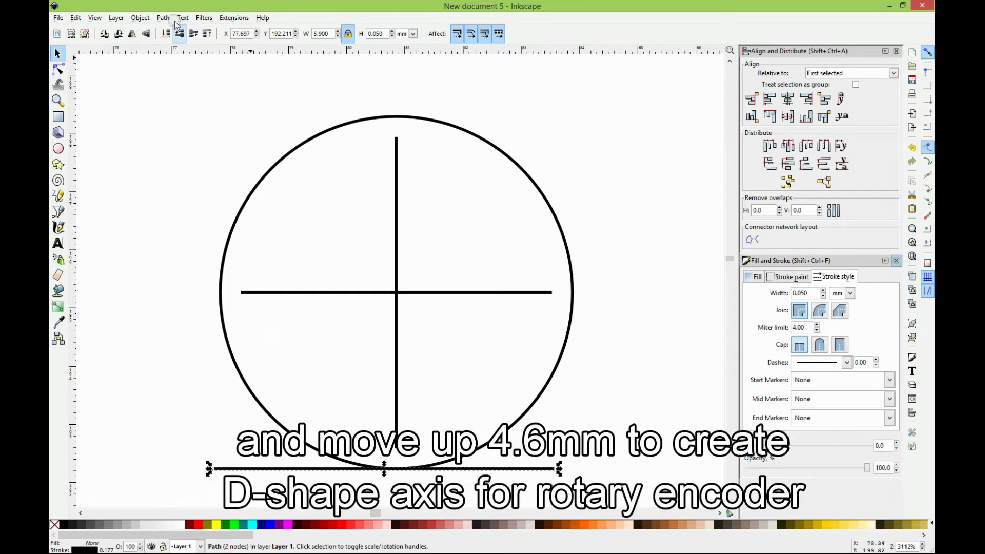
click(142, 19)
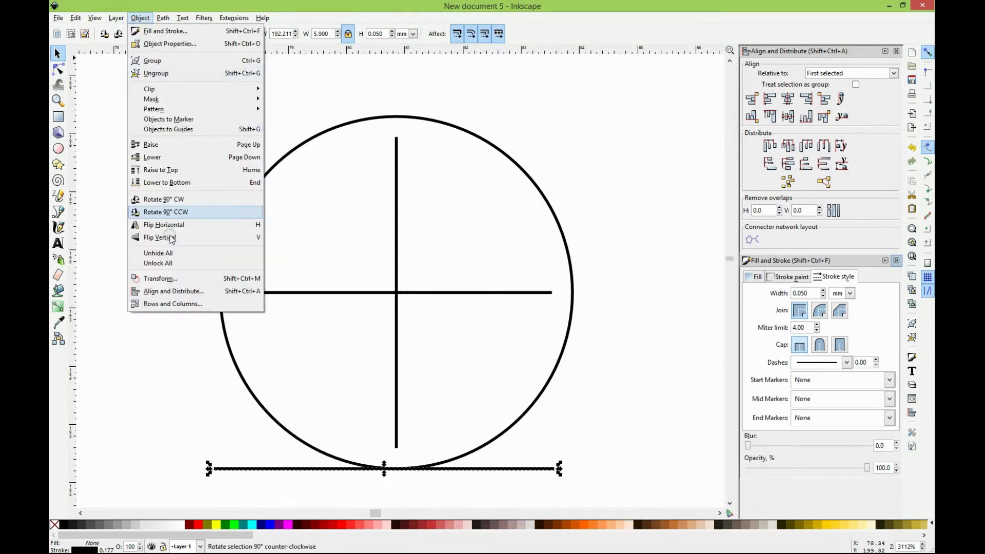
click(159, 279)
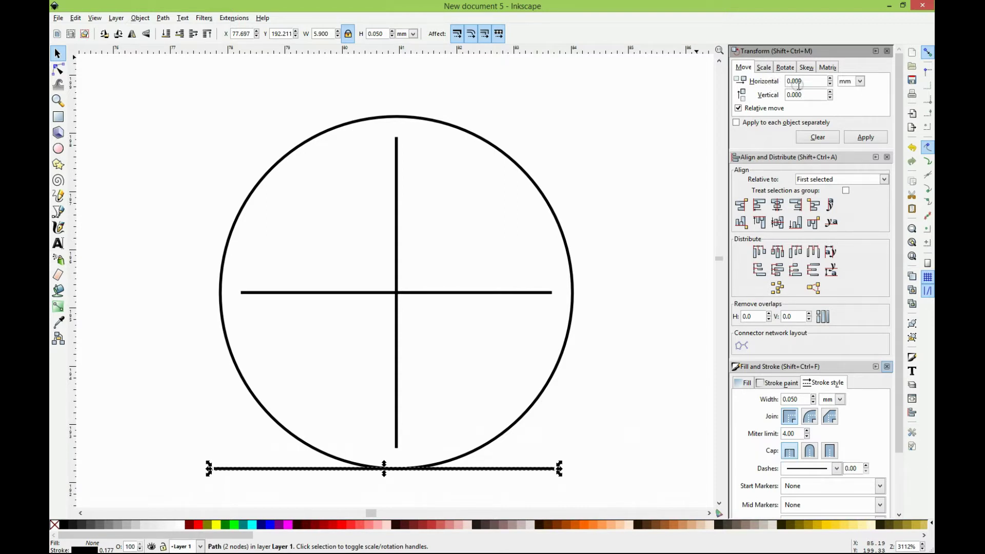
Move the line up 4.6 mm (relative) so it cuts the circle's upper part
click(810, 96)
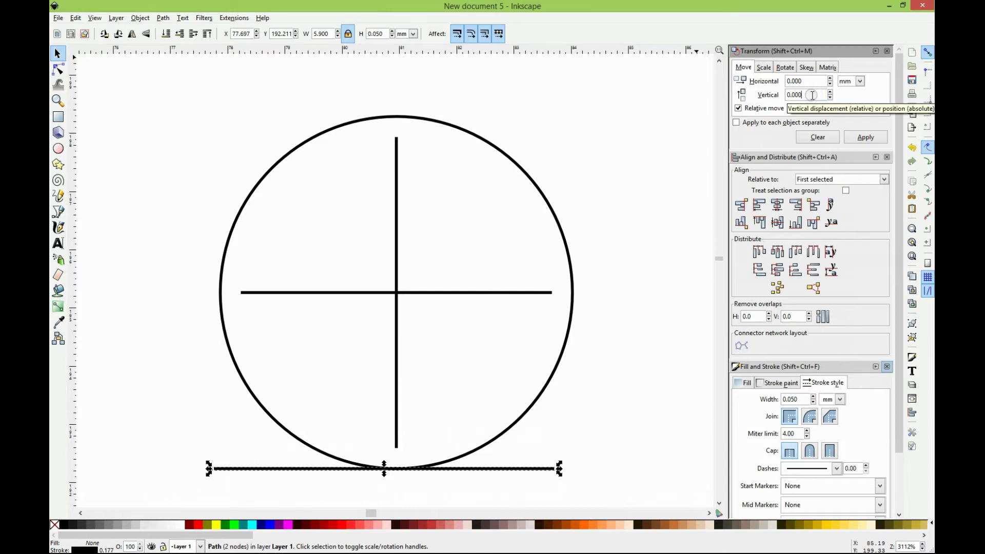
key(BackSpace)
text(4.6)
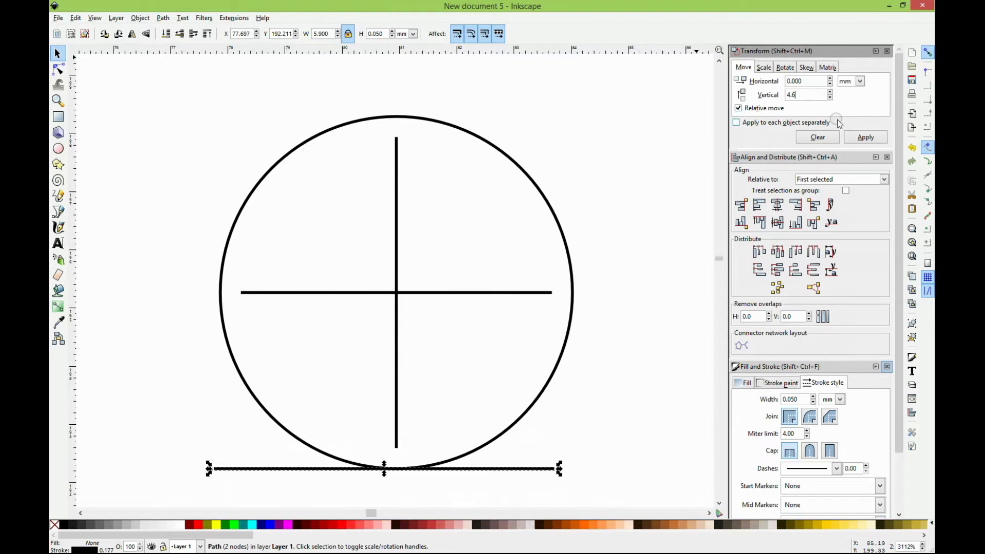
click(865, 138)
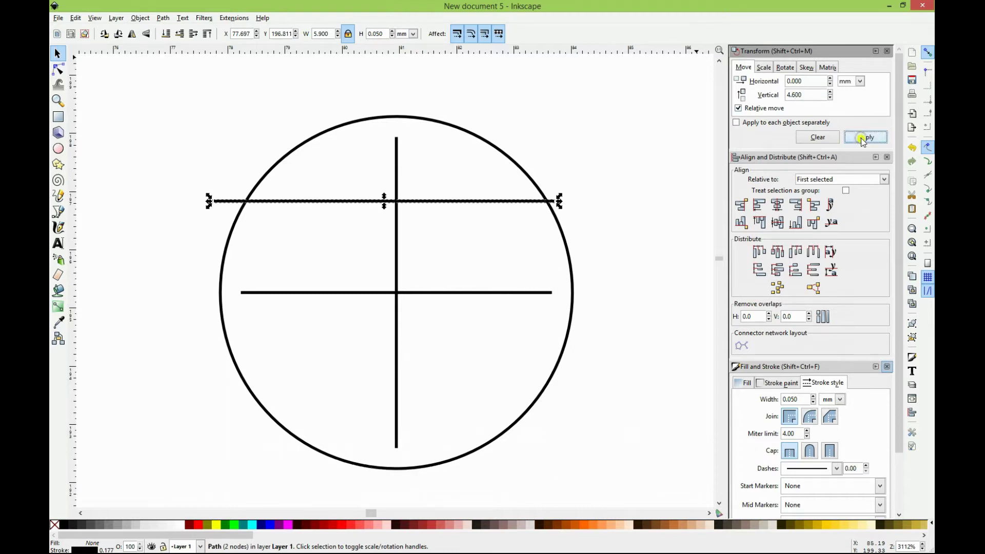
click(576, 174)
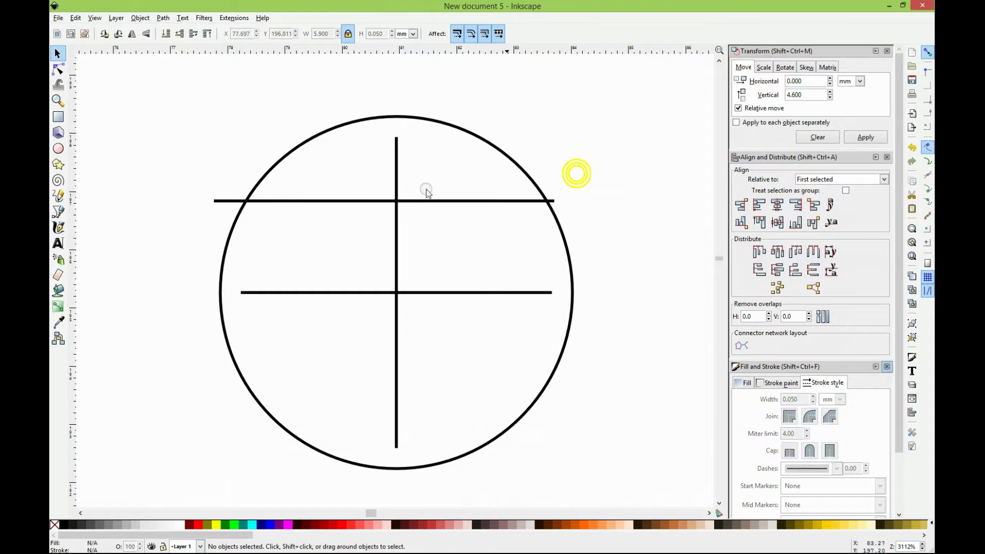
Move the cutting line's left end node exactly onto the circle outline
click(58, 101)
drag(172, 163, 286, 227)
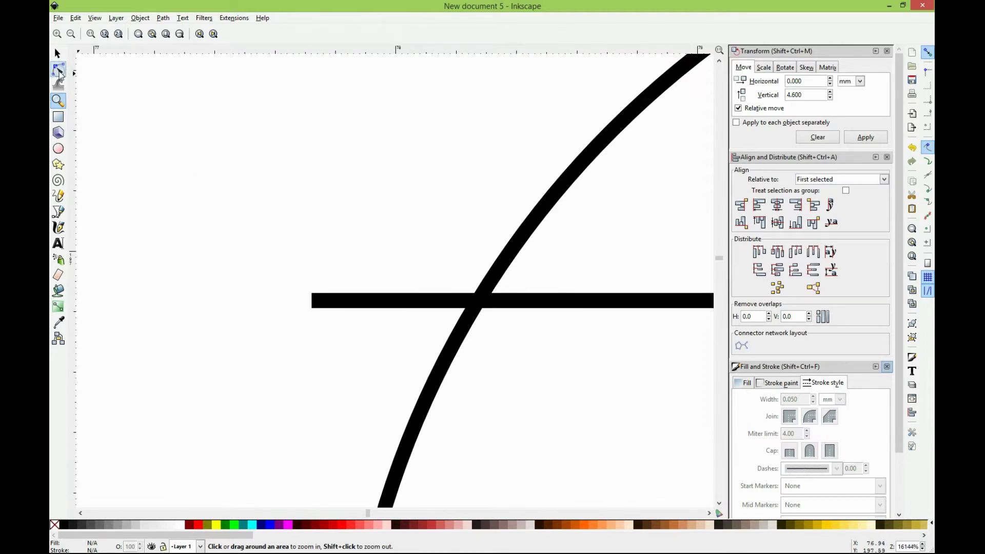
click(58, 69)
click(358, 303)
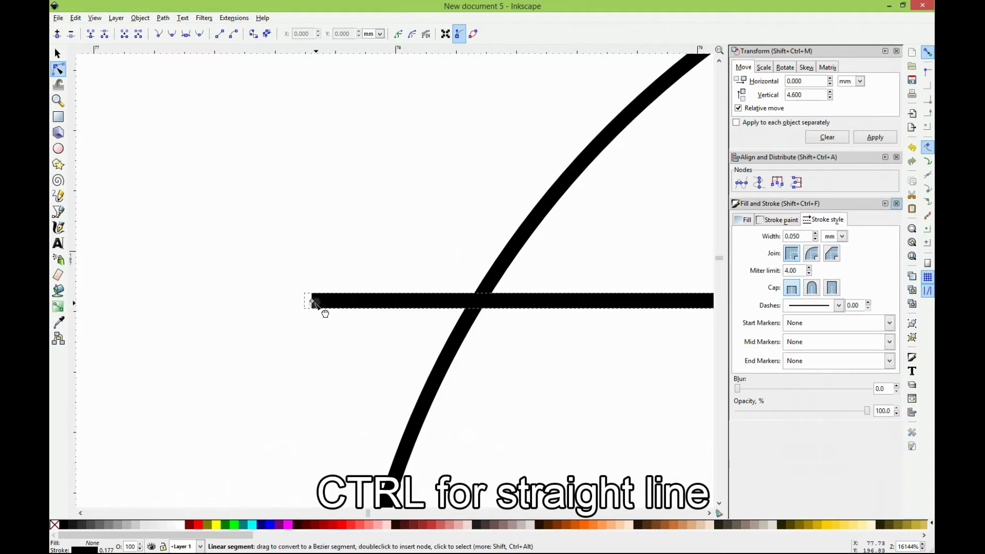
key(ctrl)
mouse_move(313, 304)
mouse_down()
mouse_move(496, 325)
mouse_move(476, 320)
mouse_up()
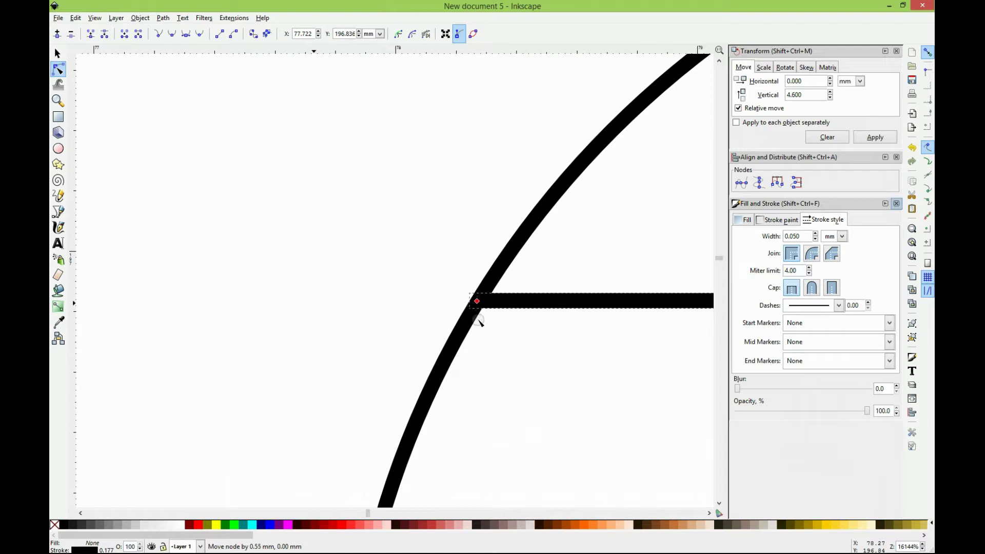
drag(479, 323, 478, 321)
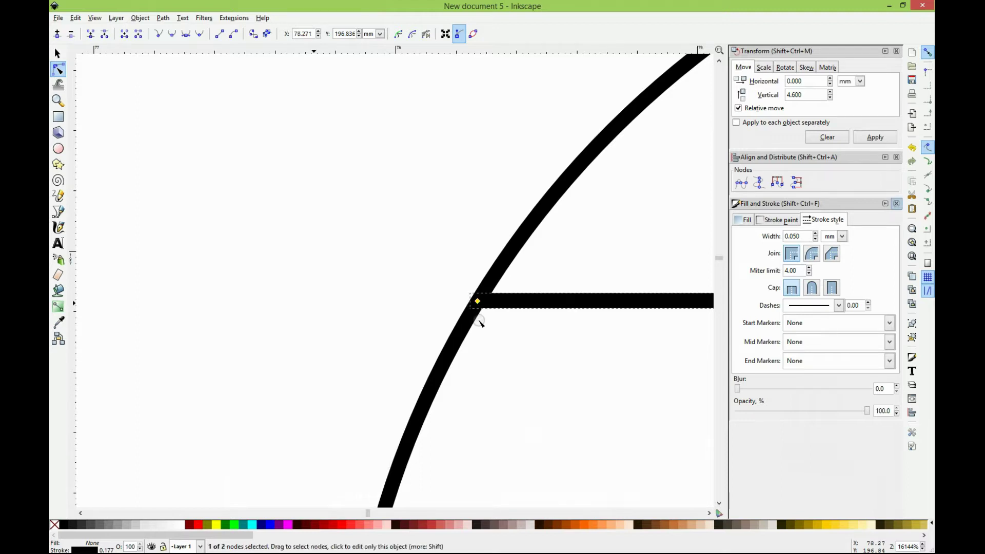
Pull the cutting line's right end node back onto the circle outline, then view the whole drawing
click(58, 101)
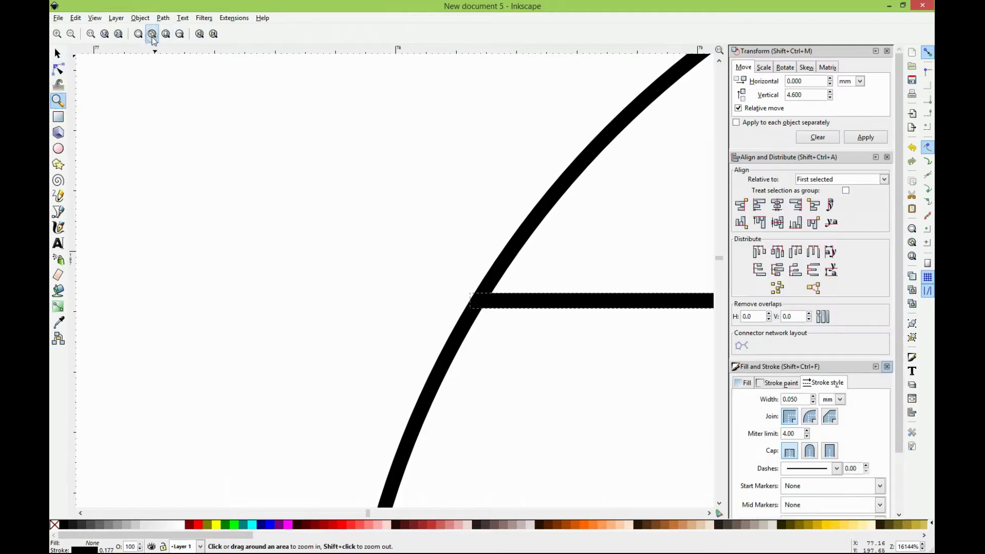
click(198, 33)
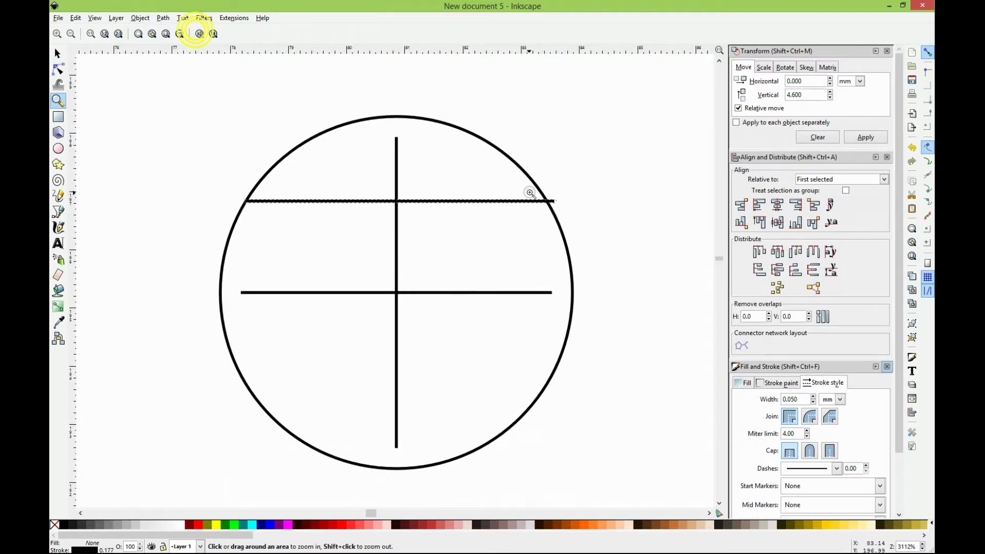
drag(536, 188, 561, 214)
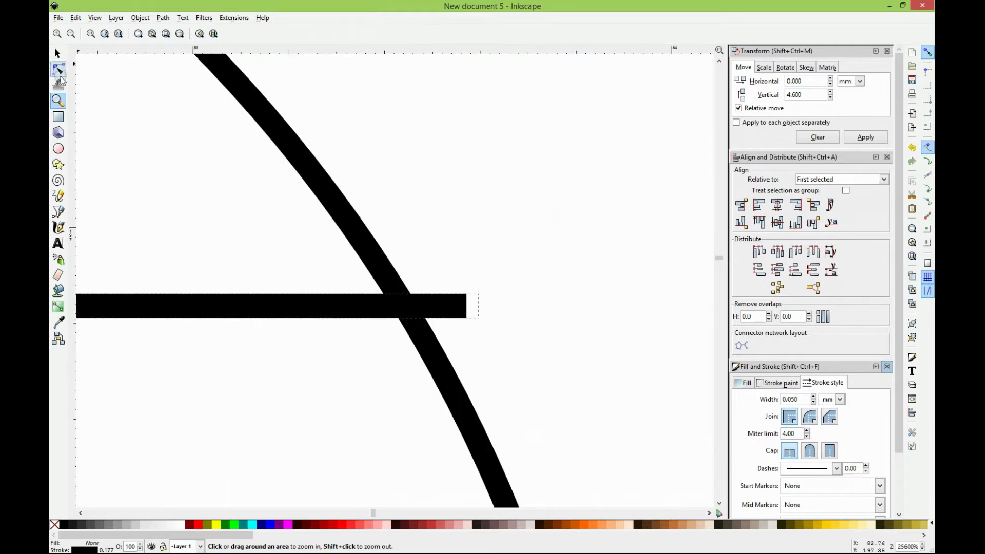
click(58, 69)
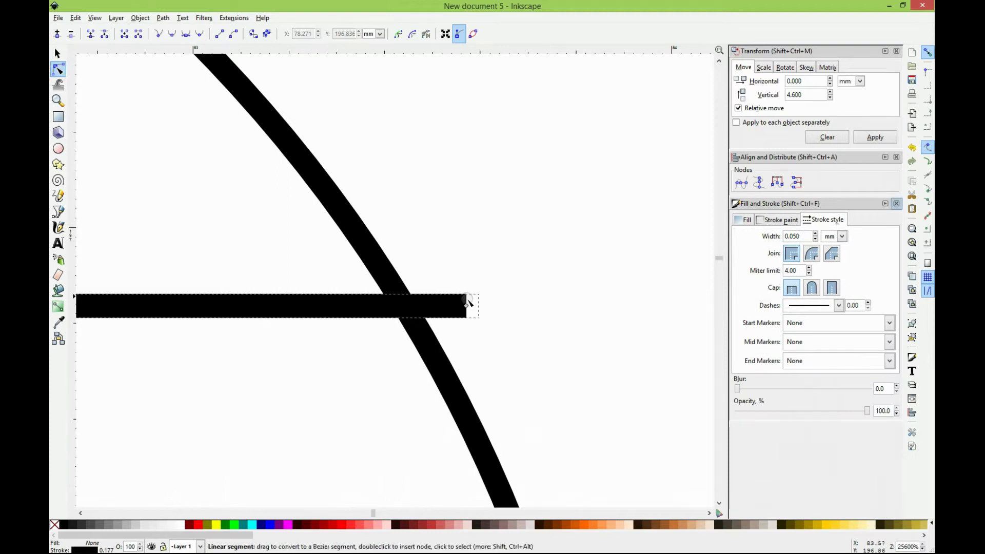
drag(466, 307, 414, 307)
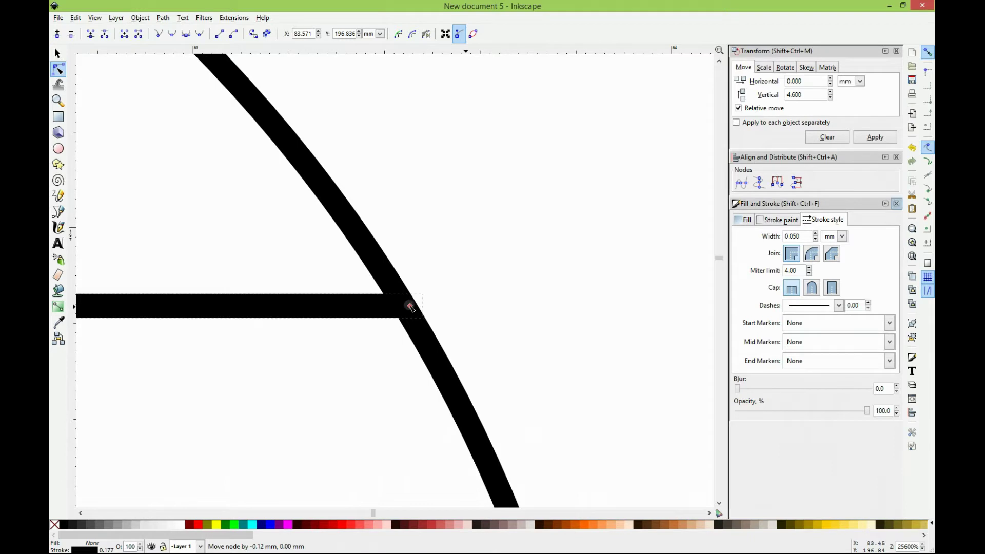
drag(411, 306, 410, 306)
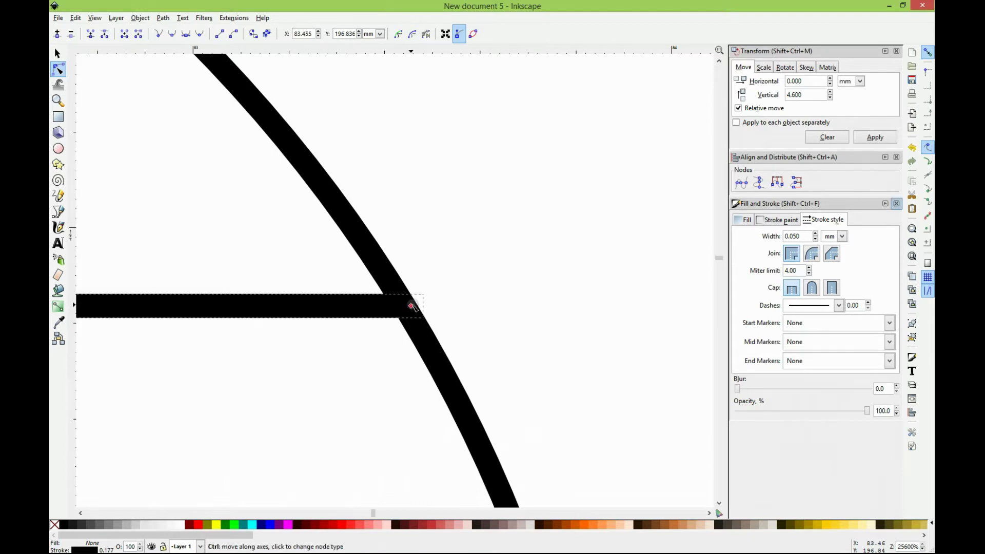
click(57, 100)
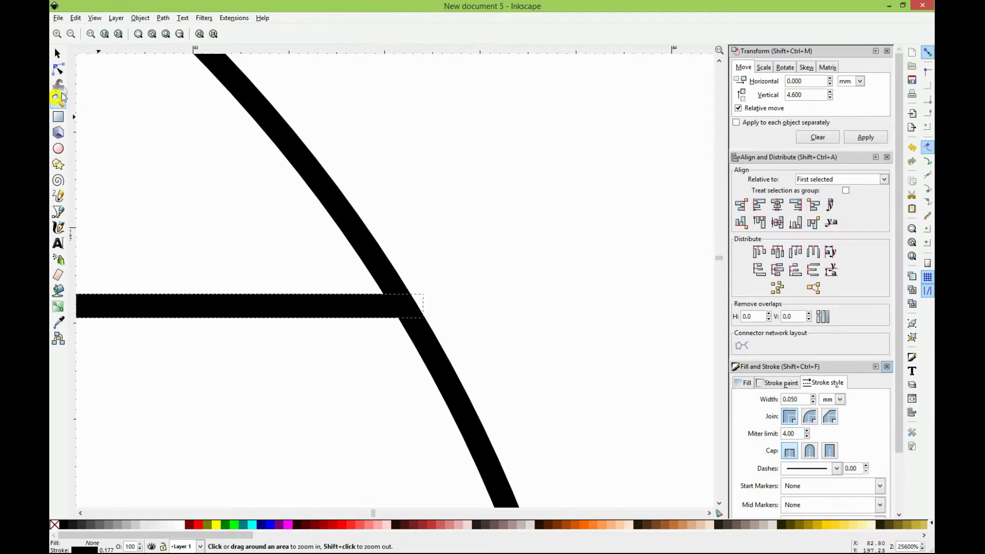
click(152, 34)
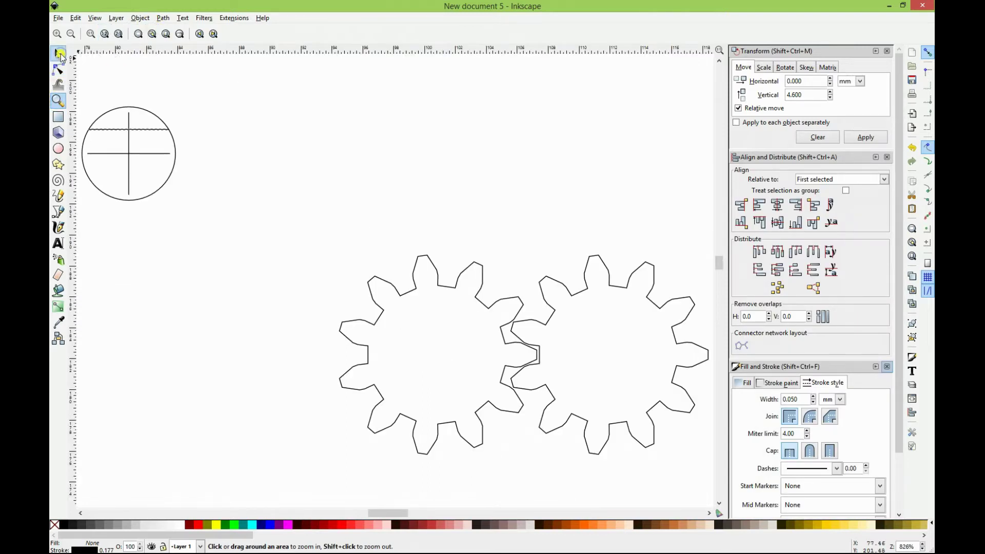
Duplicate the circle with its crosshair and cutting line, shifting the copy horizontally right
click(58, 53)
click(139, 75)
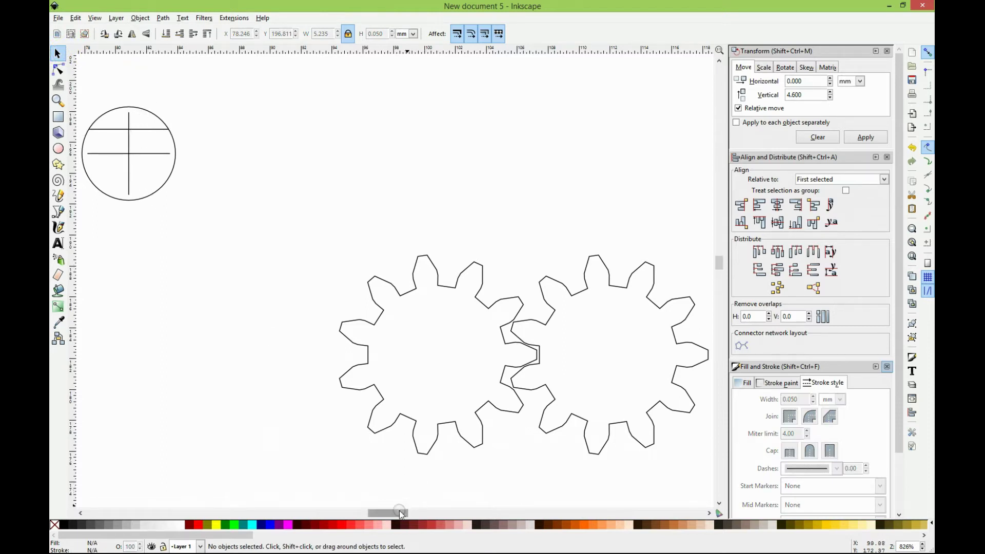
drag(402, 513, 398, 513)
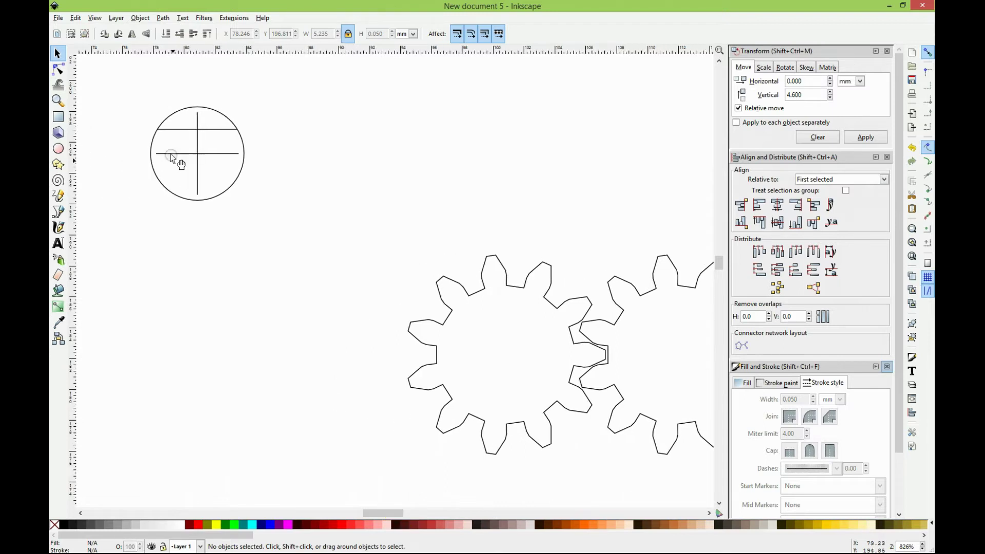
drag(145, 94, 271, 220)
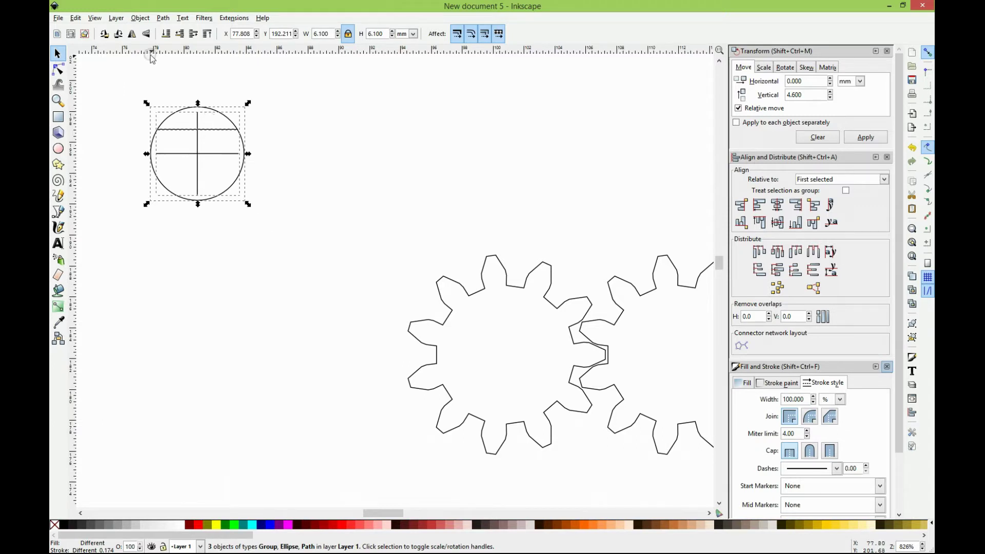
right_click(189, 108)
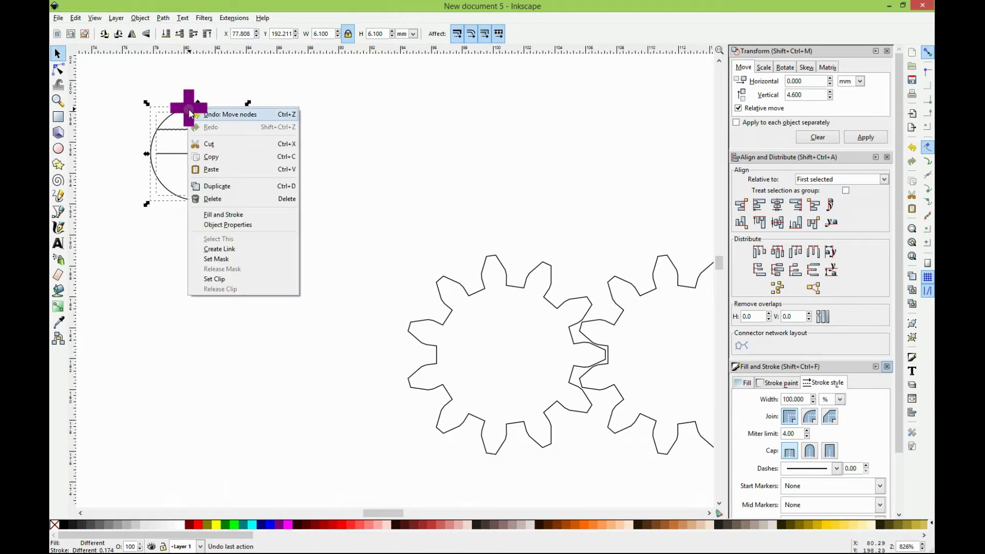
click(228, 186)
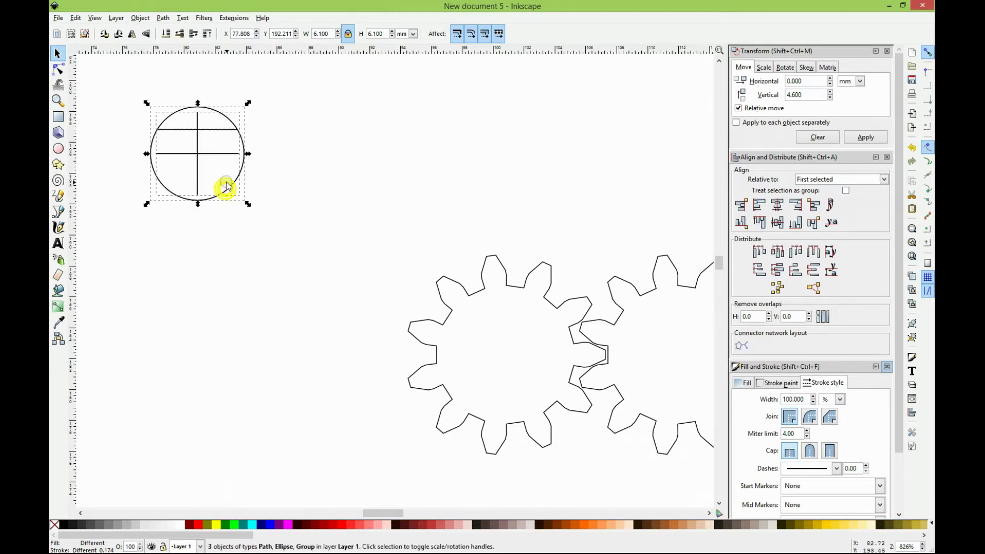
key(ctrl)
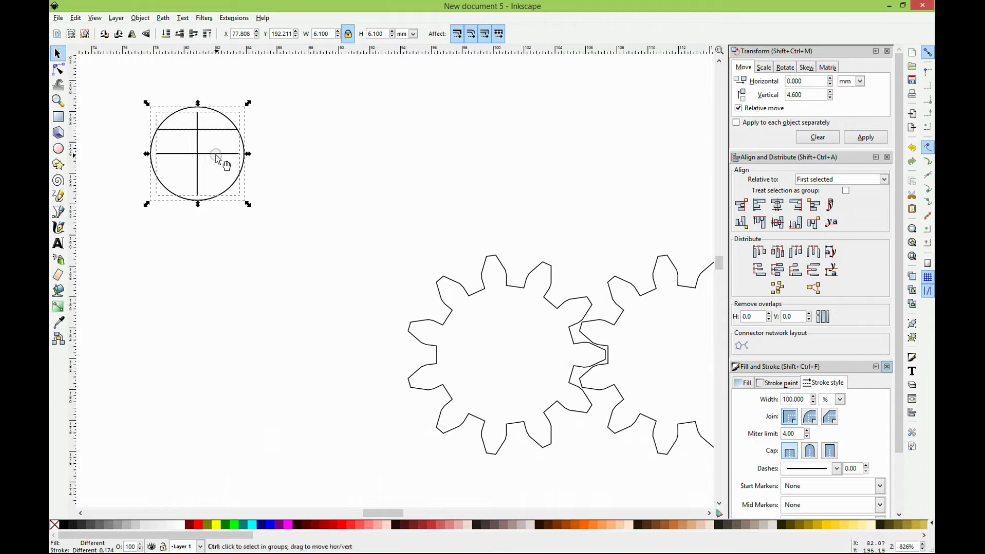
ctrl+drag(216, 157, 360, 159)
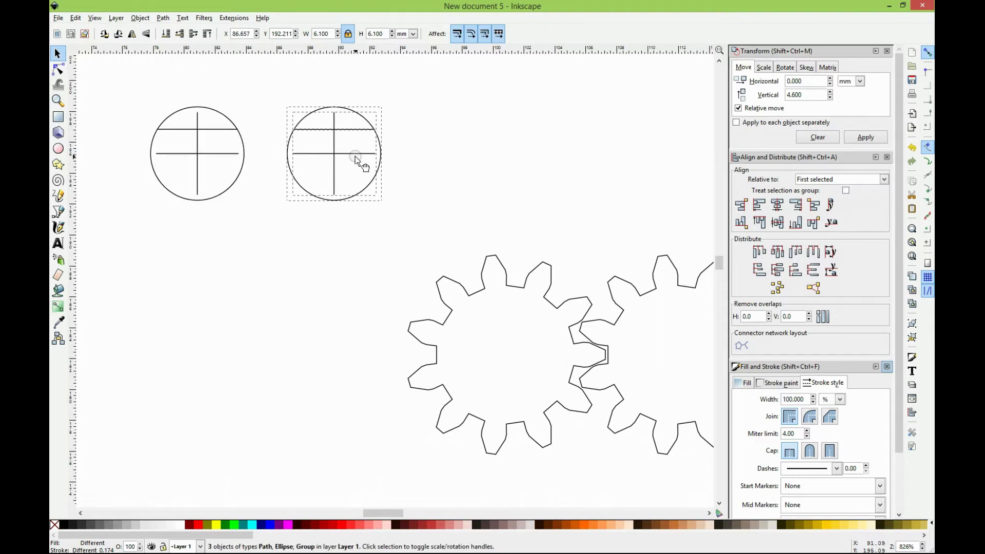
click(273, 93)
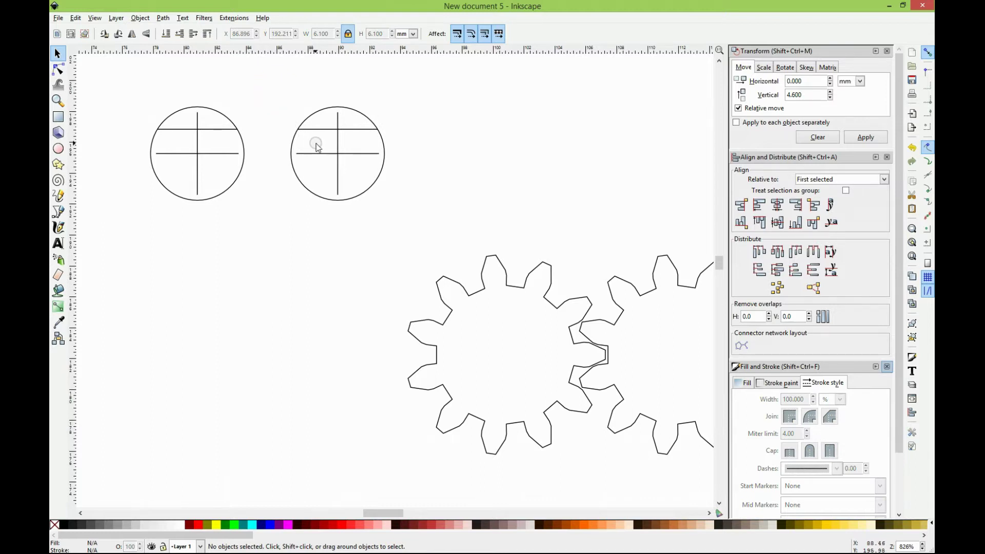
Ungroup the right copy and align its upper line to the circle's bottom edge
click(351, 200)
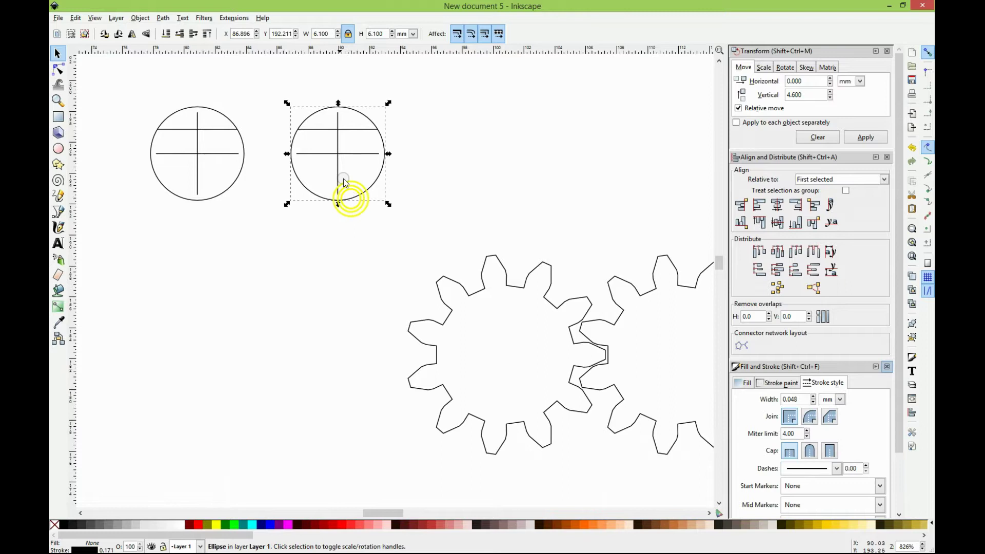
right_click(359, 155)
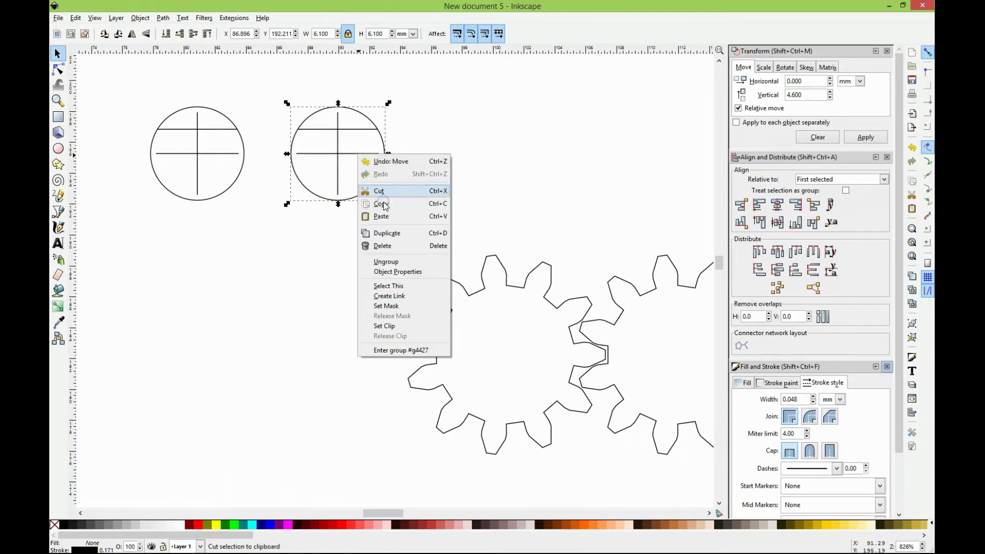
click(402, 262)
click(437, 163)
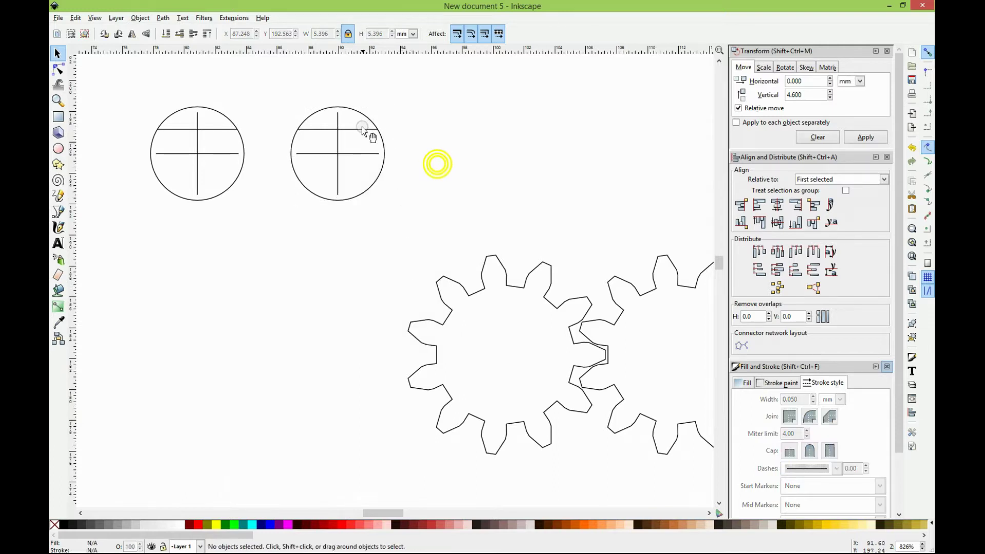
click(360, 200)
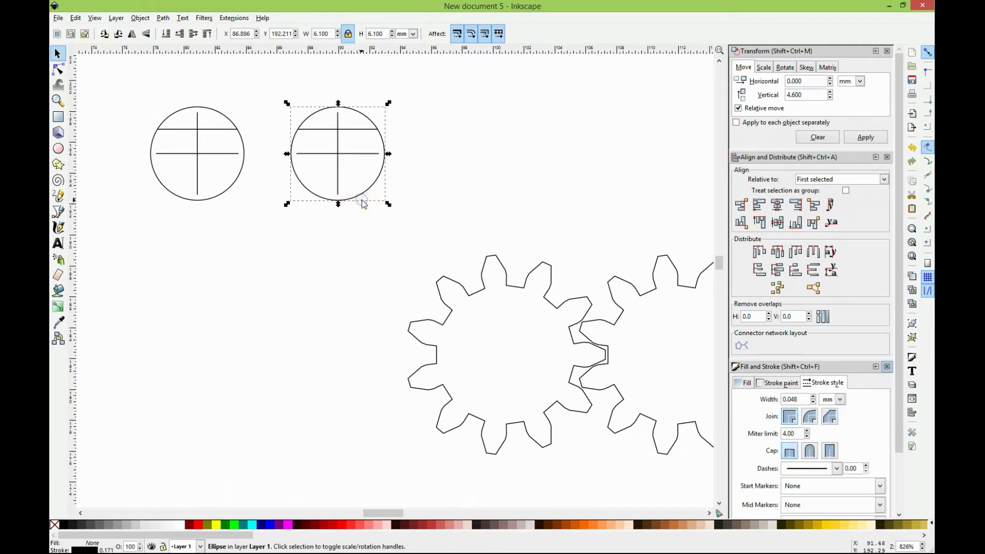
shift+click(356, 130)
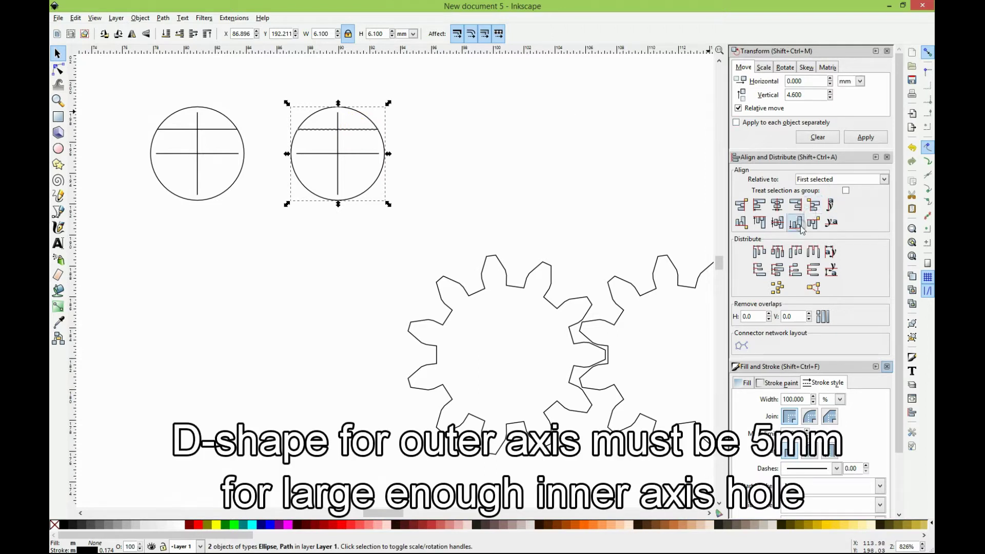
click(796, 223)
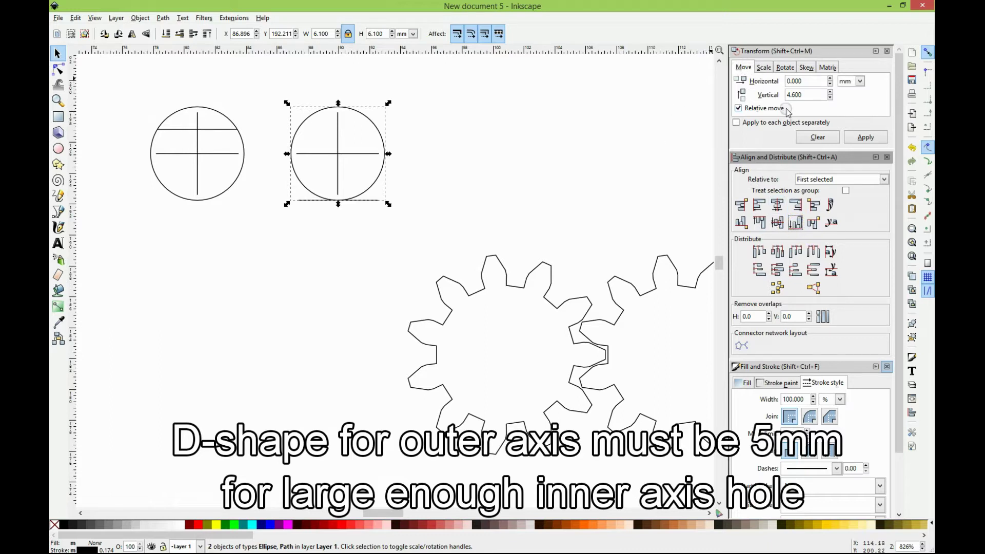
click(646, 86)
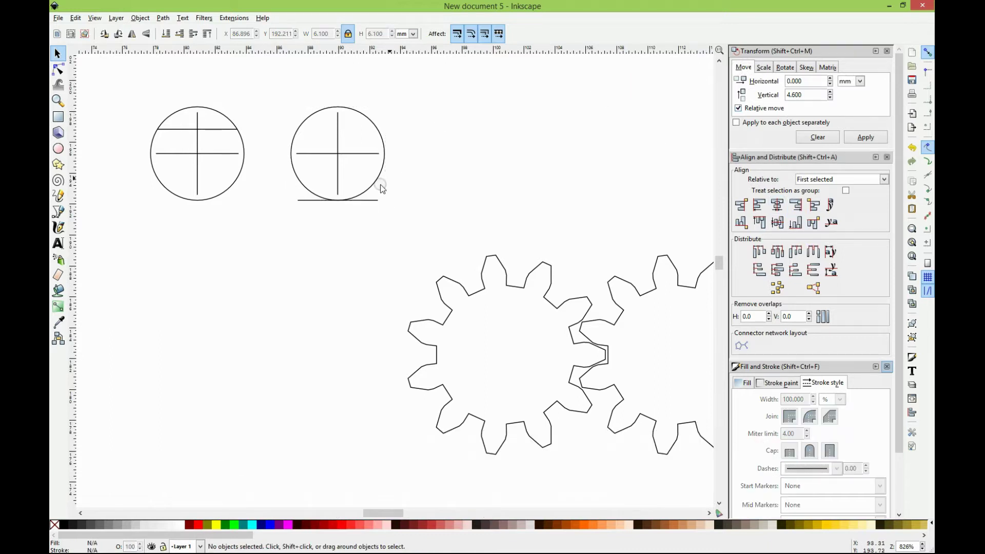
Move that line up vertically by 5.1 mm with the Transform move
click(367, 203)
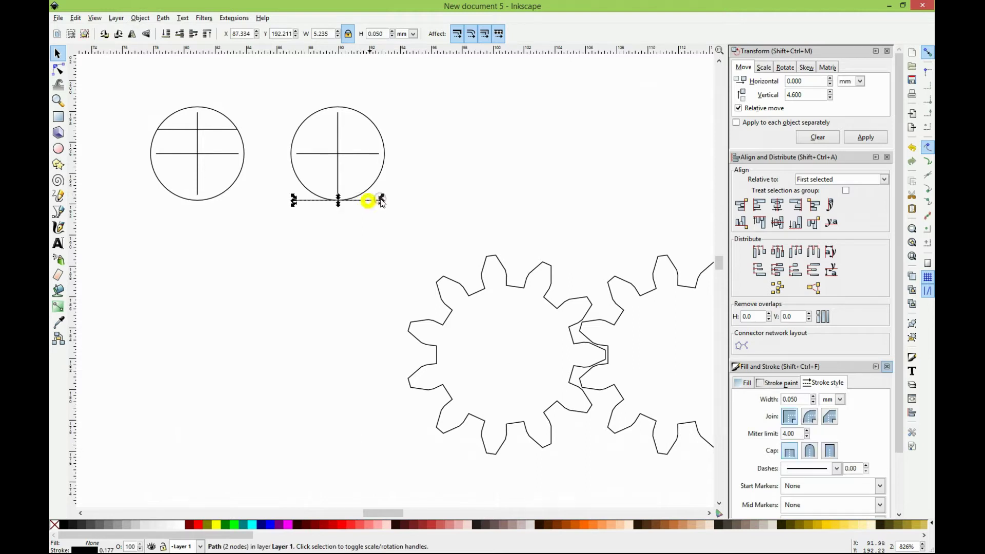
click(805, 95)
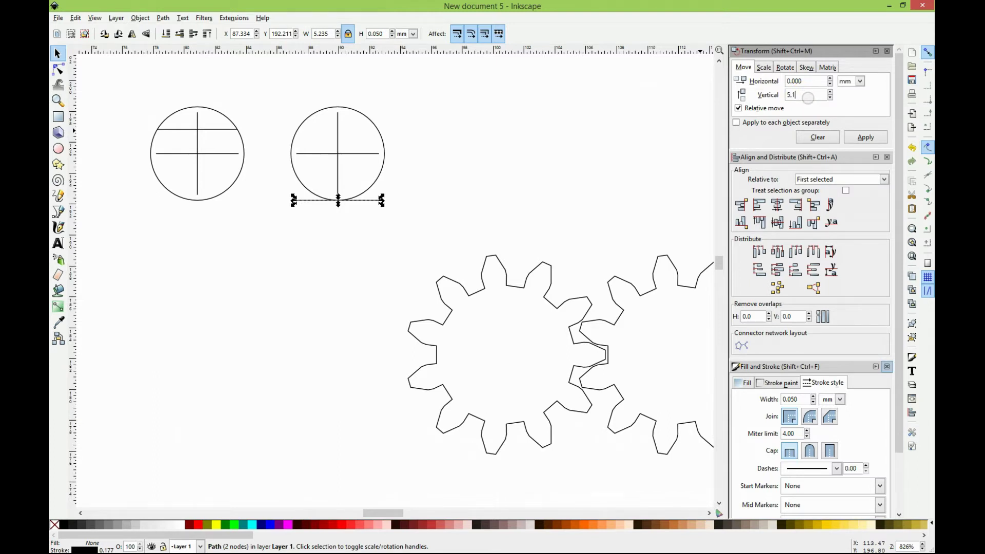
click(865, 137)
click(407, 106)
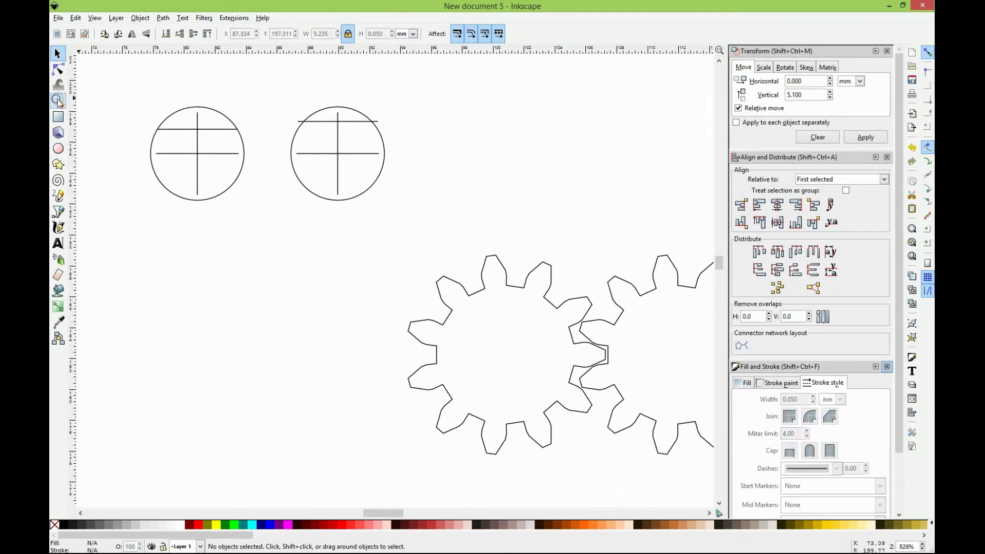
Move the right circle's chord left end node onto the circle outline
click(57, 101)
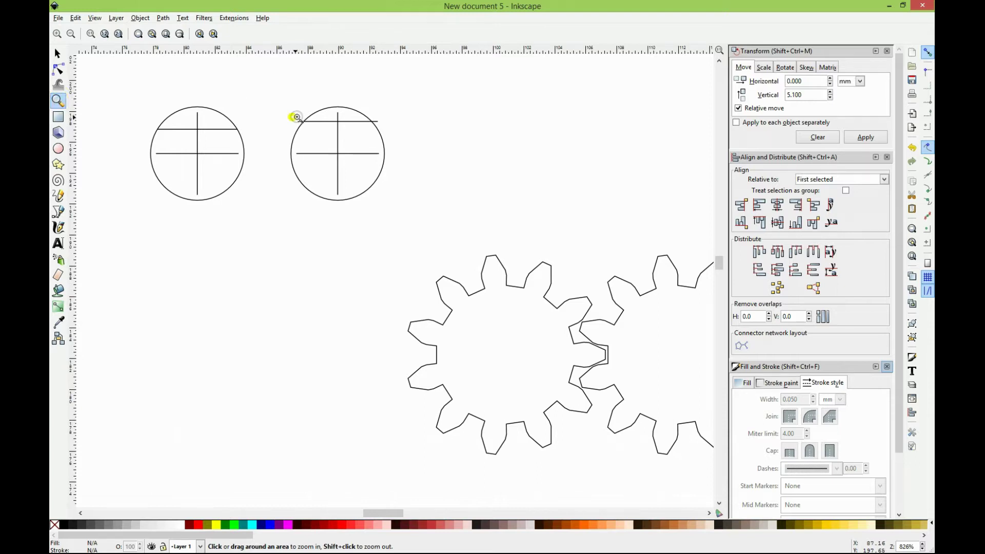
drag(296, 117, 312, 130)
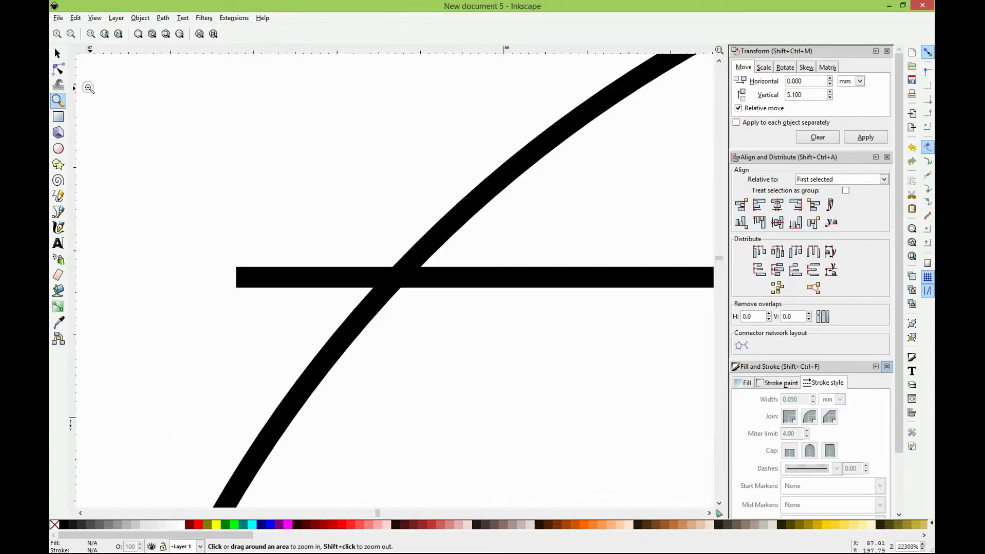
click(58, 69)
click(277, 268)
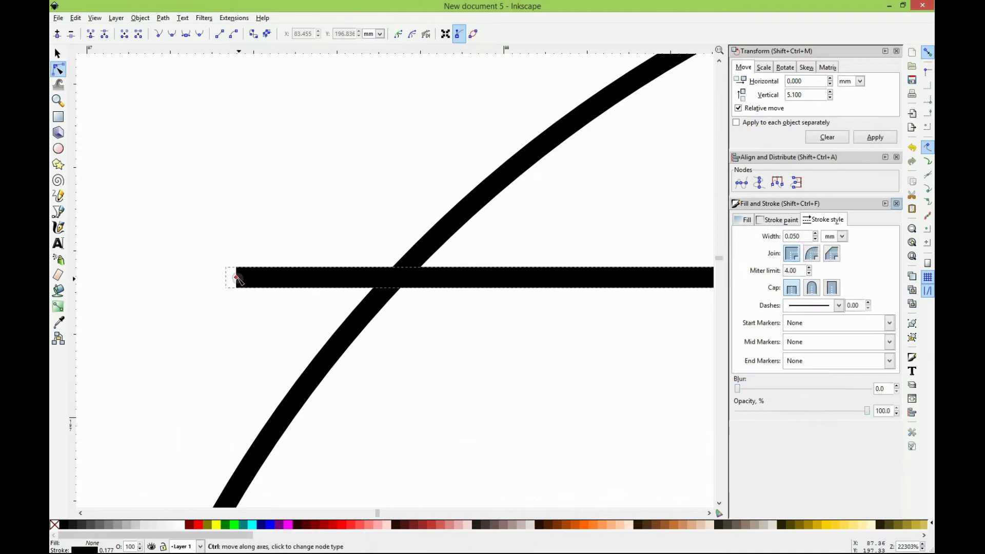
drag(238, 279, 389, 280)
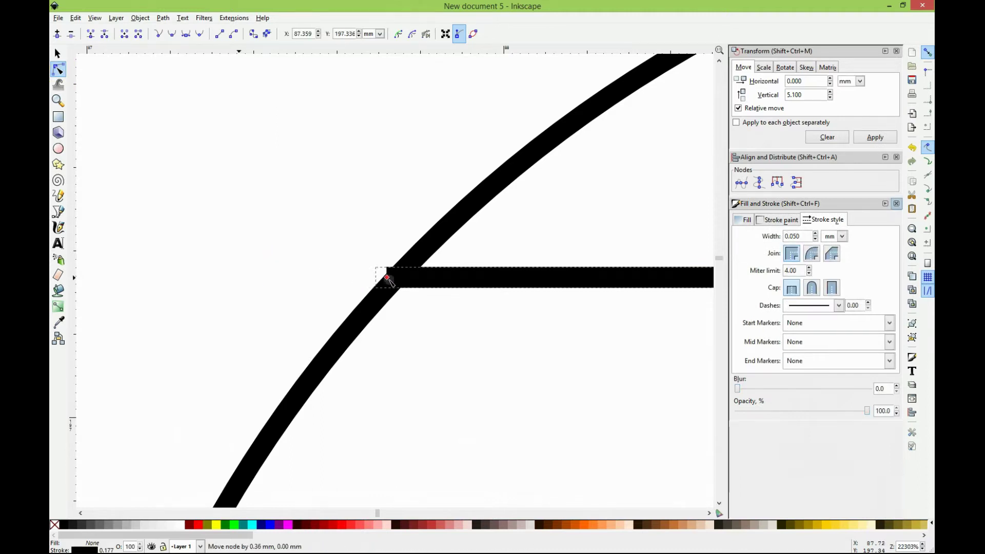
drag(393, 281, 393, 278)
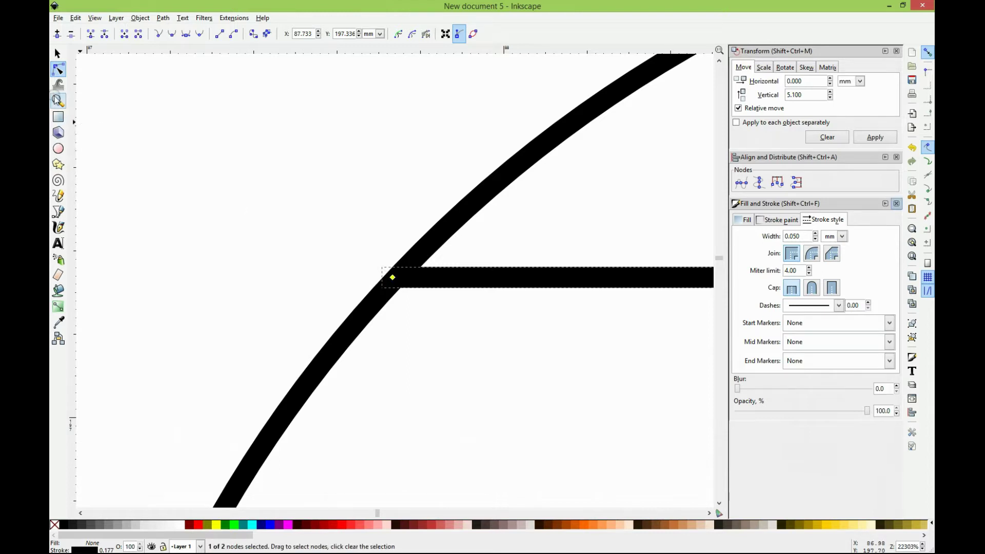
Pull the chord's right end node back onto the circle outline, then view the whole drawing
click(58, 99)
click(151, 34)
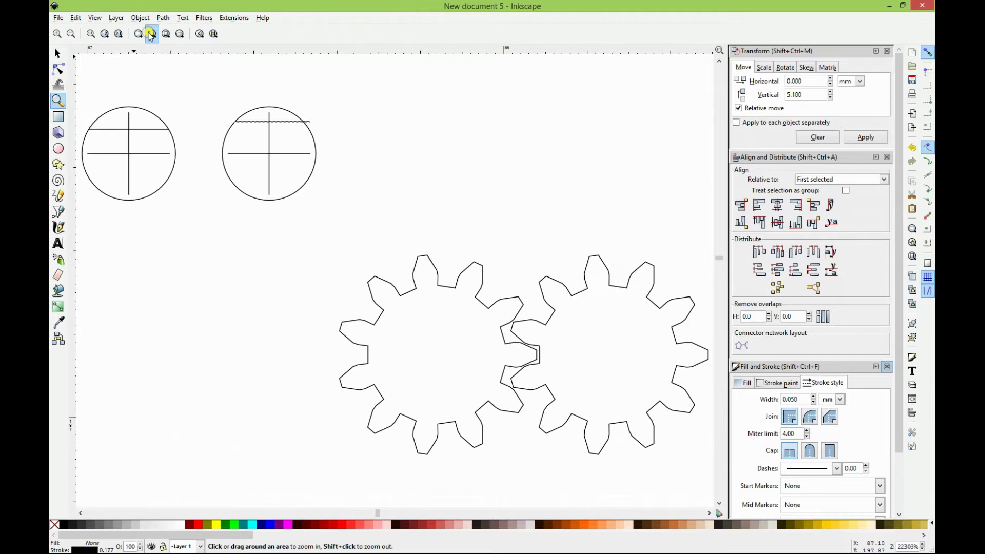
drag(296, 117, 315, 128)
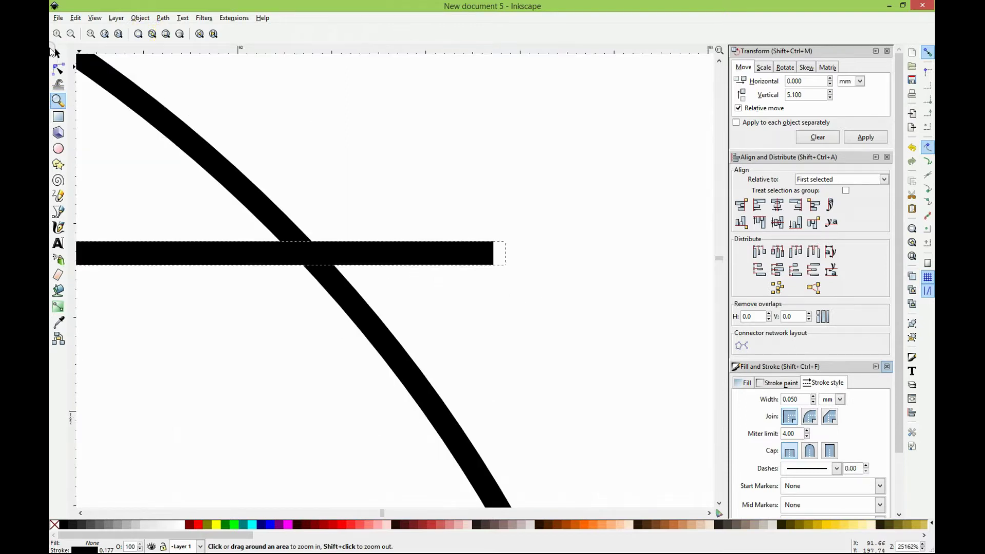
click(58, 68)
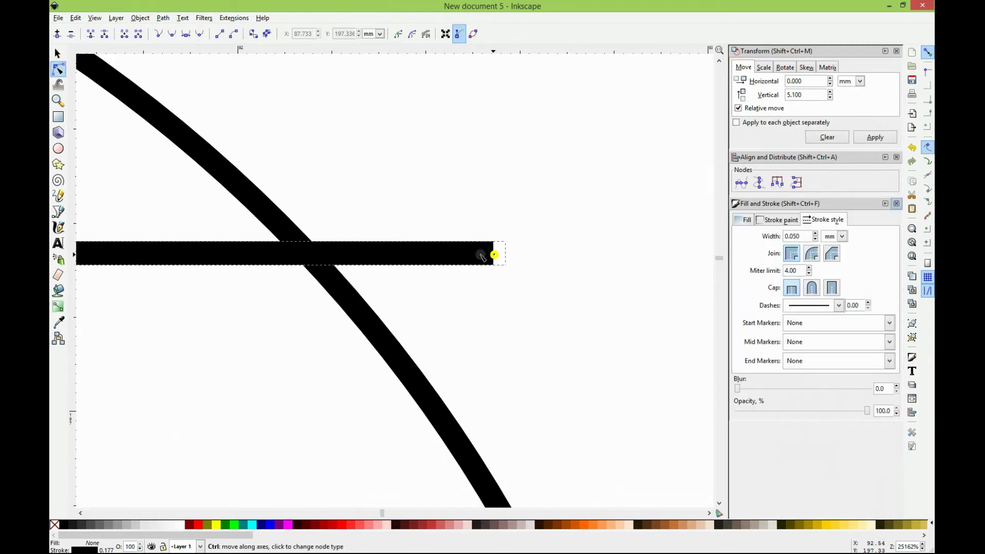
drag(494, 255, 321, 252)
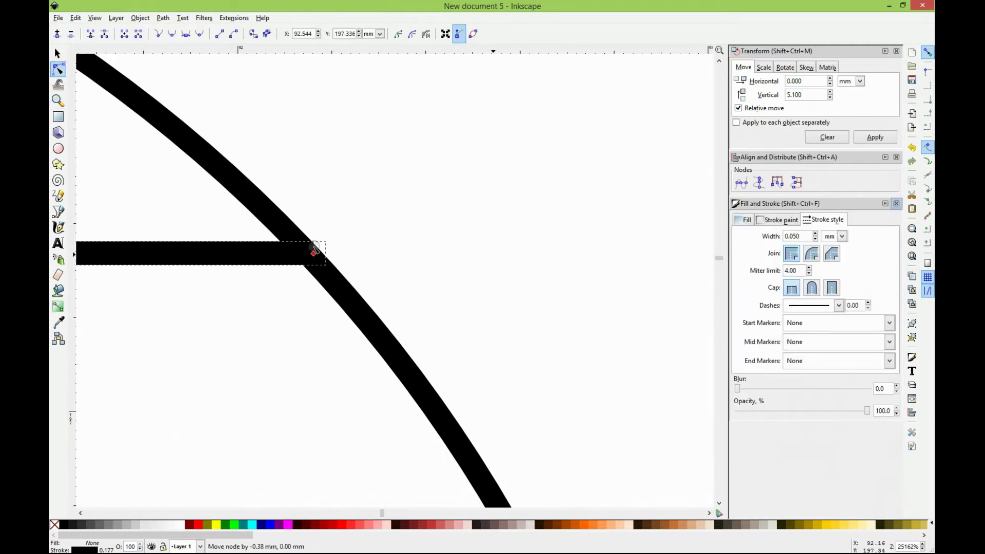
drag(312, 251, 311, 252)
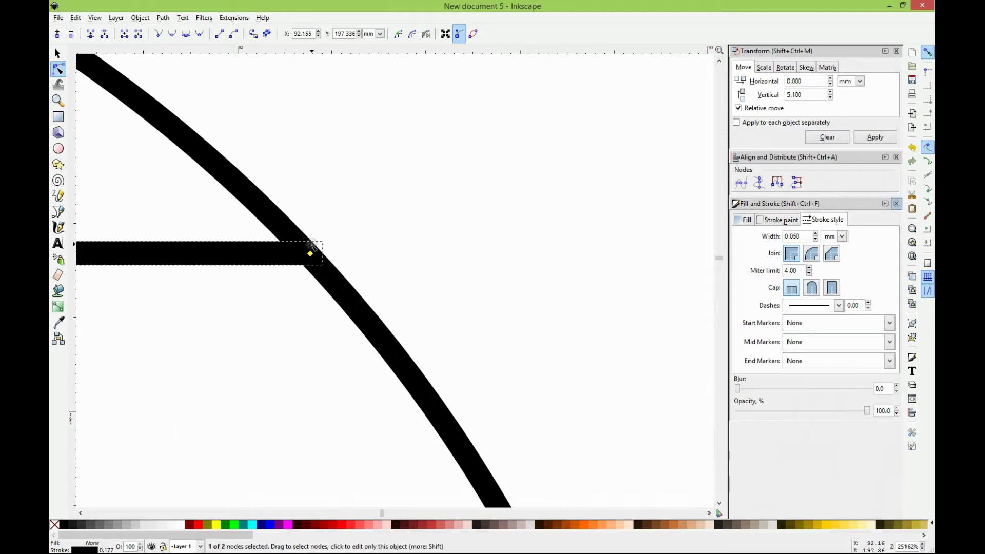
click(58, 102)
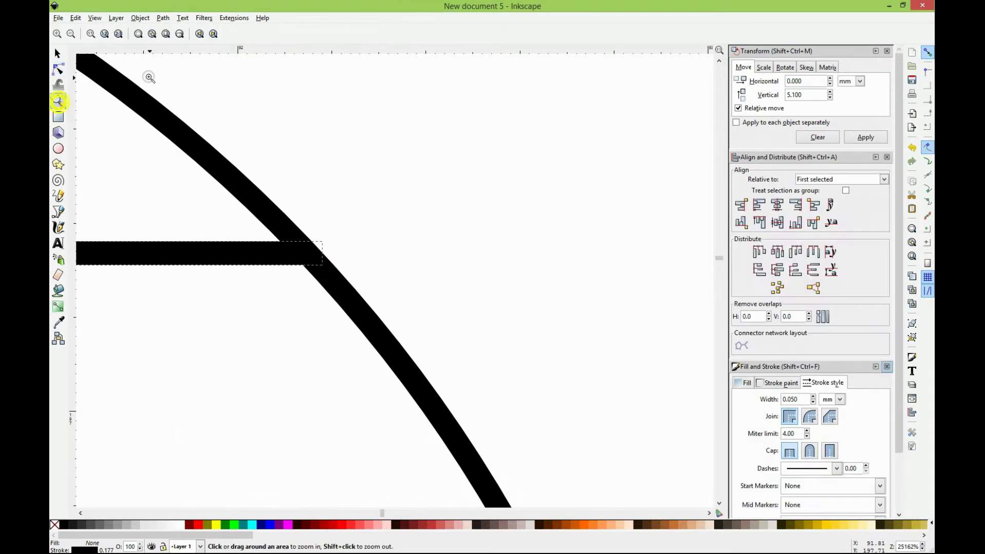
click(154, 38)
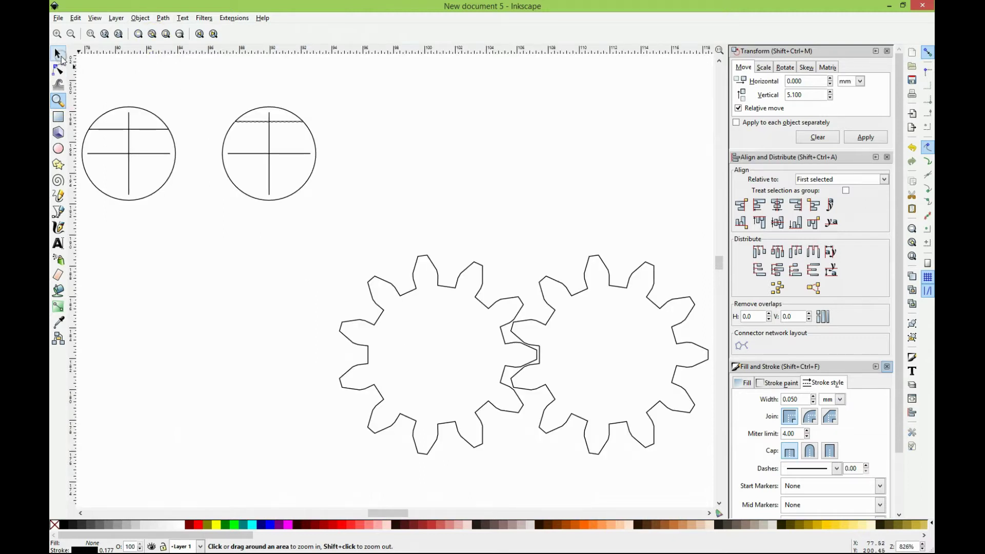
Group the left circle with its crosshair and D-flat line into one object
click(57, 53)
click(105, 90)
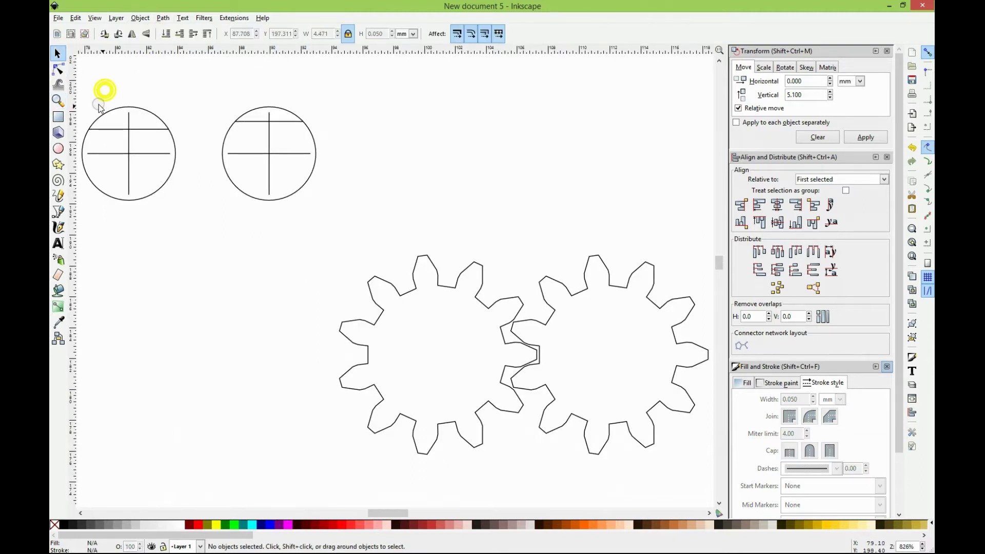
drag(79, 97, 204, 223)
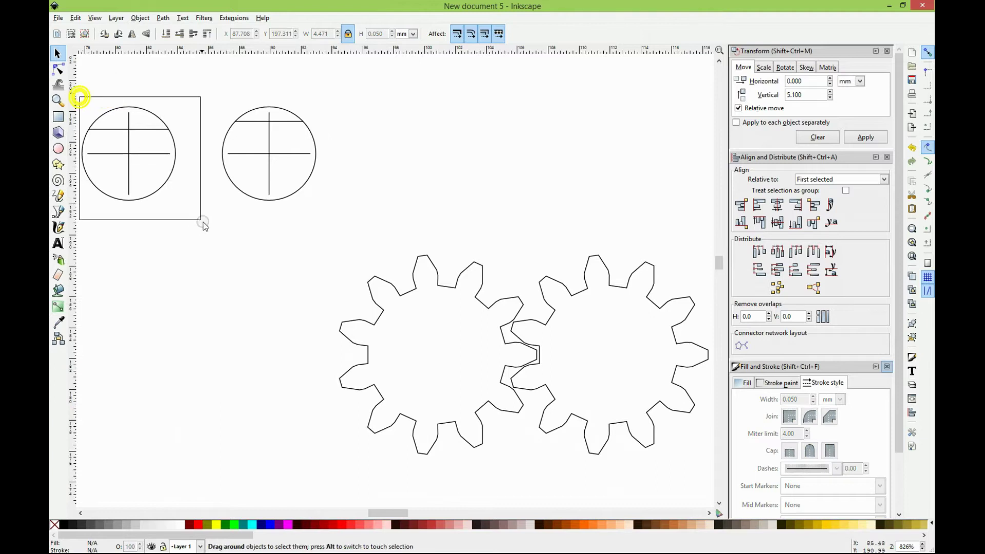
click(140, 18)
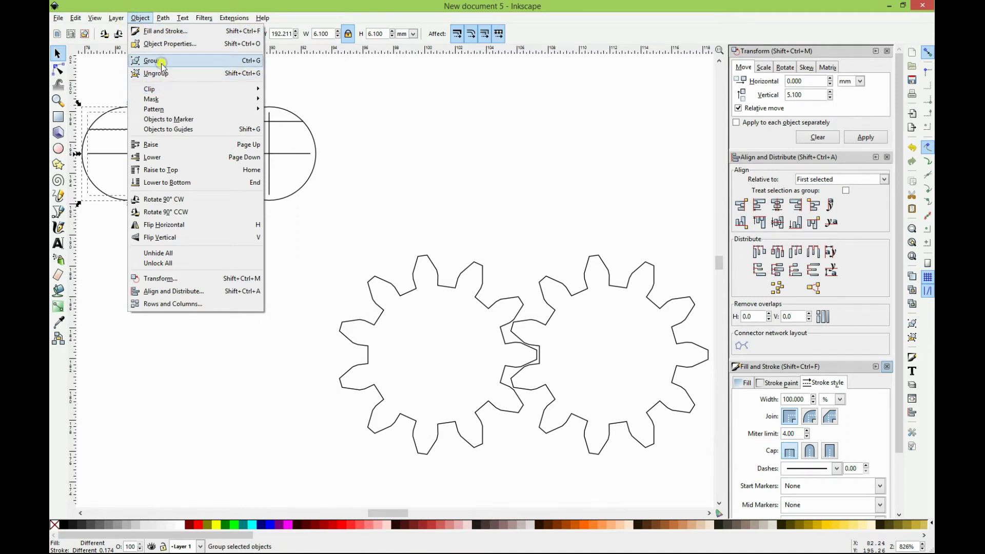
click(161, 62)
click(198, 93)
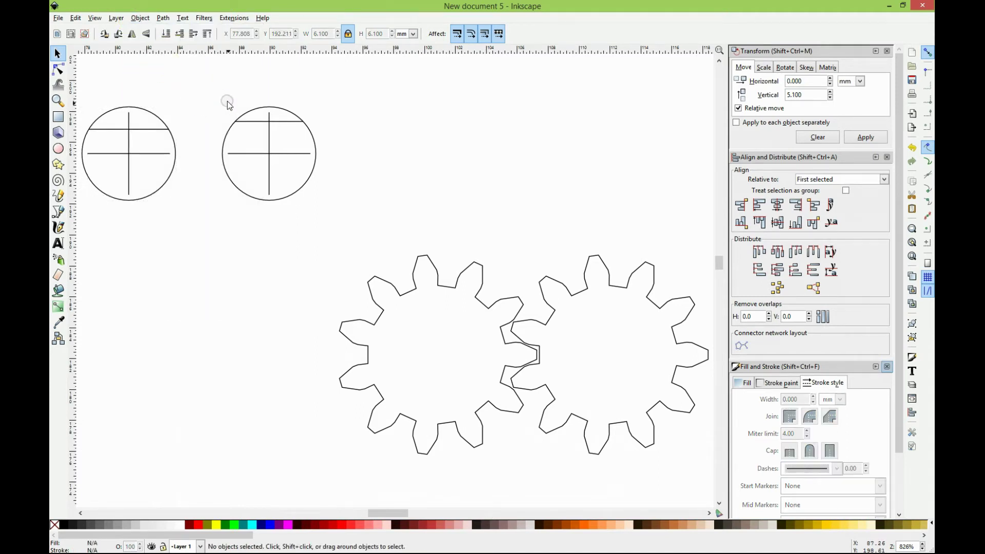
Group the right circle with its crosshair and D-flat line into one object
drag(214, 92, 336, 225)
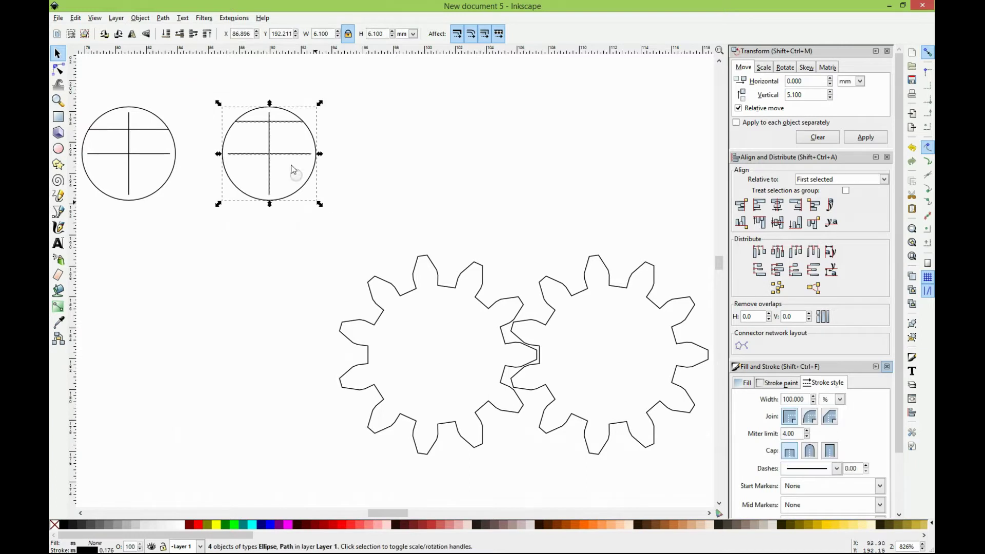
click(140, 18)
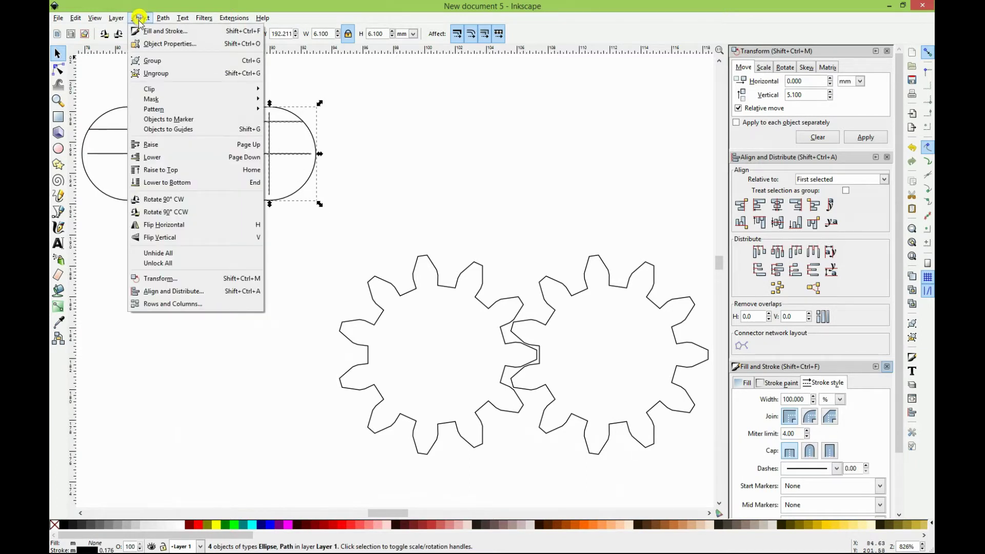
click(165, 61)
click(183, 78)
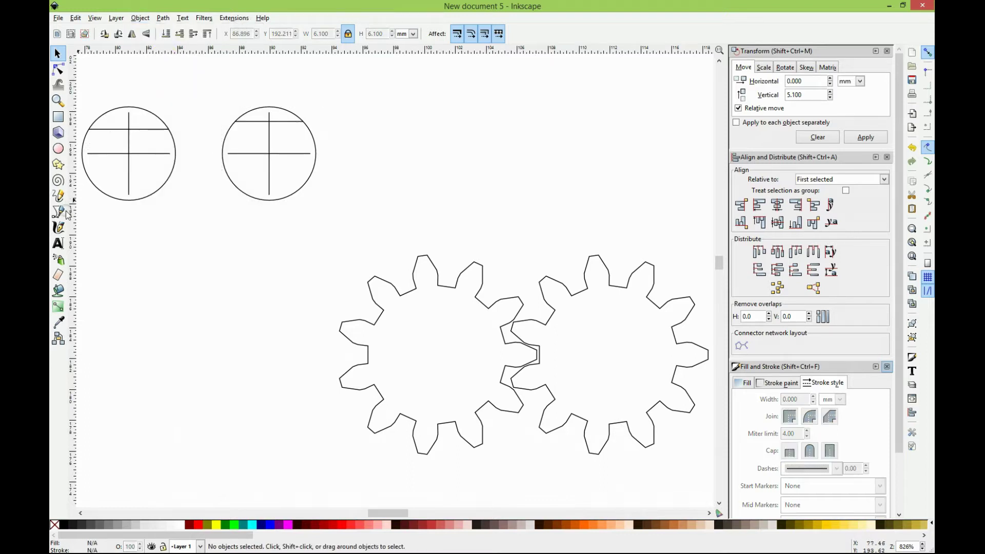
Add a '4.5mm' text label and set its font size to 4
click(59, 242)
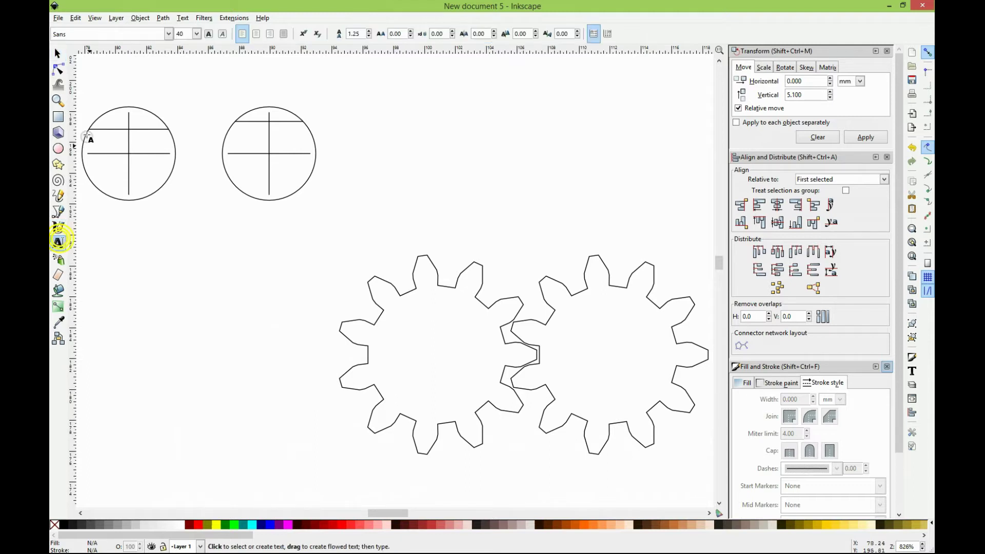
click(106, 89)
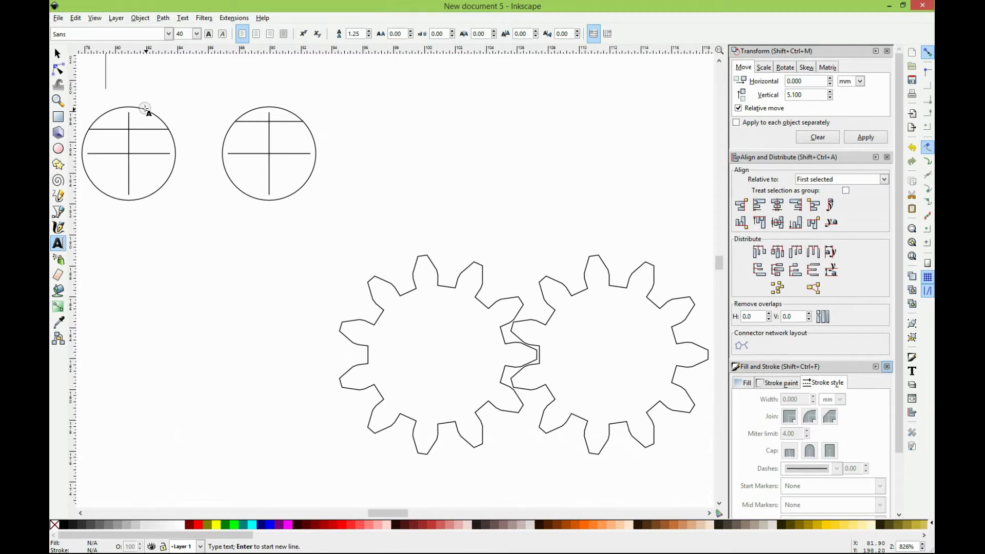
text(4.5)
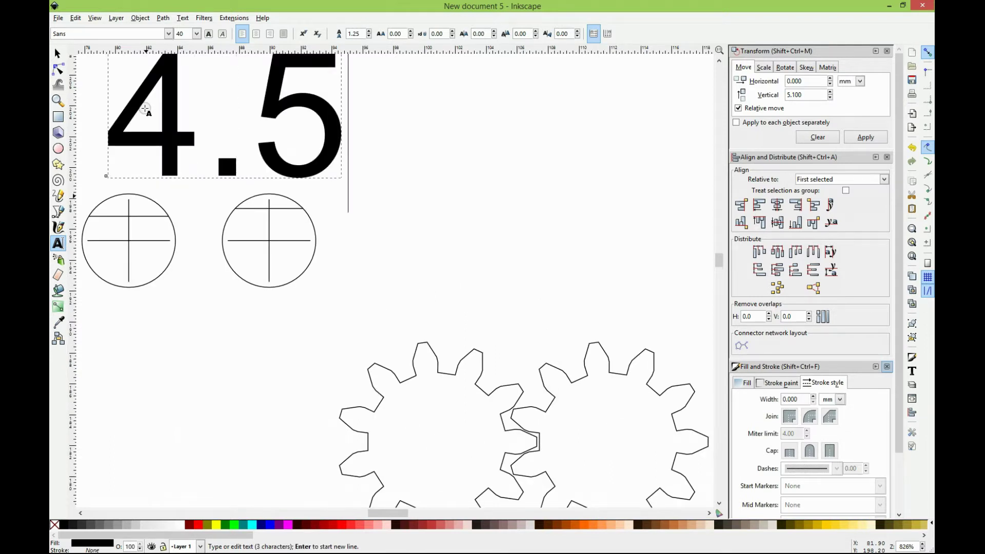
text(mm)
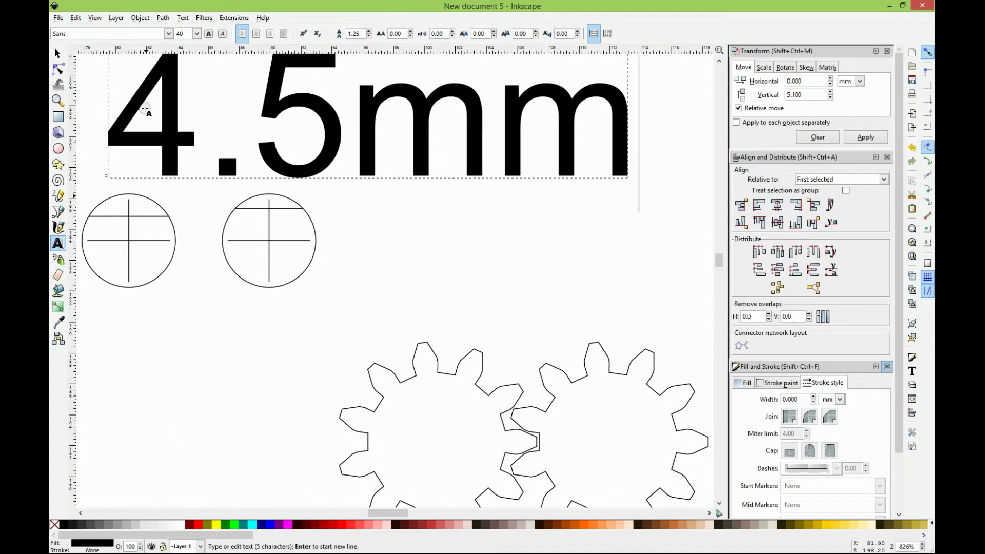
mouse_move(131, 124)
mouse_down()
mouse_move(433, 158)
mouse_move(629, 149)
mouse_up()
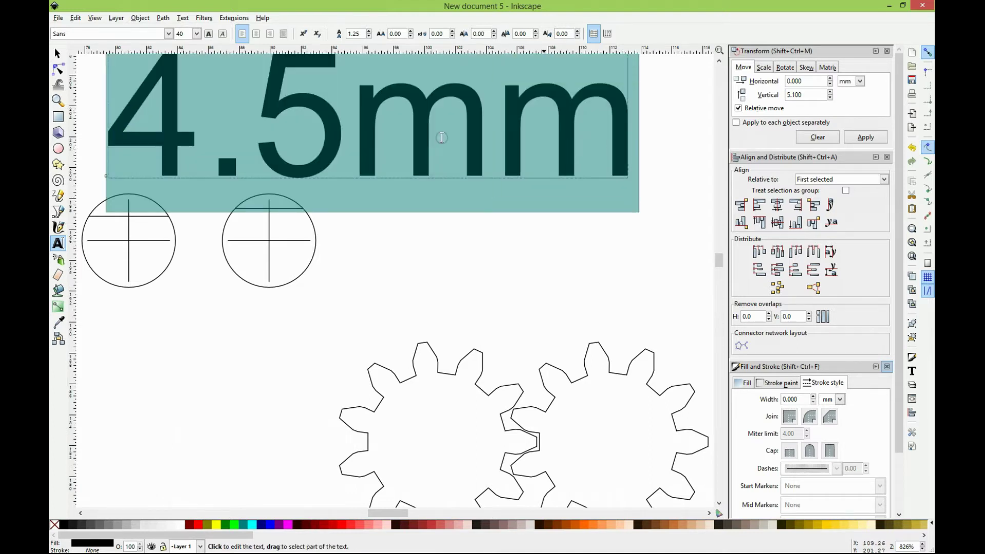
click(196, 34)
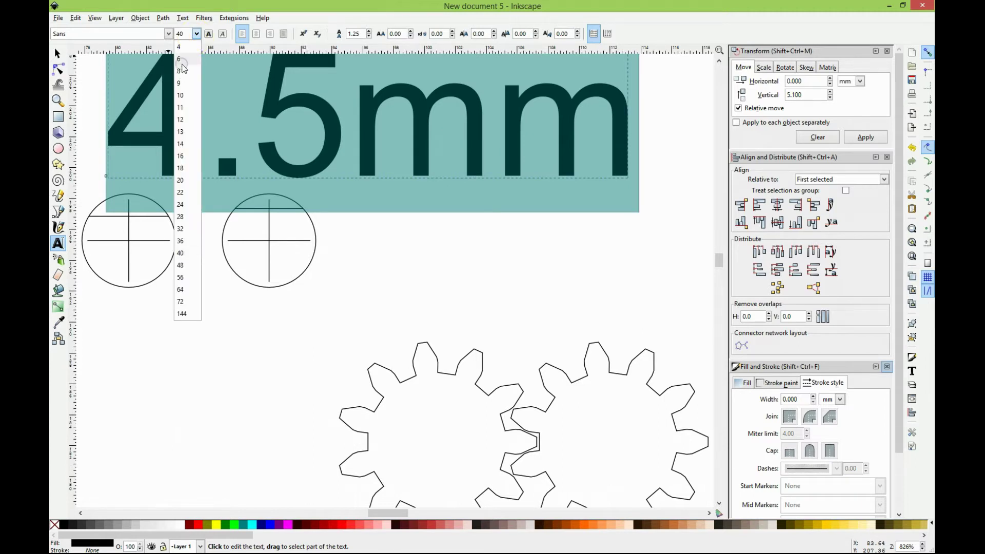
click(180, 60)
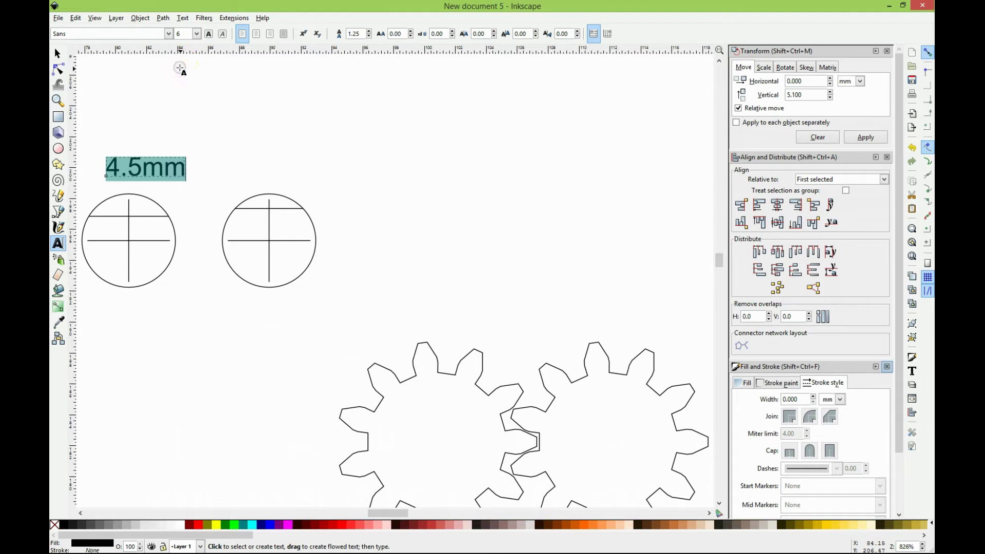
click(197, 34)
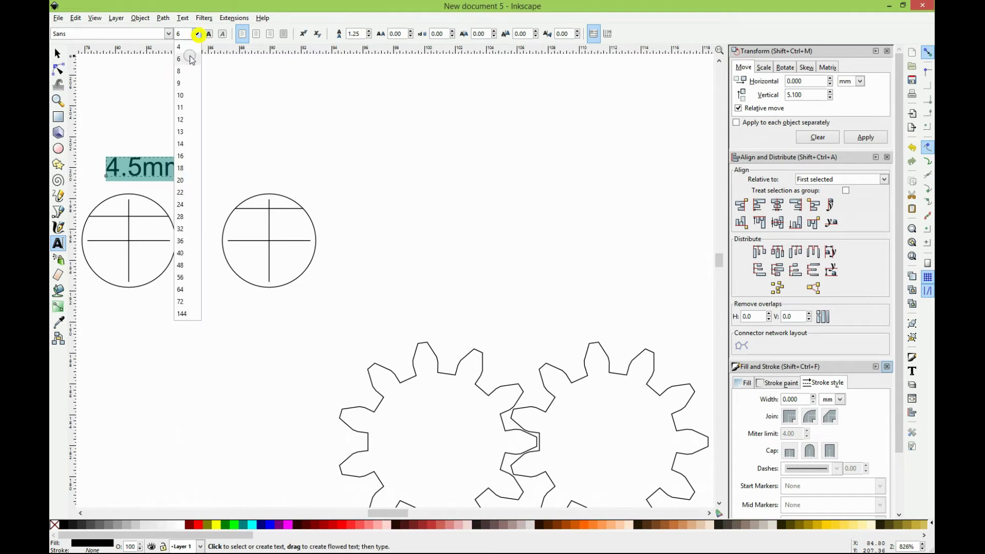
click(187, 48)
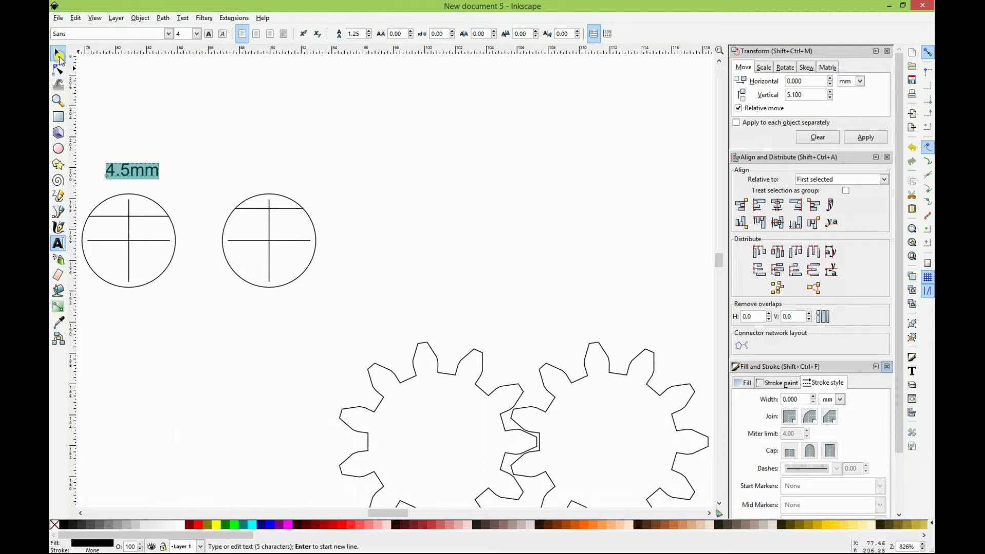
Position the 4.5mm label just above the left circle
click(59, 55)
click(196, 150)
click(156, 173)
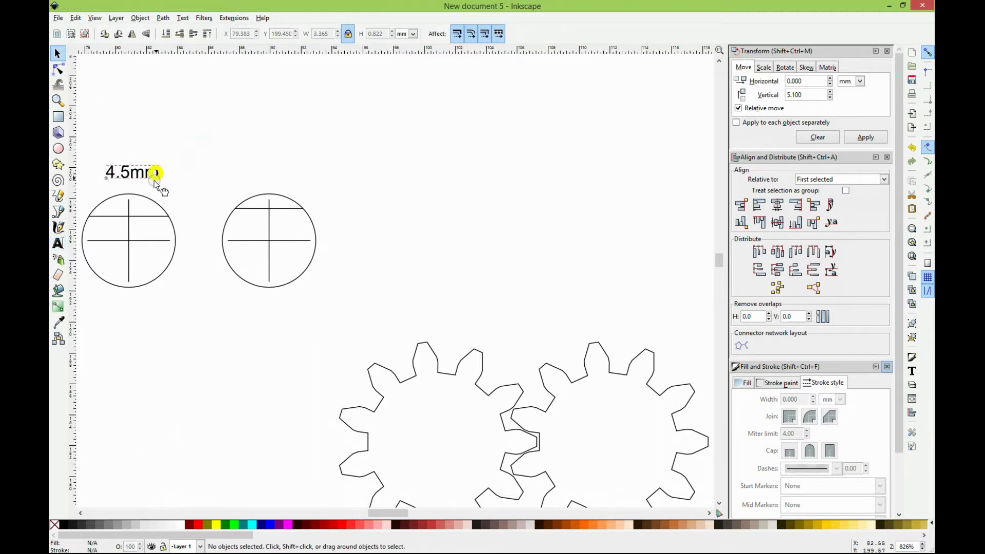
drag(154, 180, 150, 187)
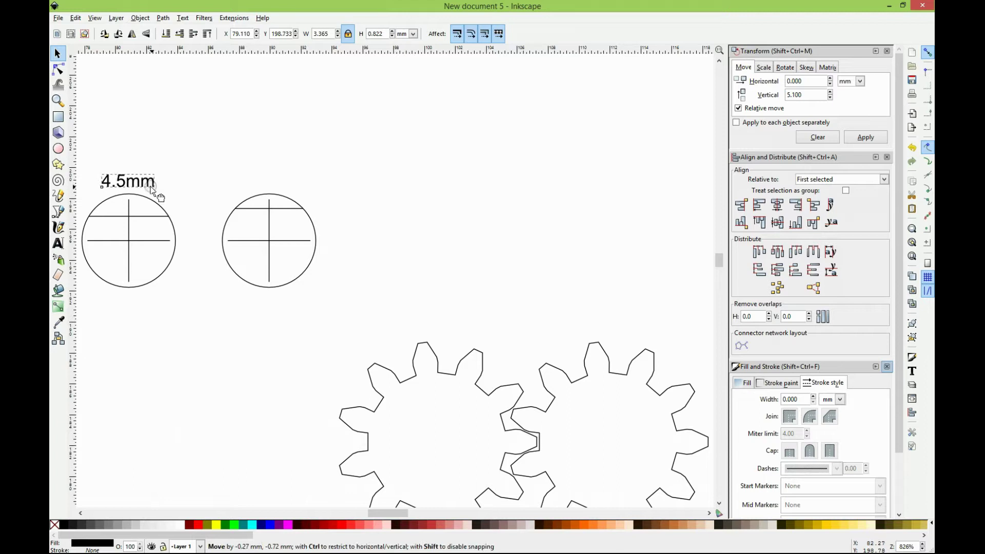
drag(151, 188, 152, 188)
click(174, 172)
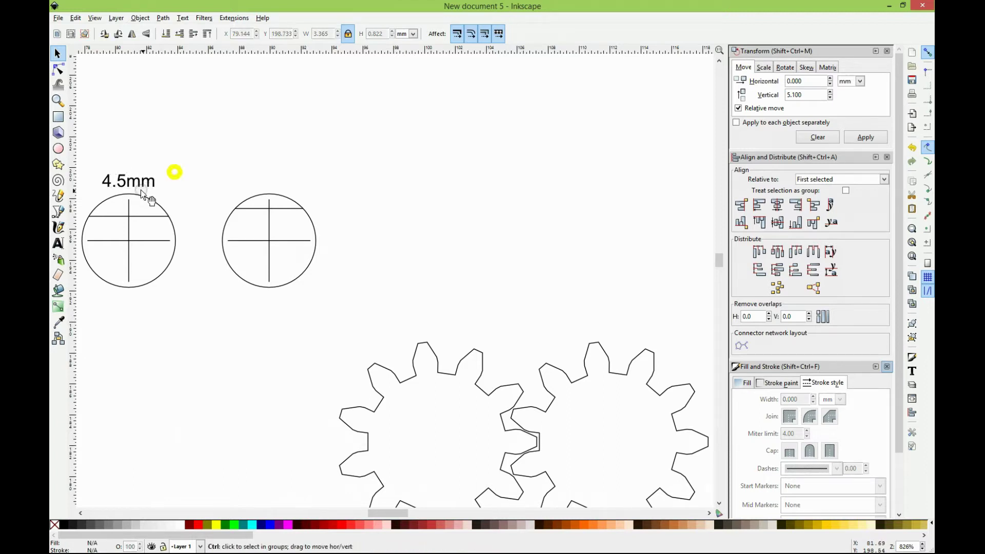
click(140, 186)
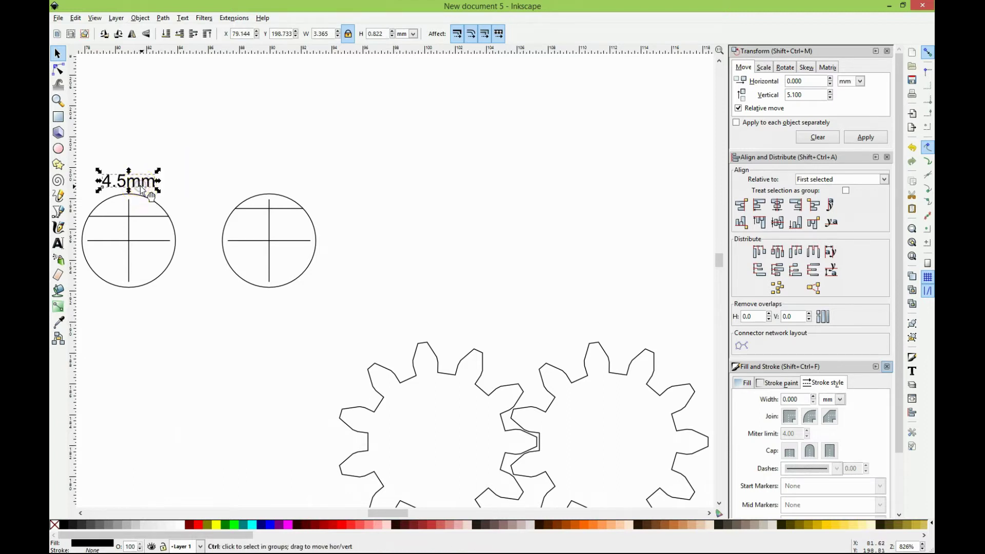
Duplicate the label, move the copy above the right circle and change it to '5.1mm'
right_click(141, 187)
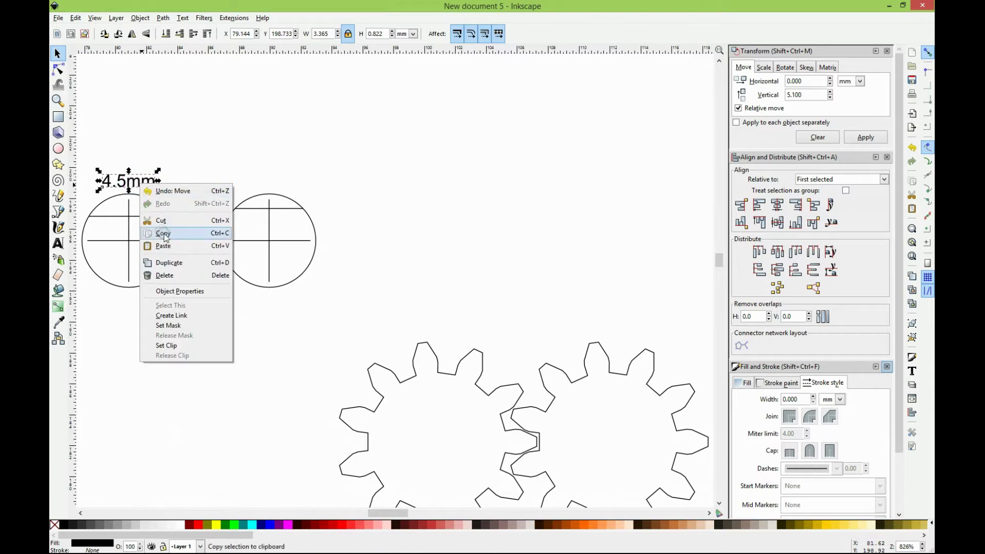
click(184, 263)
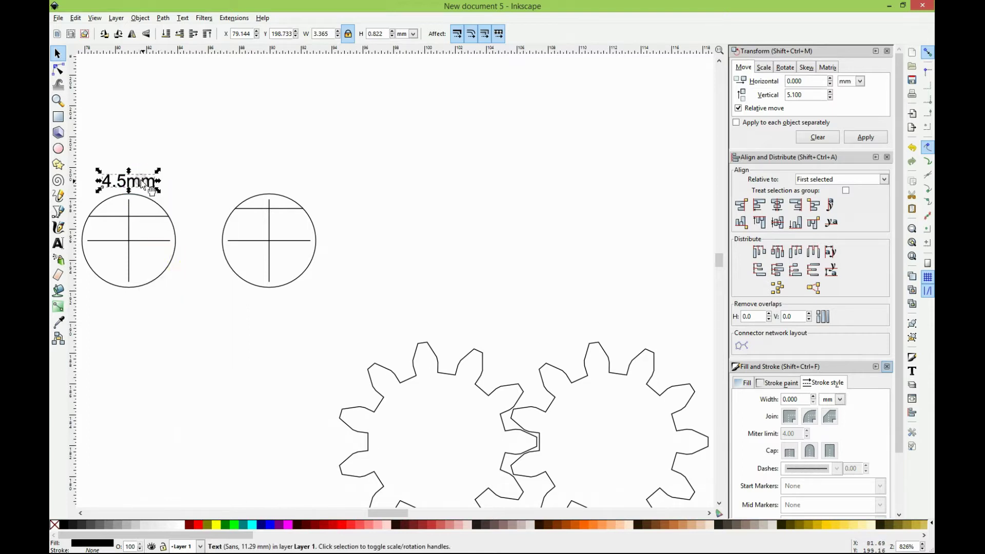
drag(145, 185, 284, 176)
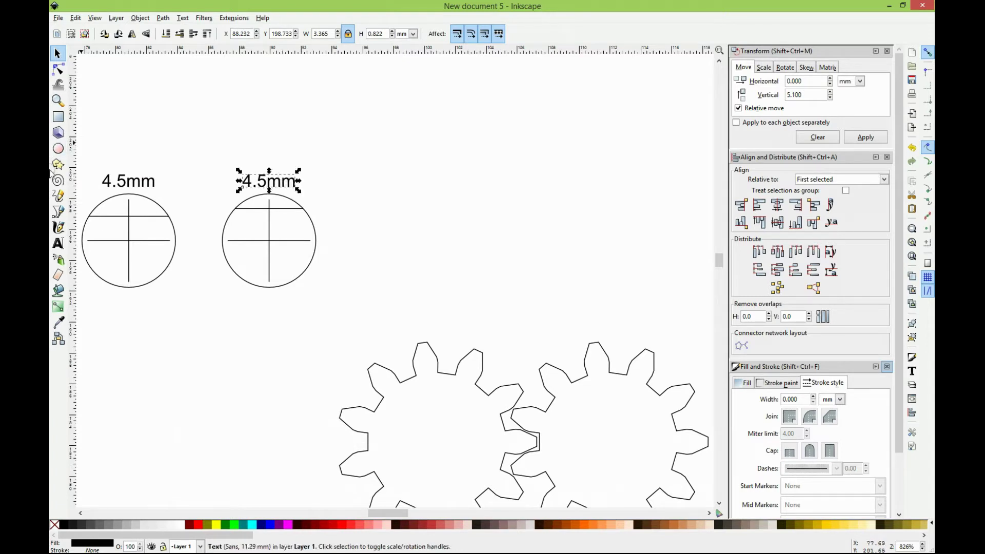
click(58, 242)
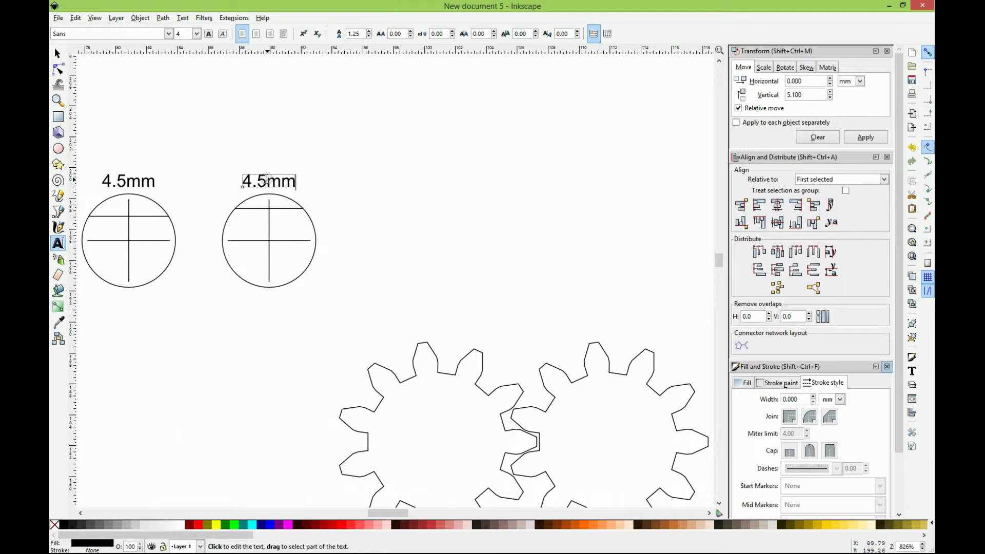
drag(267, 180, 242, 182)
text(5.1)
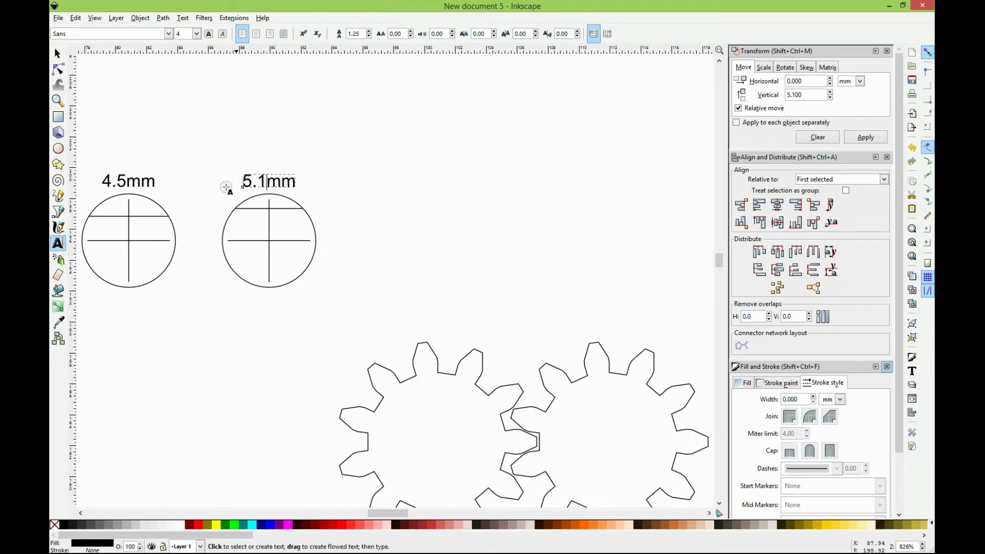
Edit the left label to read '4.6mm'
click(129, 182)
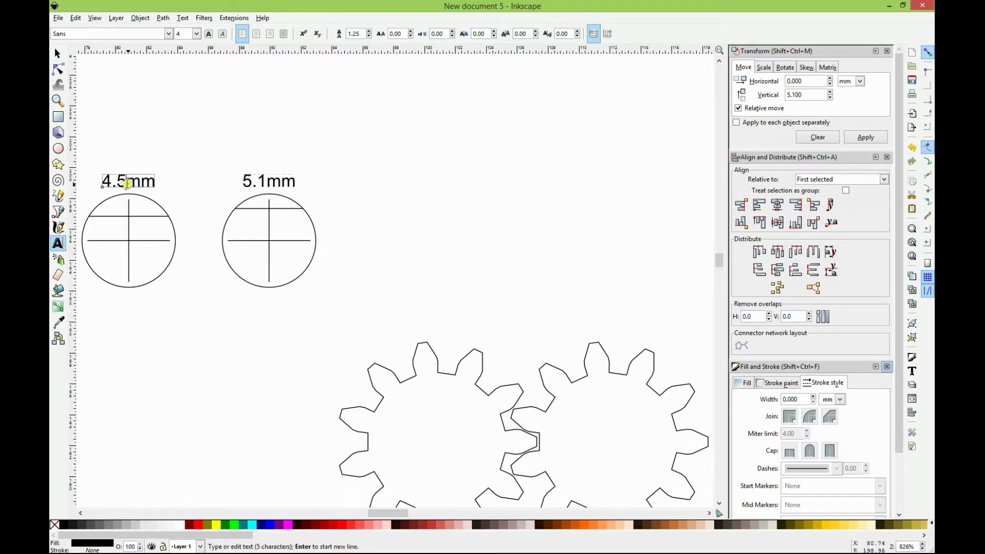
key(BackSpace)
text(5)
text(6)
key(BackSpace)
key(BackSpace)
text(6)
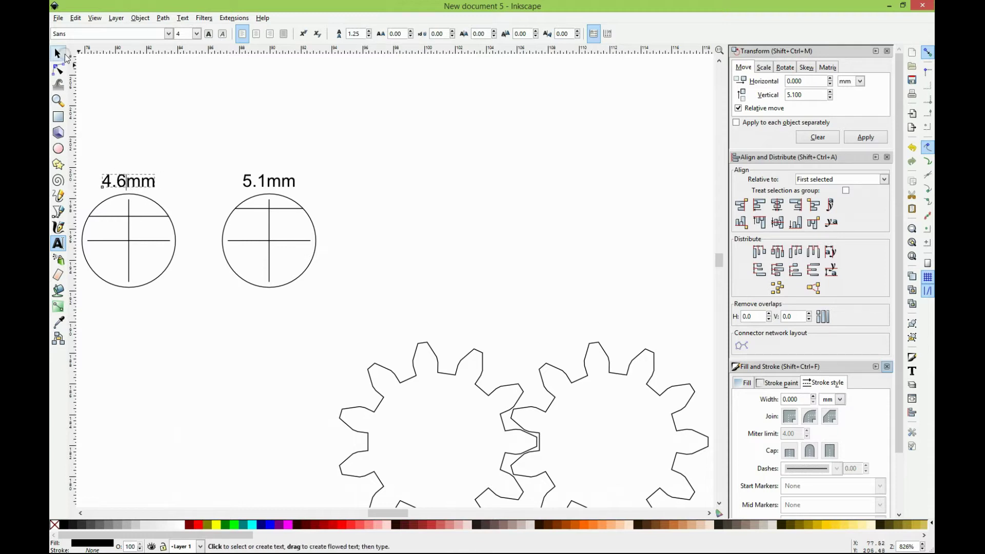
click(57, 56)
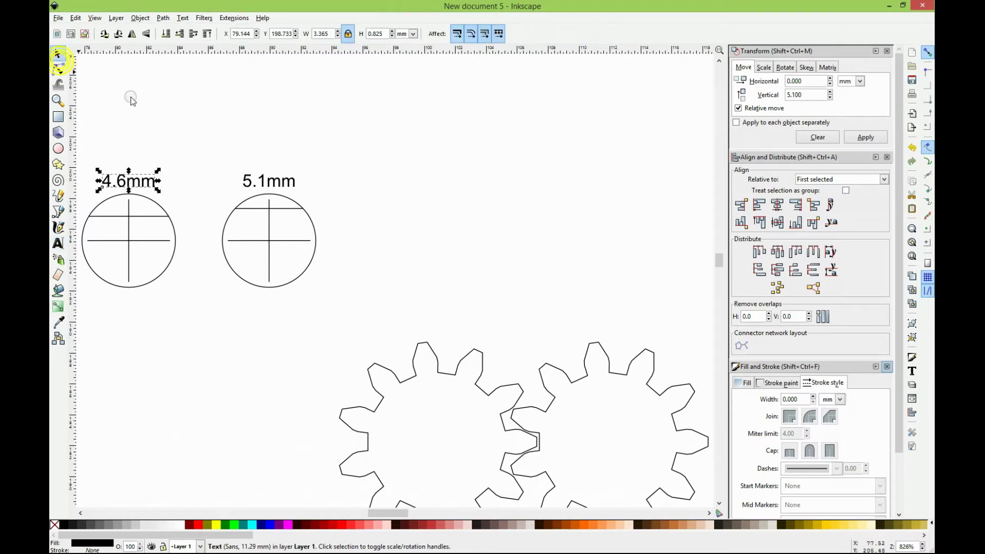
click(174, 97)
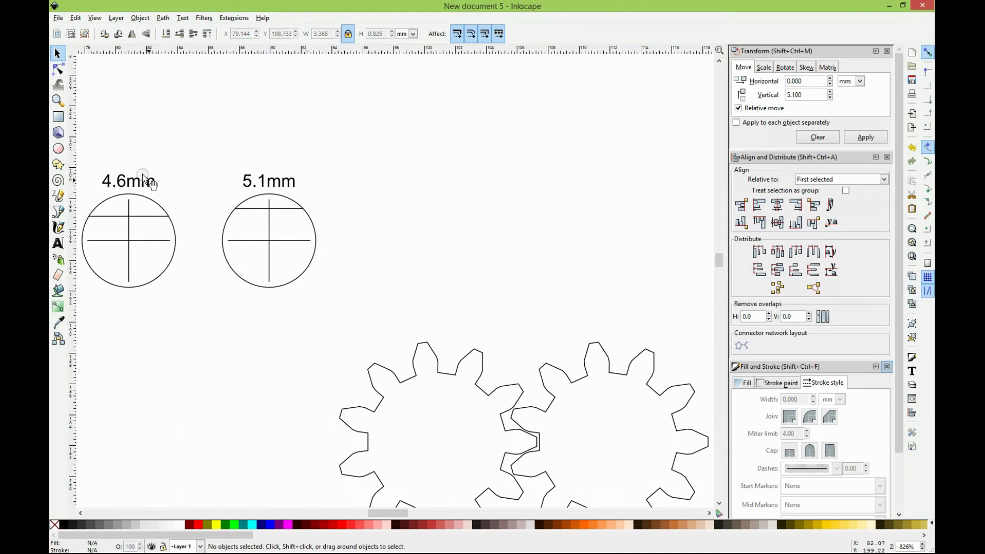
Centre the 4.6mm and 5.1mm labels horizontally over their circles
shift+click(151, 200)
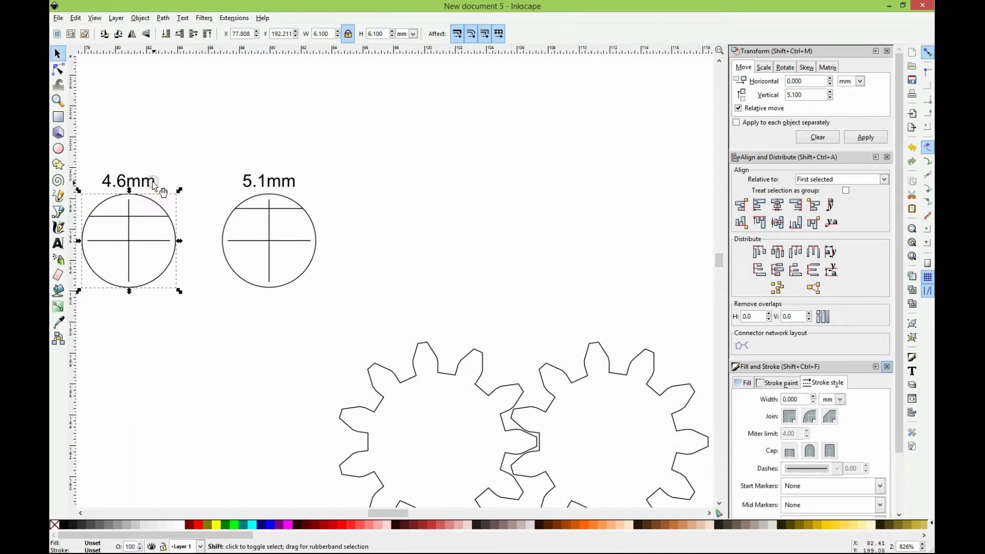
shift+click(153, 182)
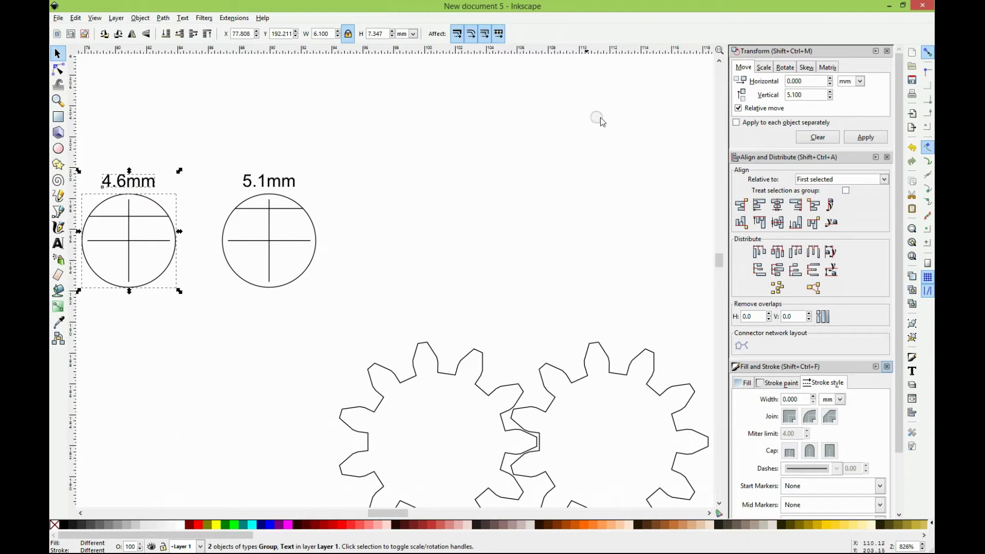
click(777, 207)
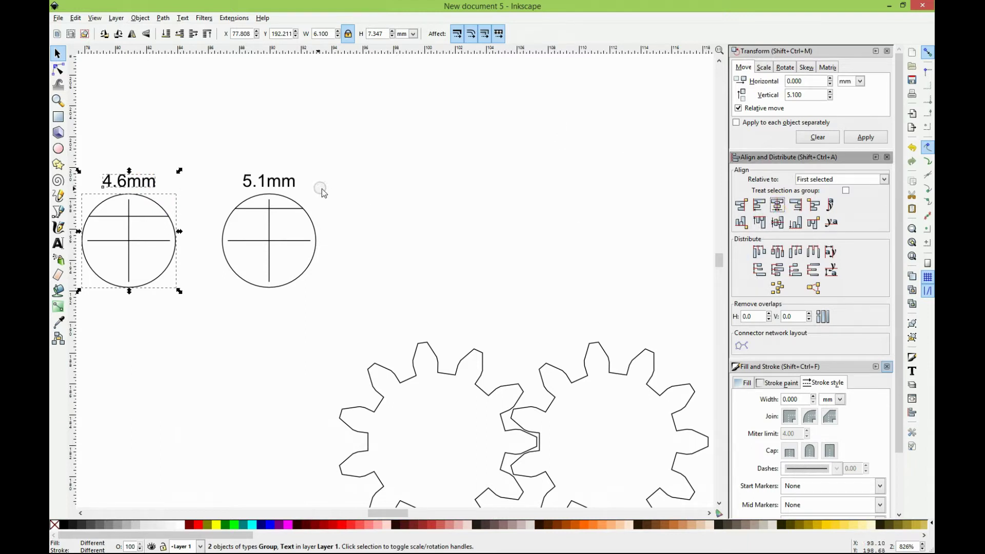
click(307, 216)
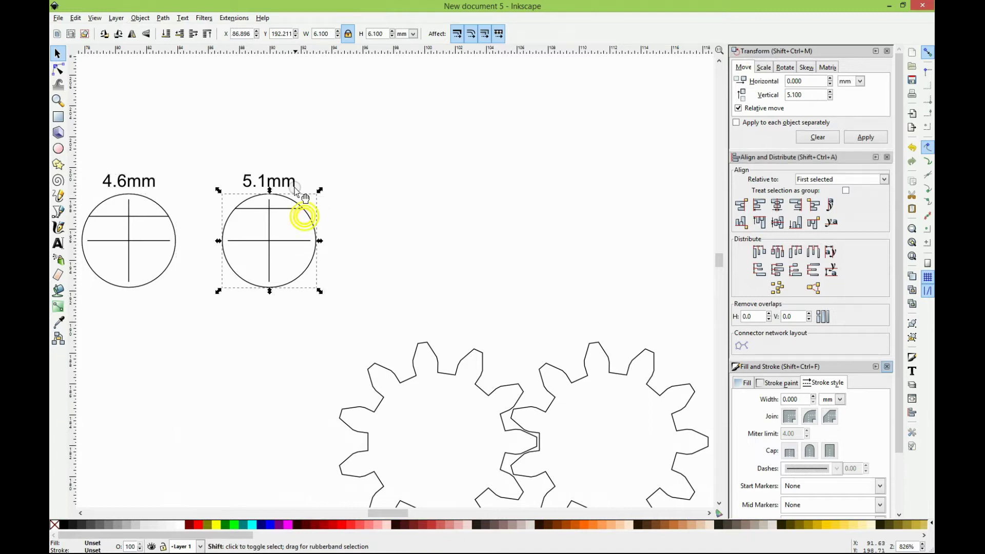
shift+click(294, 186)
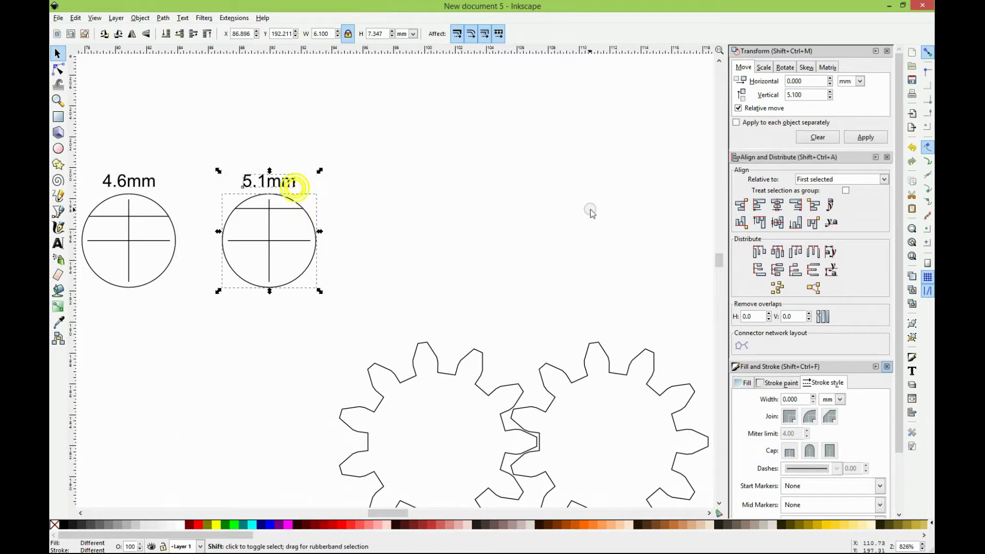
click(783, 211)
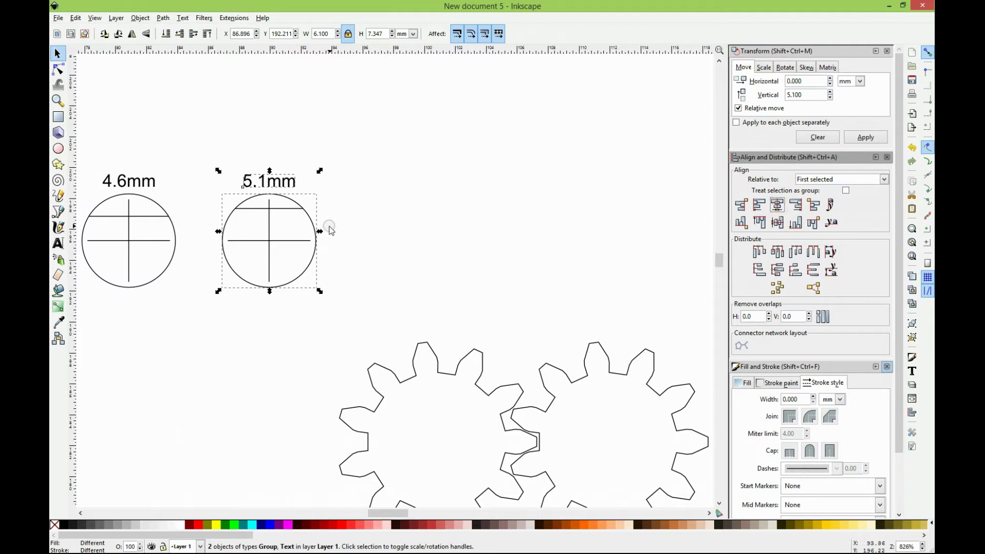
Centre the 4.6mm circle horizontally and vertically inside the left gear
scroll(295, 246, down, 3)
click(171, 165)
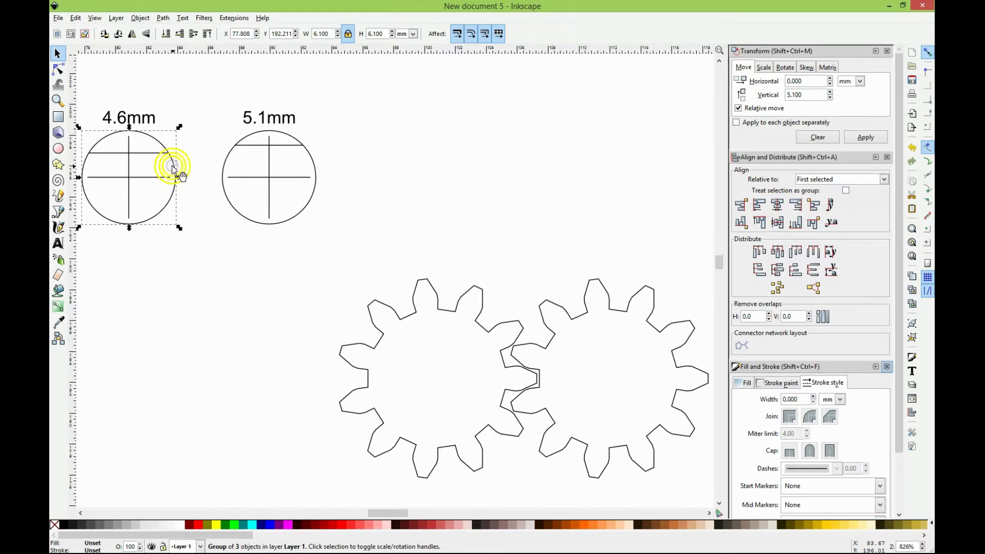
click(406, 315)
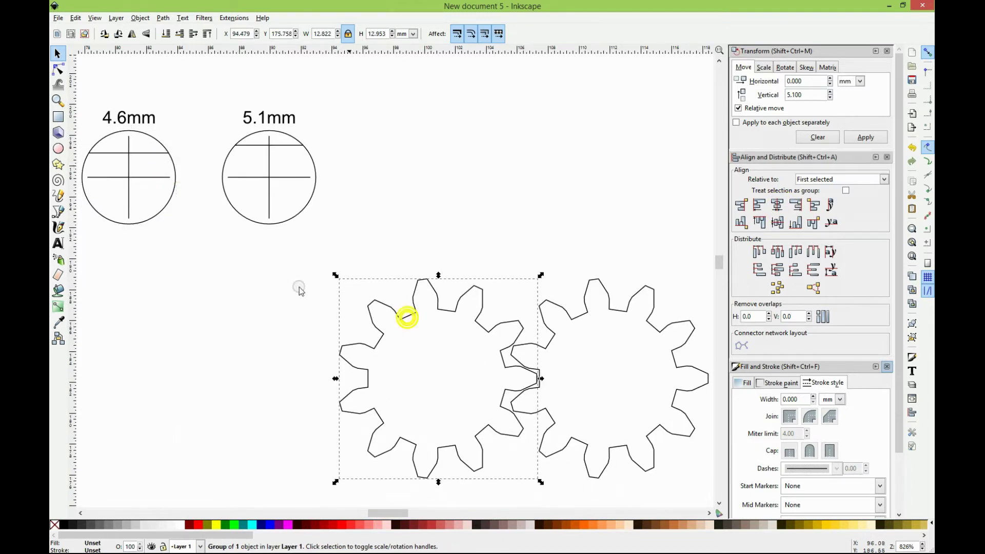
shift+click(171, 195)
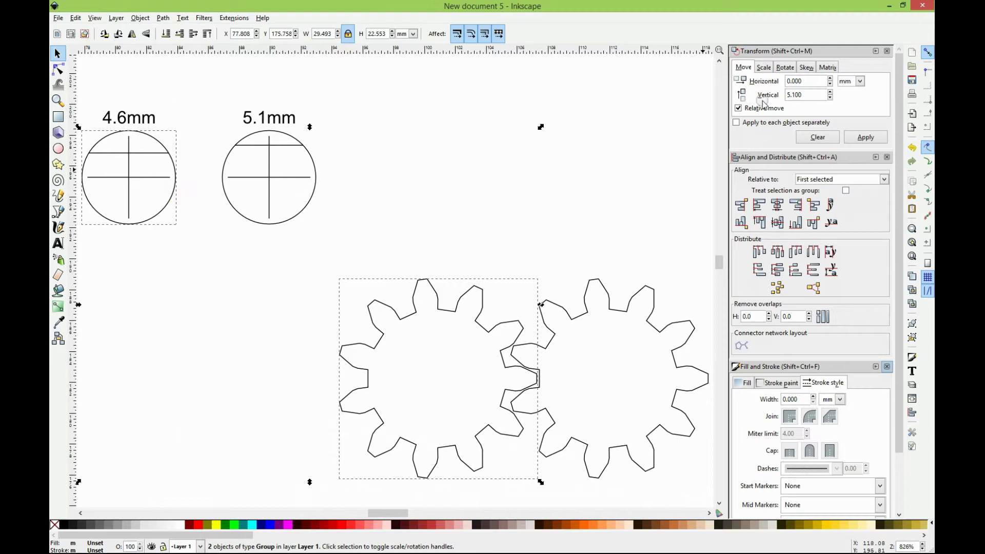
click(778, 204)
click(778, 222)
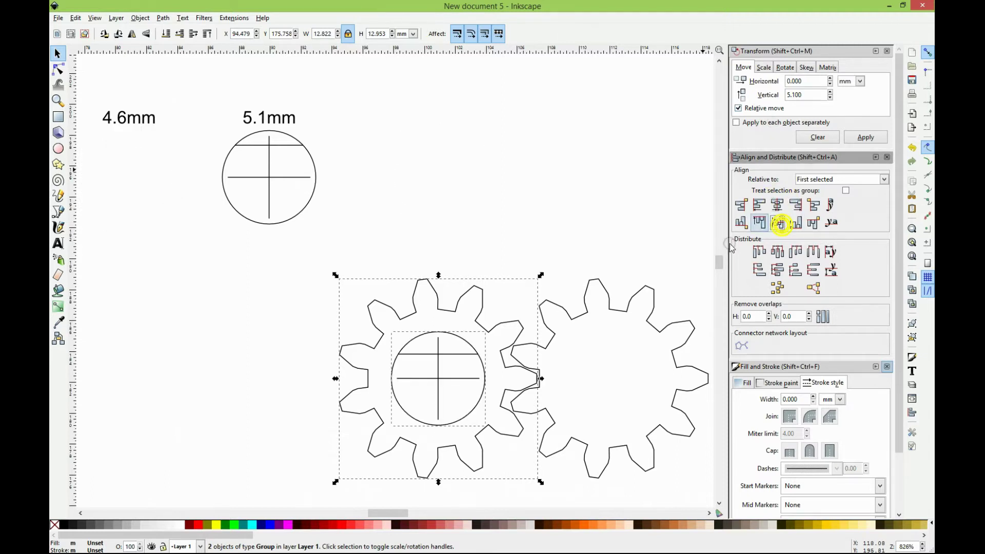
click(543, 206)
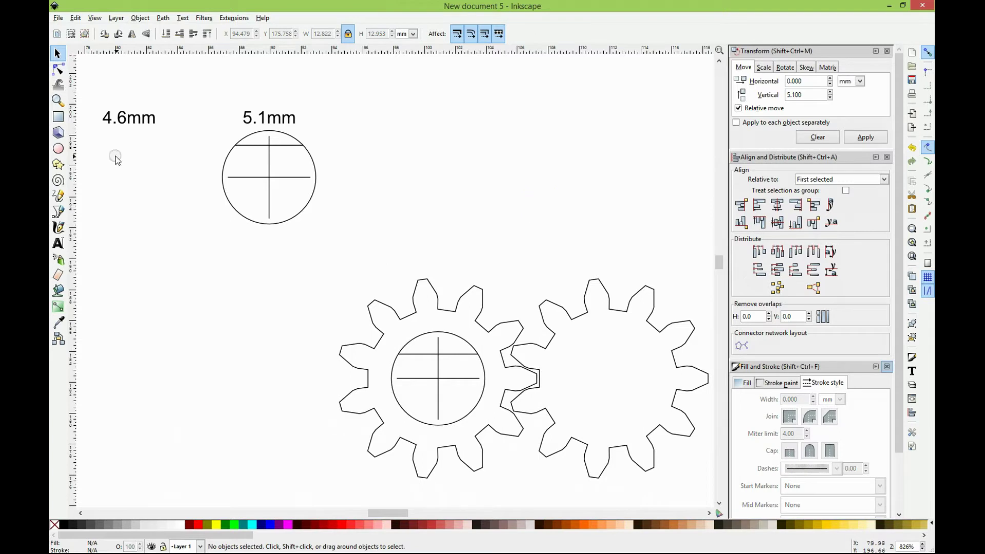
click(58, 101)
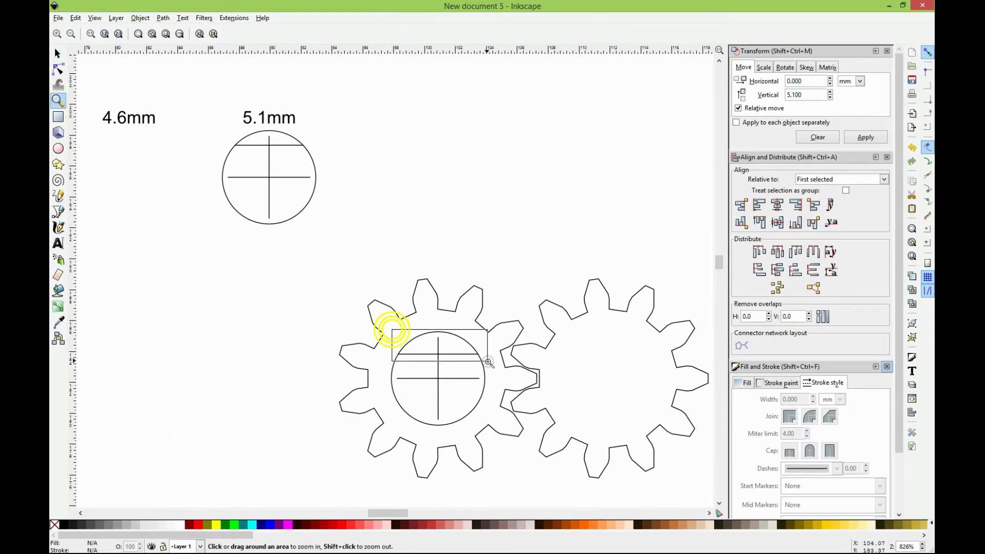
Trim the hole circle's arc so both ends stop at the flat top line's ends
drag(393, 330, 492, 368)
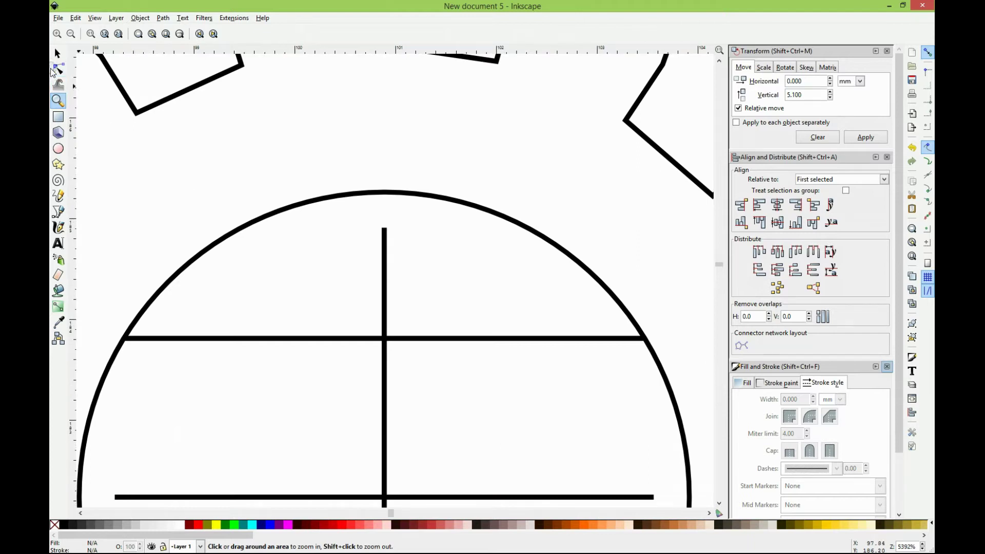
click(58, 70)
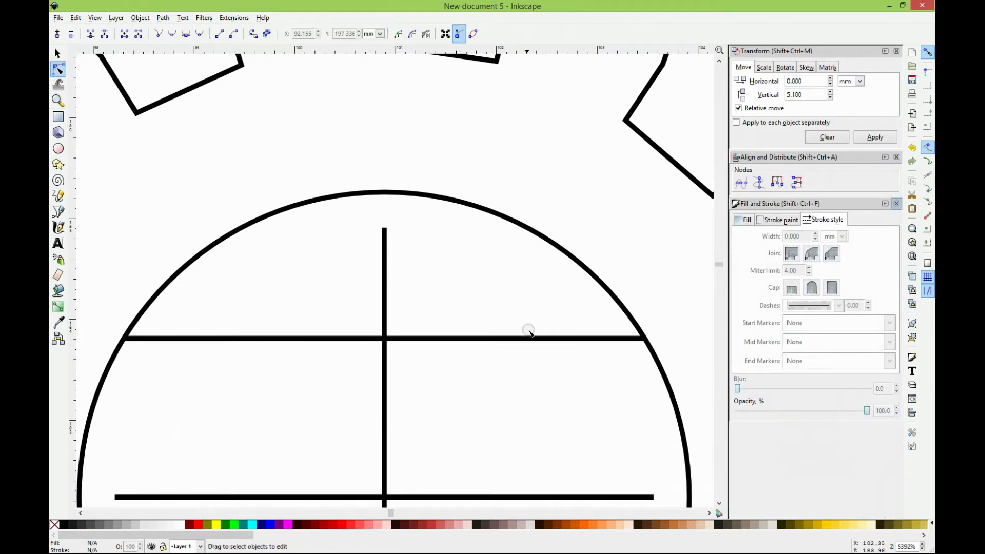
click(533, 338)
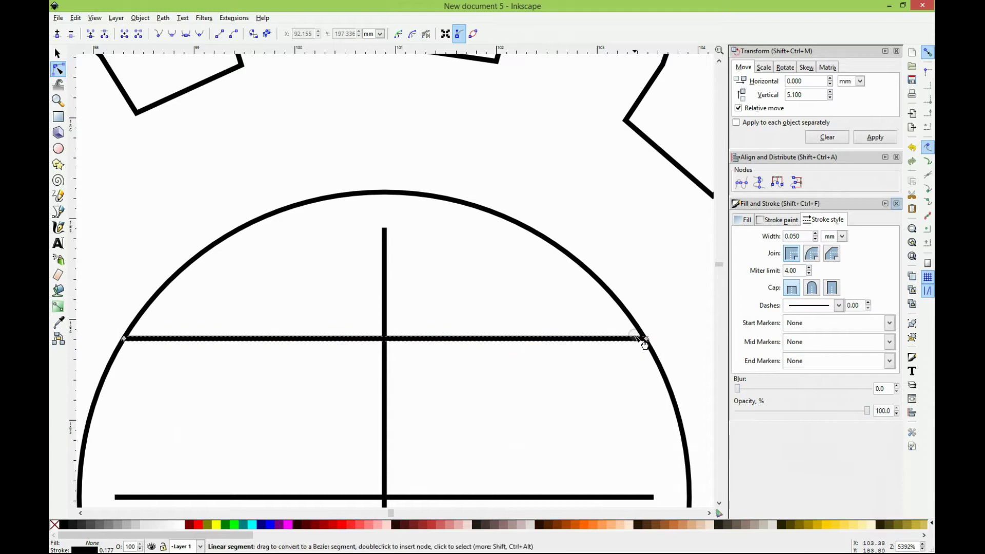
click(639, 327)
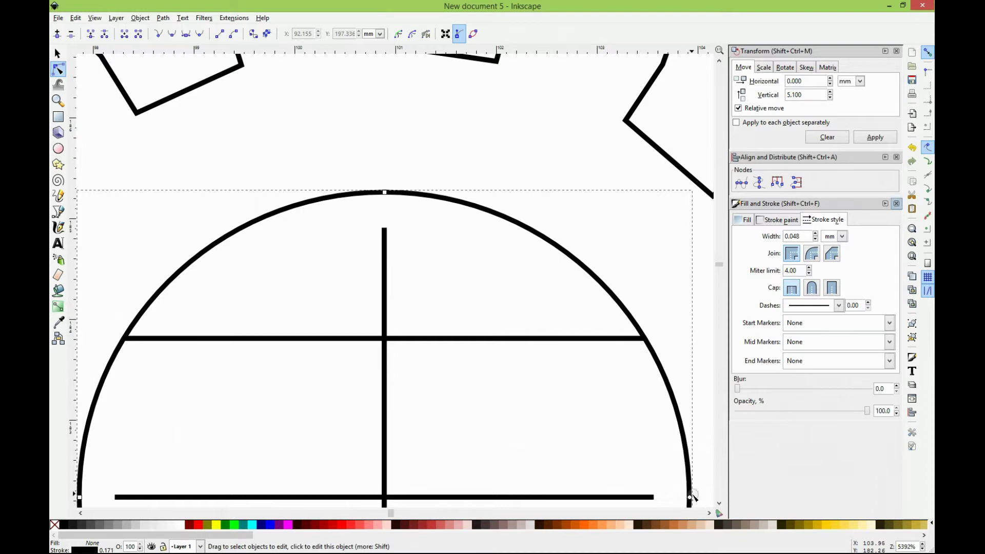
mouse_move(690, 498)
mouse_down()
mouse_move(385, 350)
mouse_move(178, 366)
mouse_up()
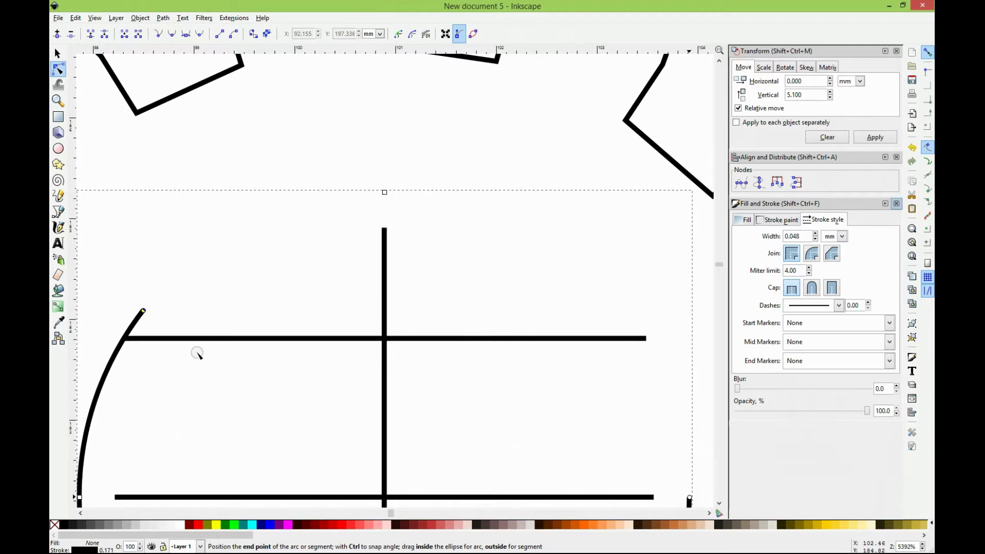
drag(178, 370, 177, 373)
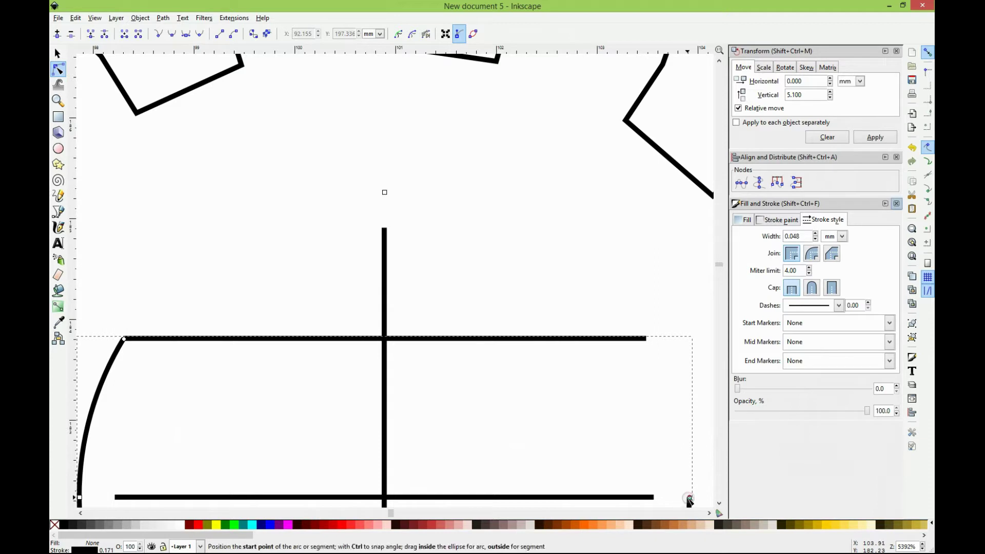
drag(689, 500, 592, 374)
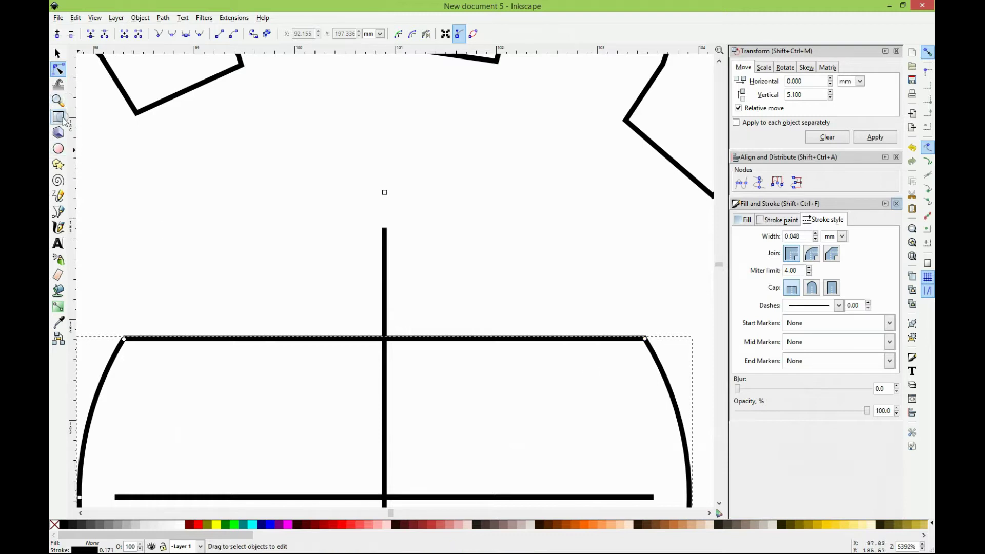
Snap the arc end and flat line end together at the left D-corner
click(58, 101)
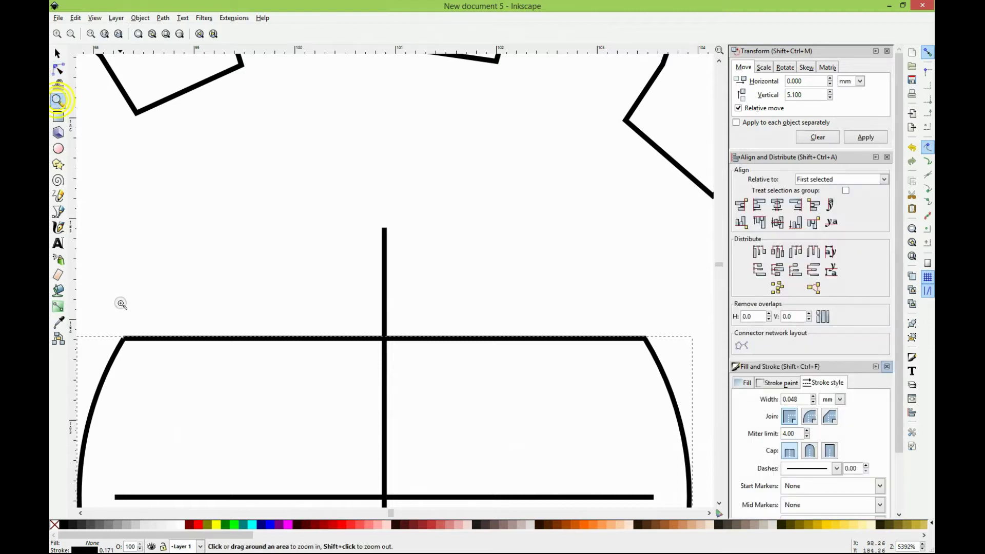
drag(116, 328, 130, 345)
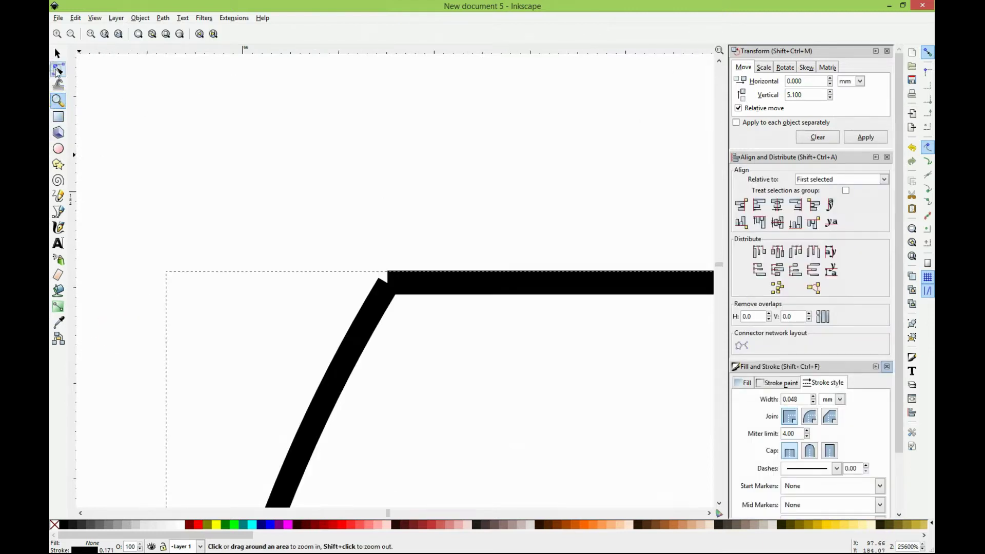
click(58, 69)
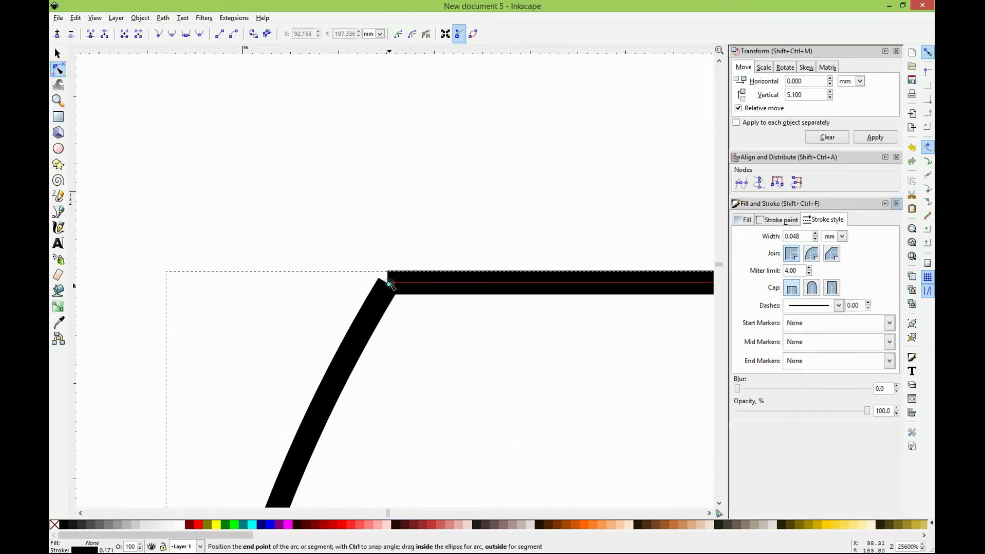
drag(390, 284, 393, 279)
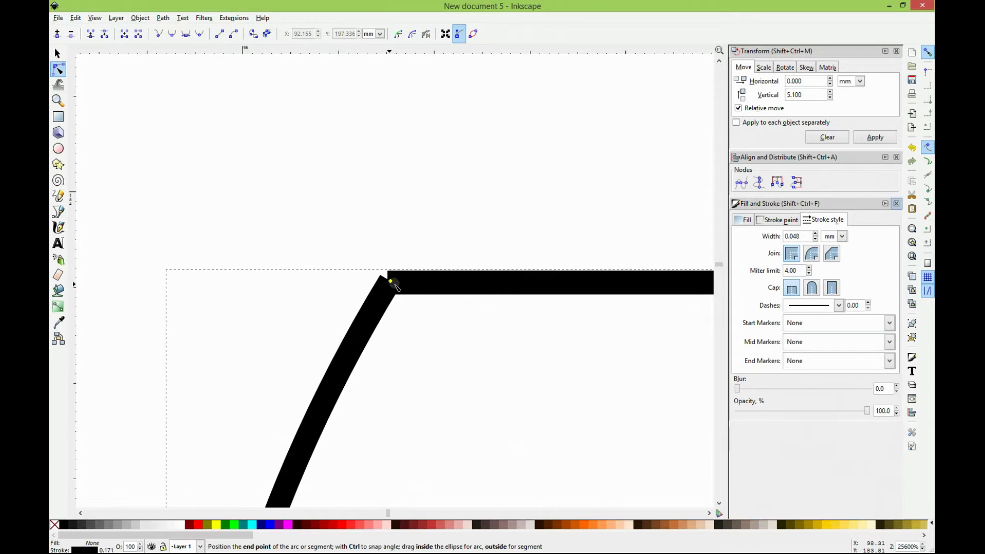
click(423, 287)
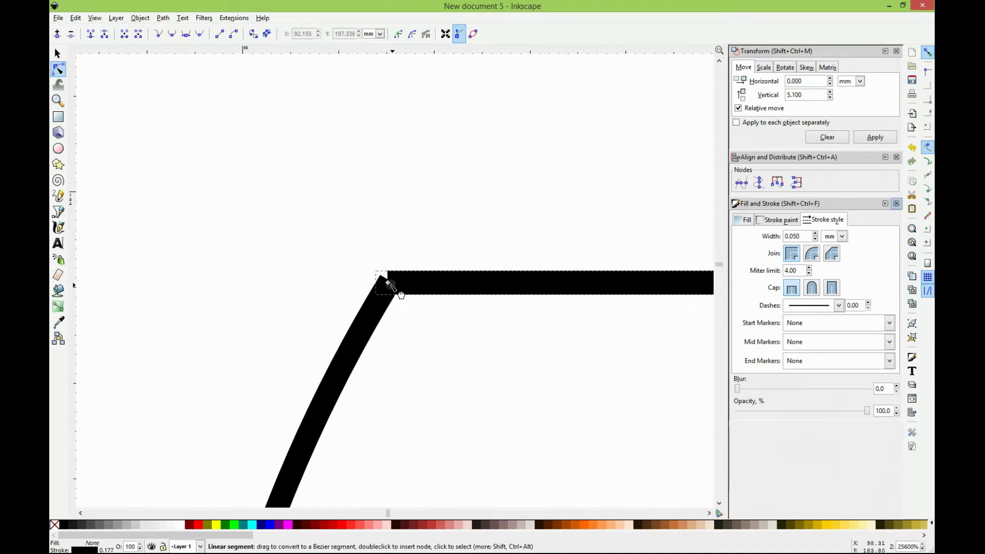
drag(387, 284, 384, 283)
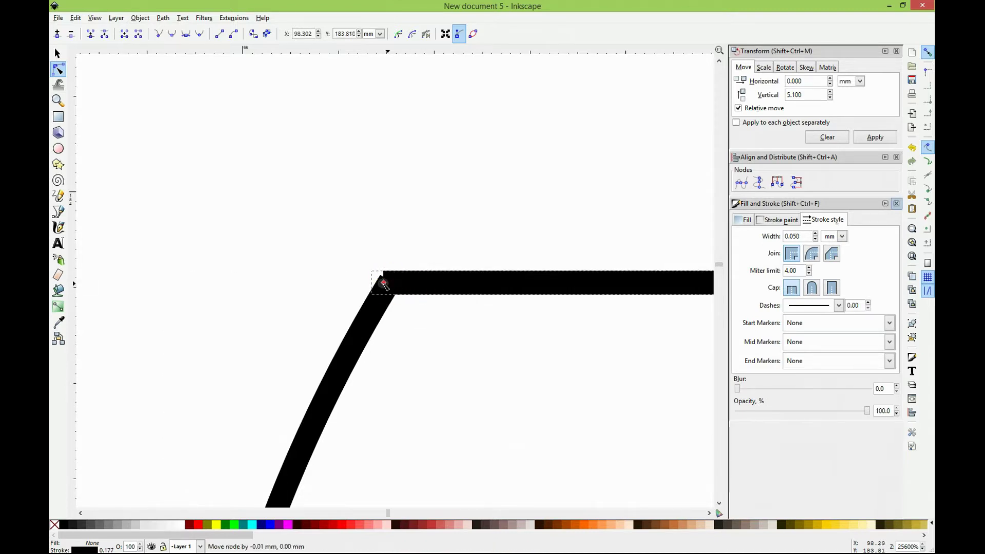
click(413, 292)
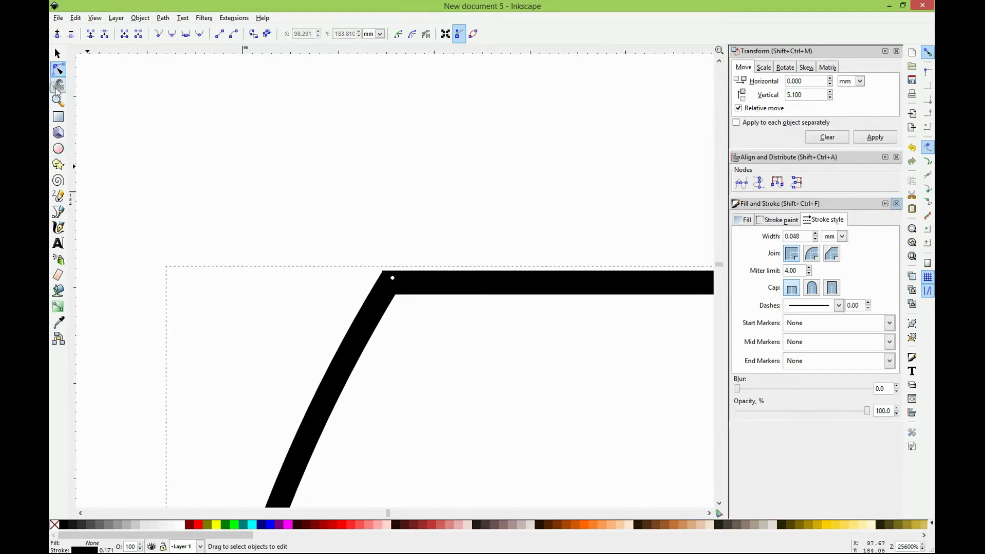
click(57, 100)
Group the D-shaped 4.6mm hole with the left gear
click(128, 34)
key(s)
click(444, 370)
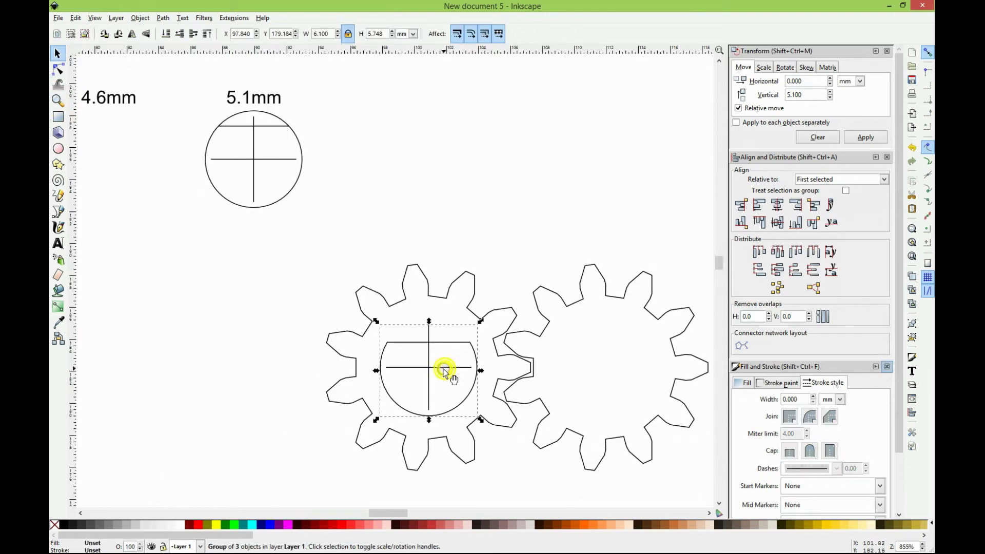
shift+click(445, 301)
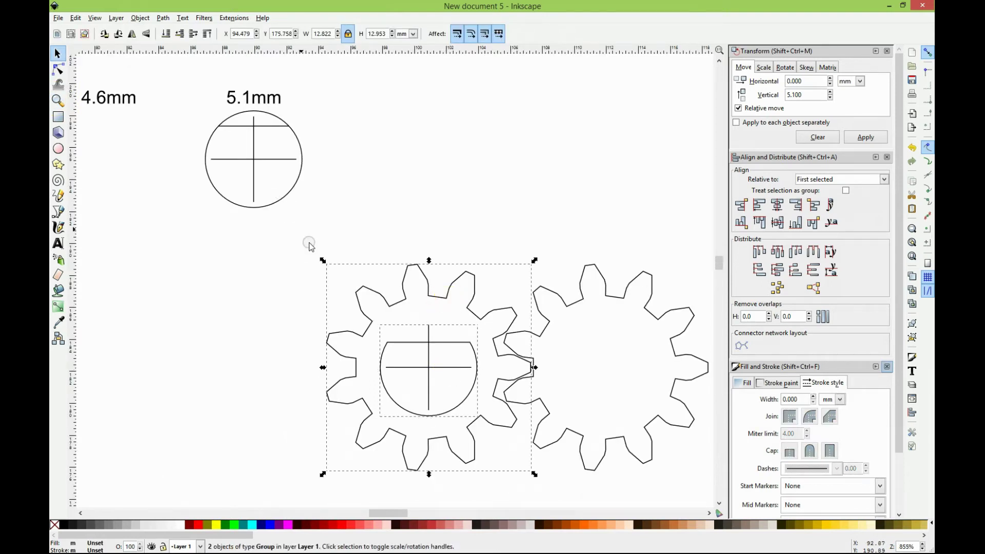
click(142, 18)
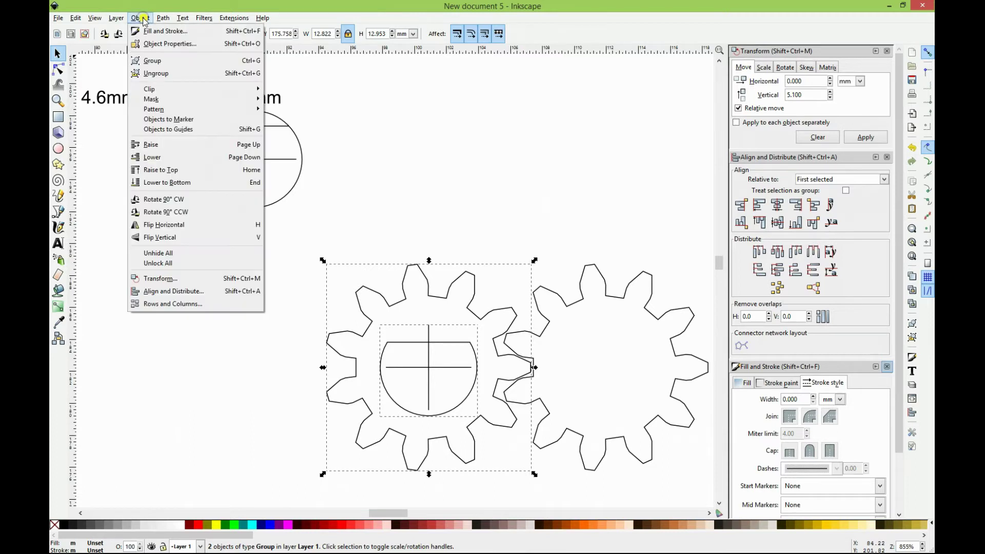
click(162, 62)
click(415, 176)
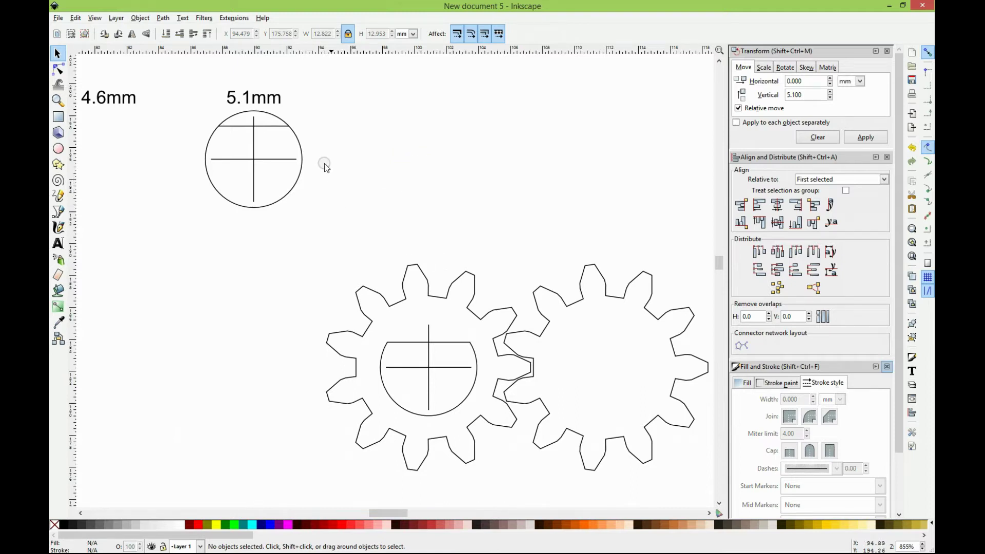
Centre the 5.1mm circle horizontally and vertically inside the right gear
click(580, 304)
shift+click(299, 145)
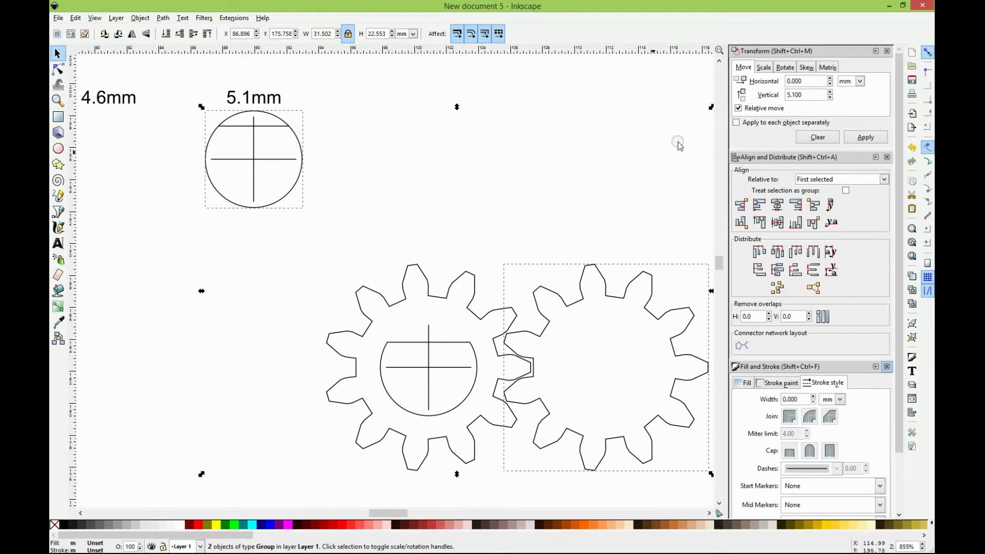
click(778, 205)
click(777, 223)
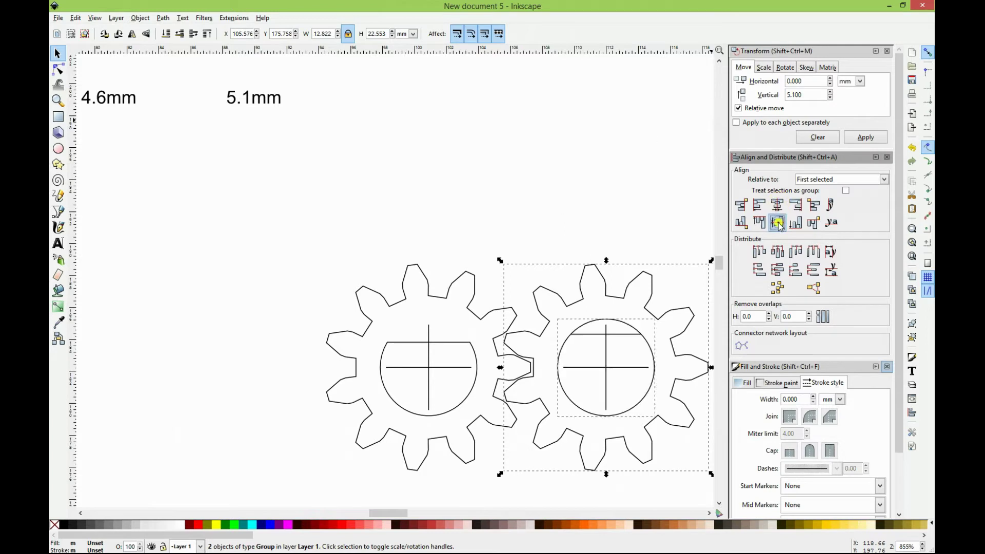
click(539, 167)
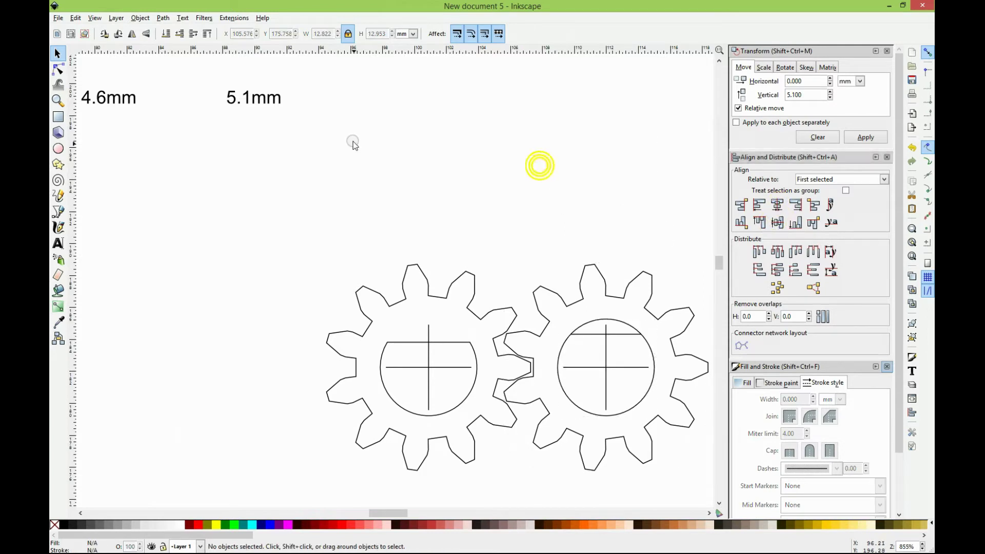
click(58, 101)
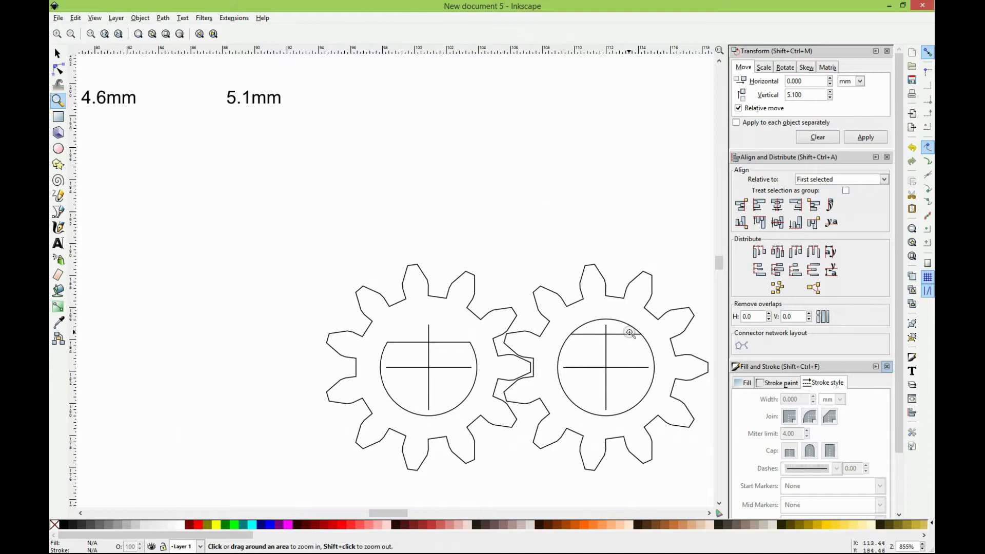
Drag the right gear's 5.1mm circle arc ends onto the flat line's ends, forming a D-shaped hole
drag(553, 310, 651, 380)
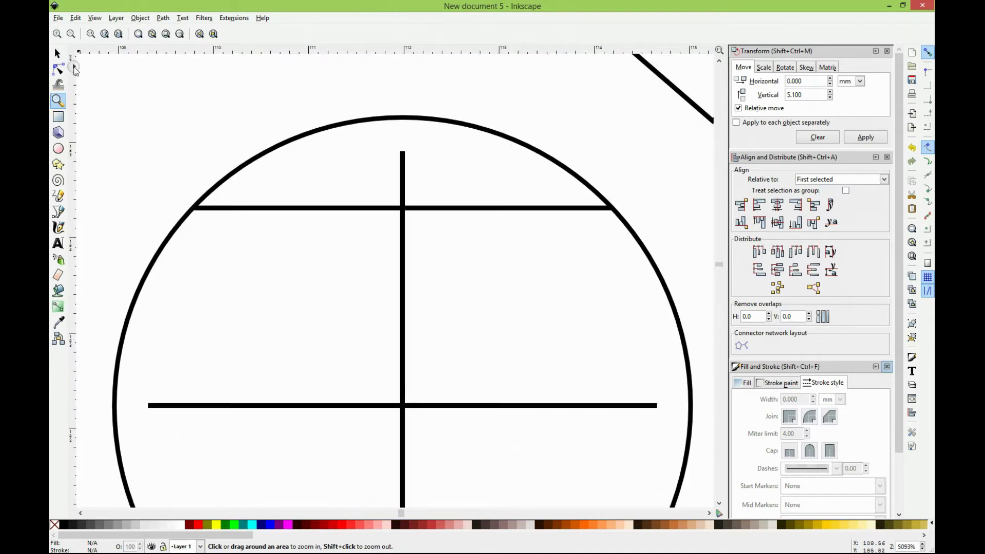
click(58, 69)
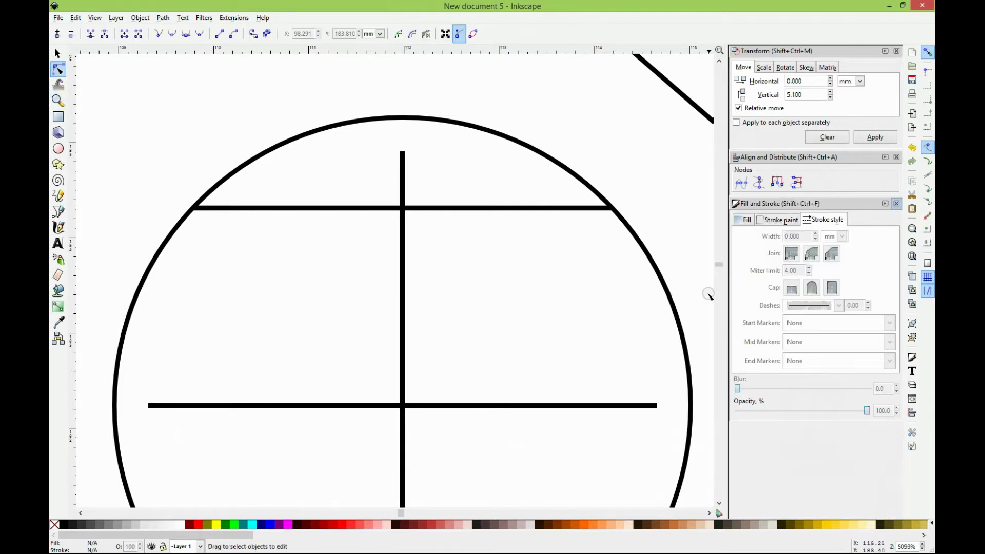
click(671, 300)
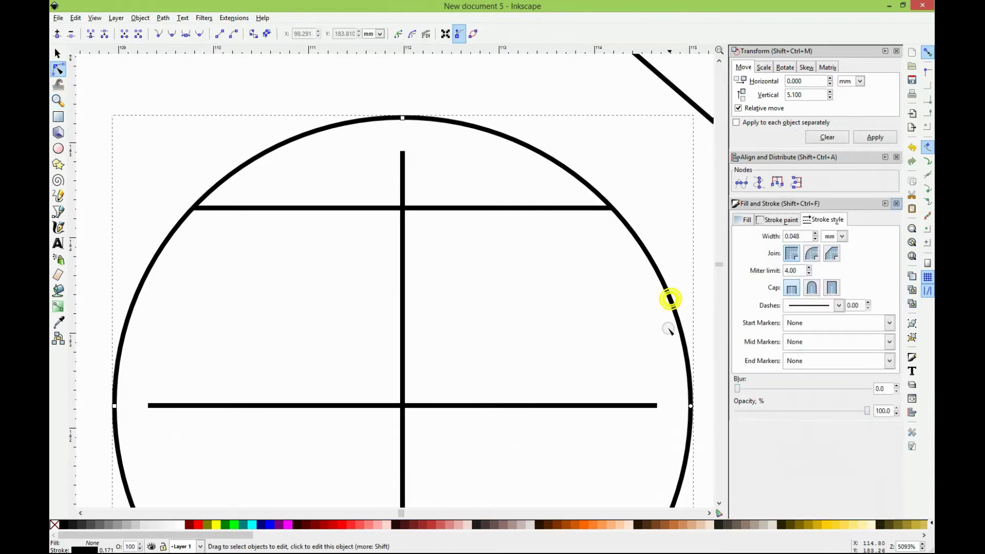
mouse_move(691, 407)
mouse_down()
mouse_move(313, 244)
mouse_move(263, 274)
mouse_up()
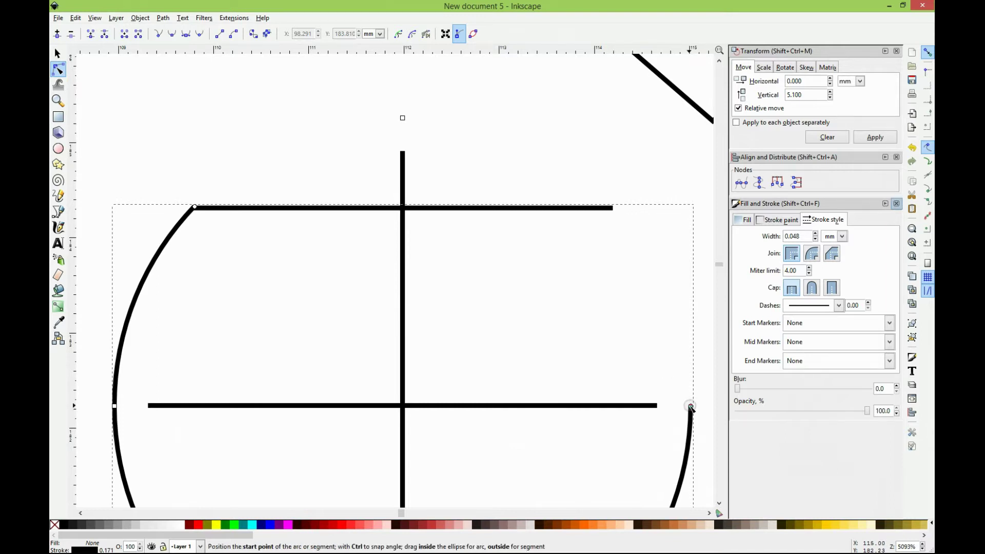
drag(683, 390, 590, 232)
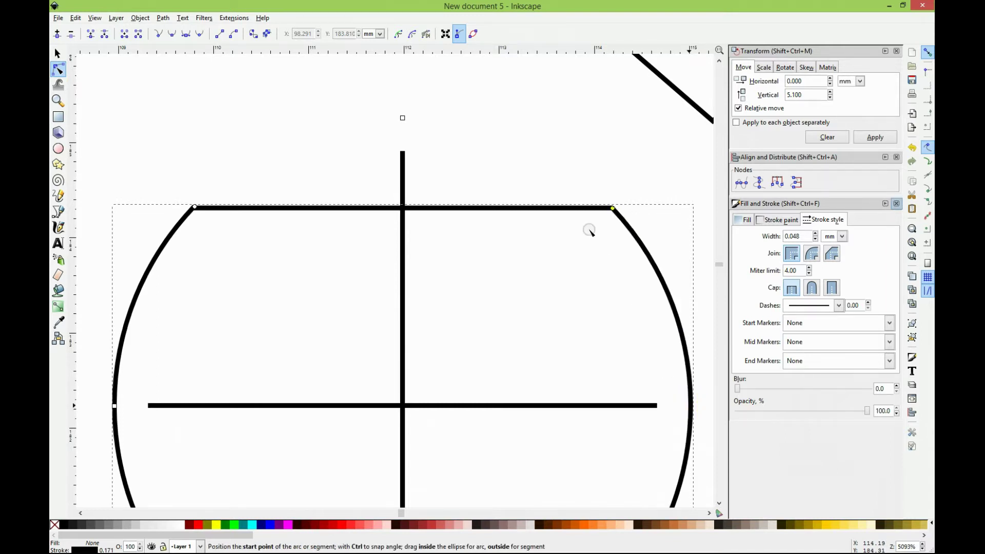
key(grave)
key(s)
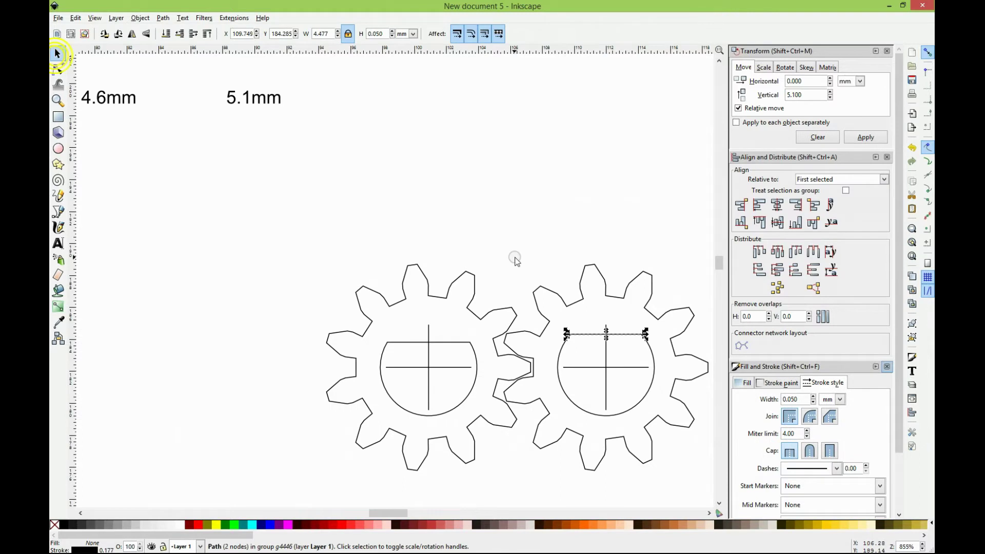
Group the right gear's D-shaped hole with the right gear
click(564, 247)
click(606, 350)
key(shift)
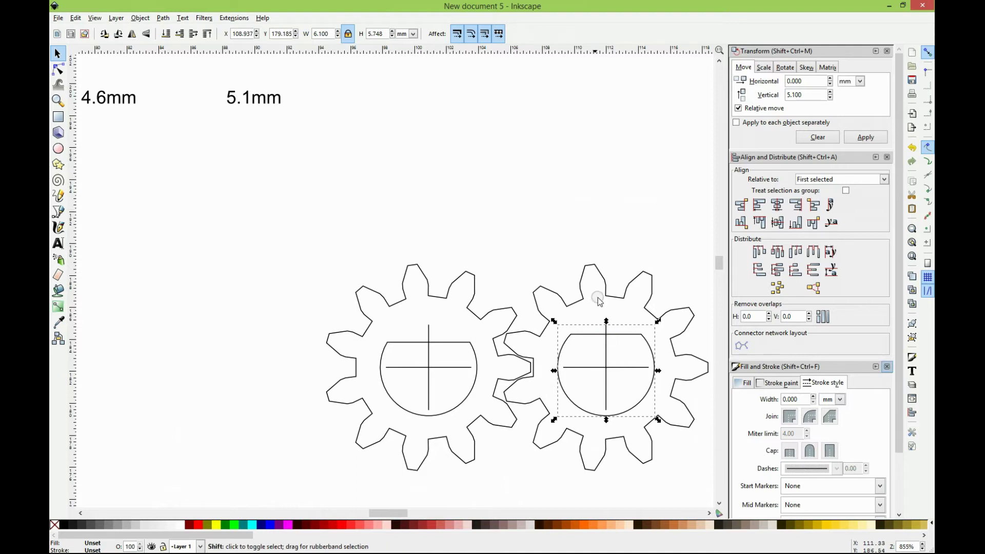
shift+click(607, 296)
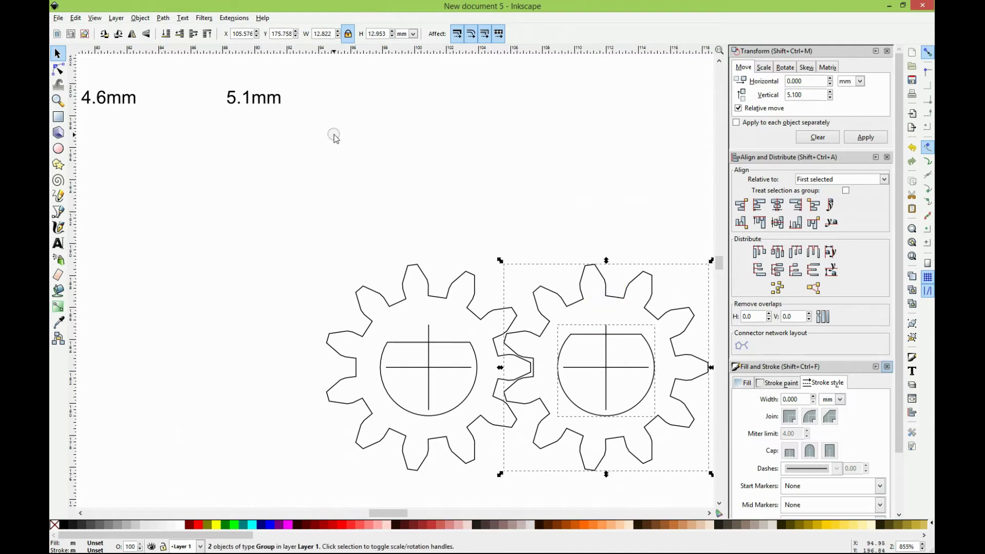
click(140, 18)
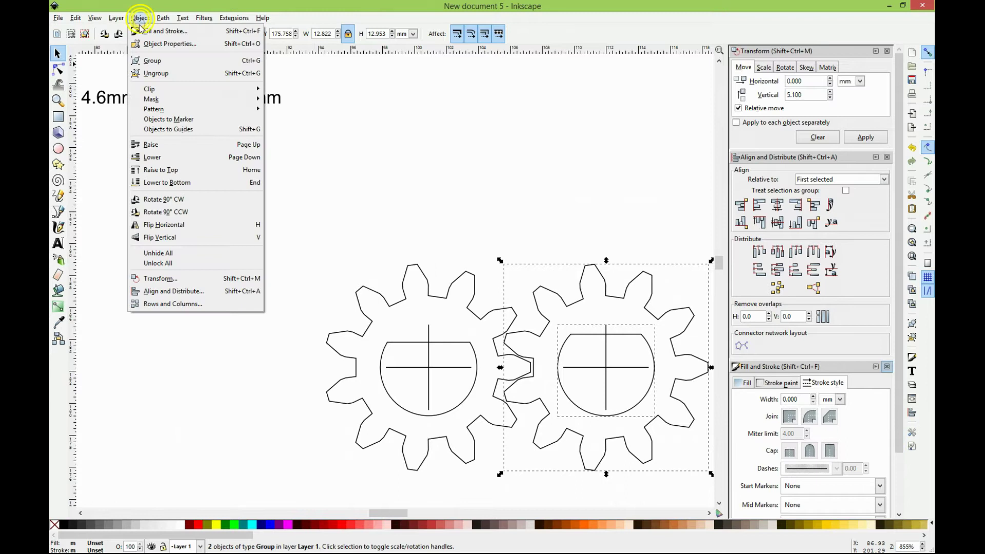
click(154, 60)
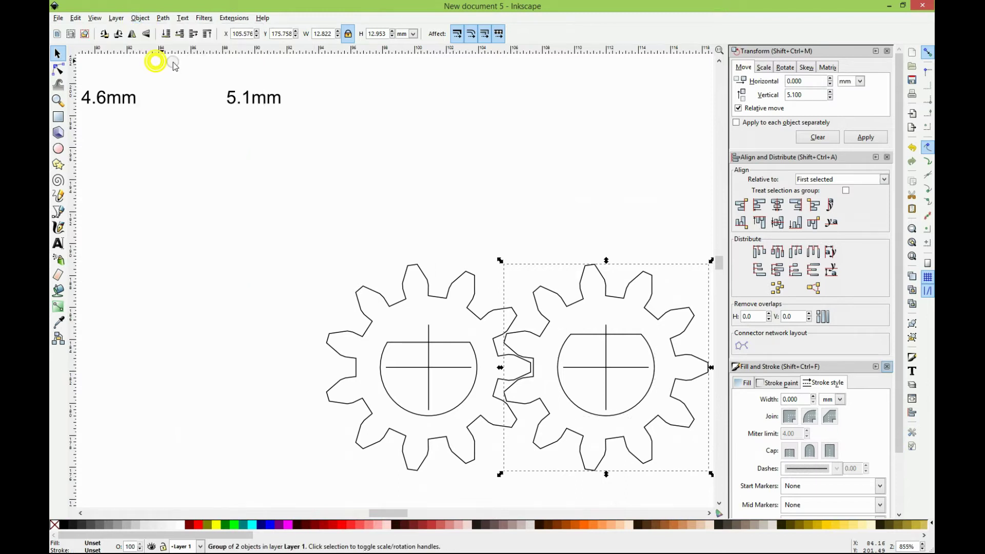
Select the grouped right gear together with the 5.1mm label
click(257, 133)
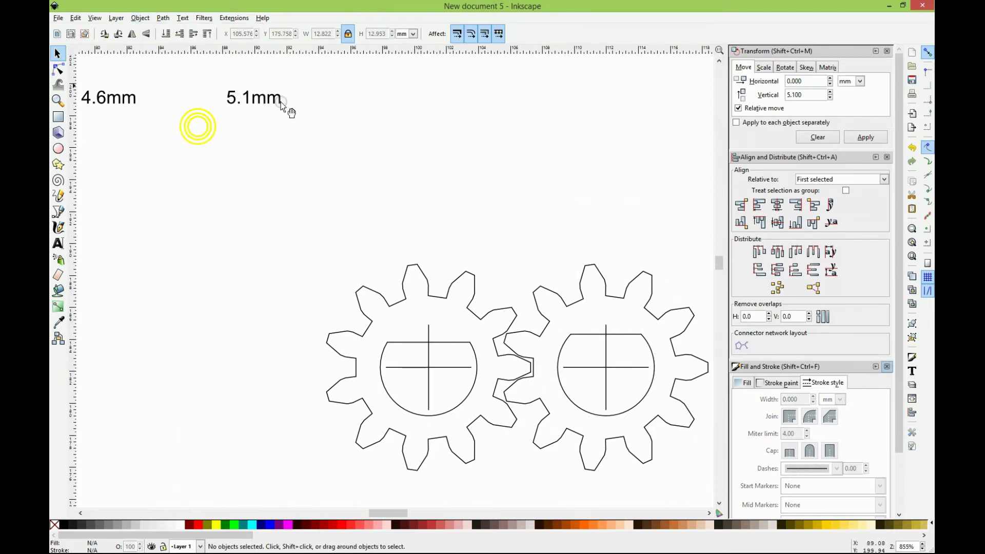
click(580, 287)
key(shift)
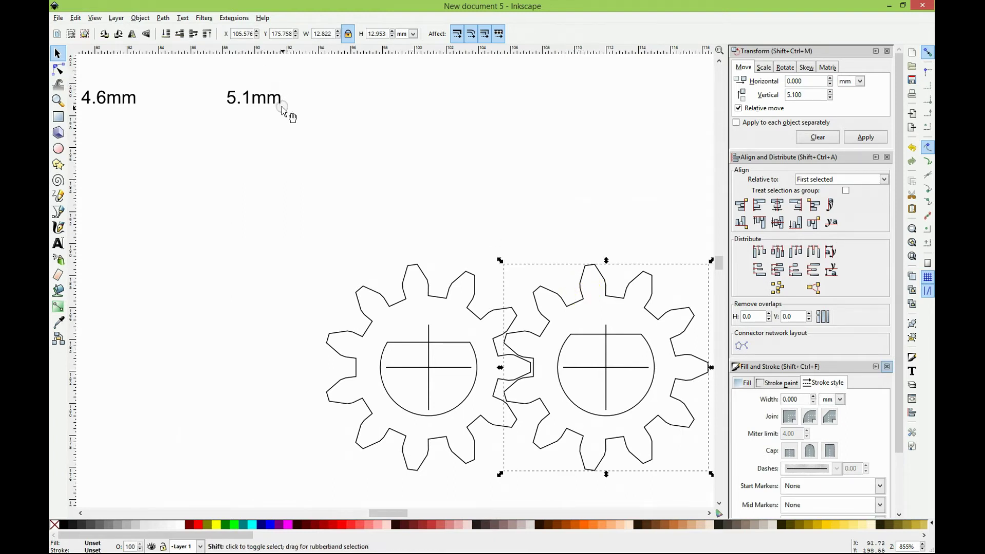
shift+click(277, 105)
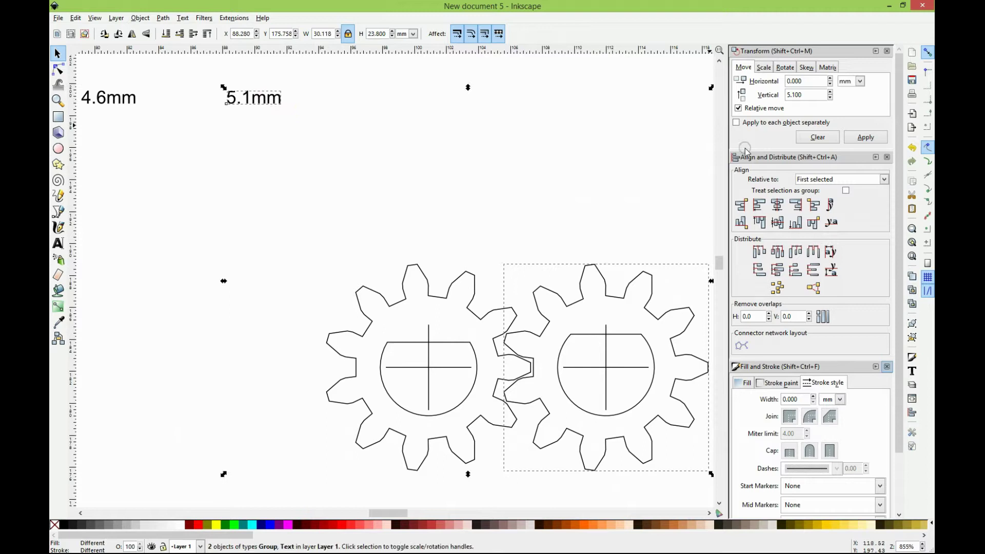
Centre the 5.1mm label on the right gear and move it just above the gear
click(777, 206)
click(607, 173)
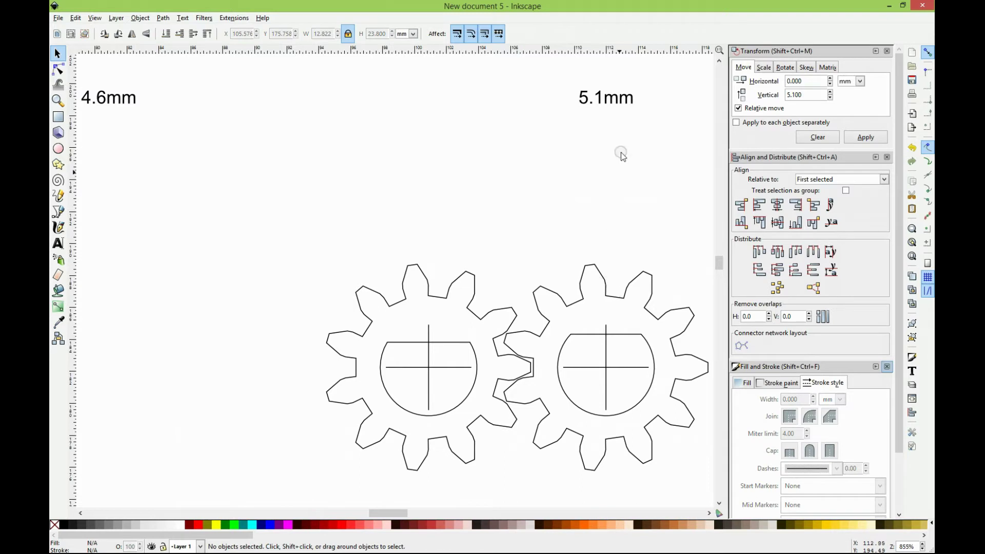
ctrl+click(612, 104)
drag(614, 135, 607, 253)
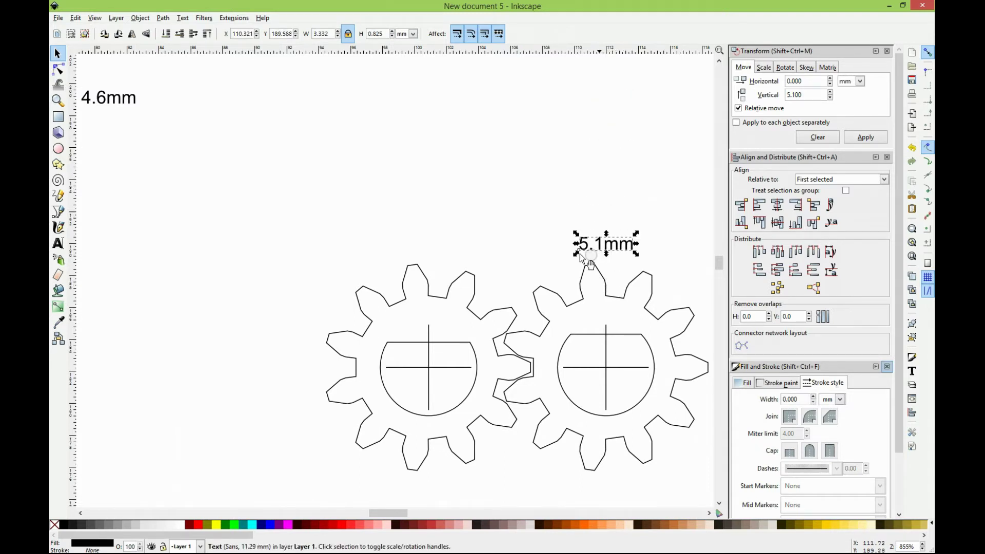
Centre the 4.6mm label horizontally over the left gear
click(452, 300)
click(448, 301)
shift+click(111, 99)
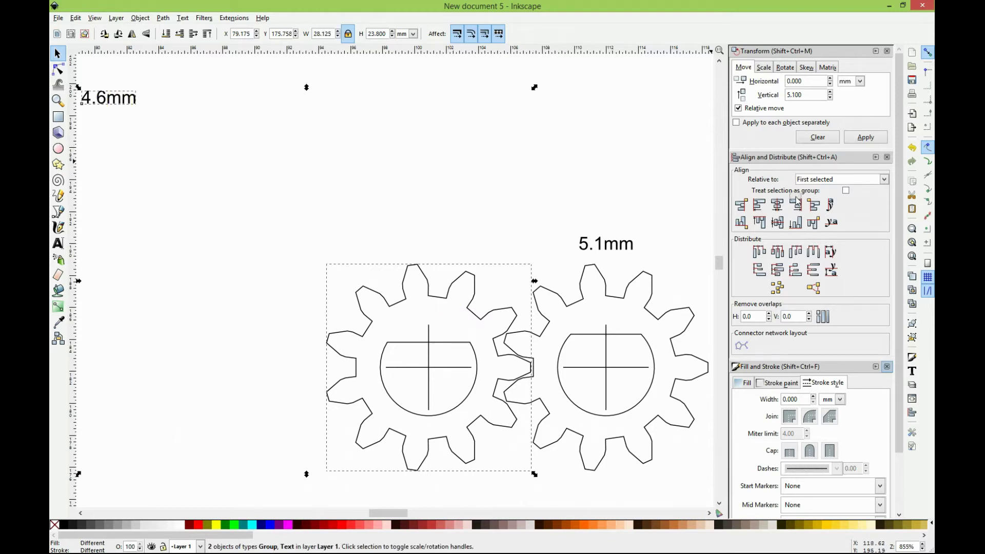
click(777, 205)
Align the bottom edges of the 4.6mm and 5.1mm labels so they sit level
click(433, 154)
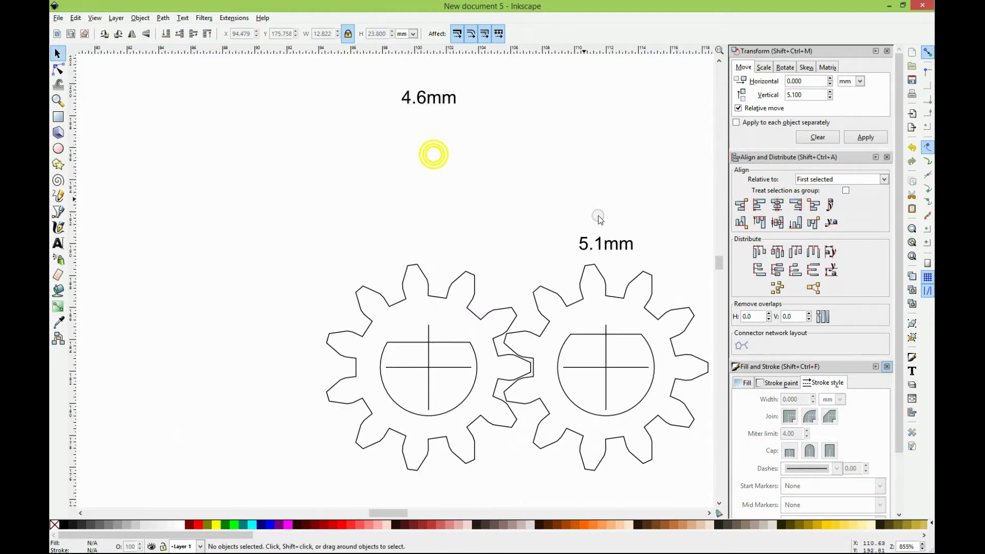
click(622, 246)
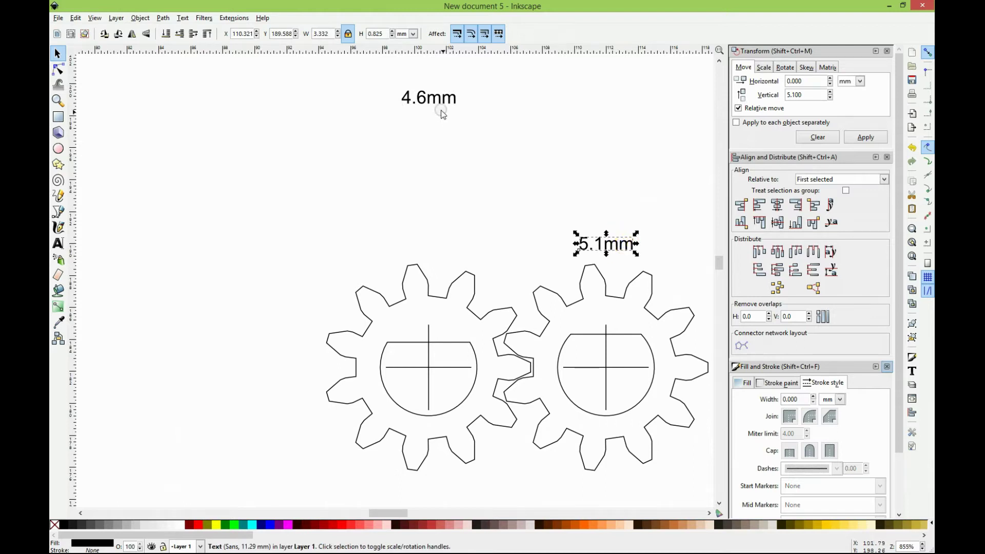
shift+click(440, 102)
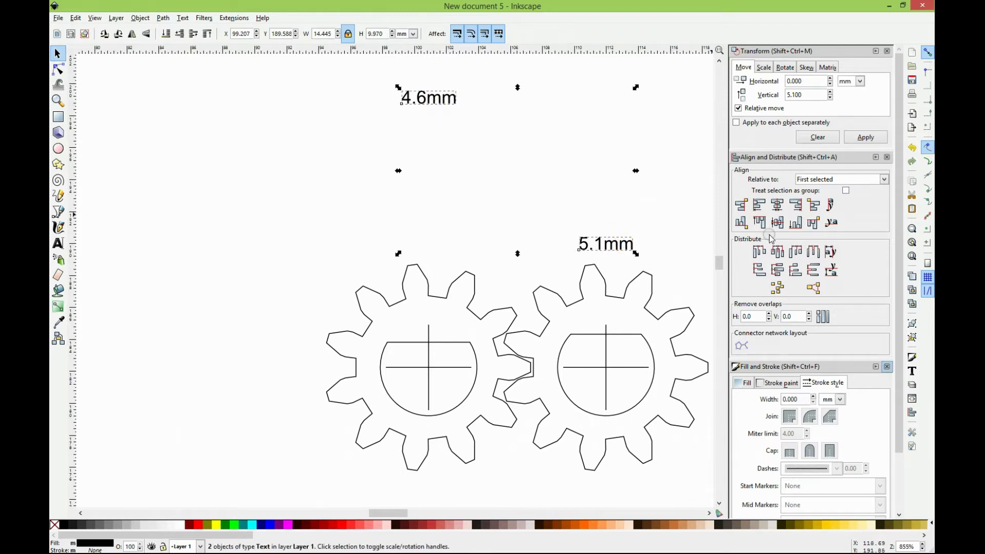
click(796, 222)
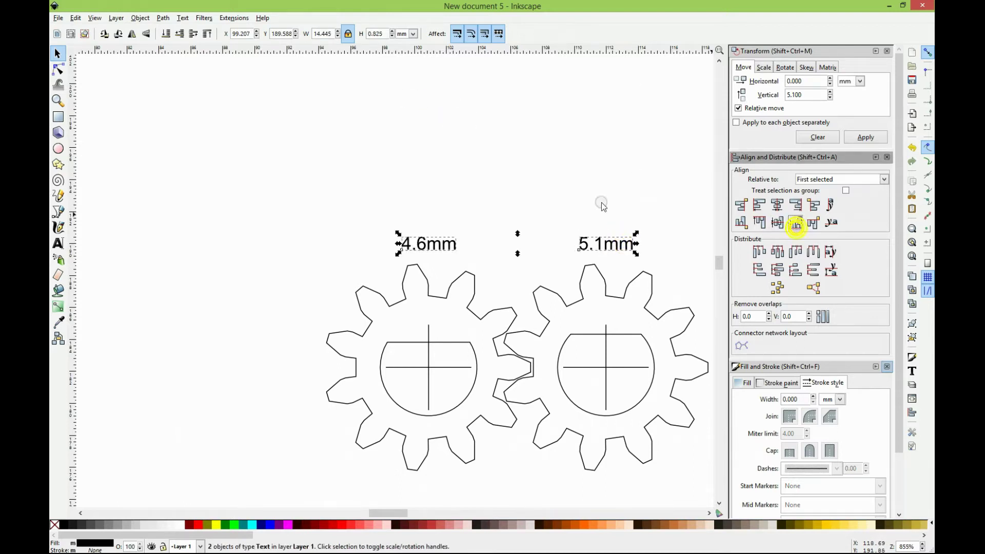
click(490, 148)
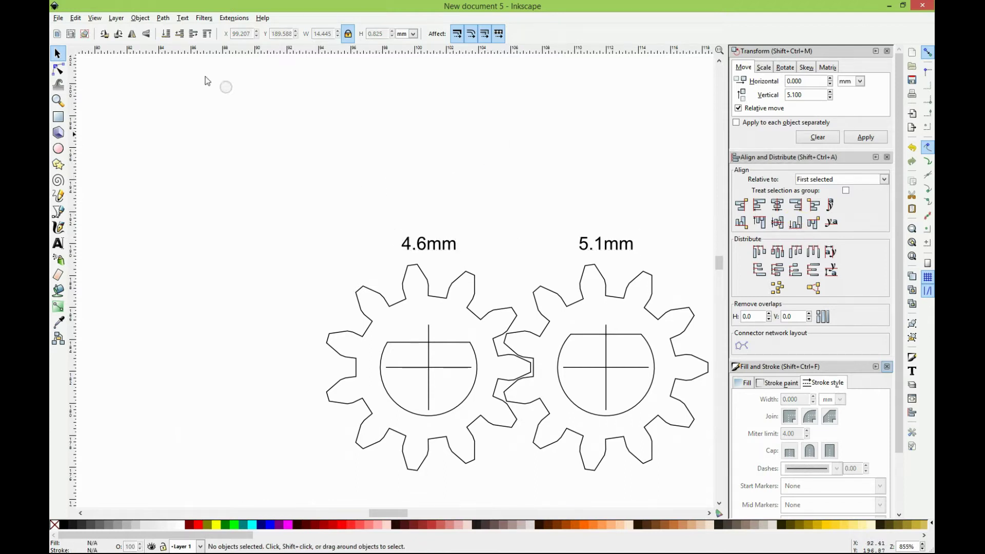
scroll(118, 107, down, 2)
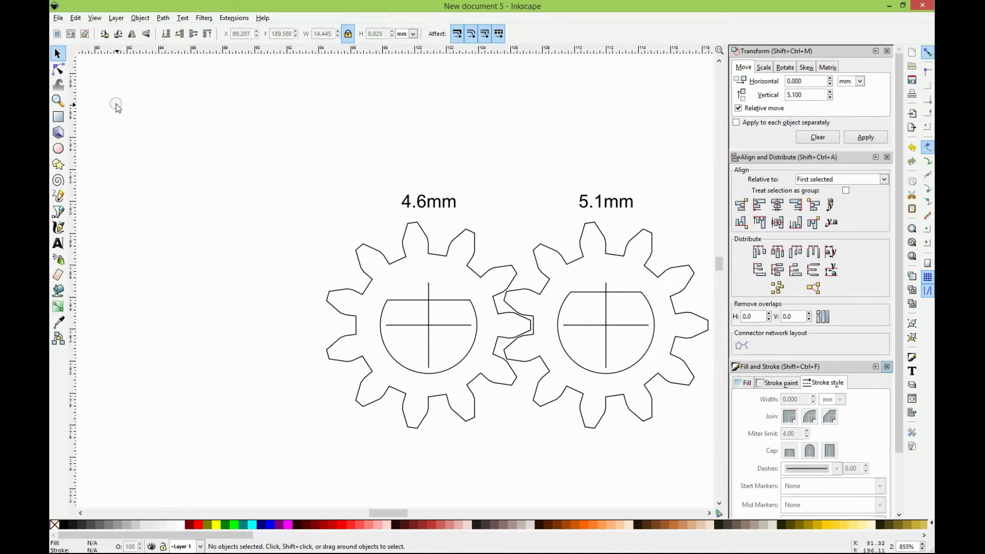
scroll(118, 107, down, 1)
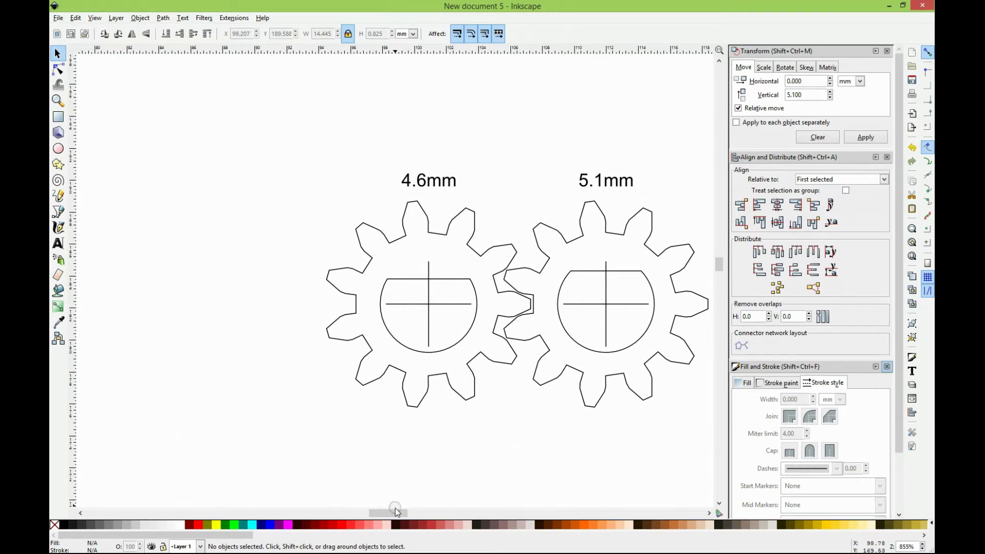
drag(398, 512, 407, 512)
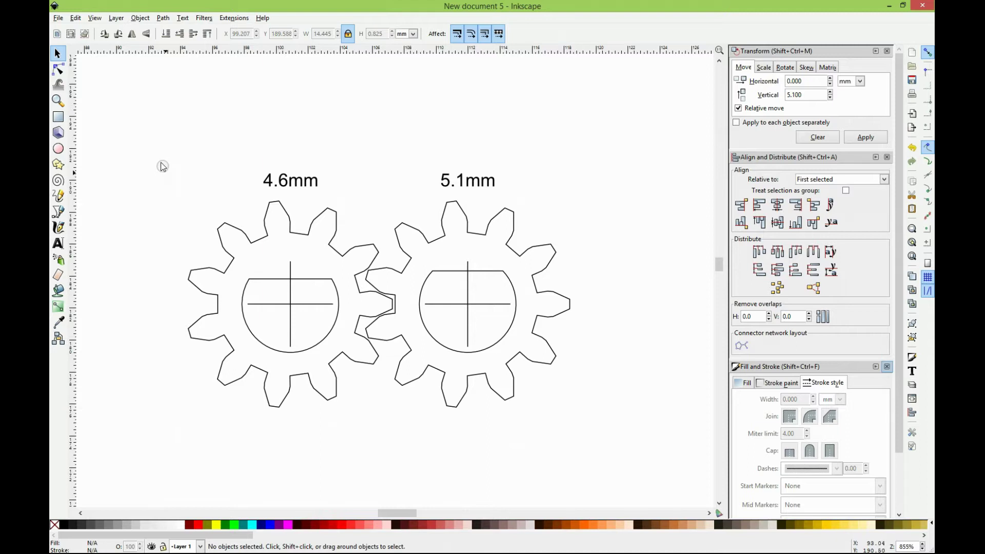
Save the drawing as gears_11t.svg in the dual_encoder folder, overwriting the older file
click(58, 18)
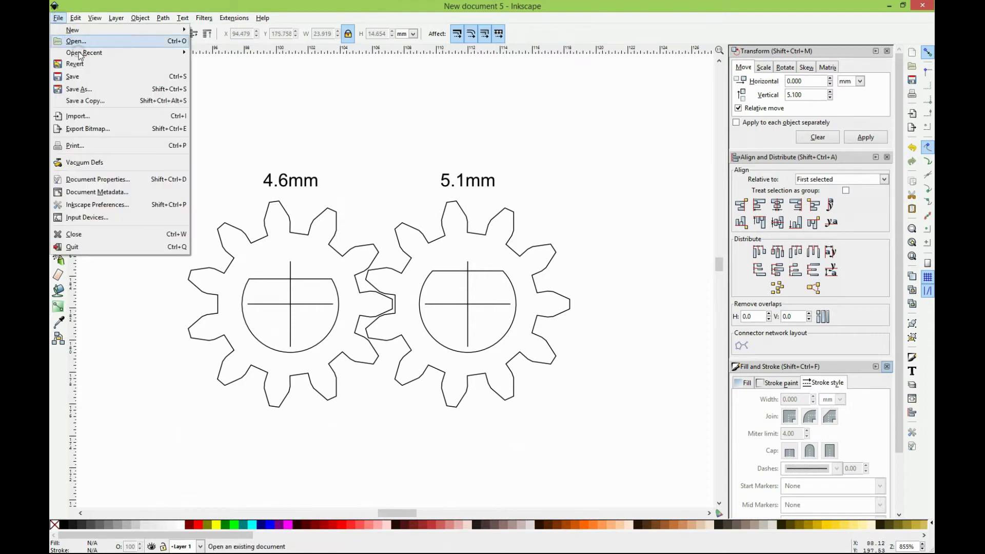
click(90, 90)
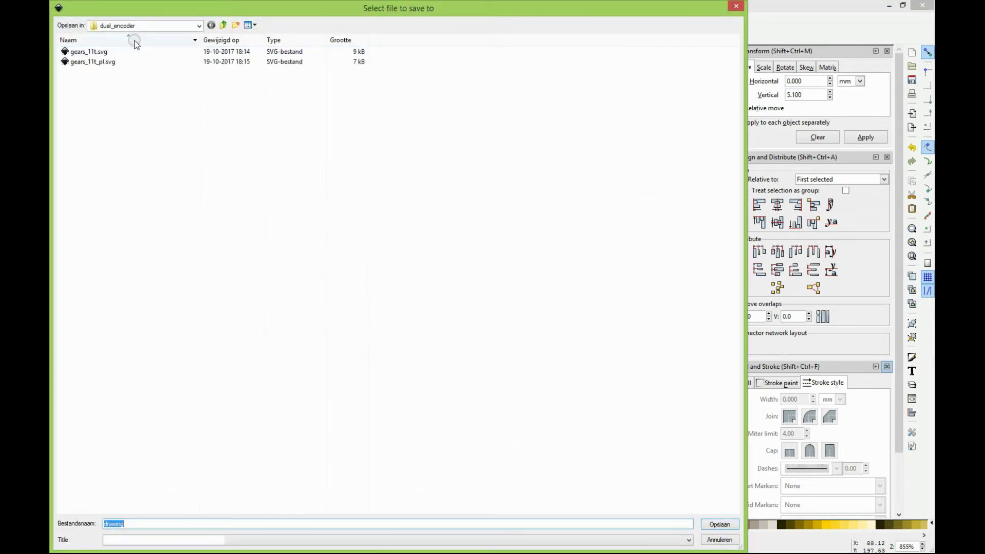
click(113, 63)
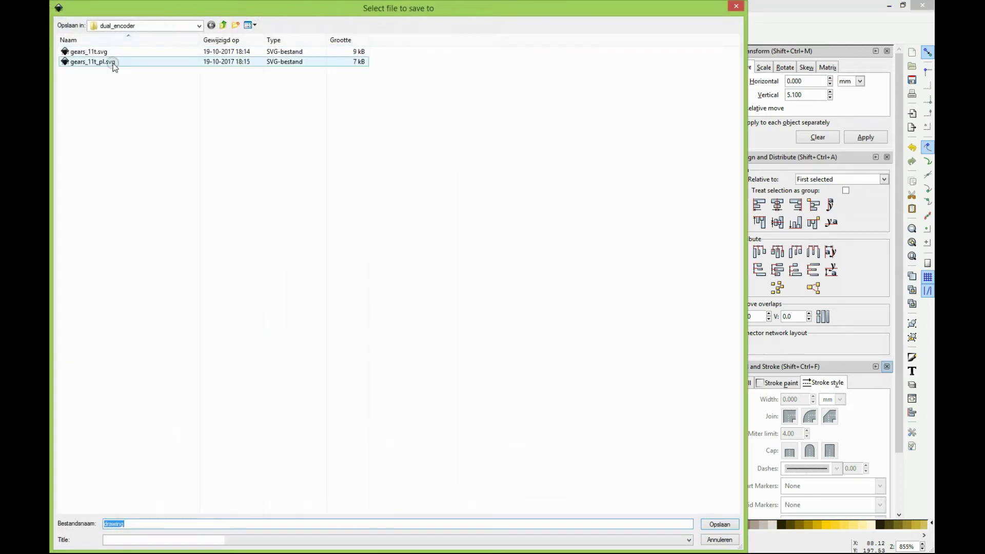
click(110, 63)
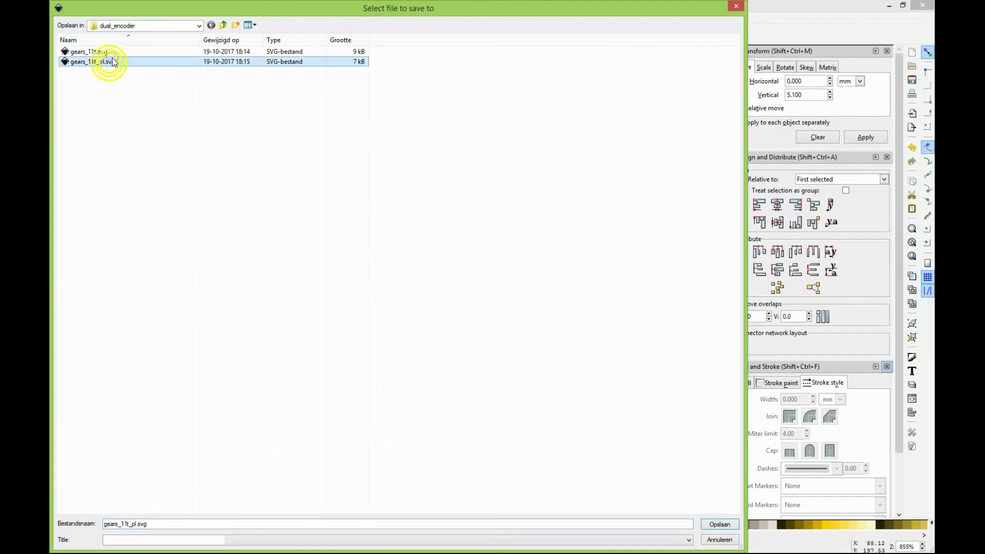
double_click(110, 52)
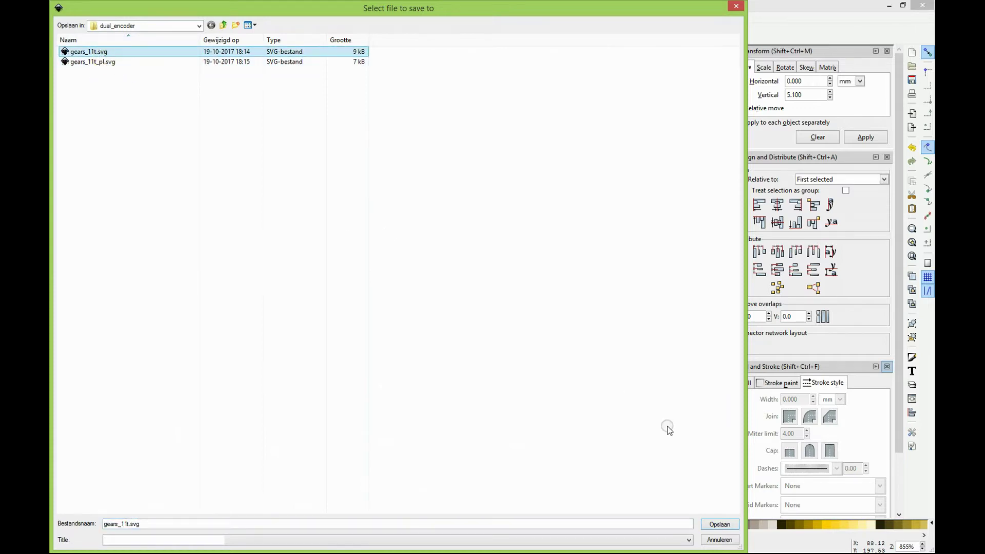
click(719, 525)
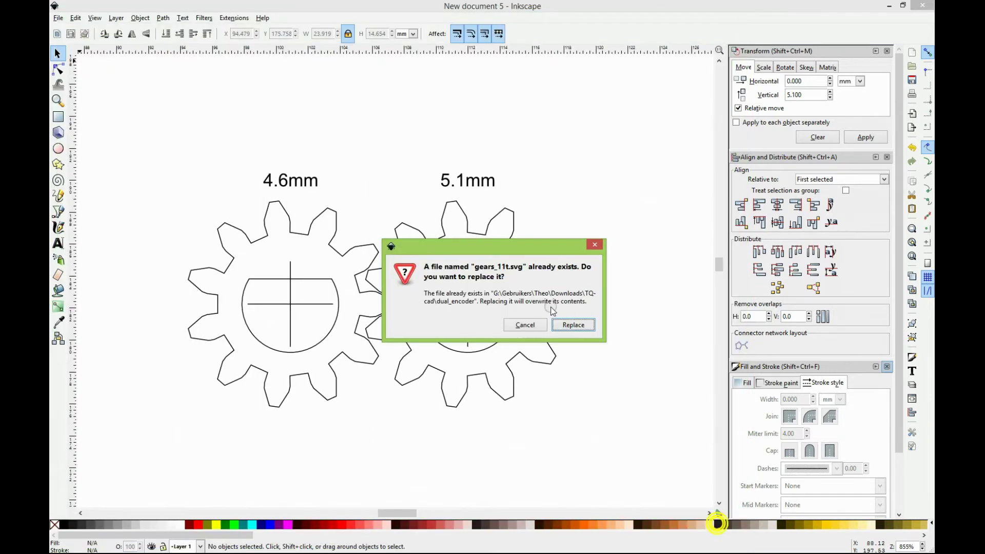
click(573, 329)
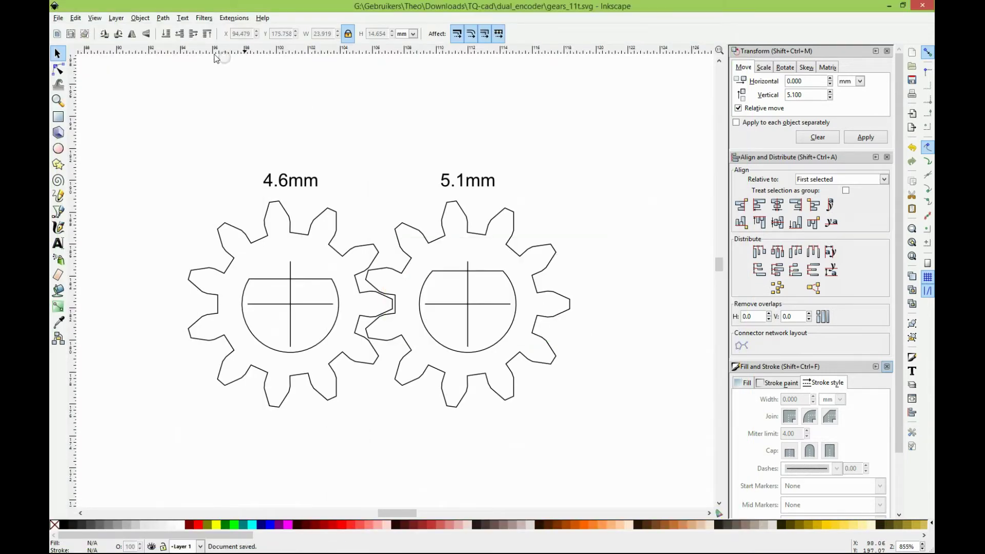
Save a Plain SVG copy named gears_11t_pl.svg, replacing the existing file
click(59, 17)
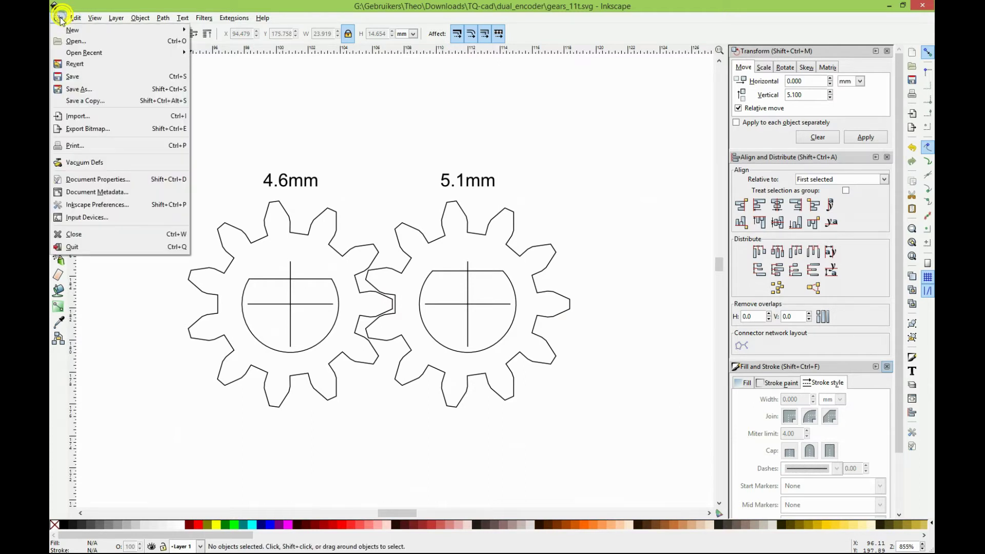
click(102, 90)
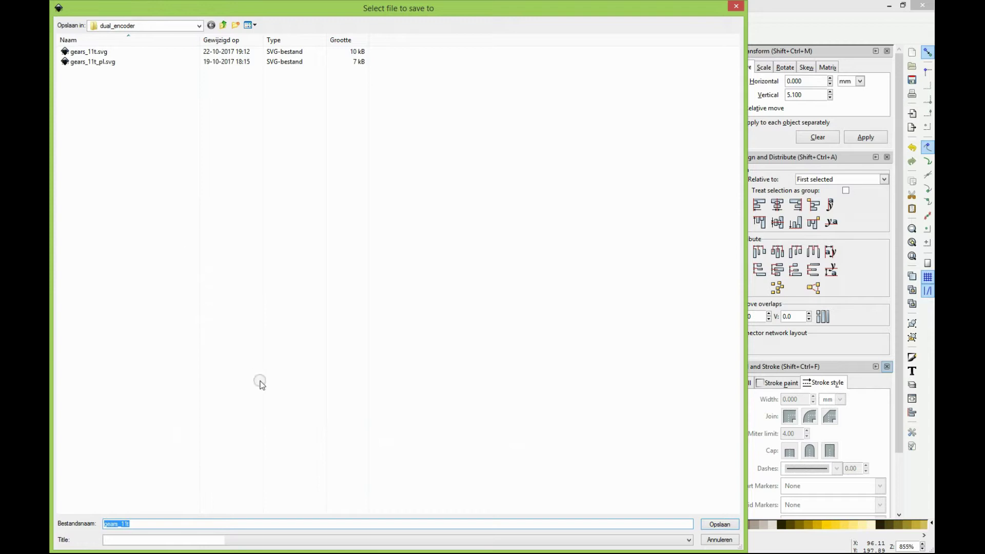
click(204, 542)
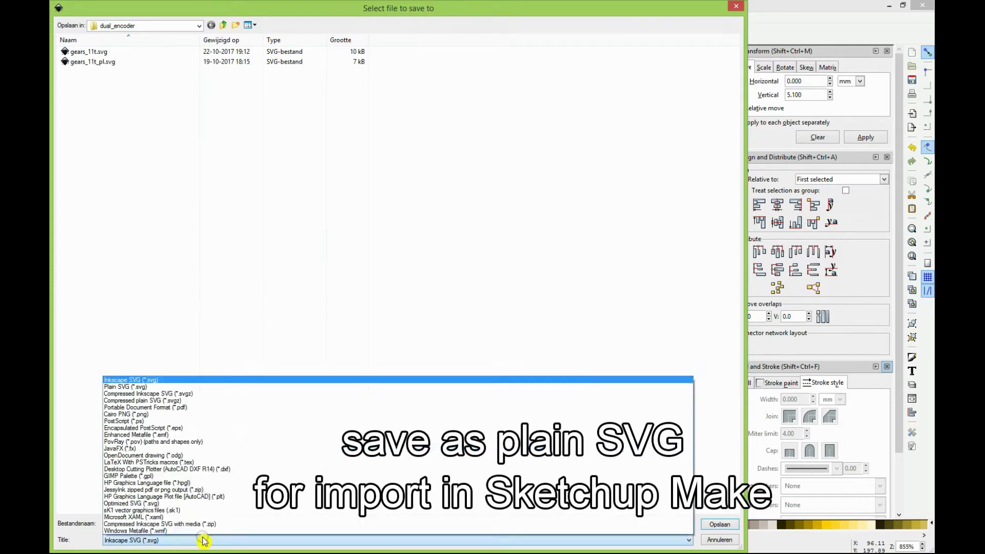
click(158, 387)
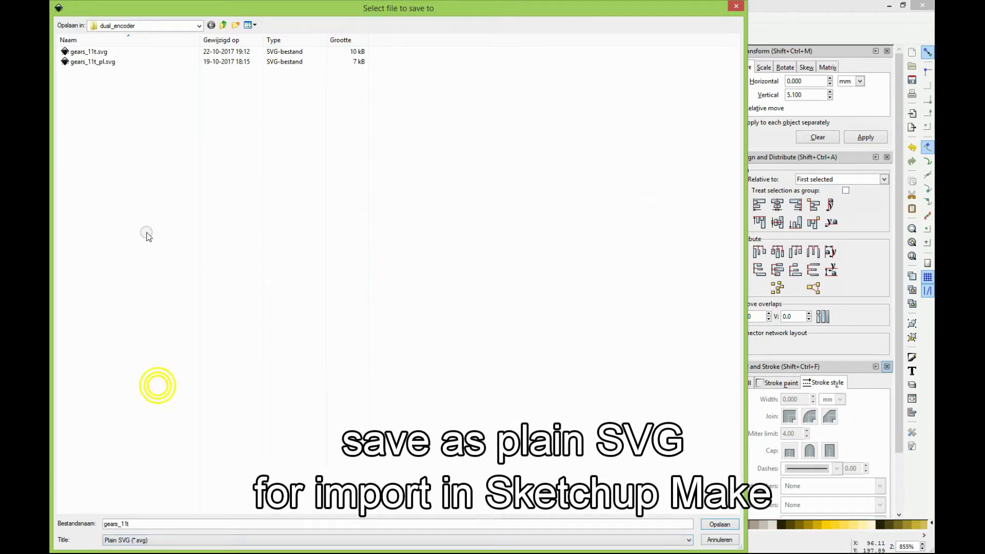
click(99, 62)
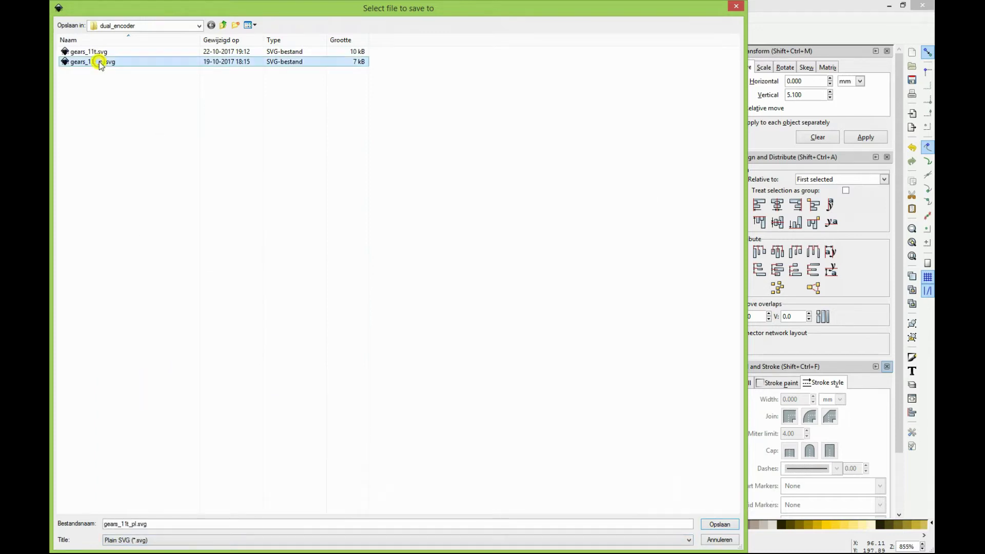
click(719, 526)
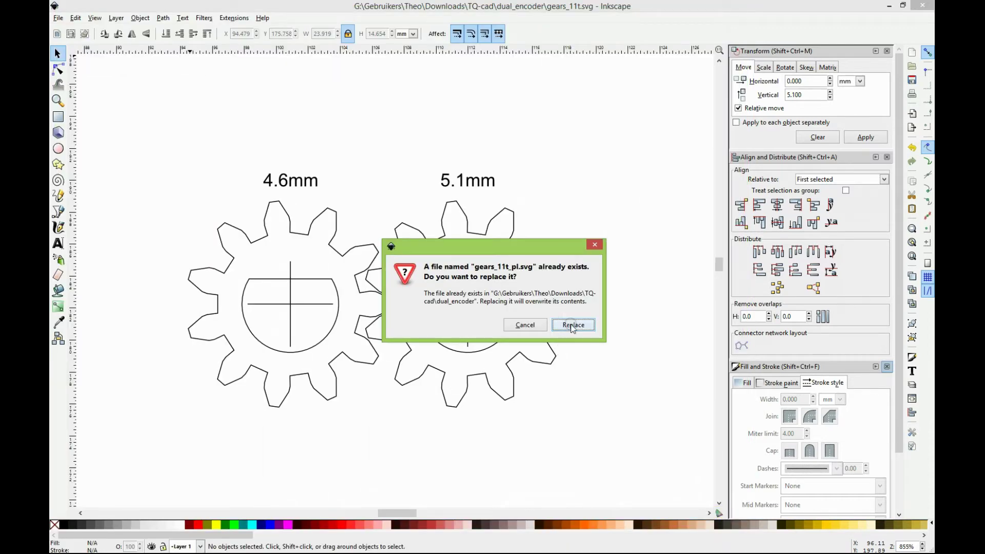
click(573, 325)
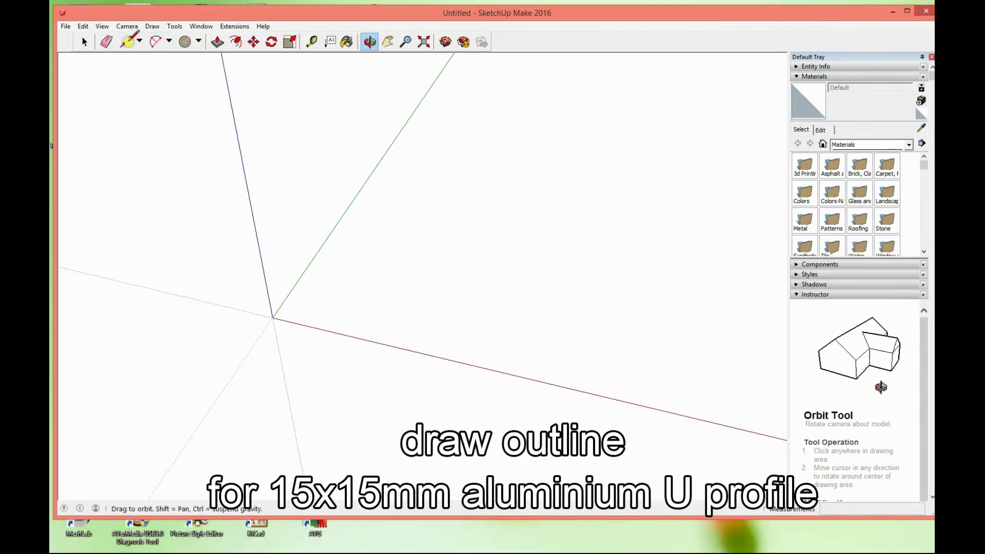
Start a 15mm line from the axes origin along the red axis
click(125, 42)
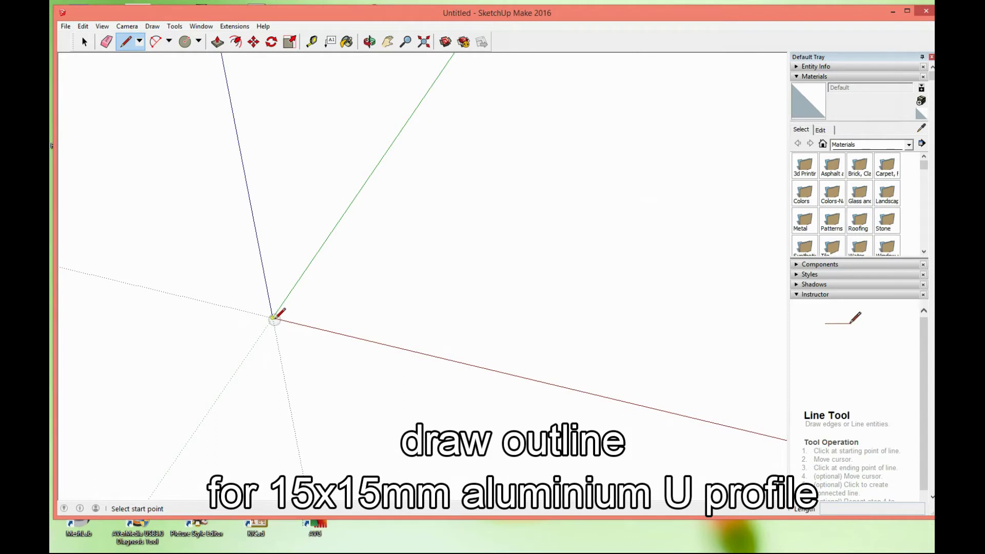
click(272, 318)
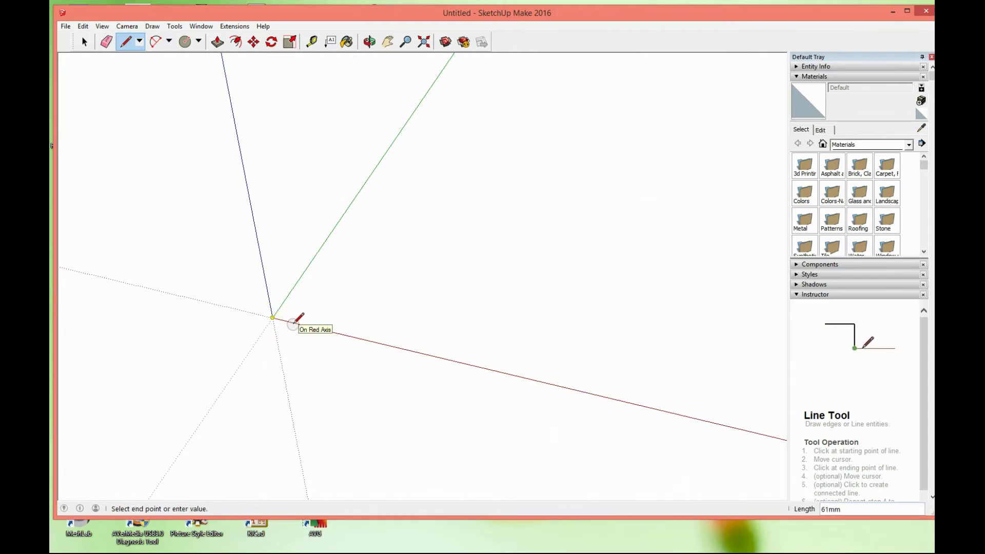
scroll(295, 321, up, 1)
scroll(299, 318, up, 1)
scroll(301, 316, up, 1)
scroll(298, 318, up, 1)
text(15)
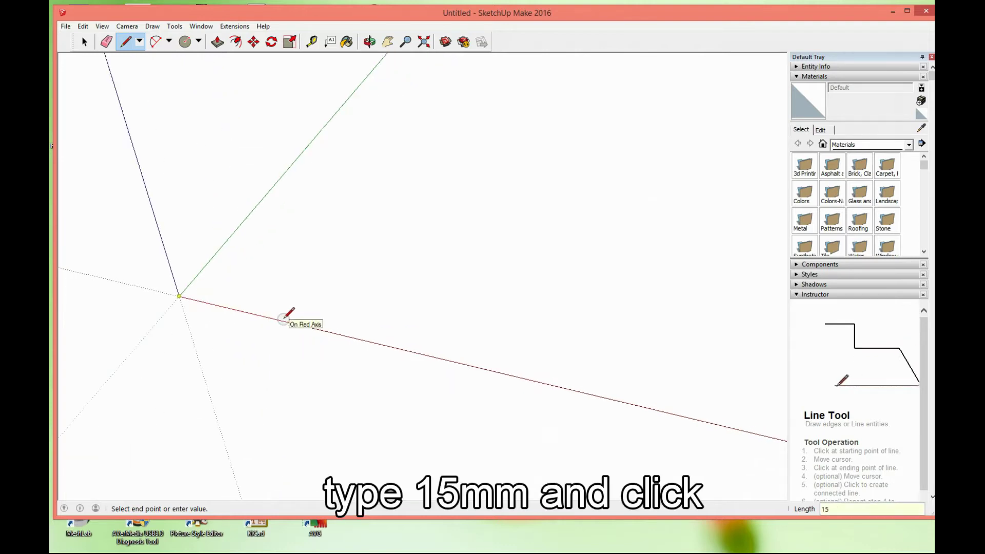
text(mm)
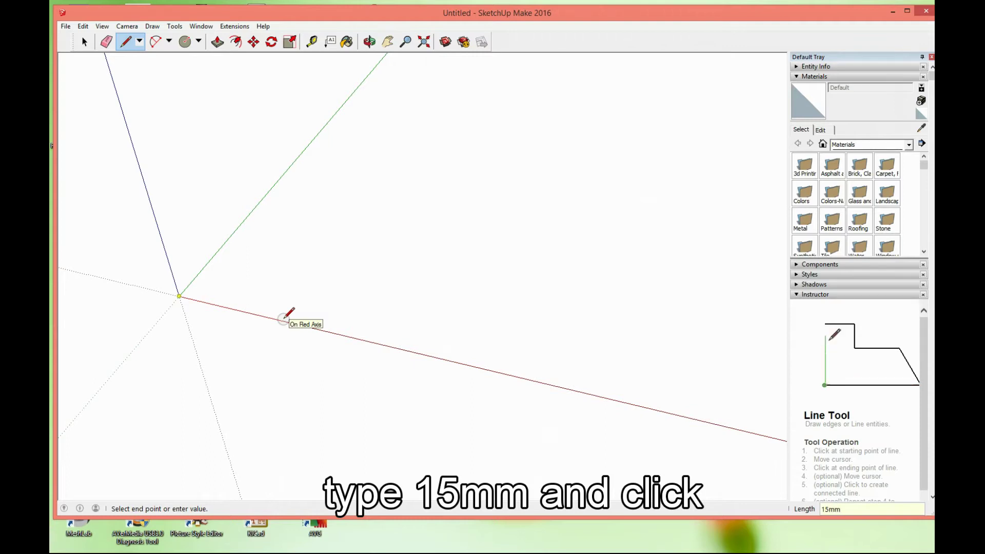
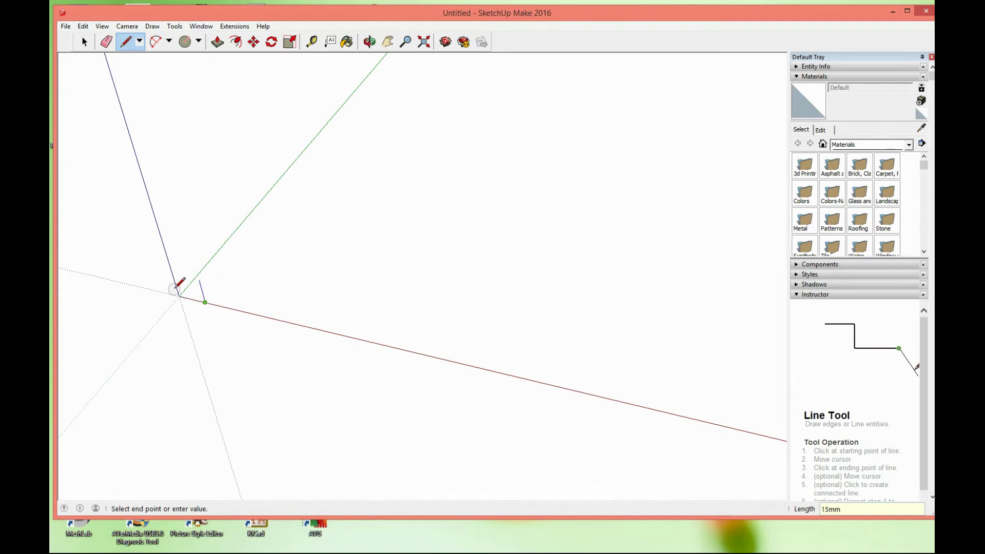
Zoom in and fix the first short edge of the frame outline
scroll(200, 277, up, 1)
scroll(203, 278, up, 1)
scroll(203, 279, up, 1)
scroll(205, 278, up, 1)
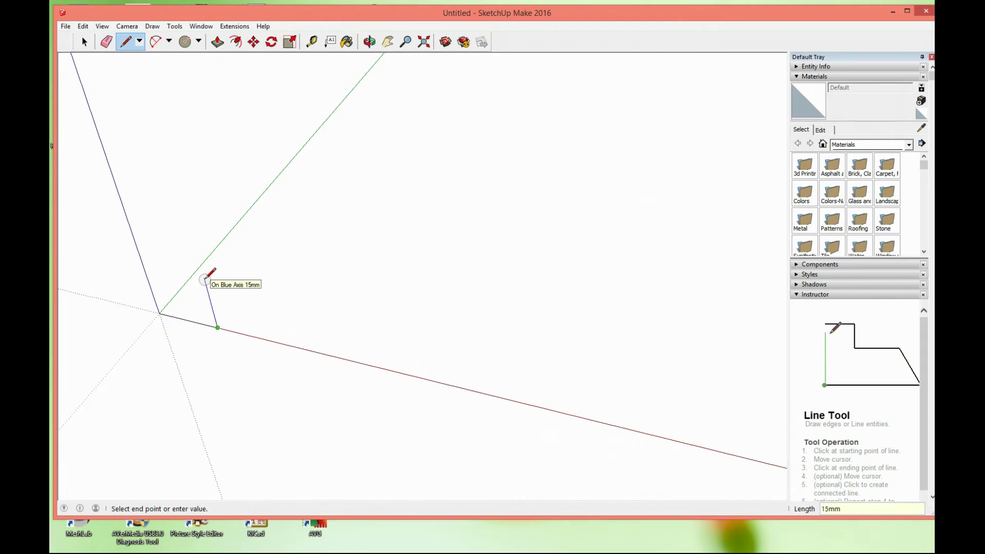
click(204, 277)
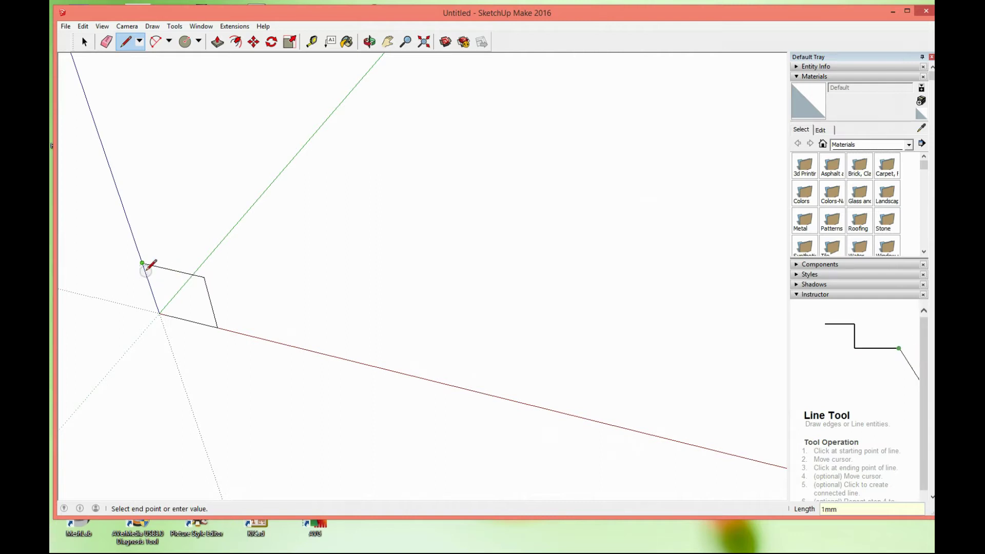
Draw the inner outline edges (13 mm, 11 mm, 2 mm) and close the loop into a frame face
scroll(146, 272, up, 1)
scroll(146, 272, up, 1)
scroll(146, 272, up, 1)
scroll(147, 272, up, 1)
scroll(147, 273, up, 1)
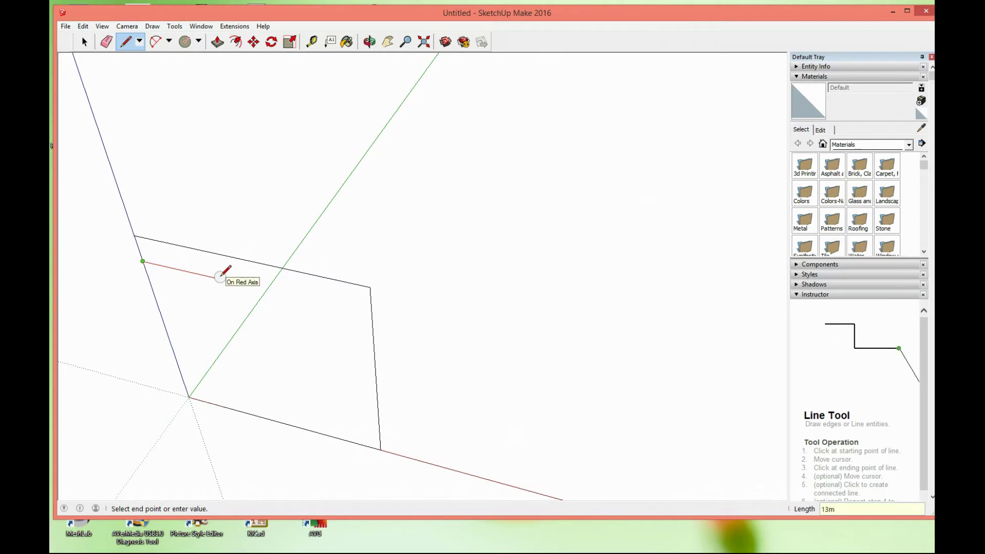
key(Return)
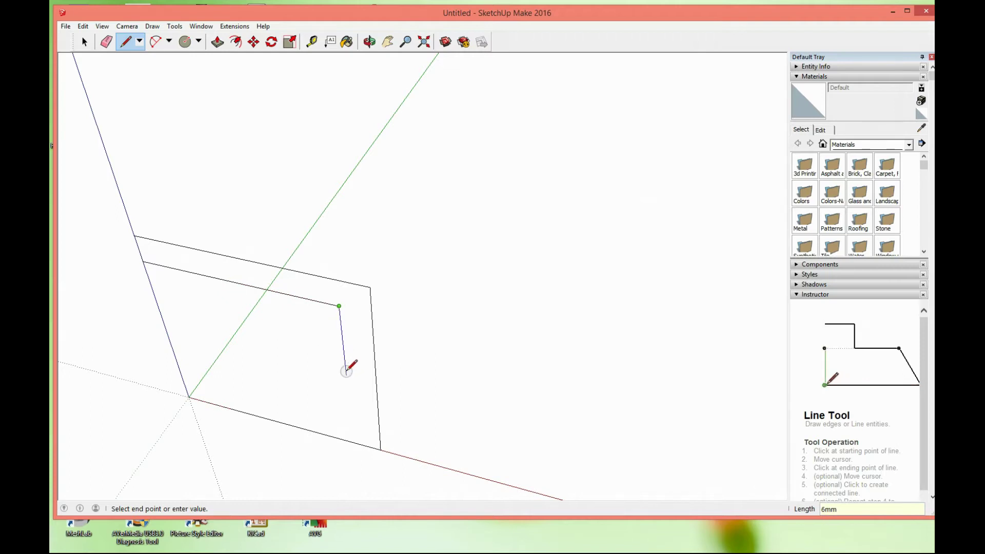
text(1m)
key(Return)
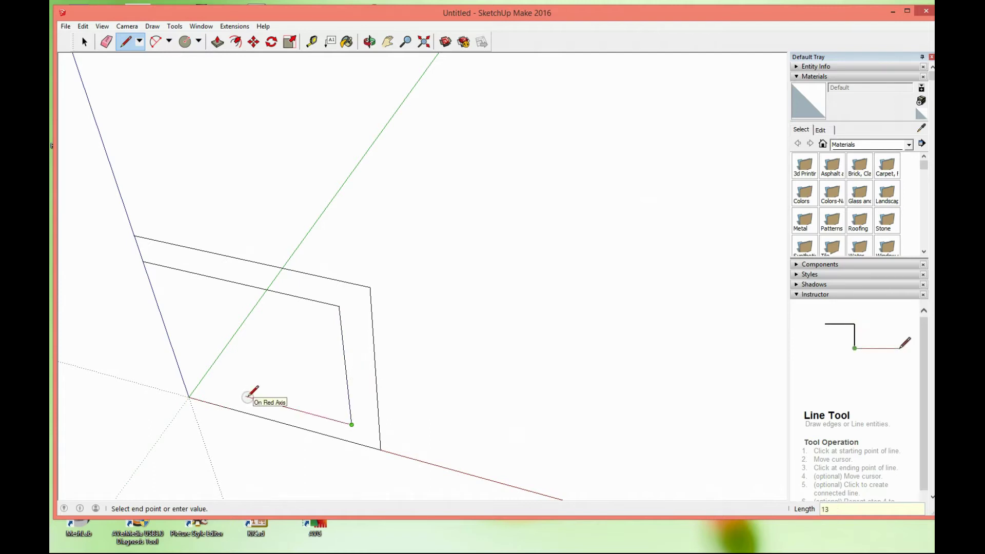
key(Return)
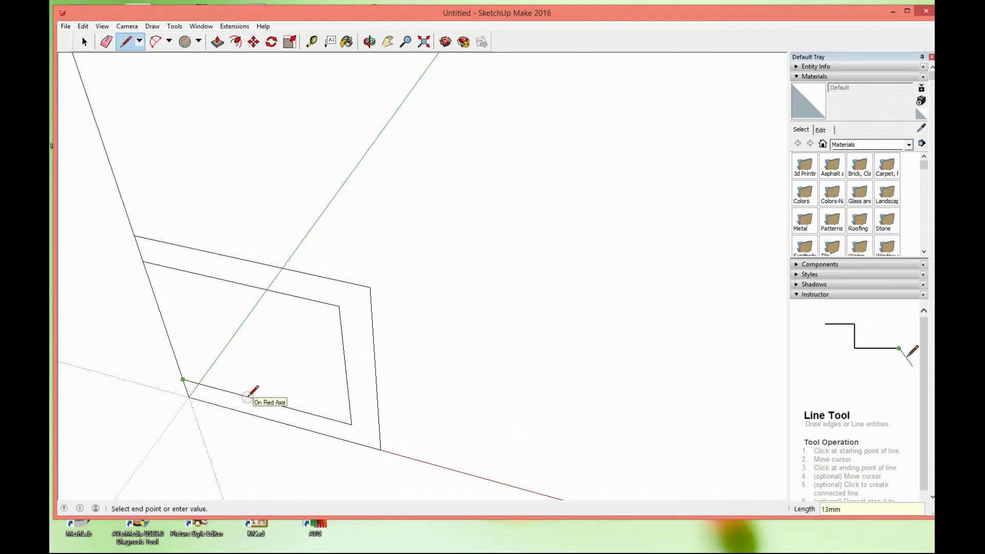
click(189, 397)
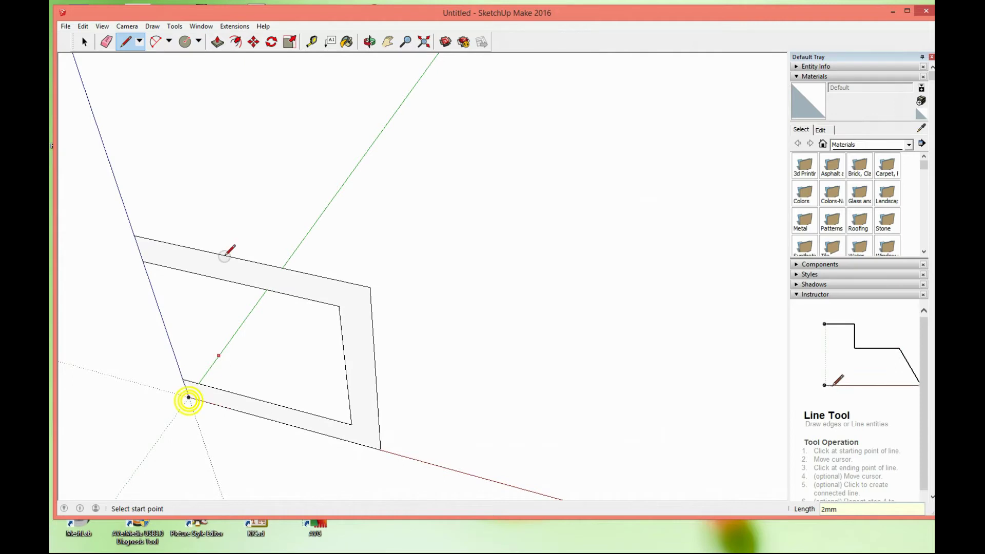
Push/Pull the frame face 26 mm into a solid channel
click(85, 41)
click(254, 272)
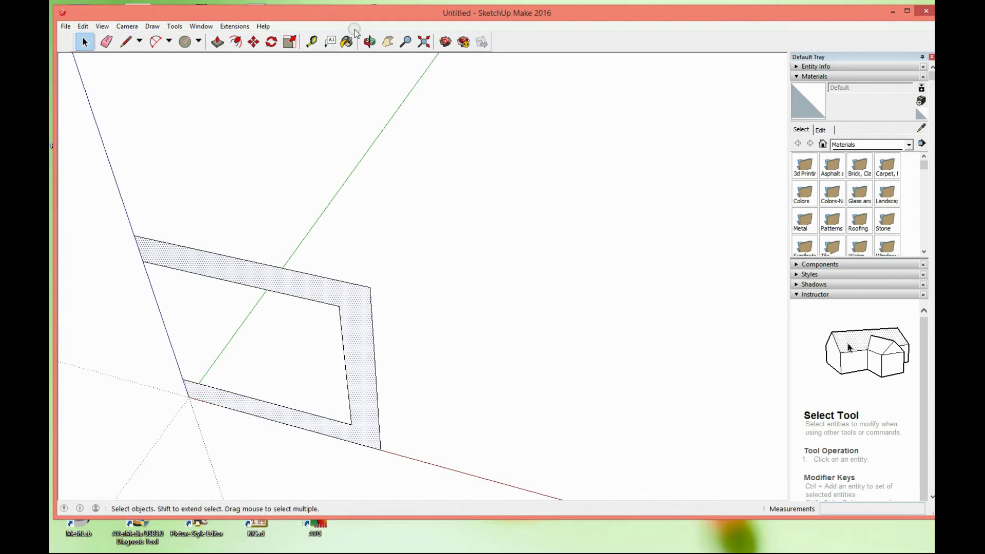
scroll(408, 195, down, 2)
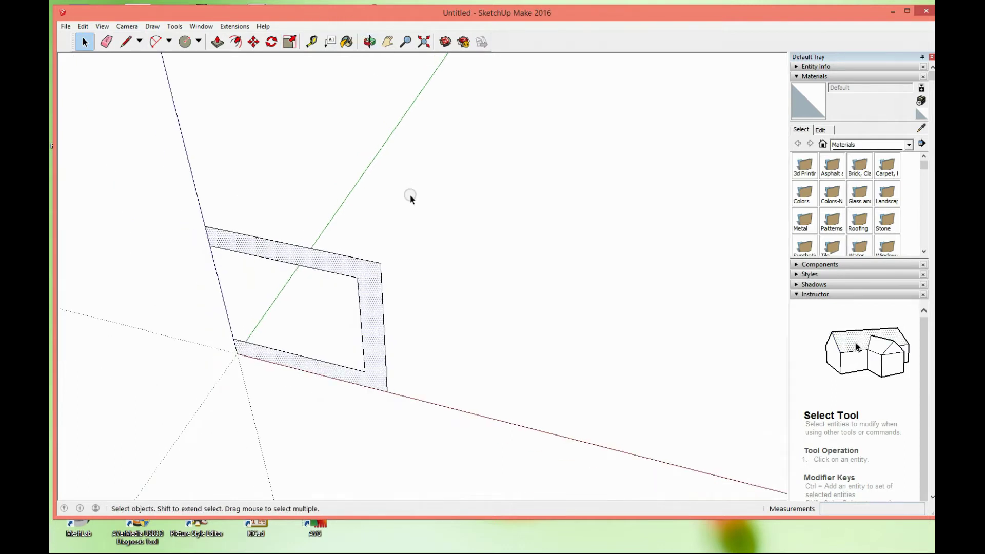
click(369, 42)
drag(430, 296, 286, 173)
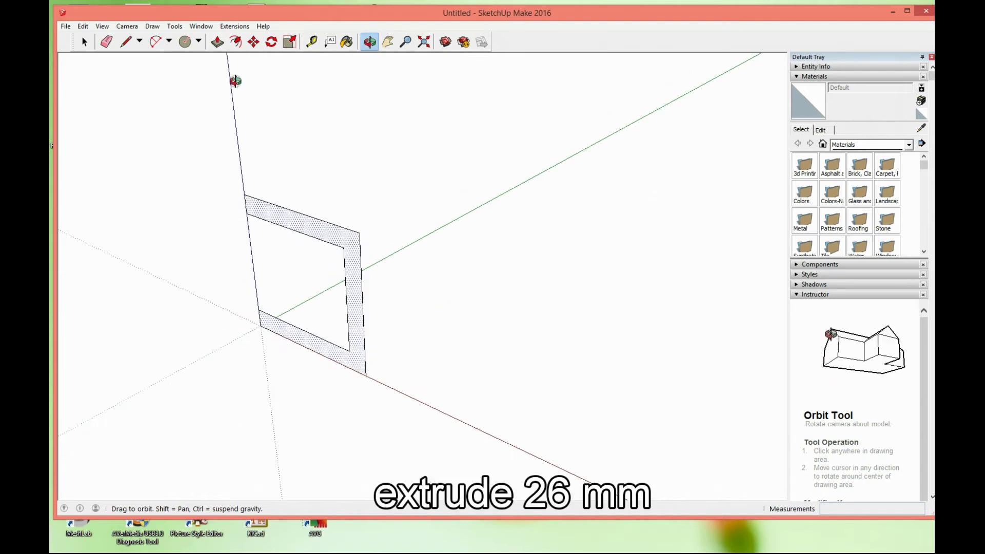
click(222, 46)
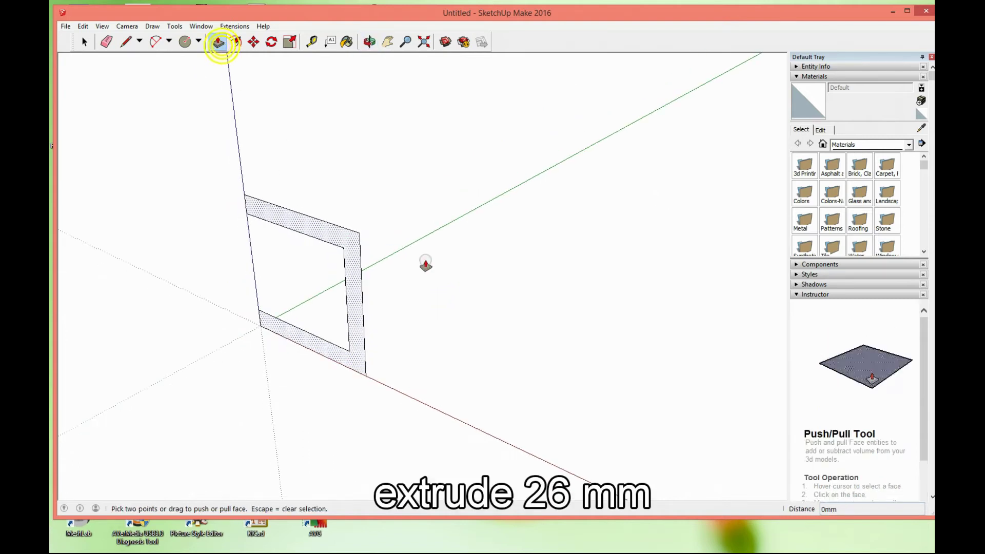
drag(352, 248, 403, 233)
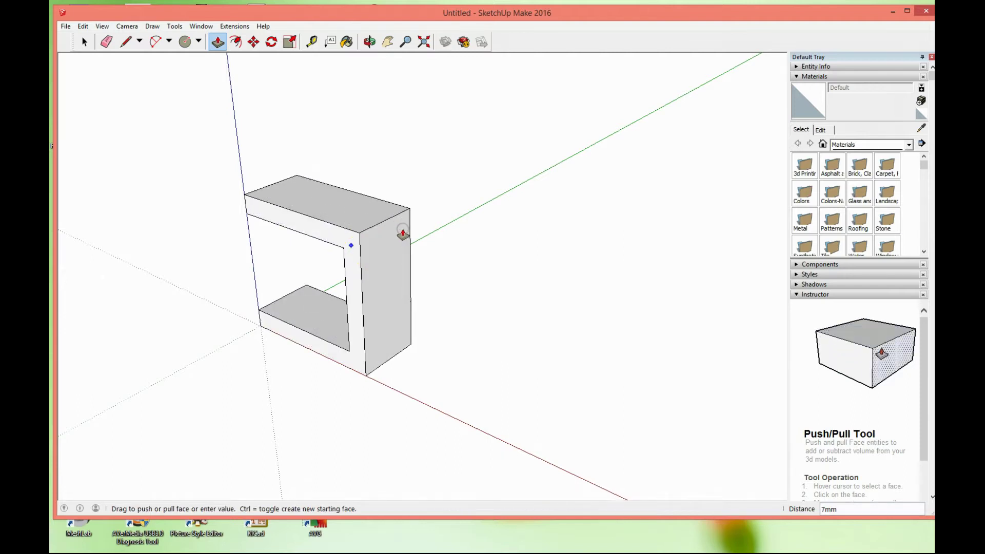
text(6)
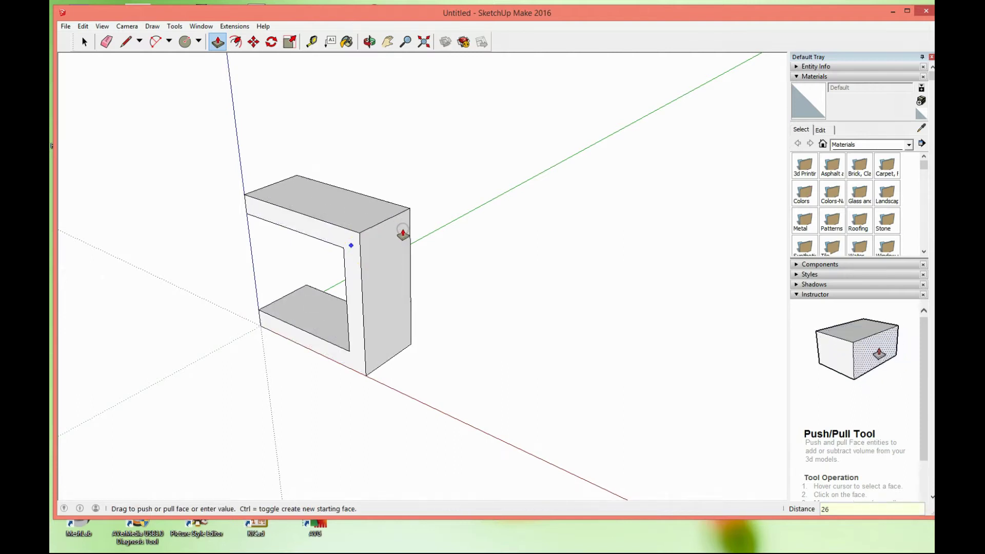
key(Return)
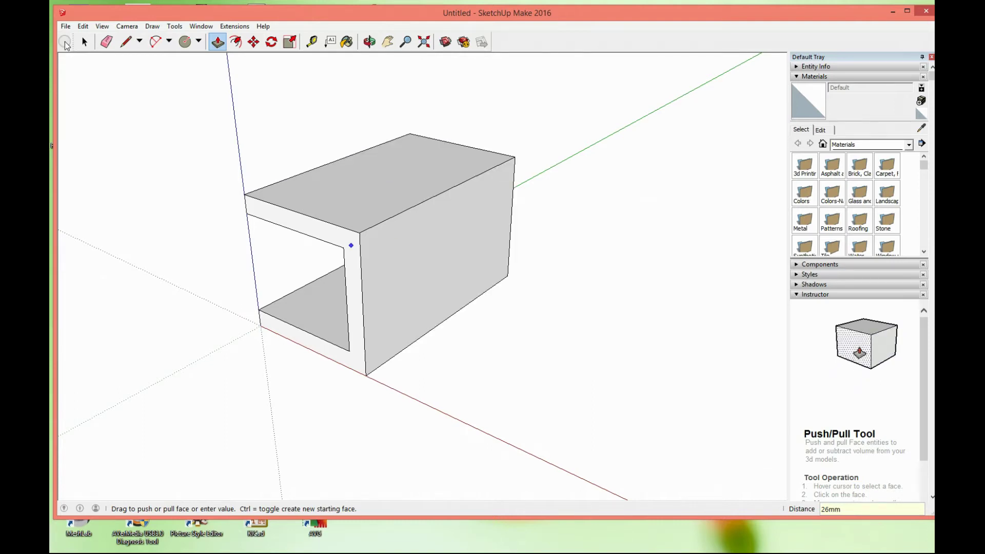
Make the whole extruded frame into a single group and deselect it
click(85, 42)
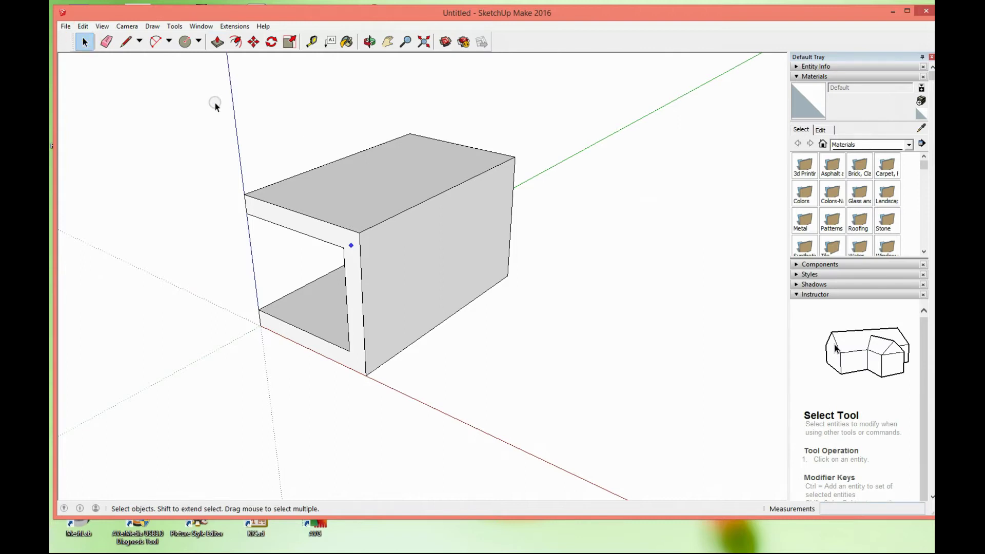
drag(208, 100, 564, 425)
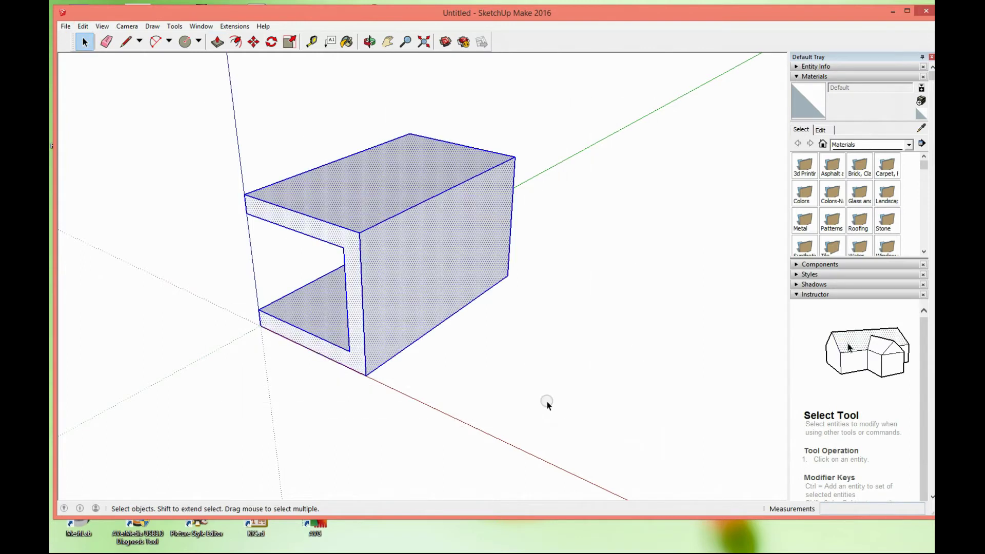
right_click(390, 177)
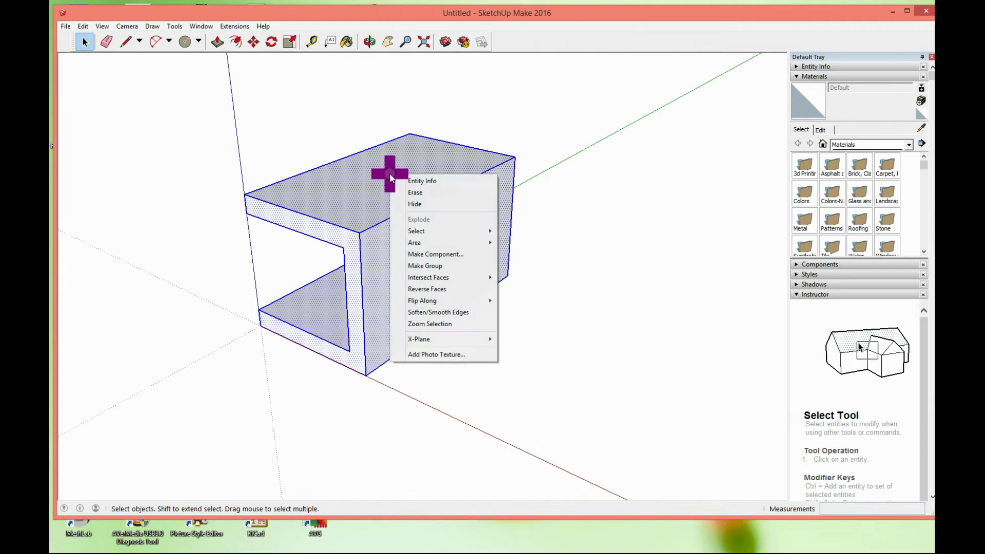
click(441, 266)
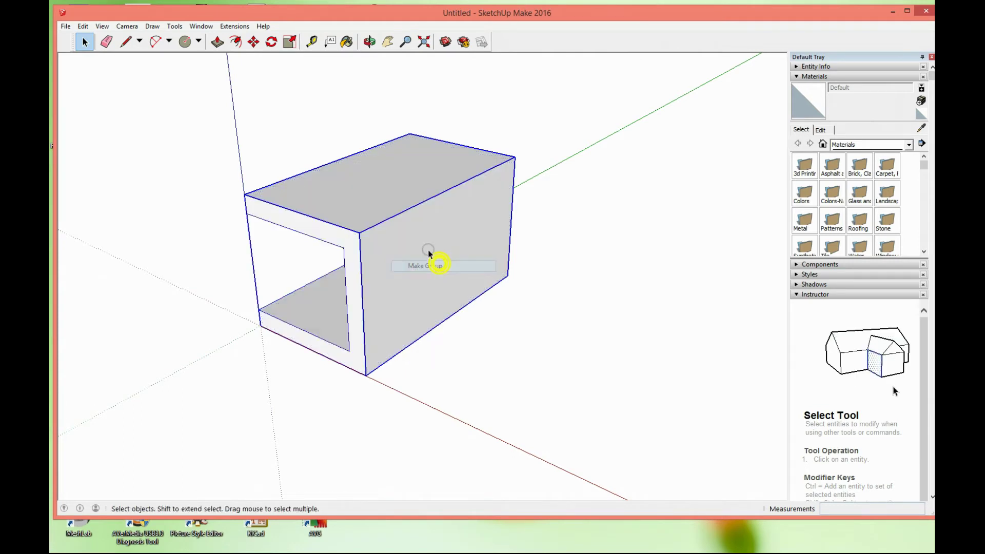
click(302, 79)
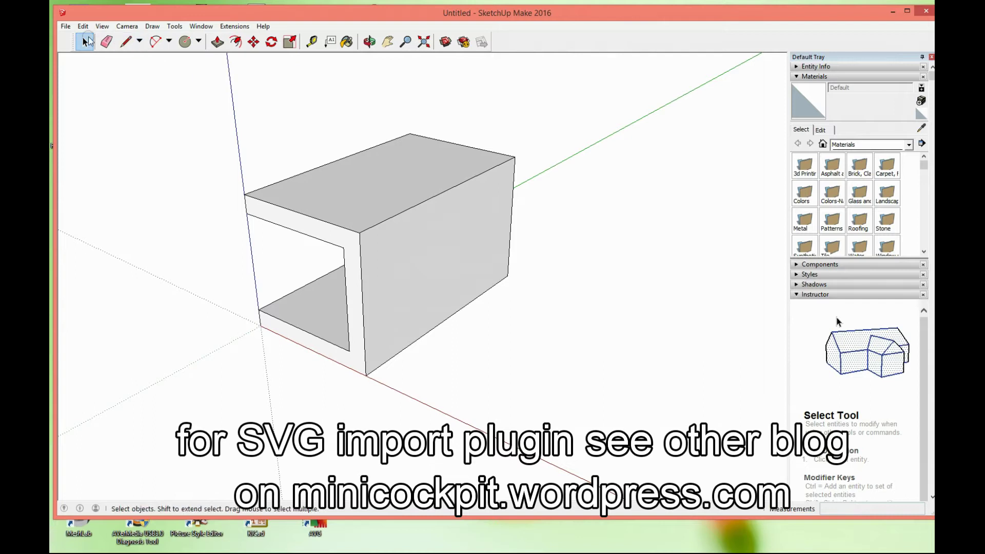
Import gears_11t_pl.svg from TQ-cad > dual_encoder via Extensions > Import SVG File
click(234, 26)
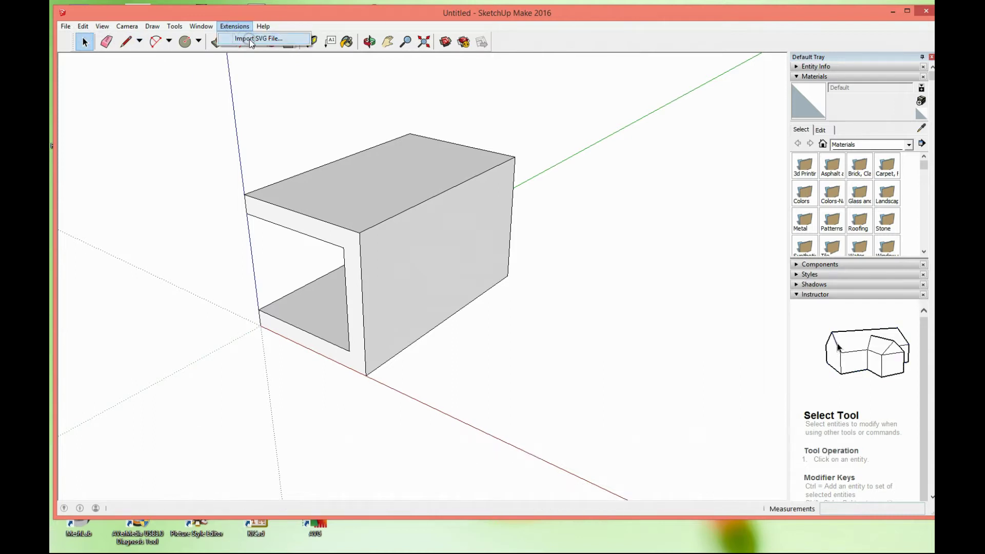
click(250, 39)
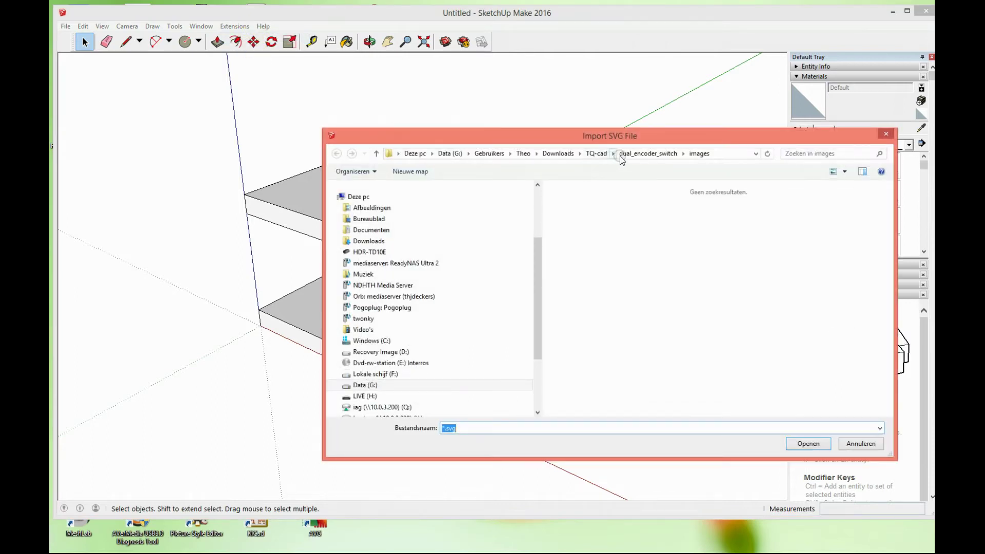
click(596, 154)
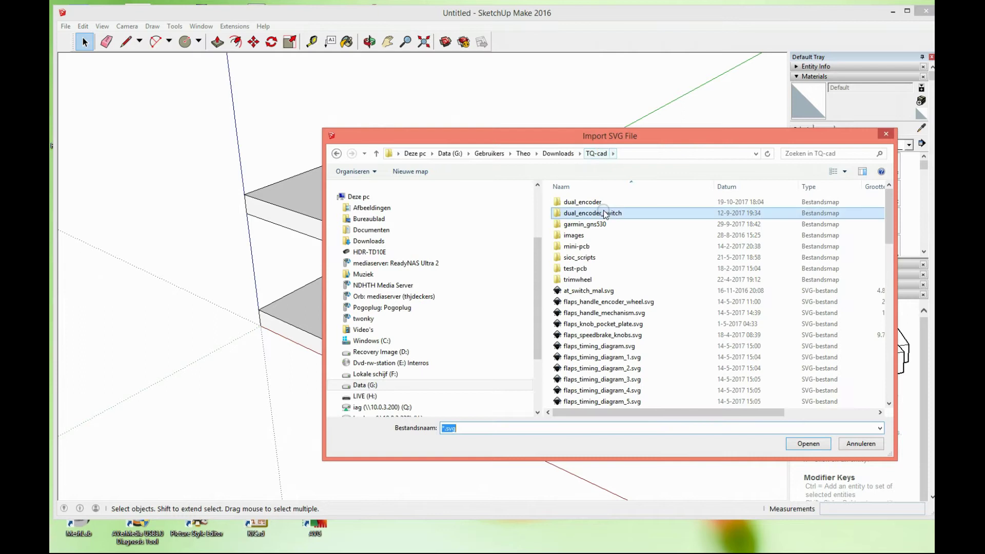
click(599, 203)
double_click(599, 203)
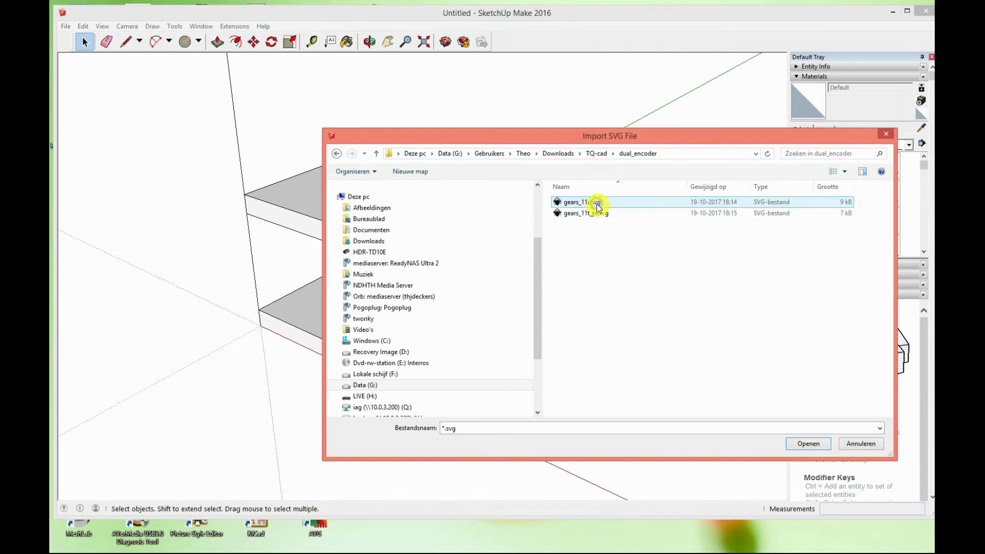
click(604, 218)
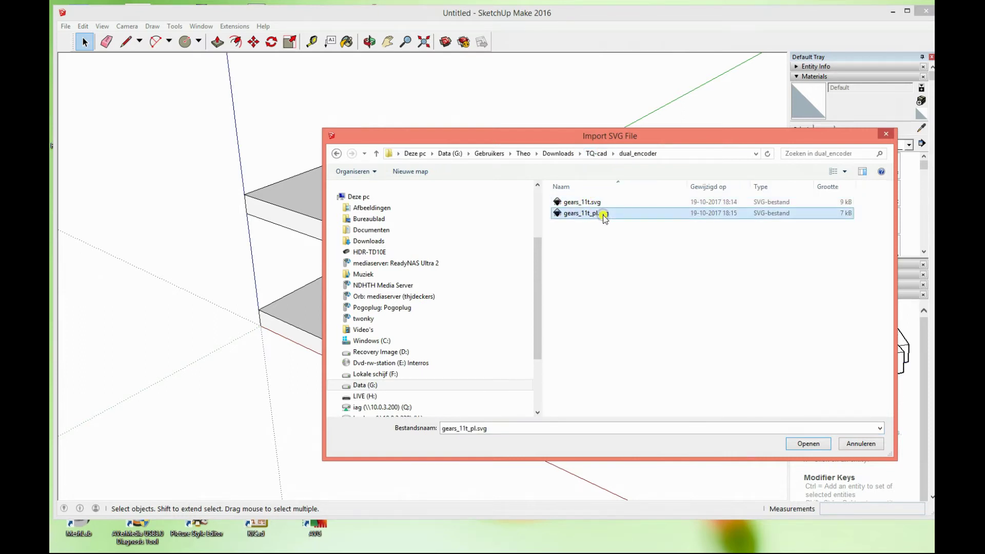
click(804, 444)
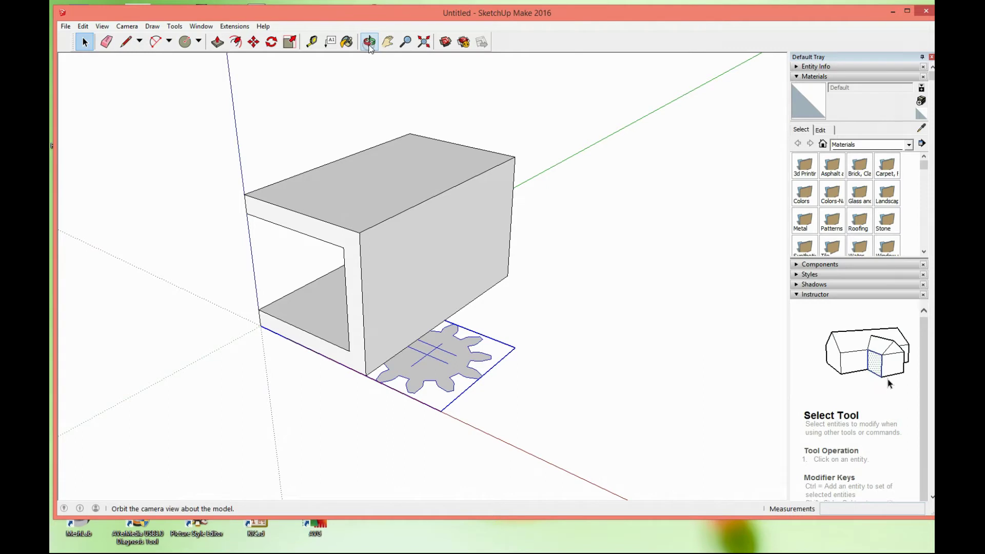
Orbit to a front view and place a copy of the gear beside the original
click(371, 49)
mouse_move(363, 244)
mouse_down()
mouse_move(424, 169)
mouse_move(425, 151)
mouse_move(391, 337)
mouse_move(394, 241)
mouse_move(340, 266)
mouse_up()
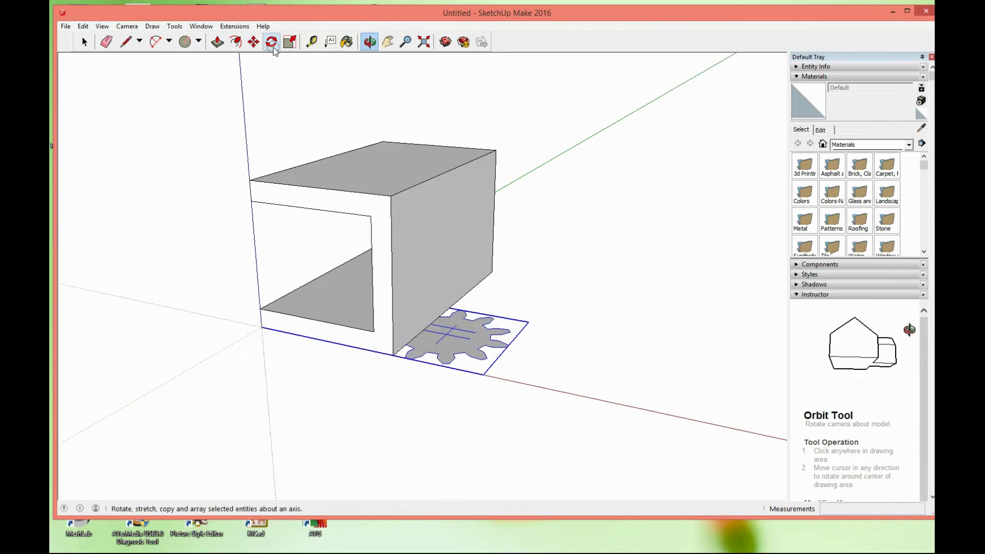
click(254, 42)
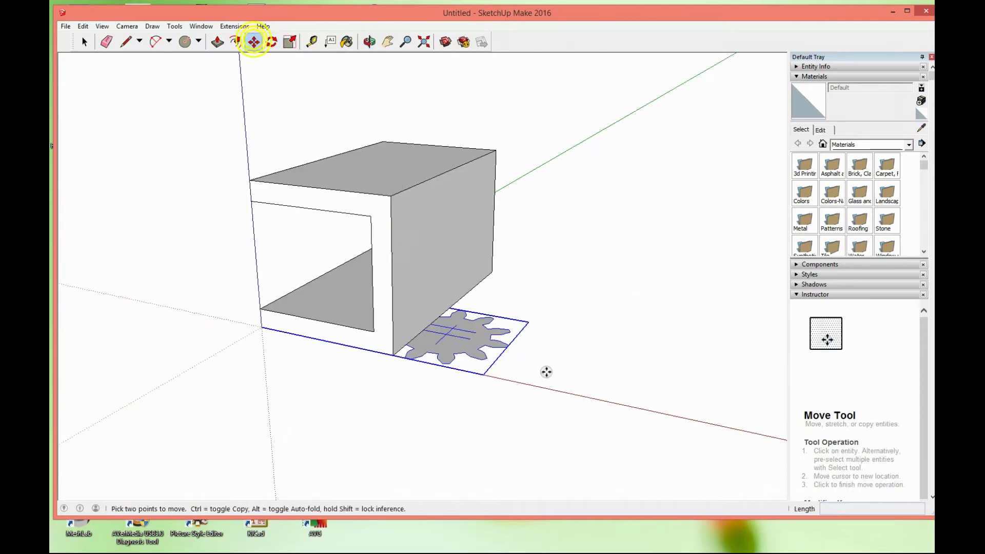
click(450, 334)
key(ctrl)
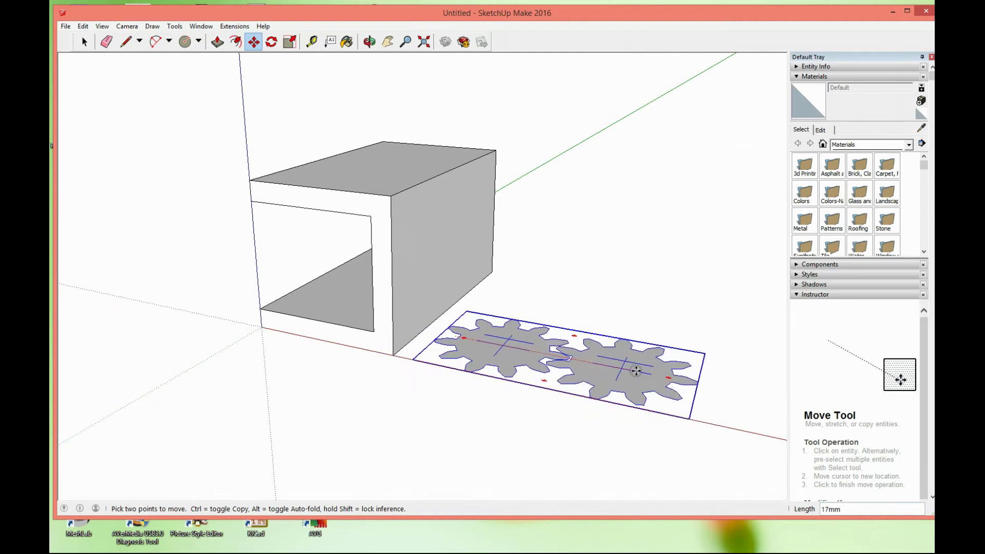
click(642, 370)
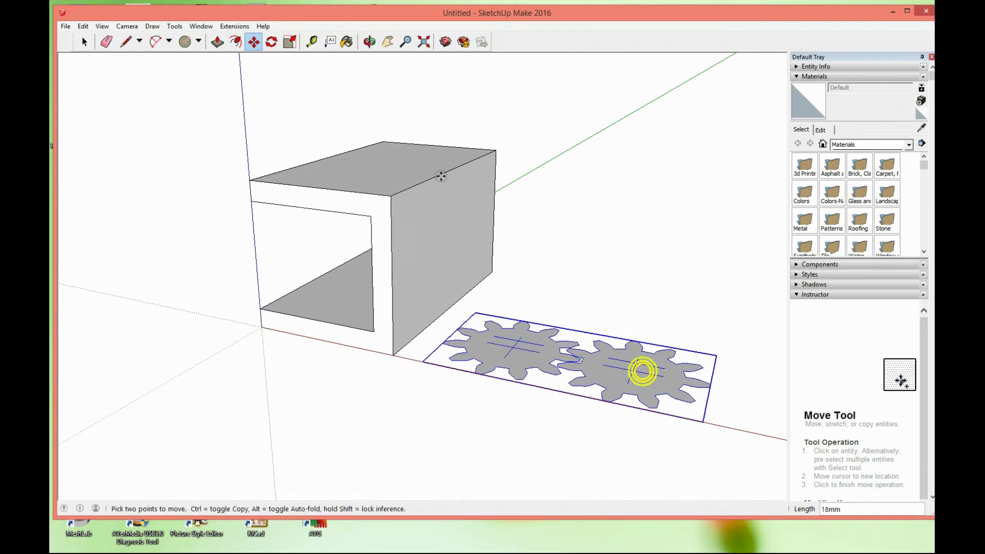
Rotate the gears exactly 90° about the left gear's centre, then deselect
click(266, 41)
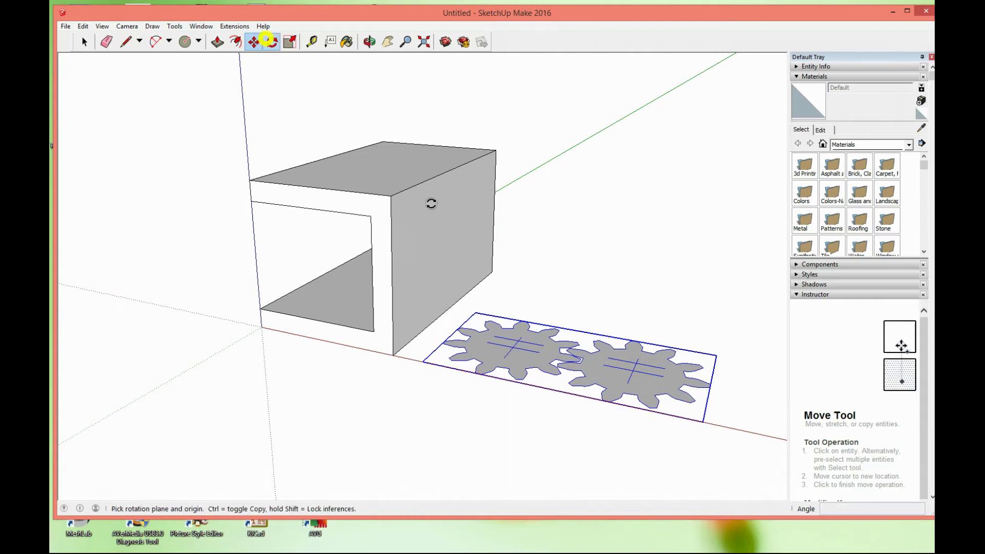
click(521, 349)
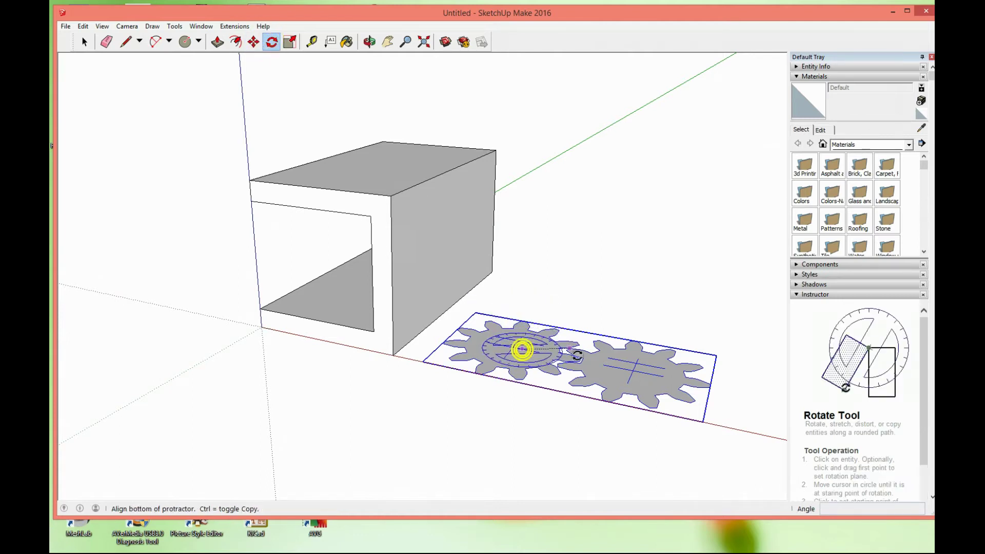
click(632, 371)
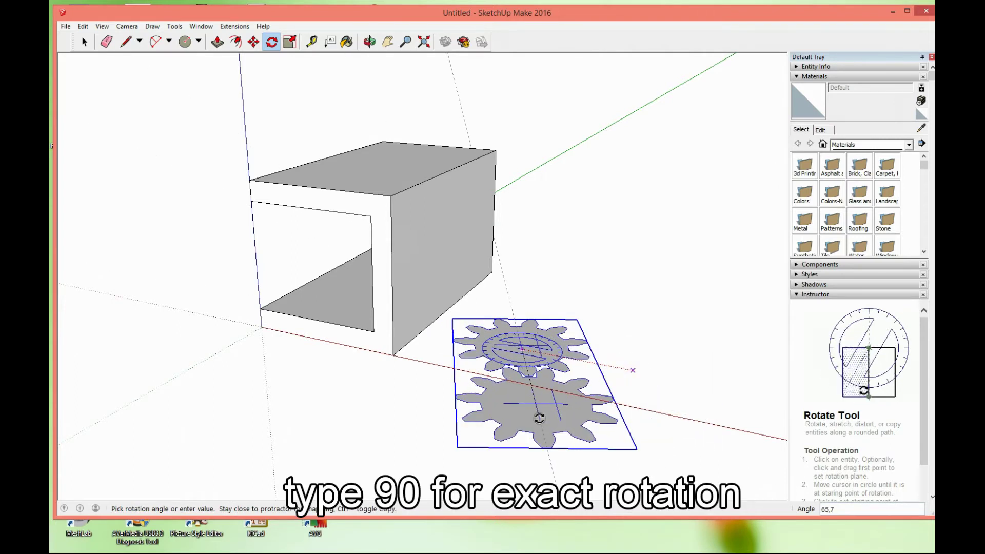
text(90)
key(Return)
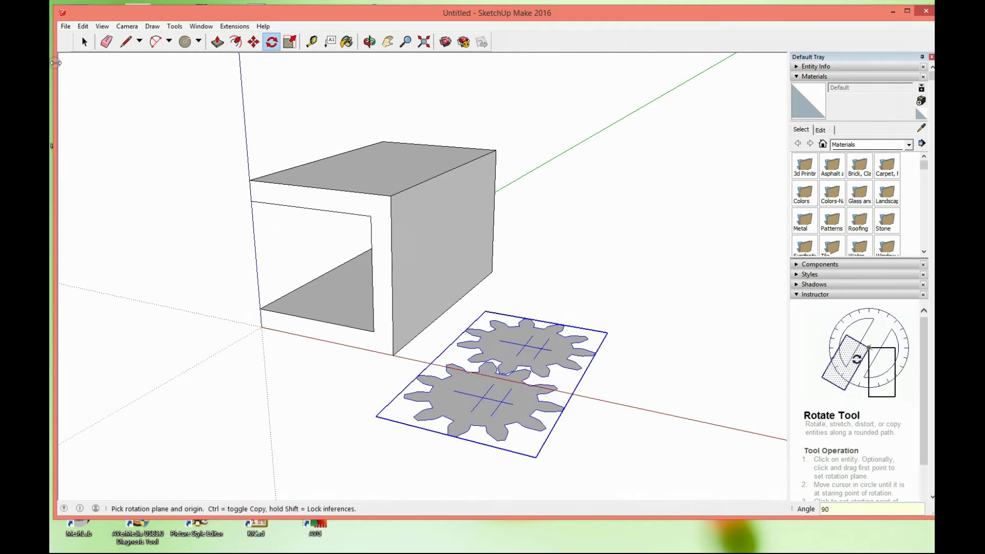
click(84, 43)
click(85, 43)
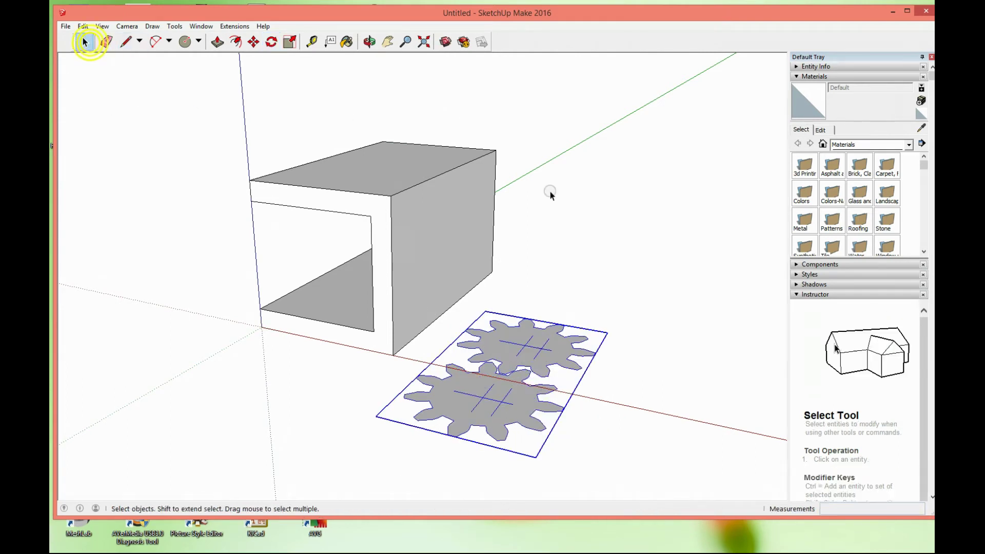
click(585, 216)
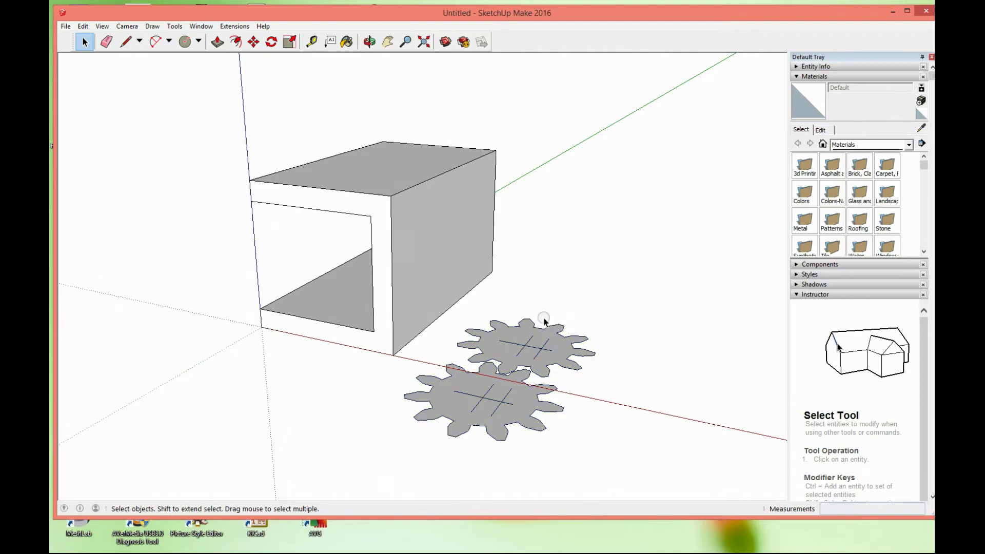
Explode the gear group three levels deep
click(528, 337)
right_click(528, 336)
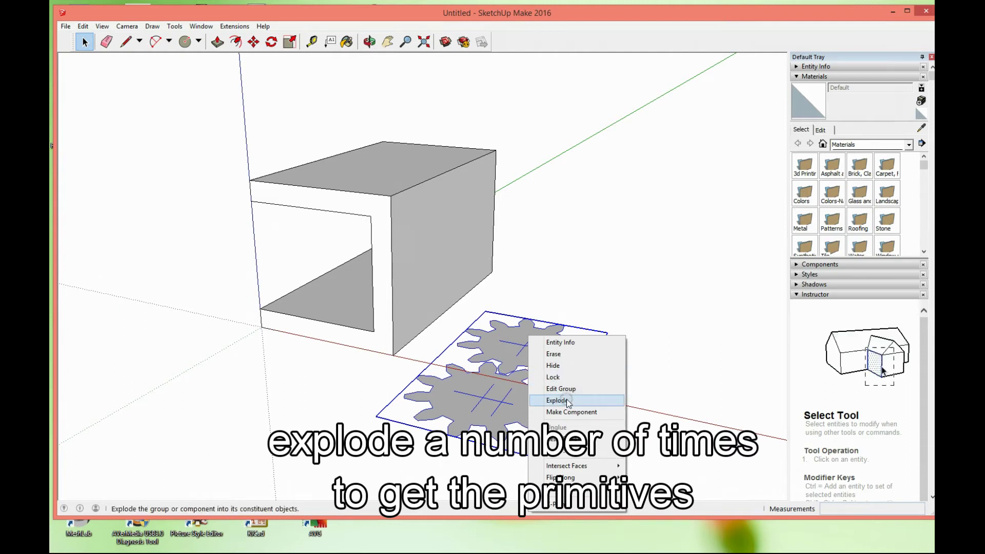
click(568, 401)
right_click(530, 347)
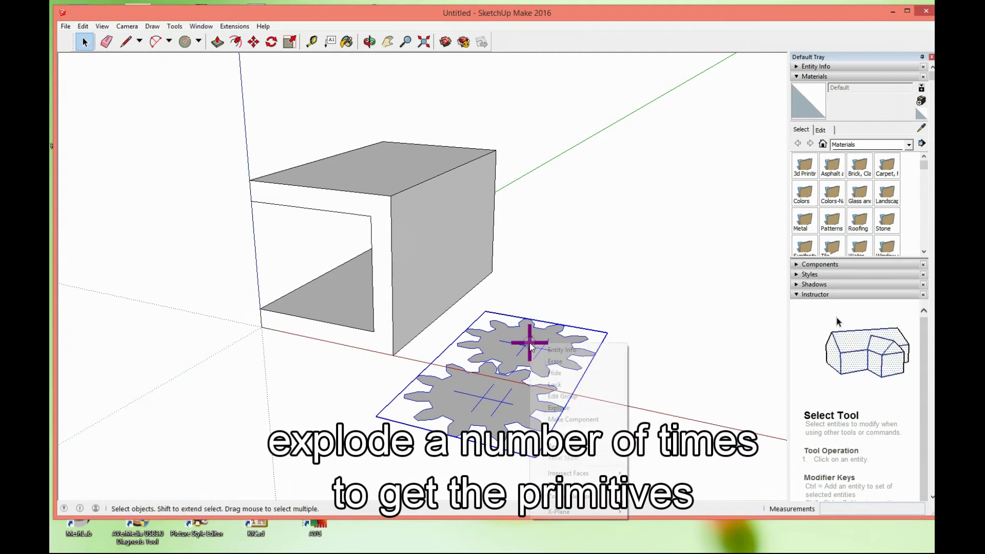
click(568, 408)
right_click(525, 347)
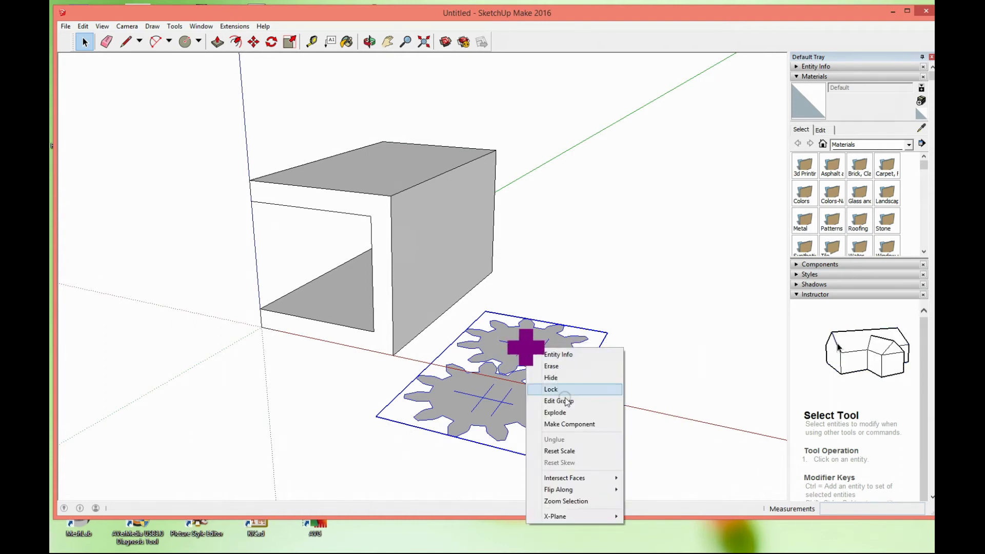
click(567, 412)
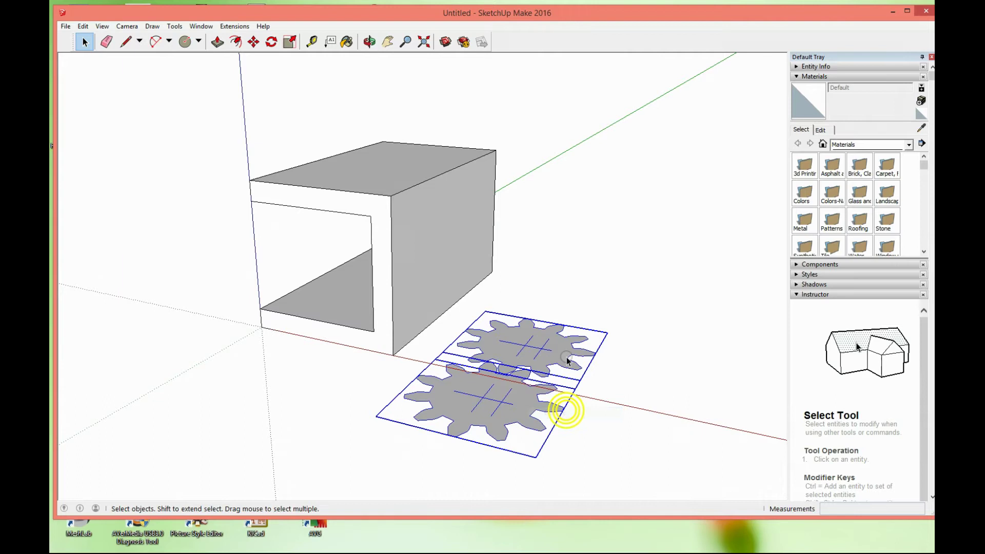
click(536, 252)
Explode the upper gear group
click(518, 336)
right_click(515, 341)
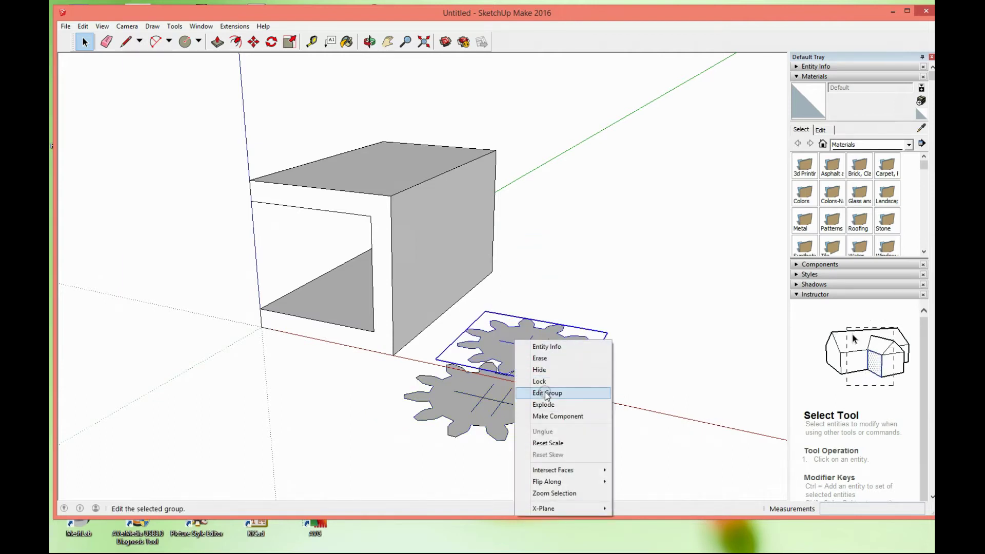
click(552, 408)
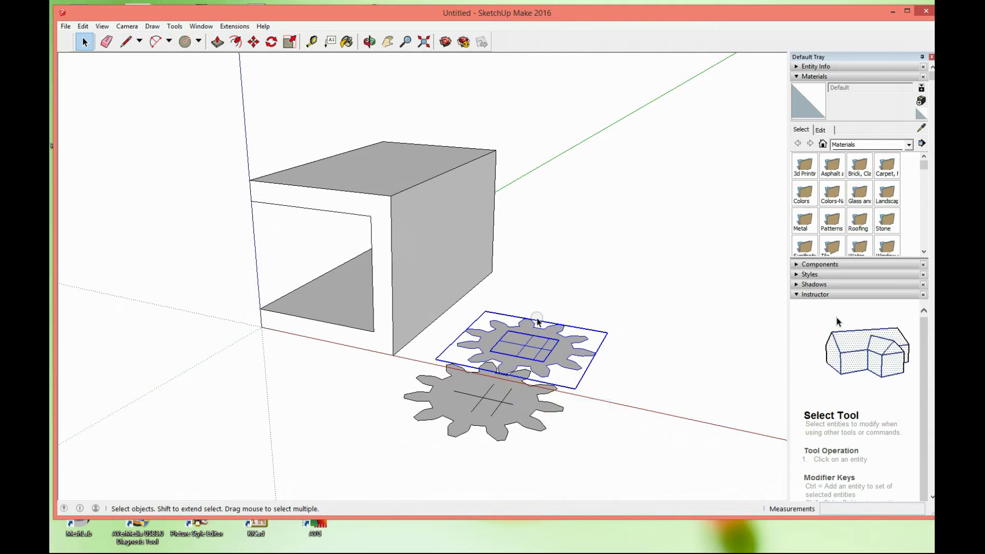
scroll(551, 379, up, 1)
scroll(544, 380, up, 1)
scroll(543, 377, up, 1)
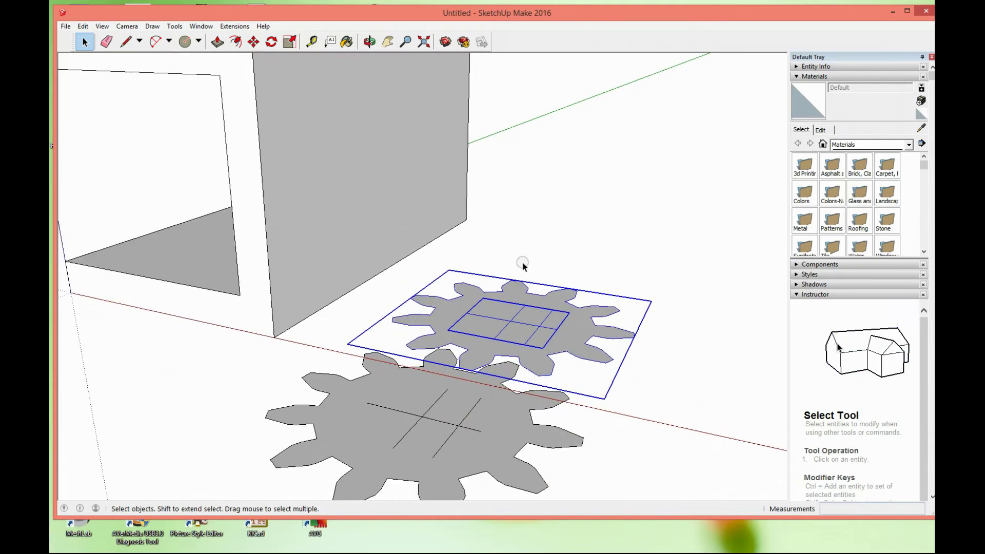
click(524, 225)
Explode the top gear group twice down to plain faces and orbit to a front view
click(520, 296)
right_click(520, 294)
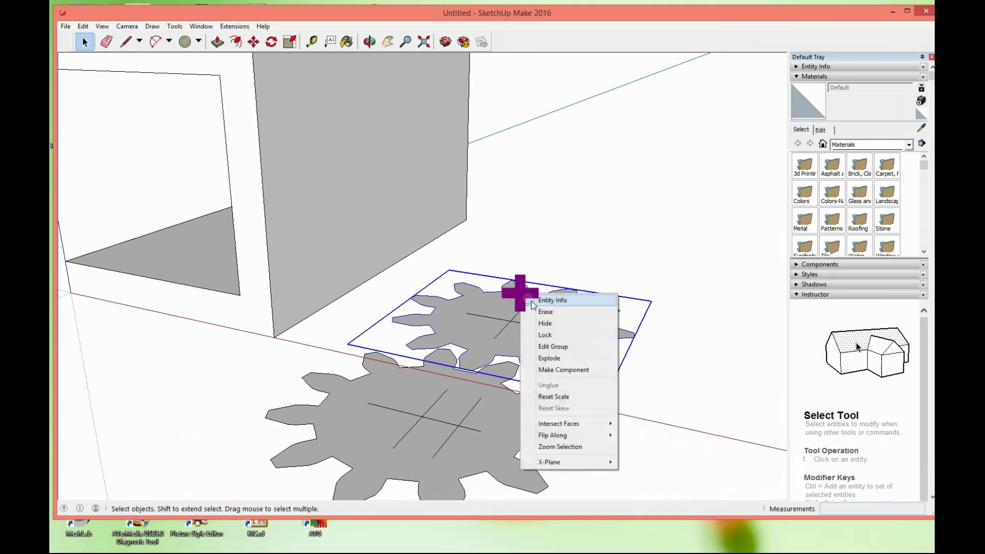
click(558, 359)
click(513, 240)
click(504, 297)
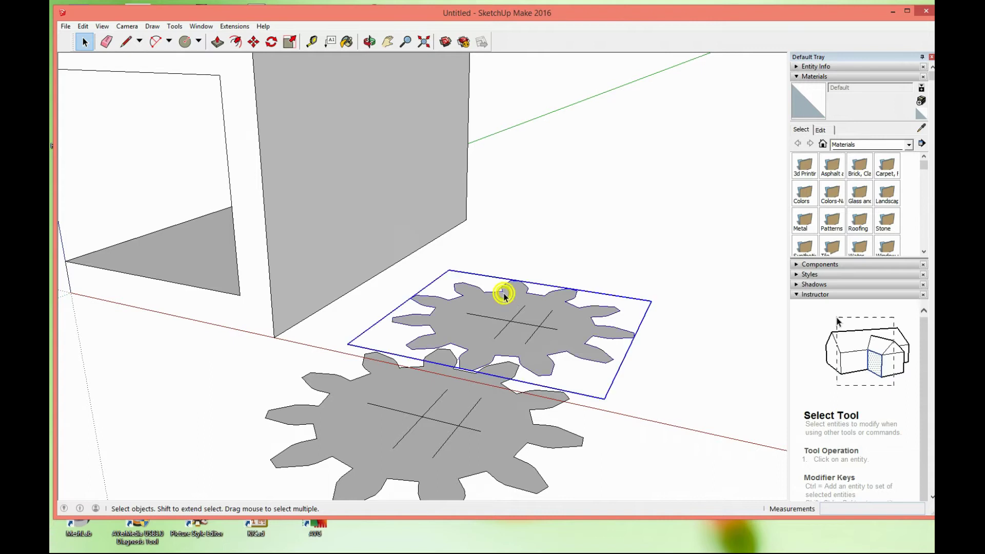
right_click(504, 294)
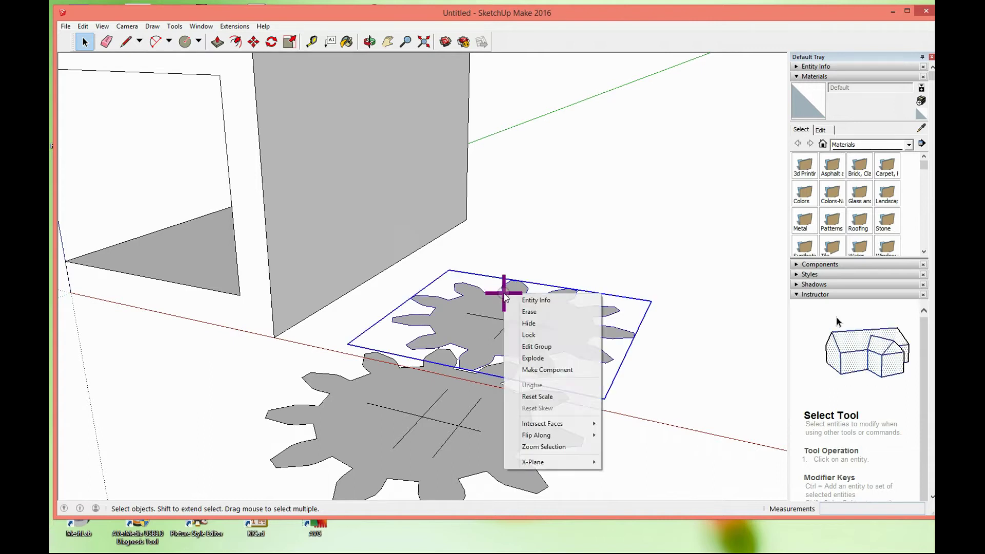
click(541, 360)
click(523, 239)
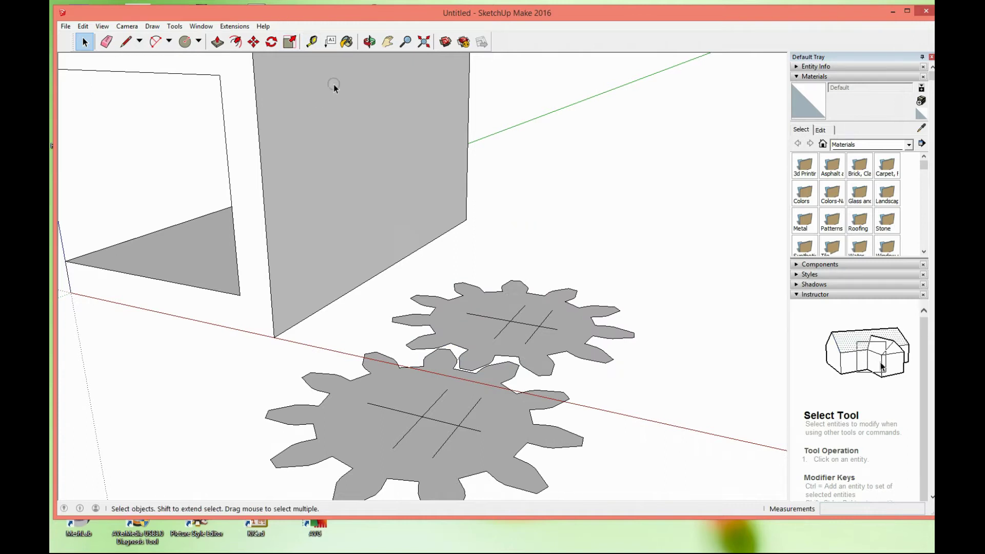
click(369, 42)
mouse_move(393, 190)
mouse_down()
mouse_move(347, 147)
mouse_move(354, 162)
mouse_up()
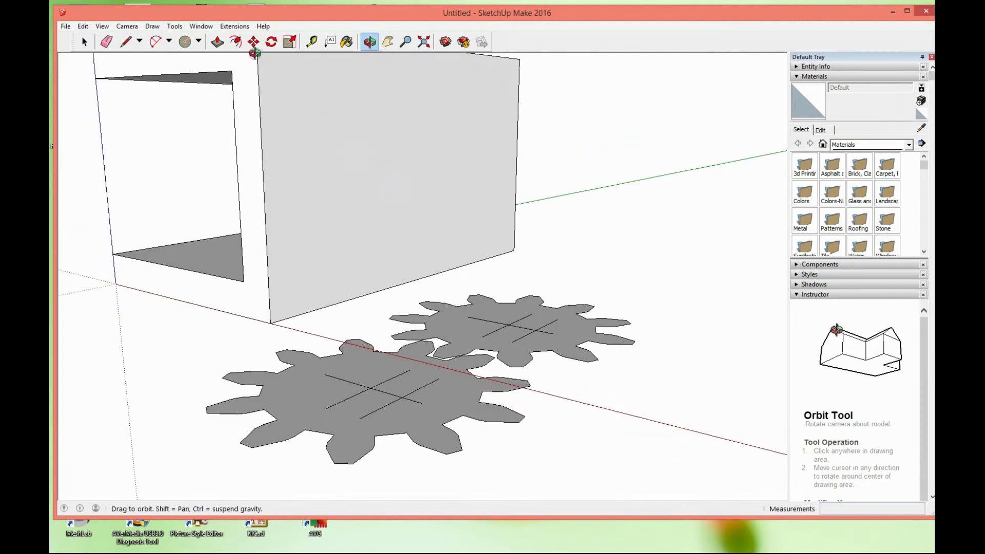
click(218, 42)
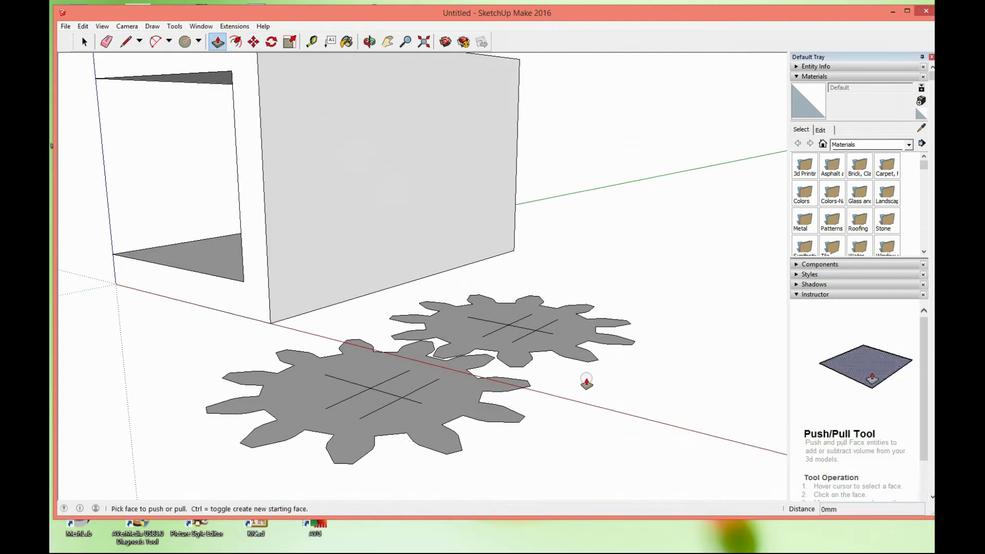
Extrude the upper gear face 5 mm into a solid gear
click(546, 341)
drag(546, 341, 548, 363)
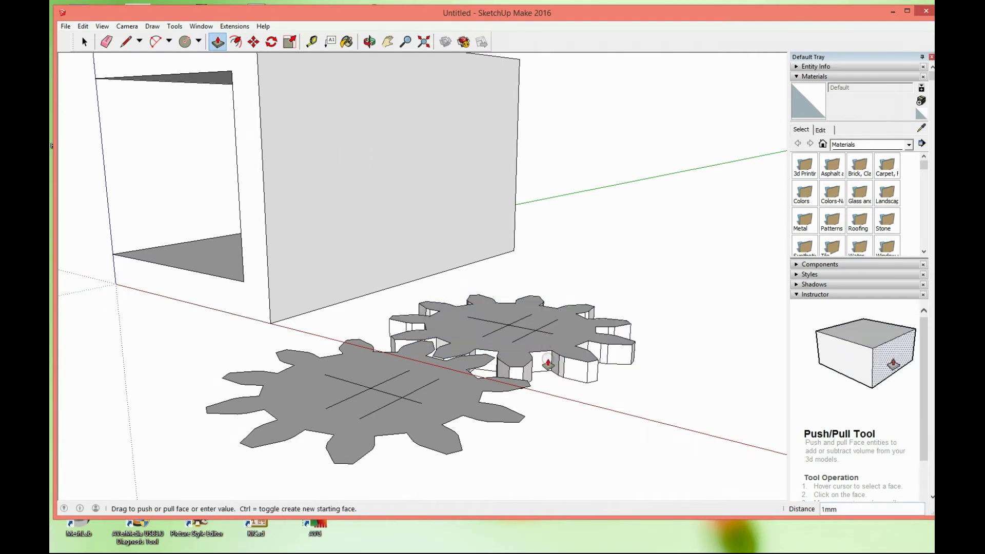
text(5mm)
key(Return)
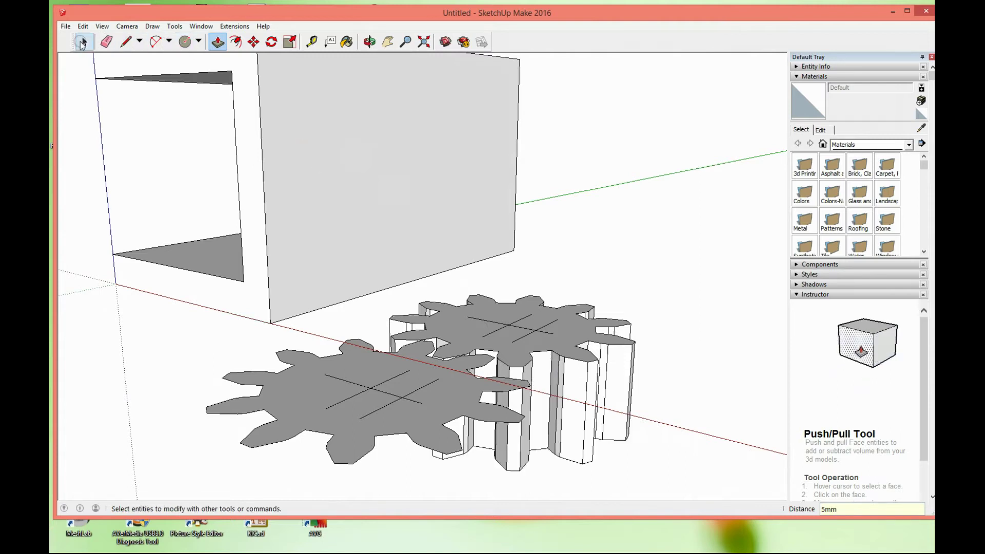
Explode the front gear group and extrude its face 5 mm
click(82, 43)
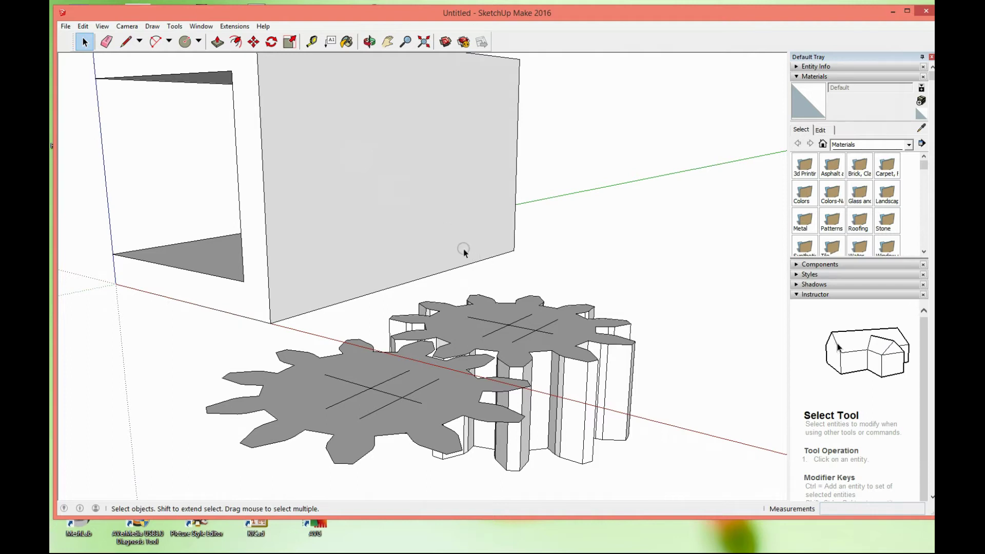
scroll(477, 298, down, 1)
click(372, 386)
right_click(372, 386)
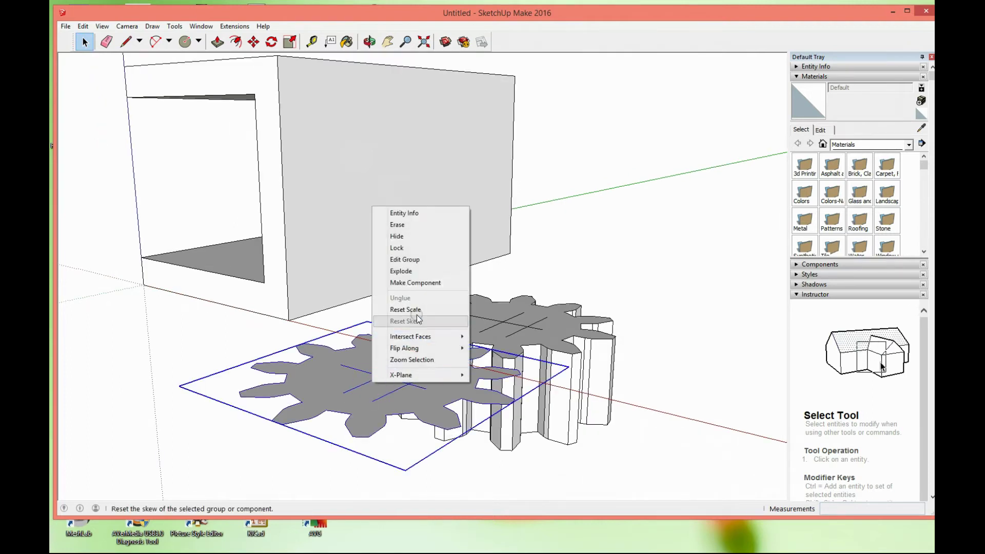
click(404, 272)
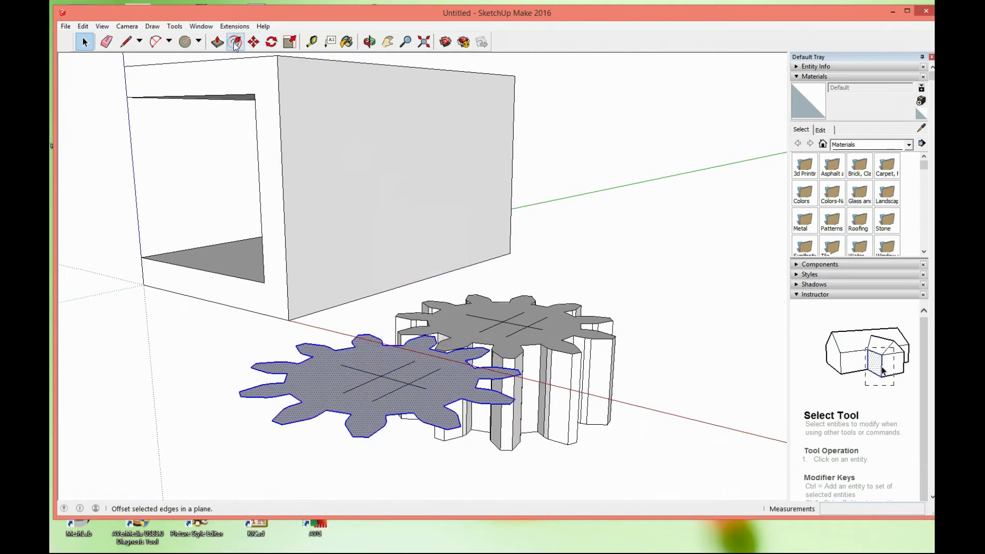
click(218, 43)
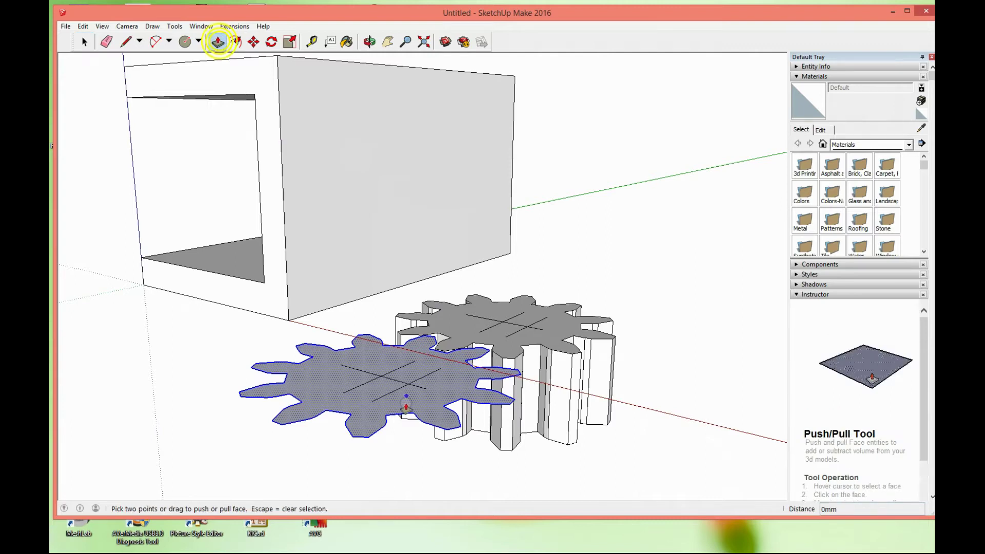
click(429, 400)
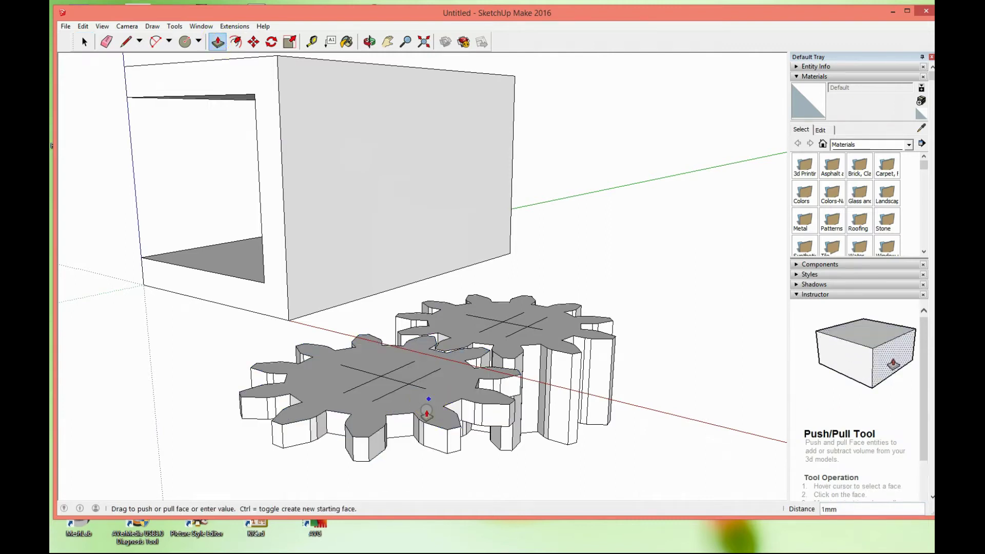
text(5mm)
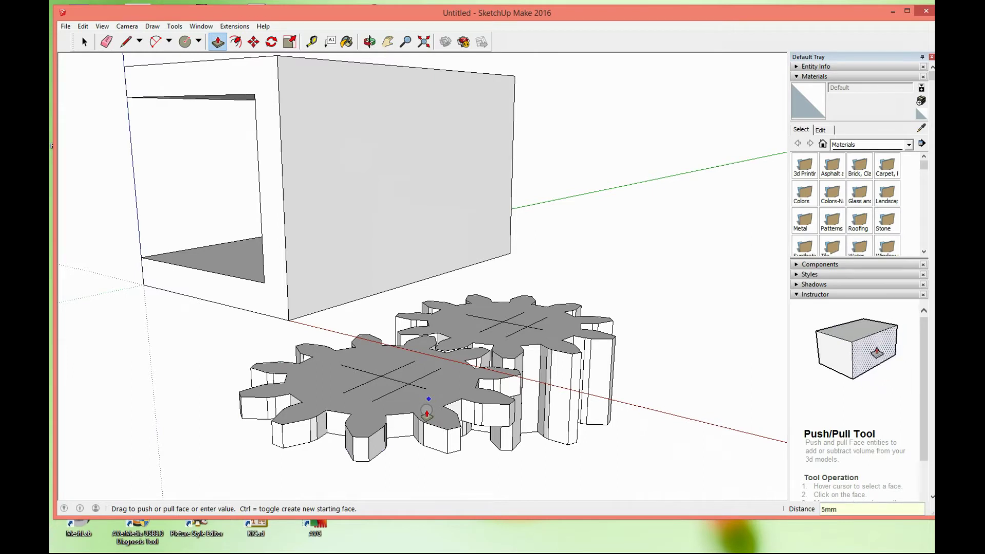
key(Return)
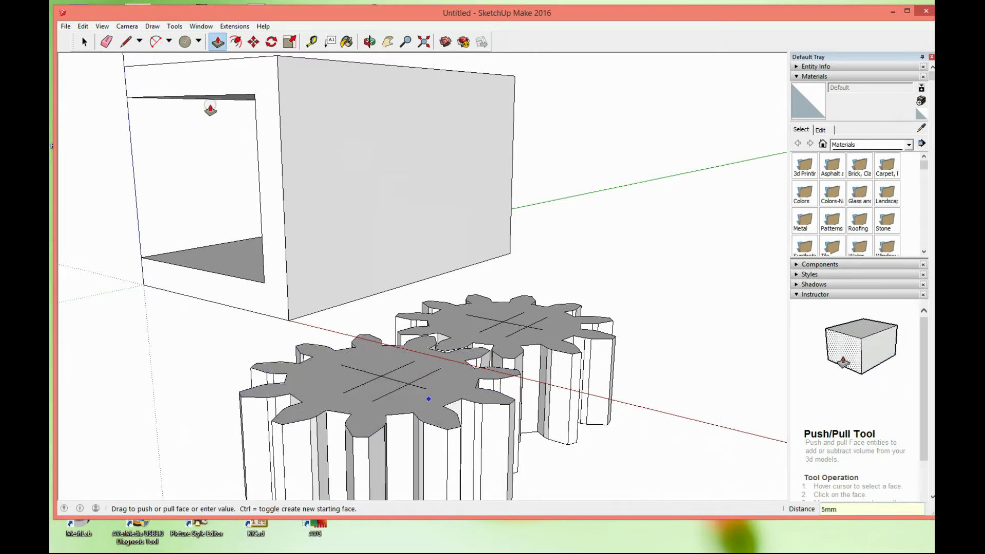
click(82, 41)
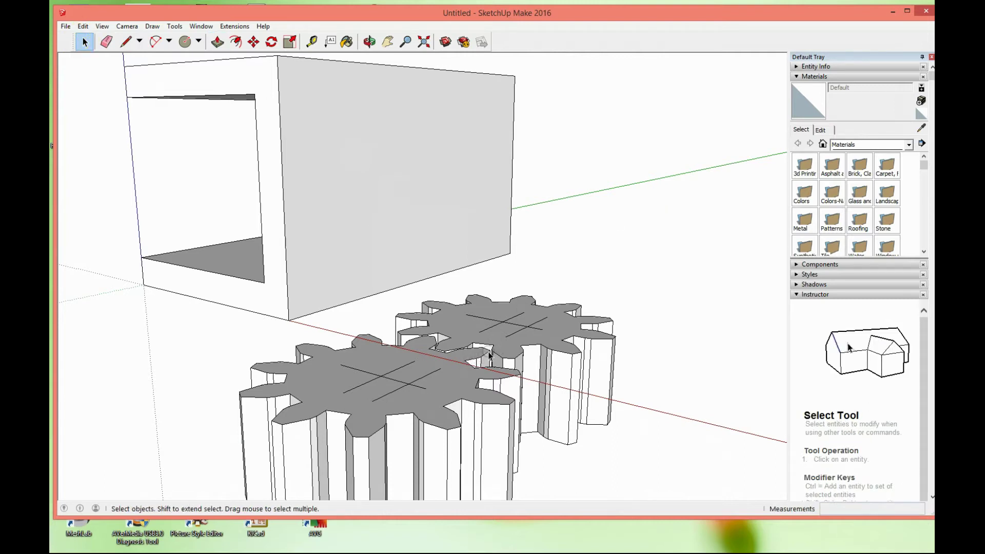
Orbit and zoom to look down onto the back gear's top face
scroll(490, 354, up, 1)
scroll(519, 310, up, 1)
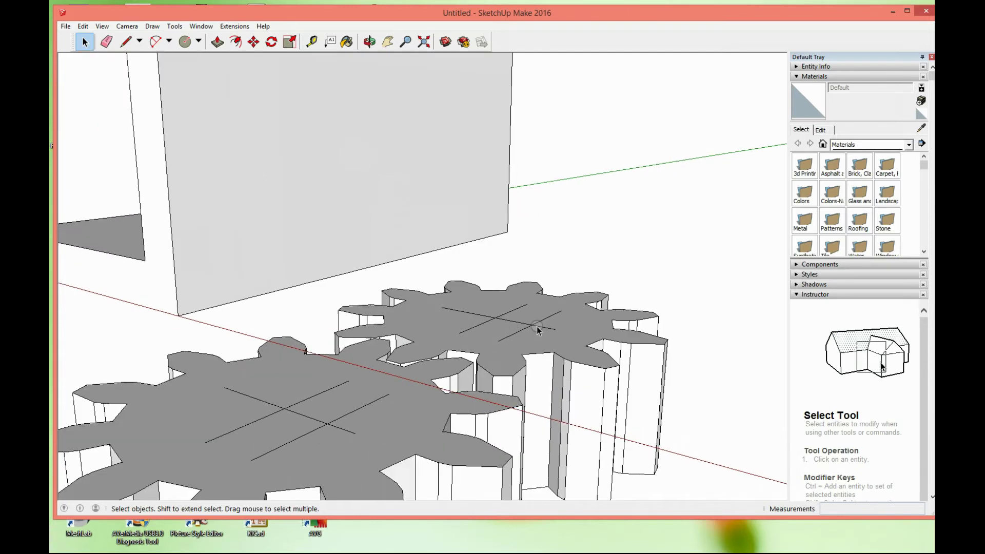
scroll(546, 301, up, 2)
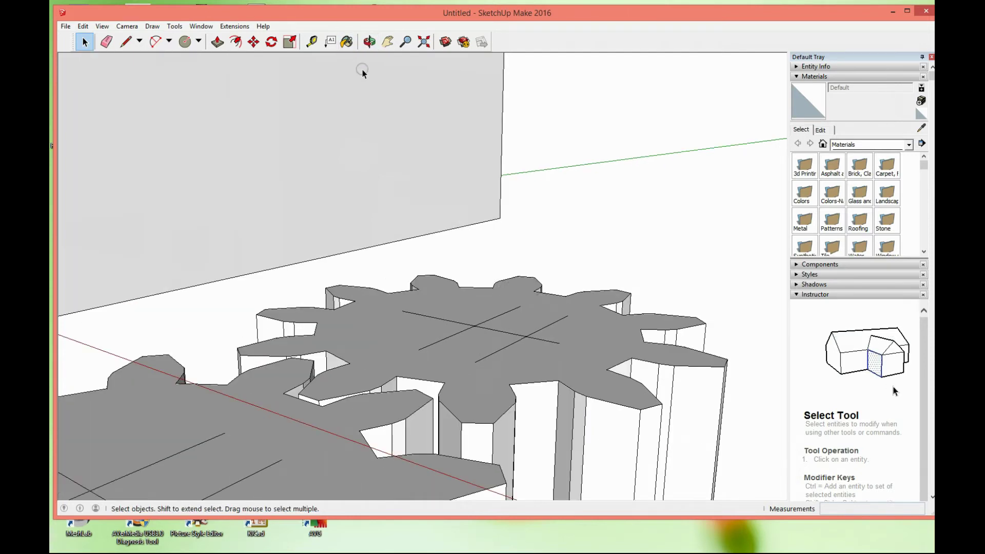
click(370, 46)
mouse_move(411, 197)
mouse_down()
mouse_move(460, 397)
mouse_move(430, 363)
mouse_move(407, 398)
mouse_move(391, 387)
mouse_move(437, 375)
mouse_up()
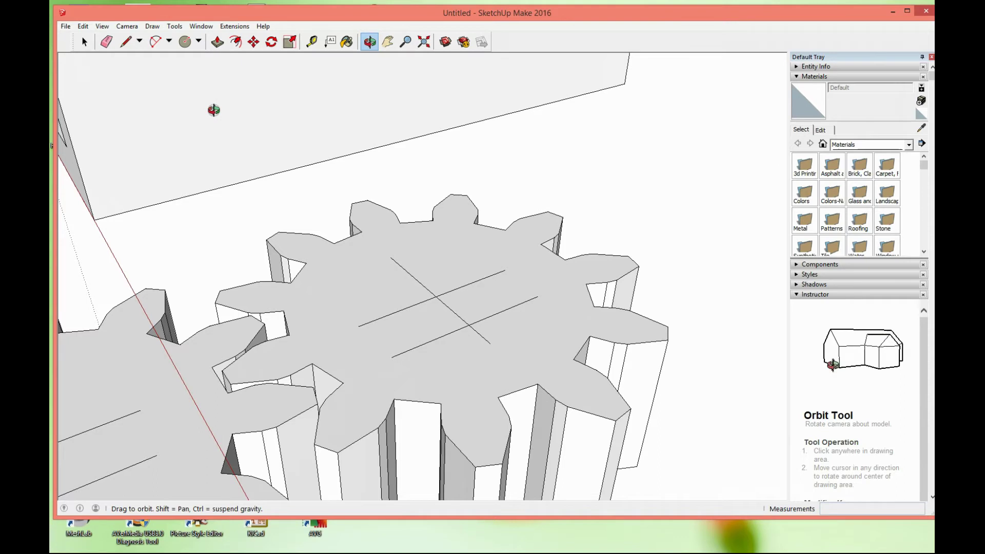
click(85, 42)
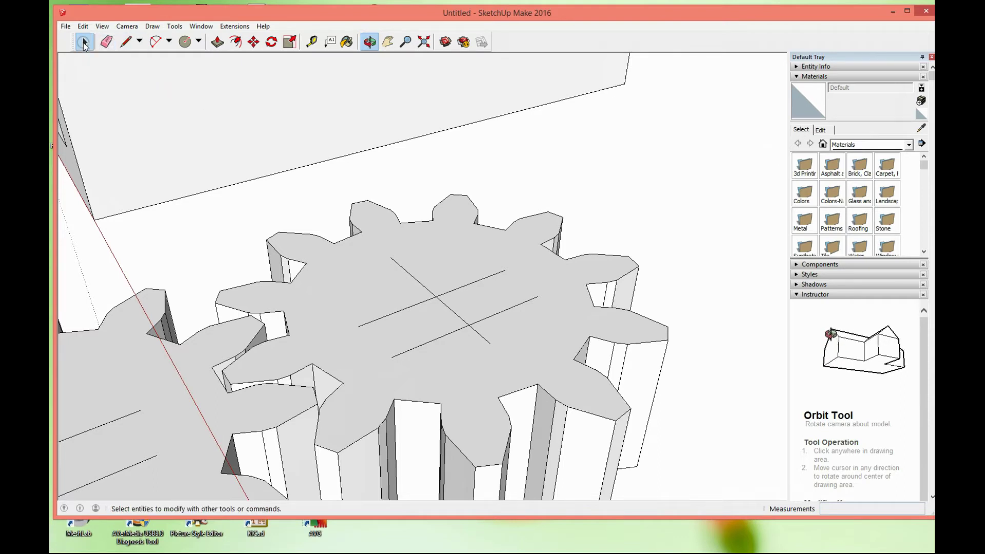
click(189, 44)
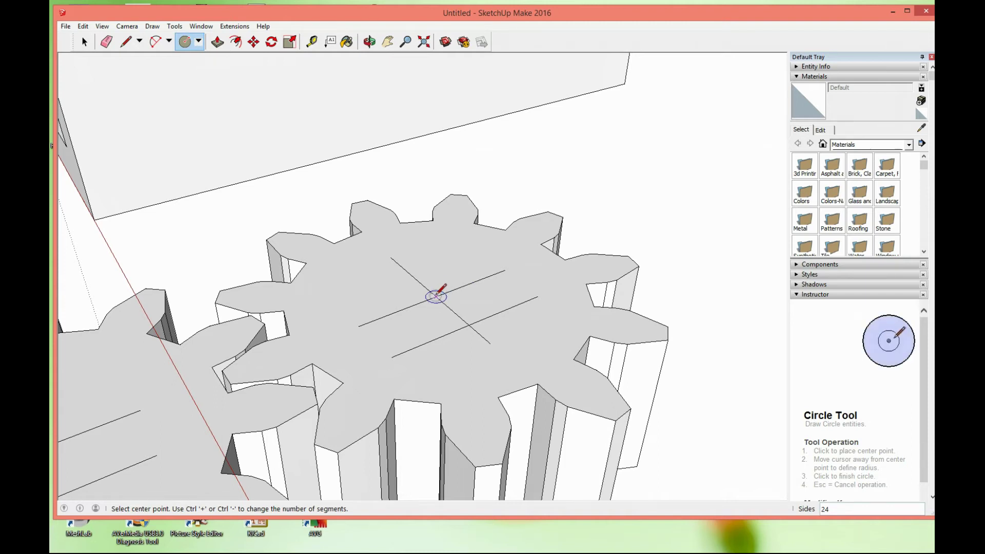
scroll(436, 296, up, 1)
scroll(436, 297, up, 1)
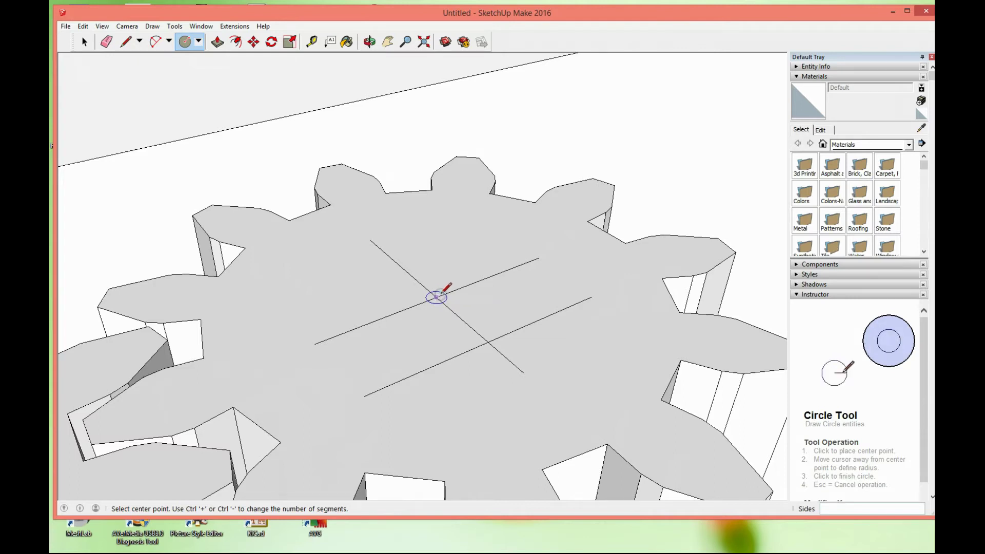
Draw a higher-segment 3 mm radius circle centred on the guide-line crossing
click(437, 296)
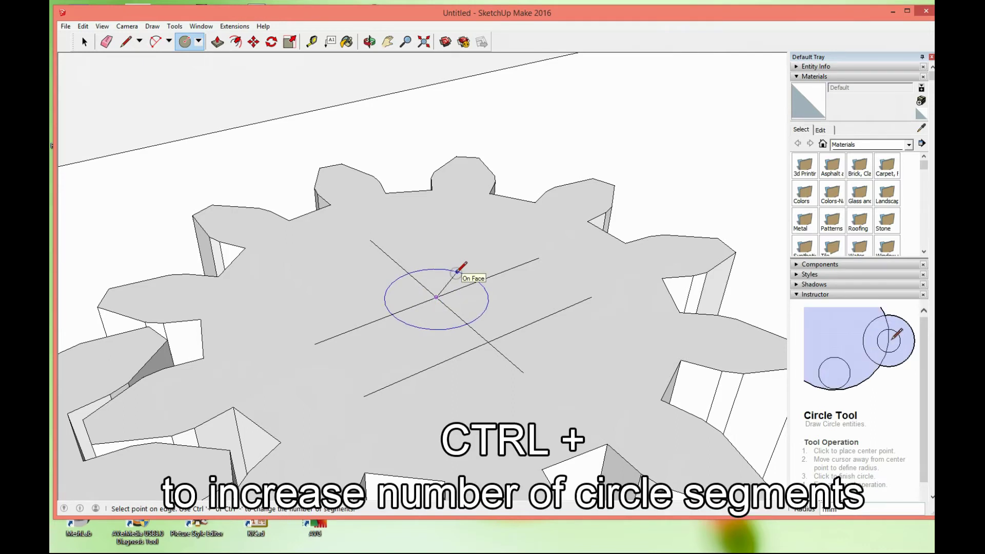
key(ctrl+plus)
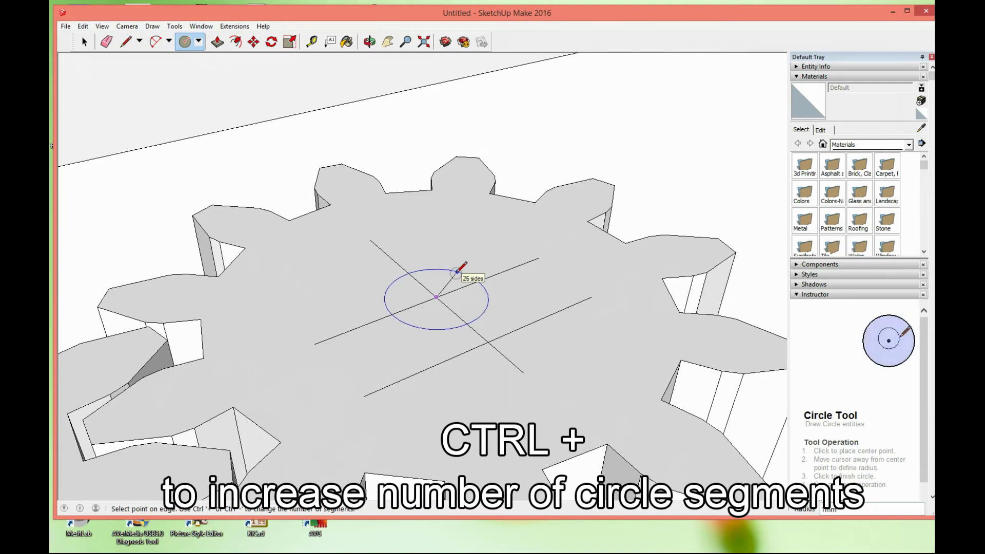
key(ctrl+plus)
key(ctrl+plus)
key(ctrl+plus)
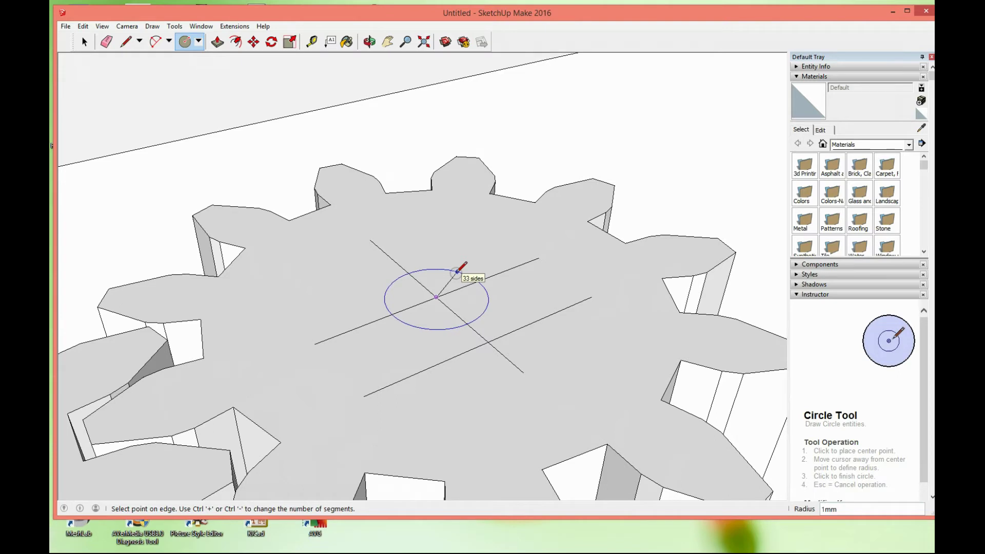
key(ctrl+plus)
text(3)
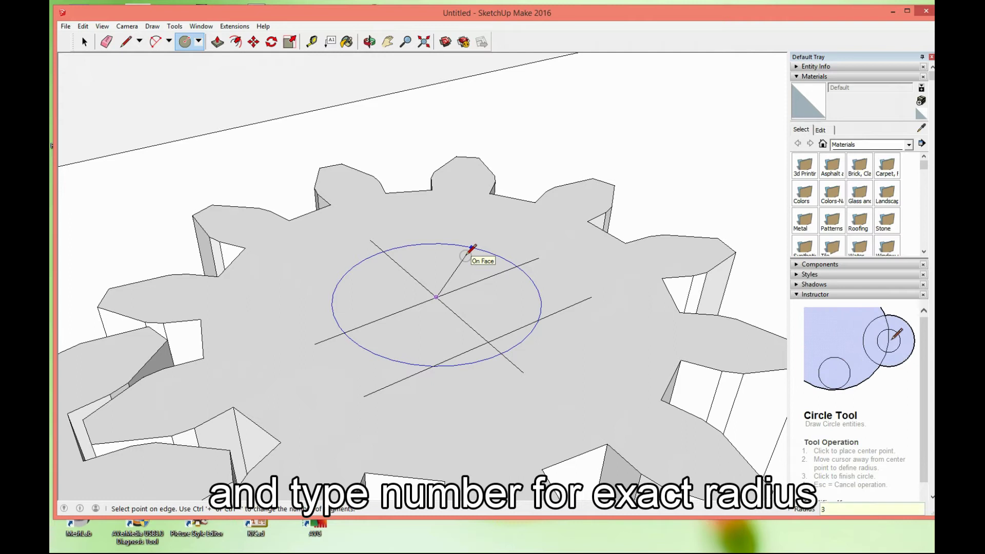
text(mm)
key(Return)
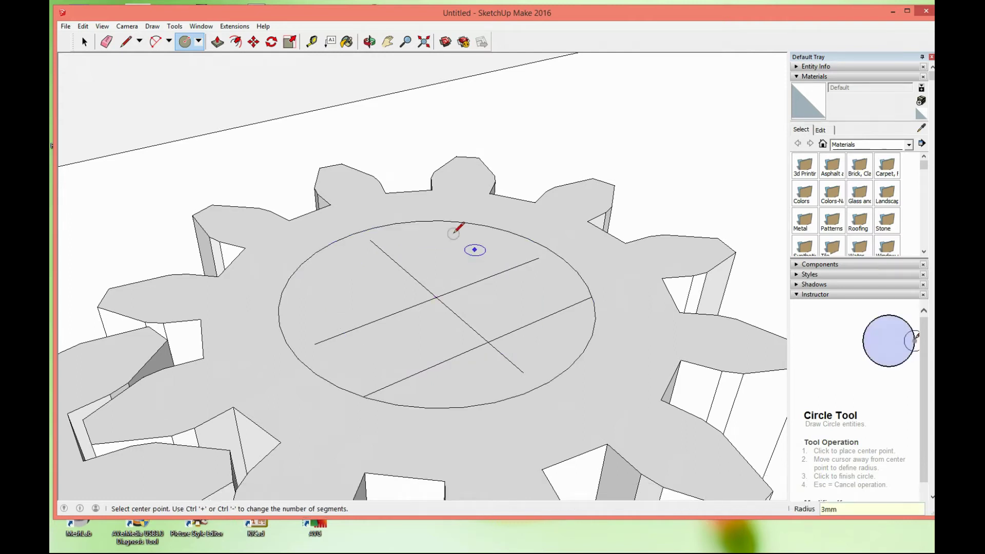
key(space)
scroll(319, 109, up, 3)
click(179, 89)
click(125, 46)
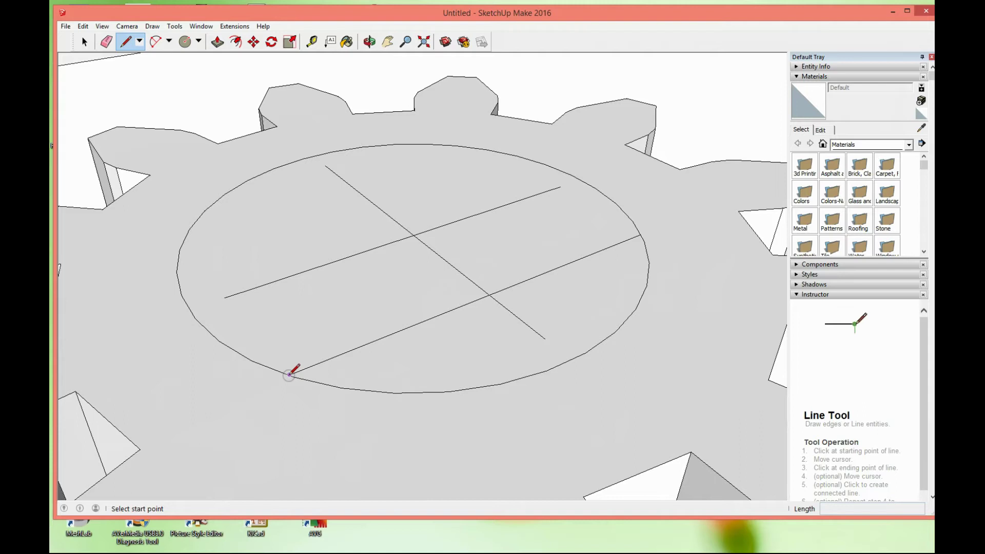
Draw a chord across the circle and push the larger part 5 mm into the gear
click(289, 375)
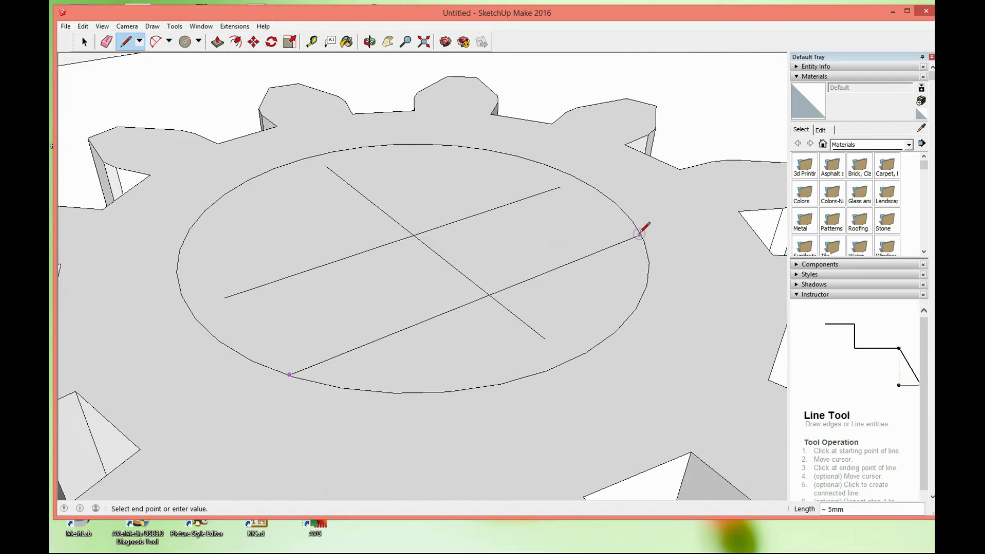
click(641, 235)
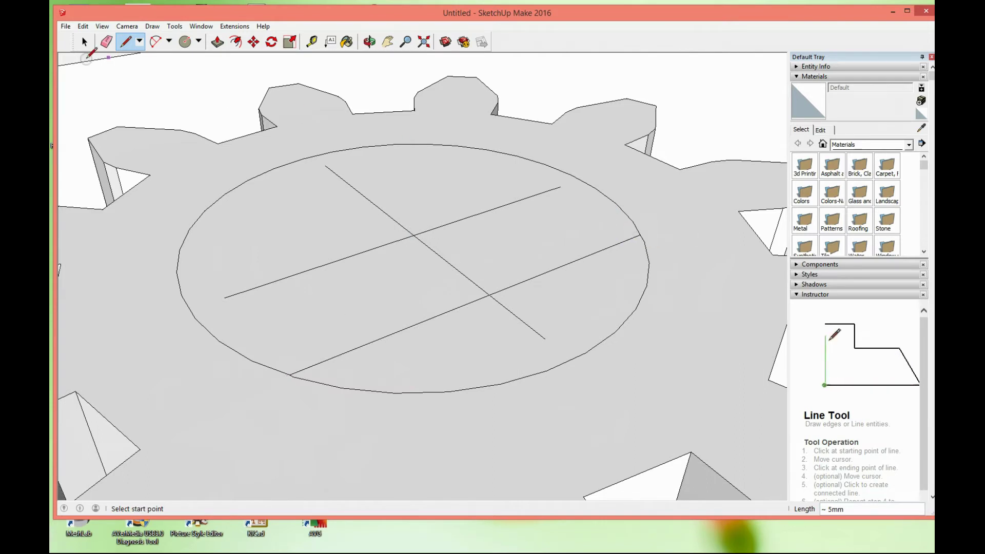
click(78, 51)
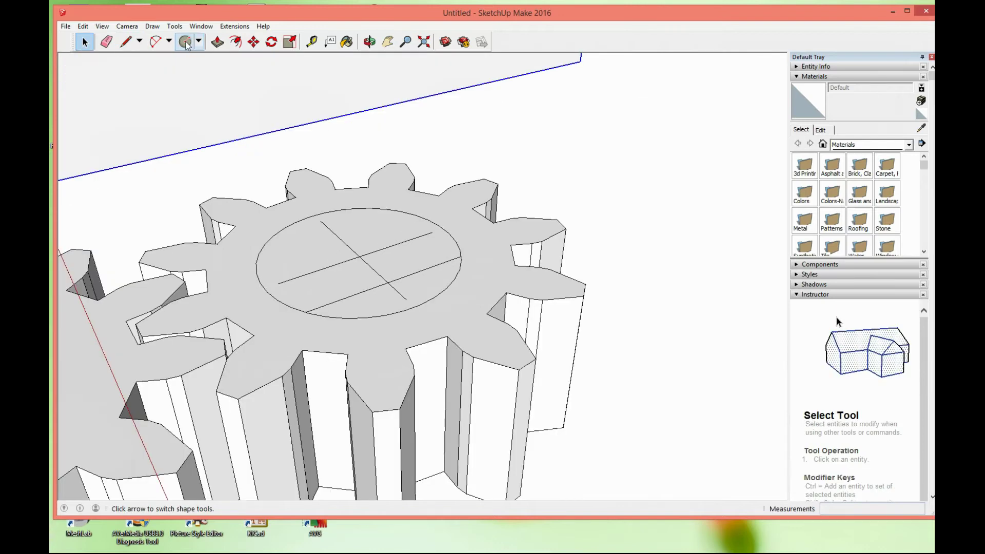
click(217, 42)
click(333, 260)
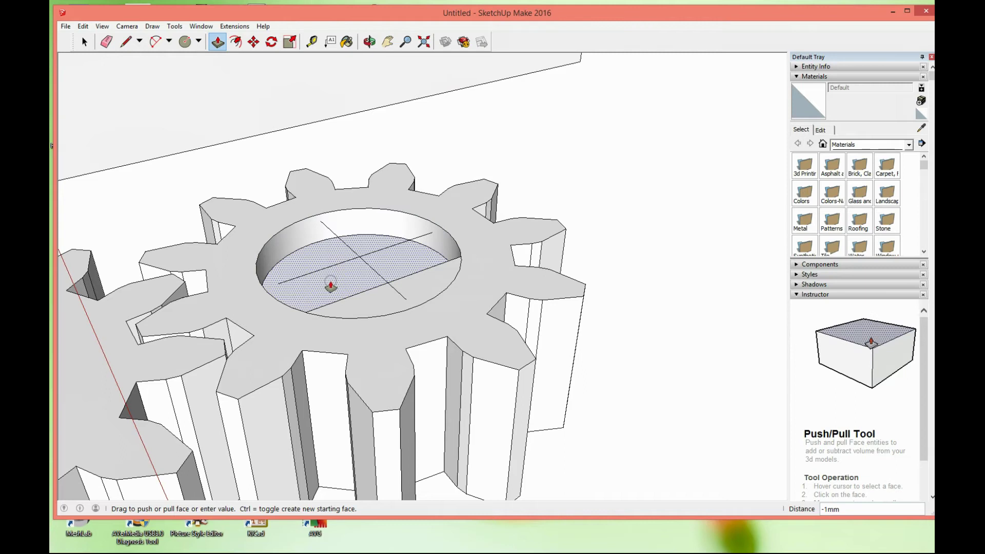
text(5mm)
key(Return)
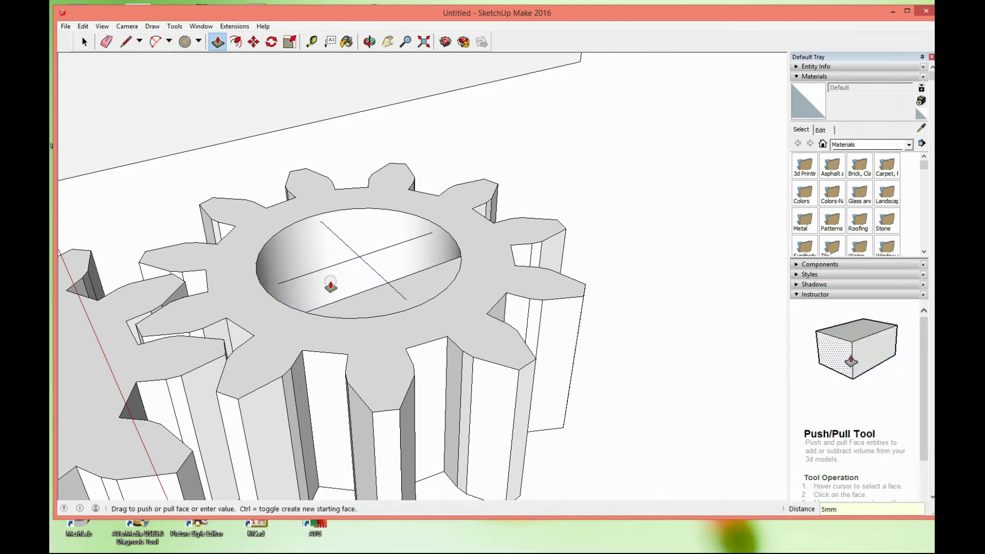
Delete the leftover arc edge inside the new D-shaped hole
click(371, 42)
drag(369, 148, 451, 242)
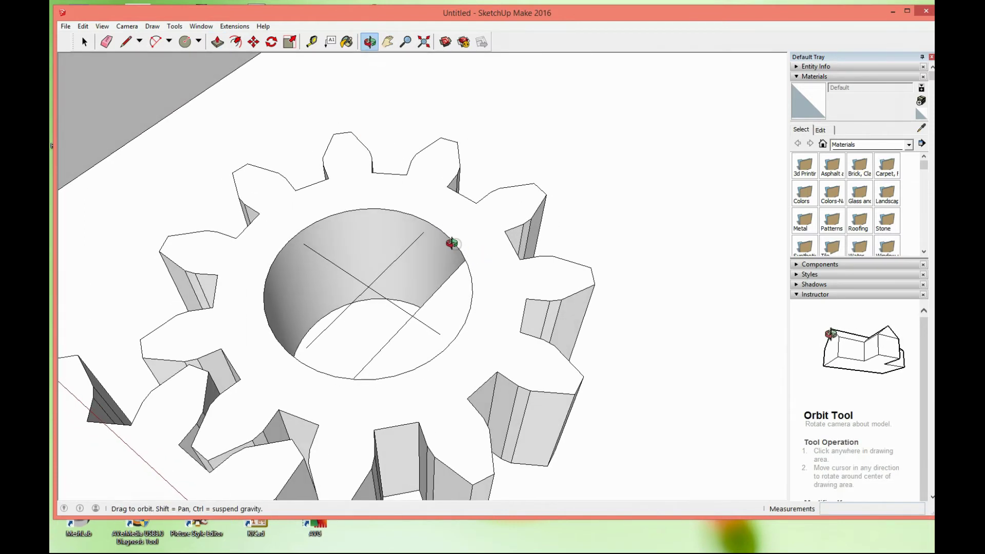
click(83, 42)
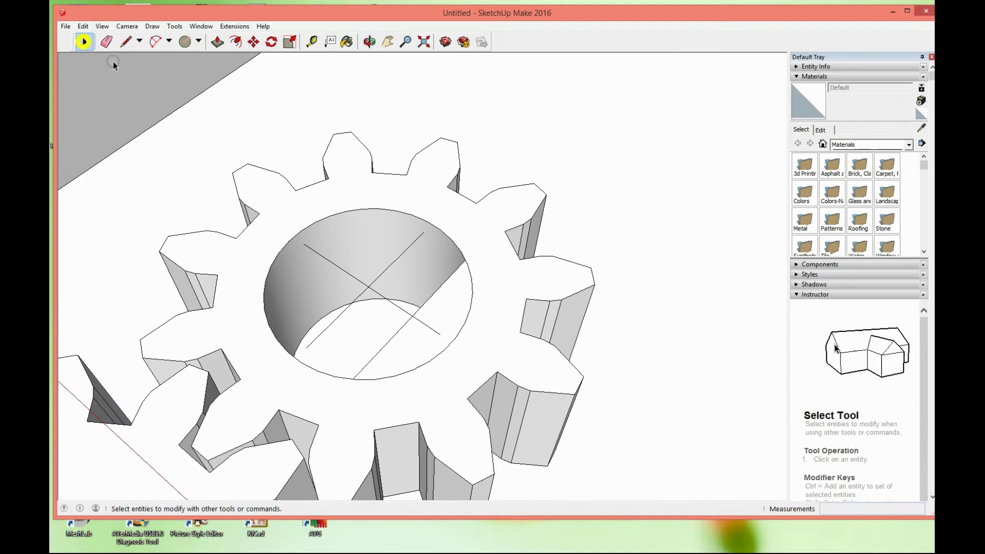
click(472, 302)
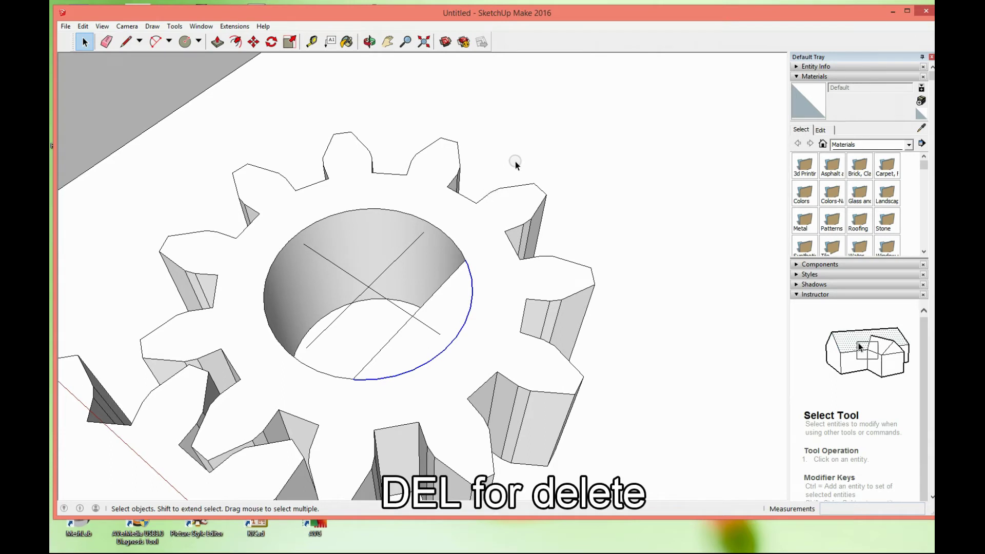
key(Delete)
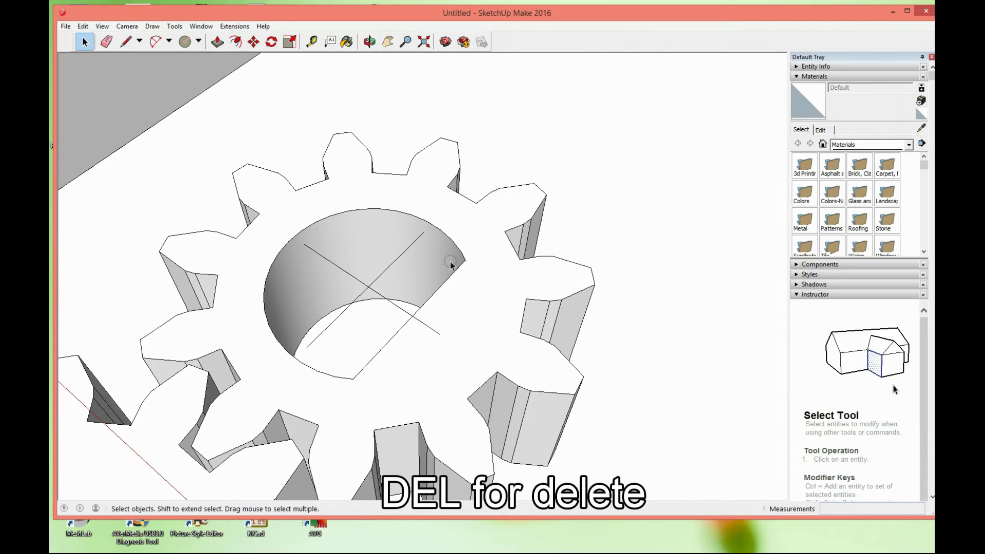
click(369, 41)
Orbit to the other gear and delete the stray arc beside its hole's flat
mouse_move(396, 334)
mouse_down()
mouse_move(307, 230)
mouse_move(272, 331)
mouse_move(246, 365)
mouse_up()
scroll(271, 331, down, 3)
scroll(269, 334, down, 2)
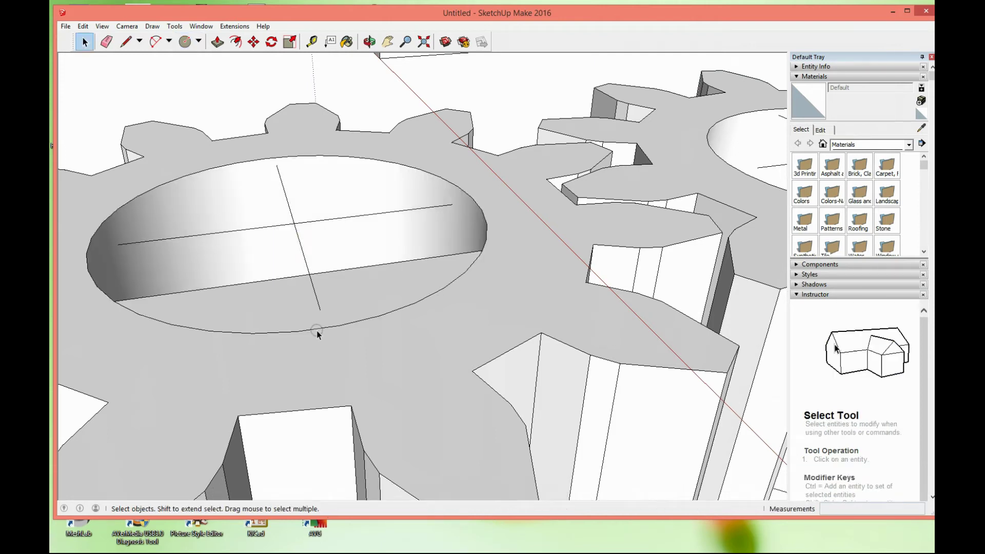
click(316, 329)
key(Delete)
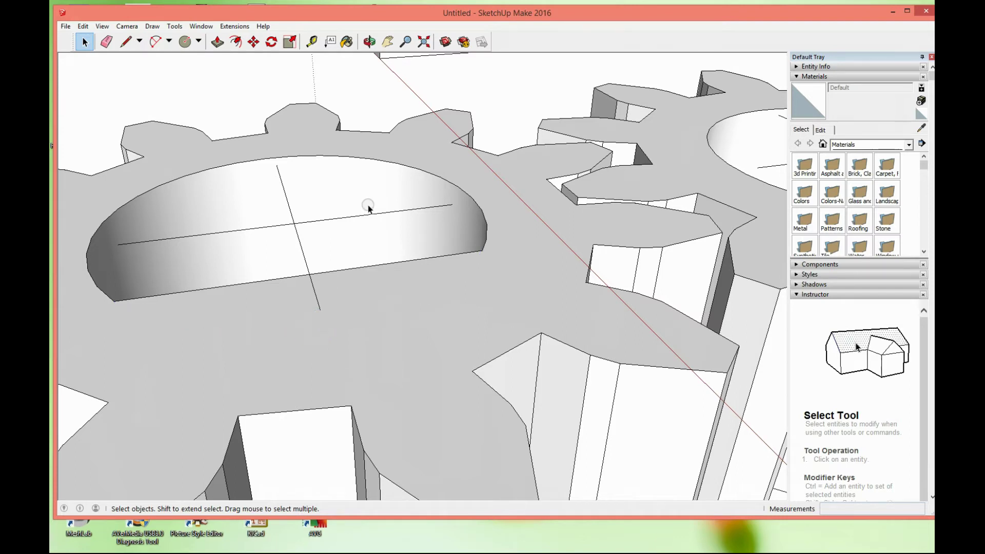
scroll(366, 122, down, 5)
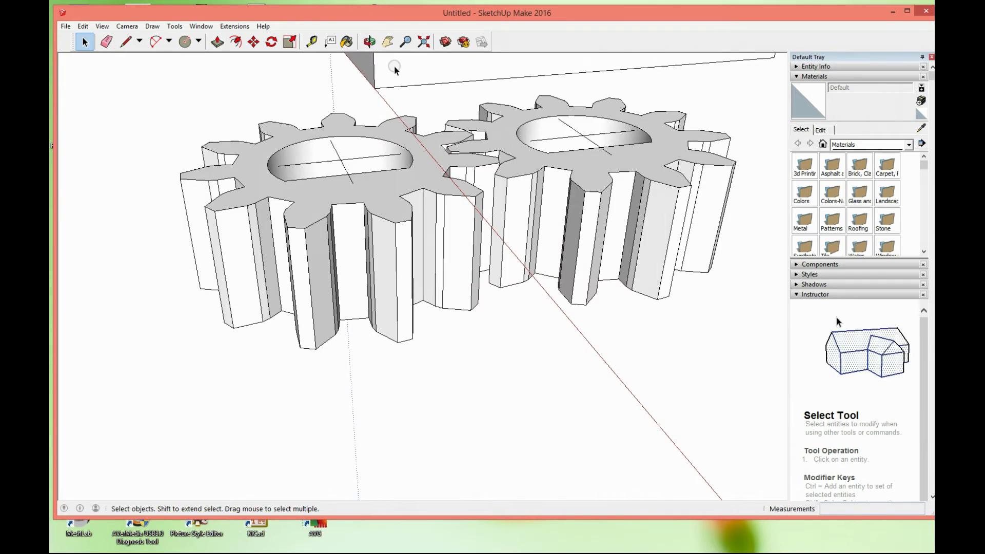
Box-select both gears and combine them with Make Group
click(370, 42)
mouse_move(463, 122)
mouse_down()
mouse_move(411, 188)
mouse_move(527, 88)
mouse_up()
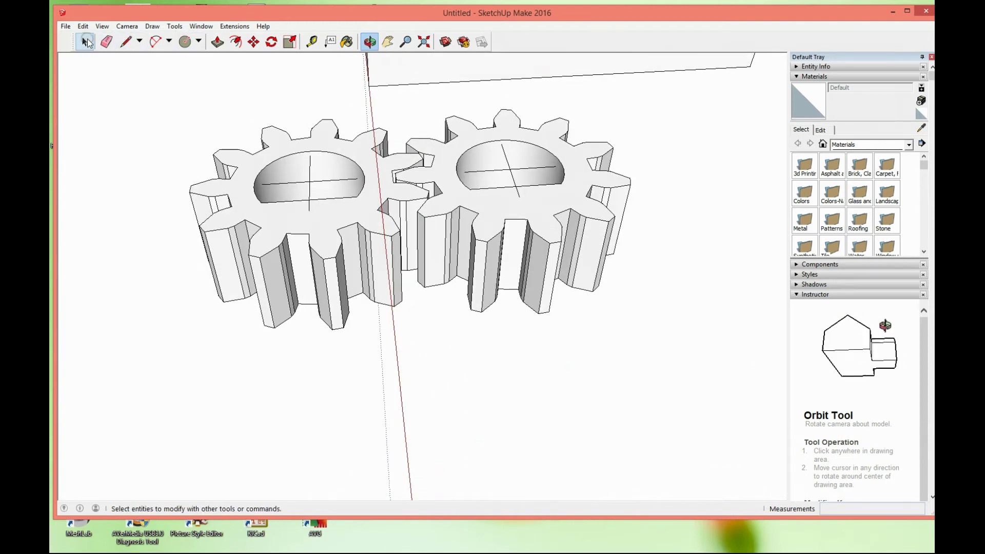
click(85, 42)
drag(170, 86, 695, 367)
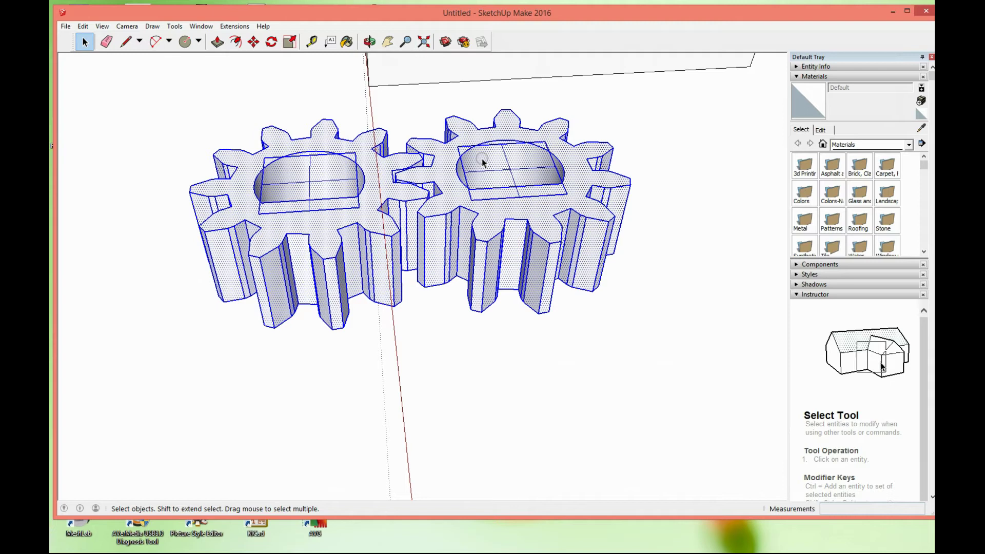
right_click(482, 158)
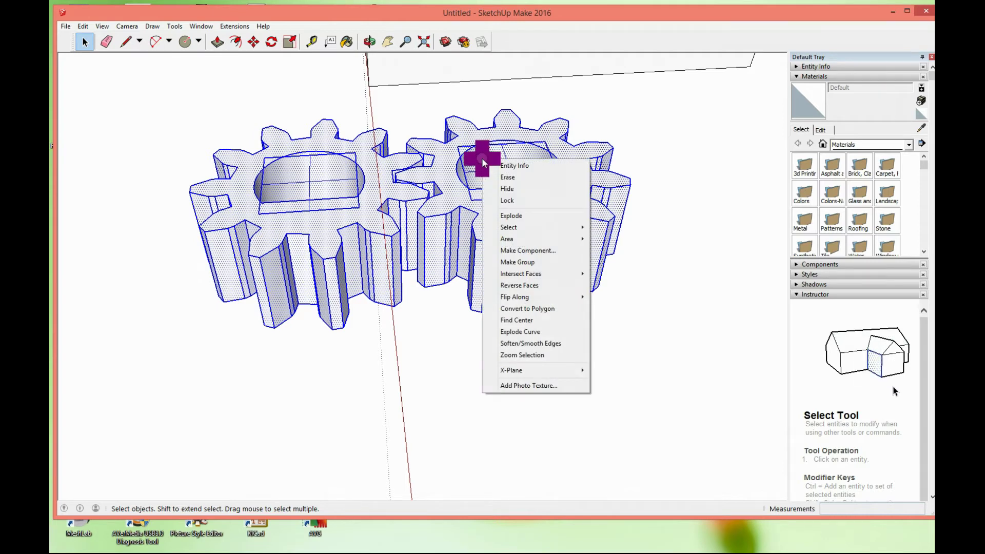
click(533, 262)
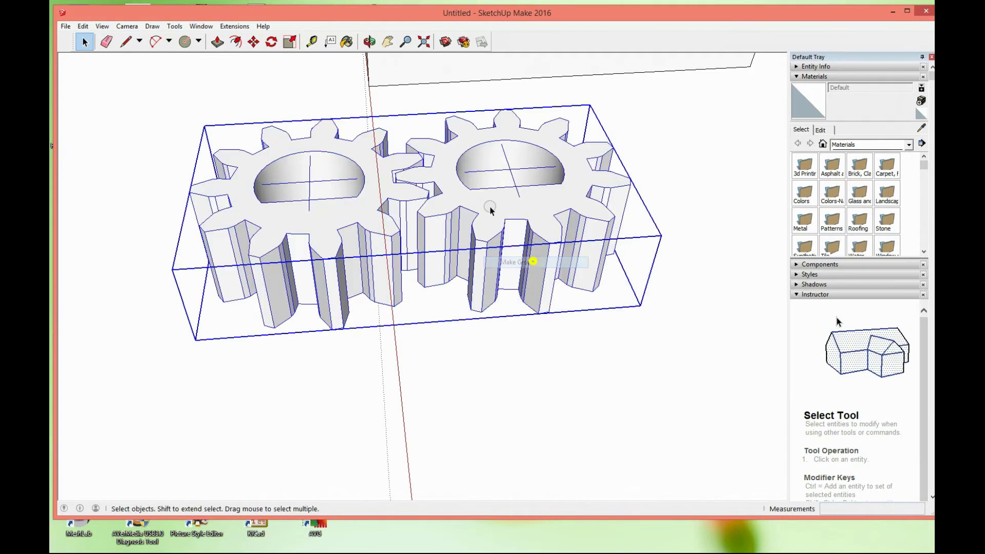
click(341, 92)
Zoom out and orbit to bring the channel box into view
scroll(435, 210, down, 2)
scroll(435, 211, down, 1)
scroll(435, 210, down, 1)
scroll(435, 210, down, 1)
key(o)
drag(436, 211, 516, 146)
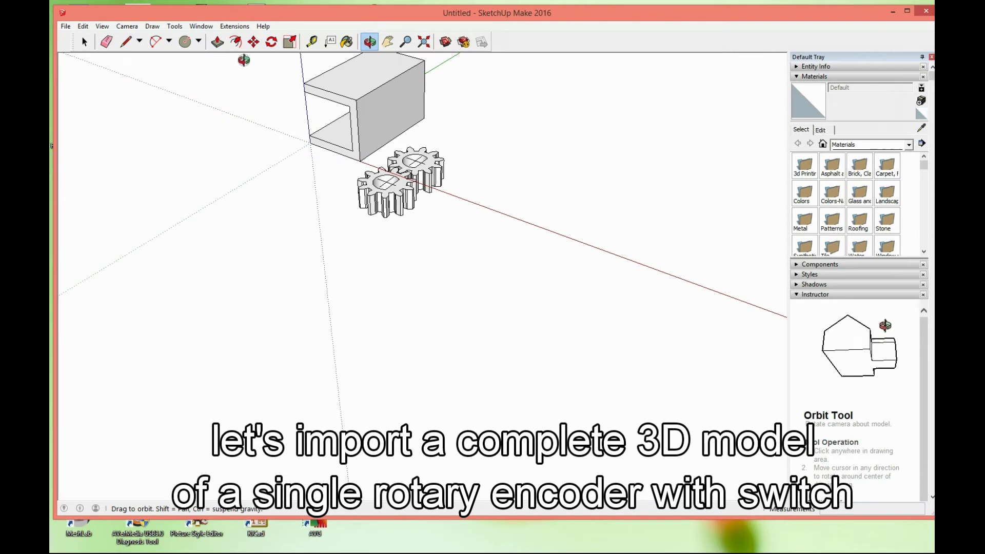
Search 3D Warehouse for 'rotary encoder' and load the Pushbutton Rotary Encoder into the model
click(203, 26)
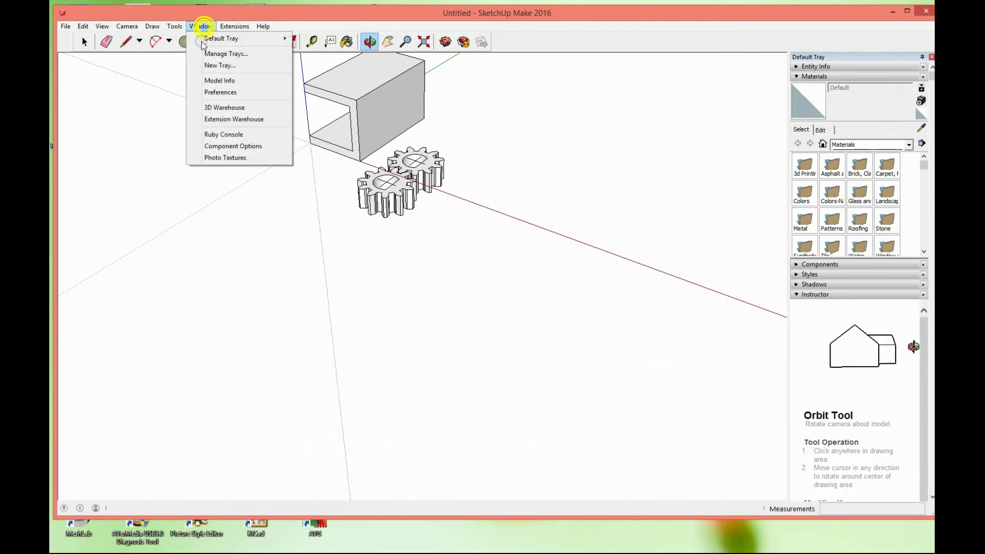
click(226, 107)
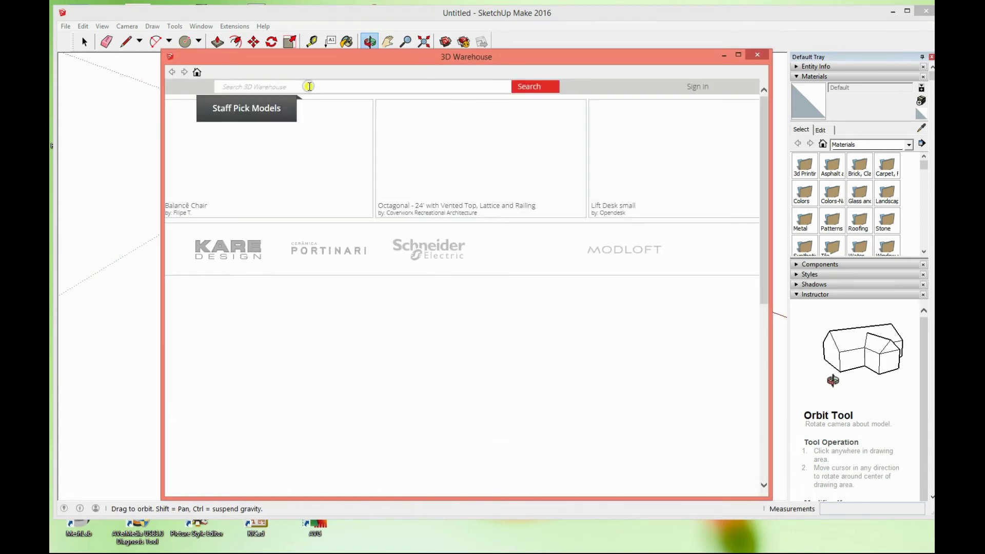
click(309, 86)
text(rotary encoder)
key(Return)
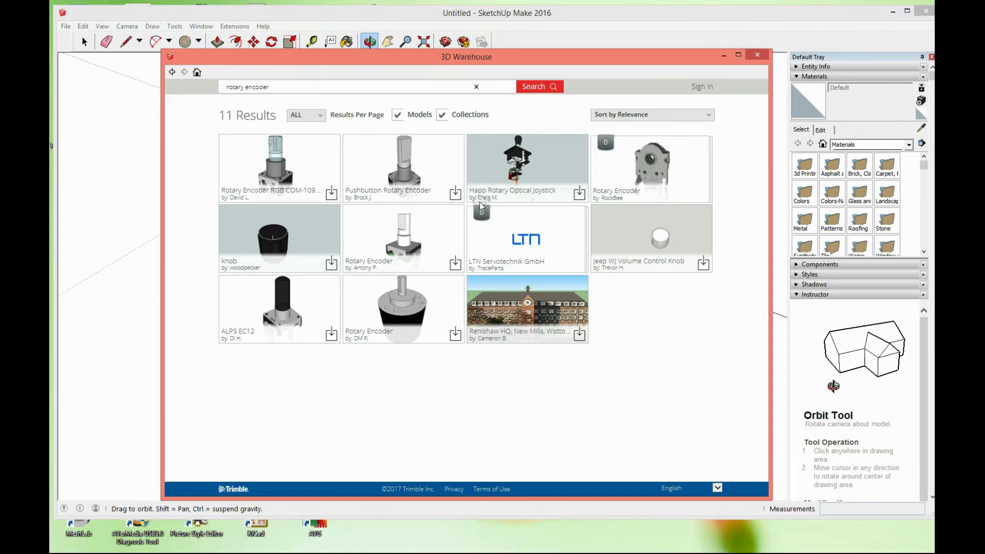
click(456, 194)
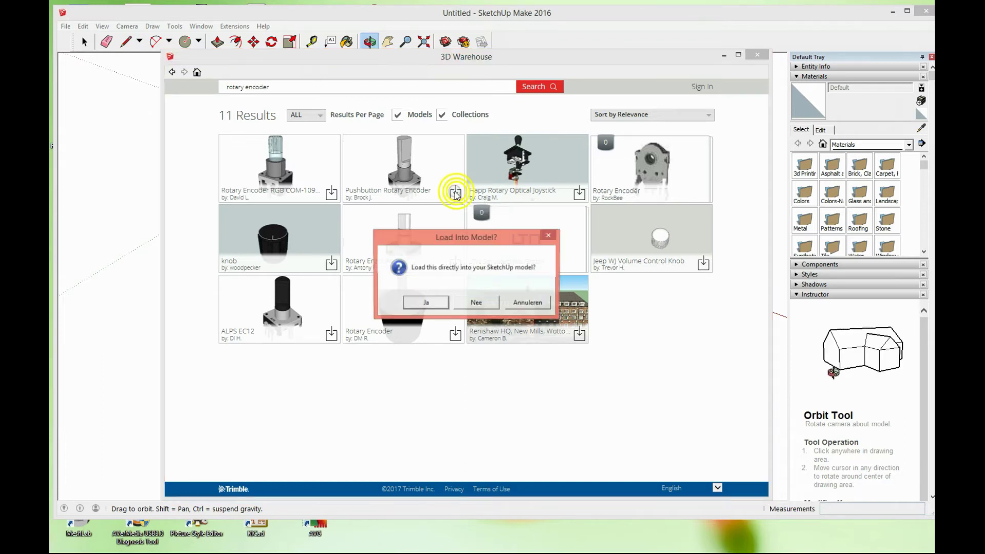
click(430, 304)
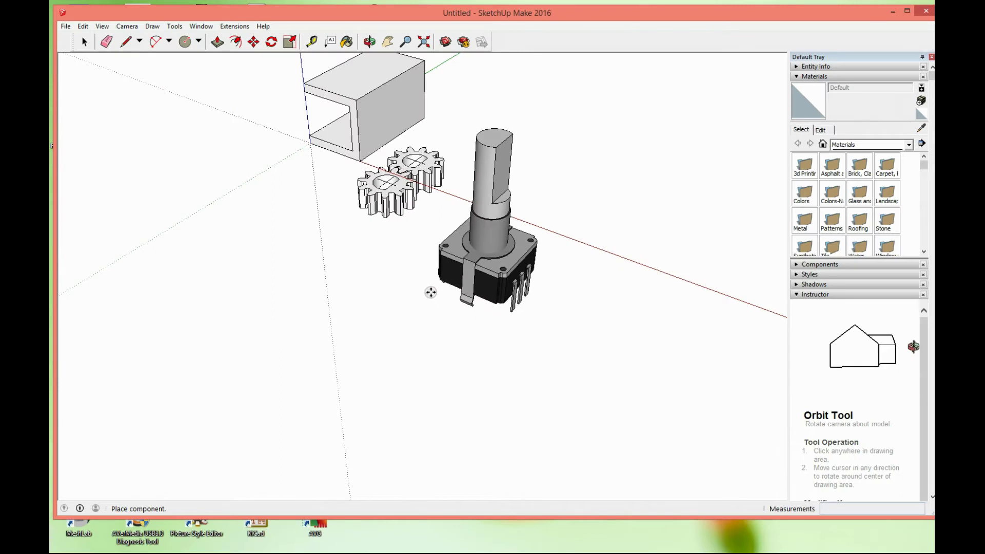
Drop the rotary encoder component beside the gears and box, and orbit to check it
scroll(425, 290, down, 2)
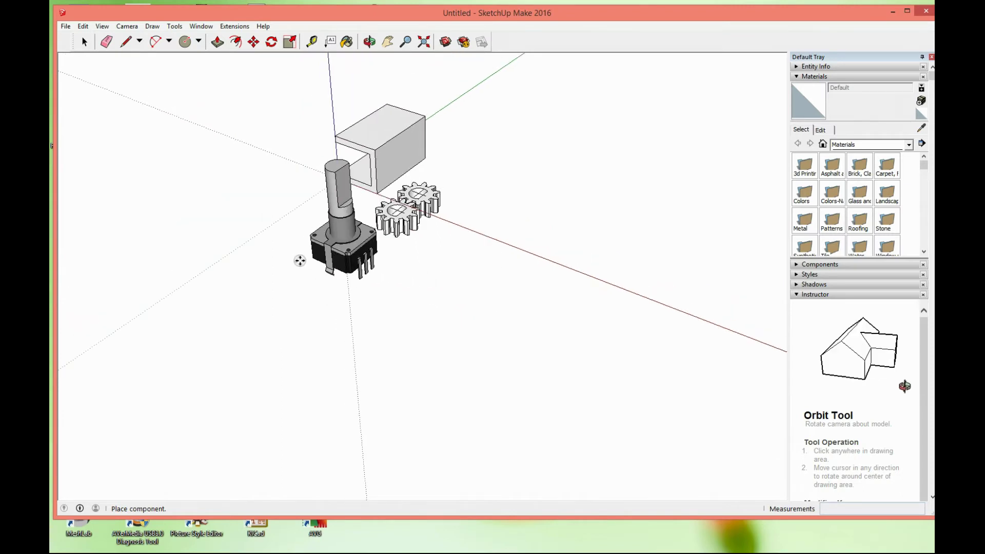
click(300, 244)
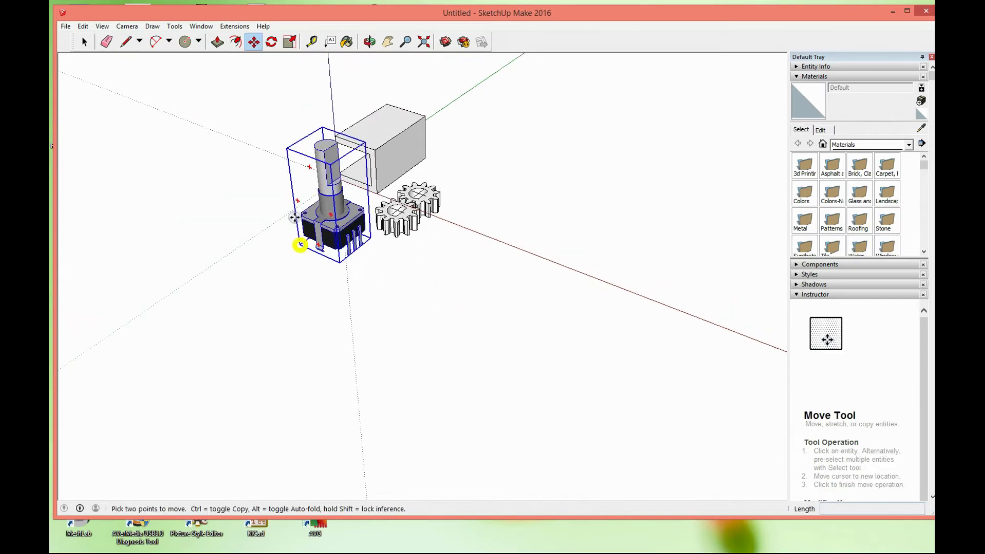
click(371, 43)
mouse_move(247, 269)
mouse_down()
mouse_move(222, 303)
mouse_move(264, 205)
mouse_up()
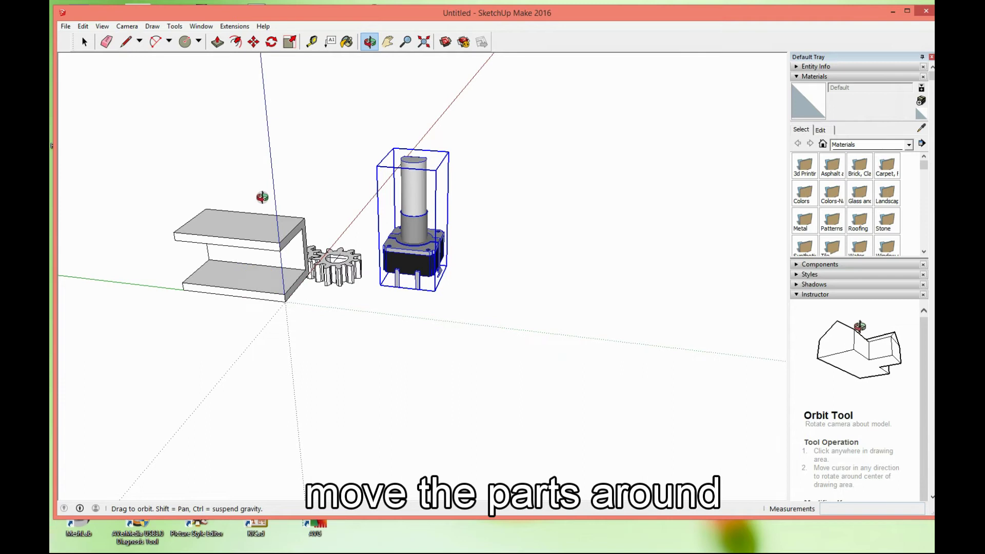
click(255, 42)
Lower the encoder 7mm, then select the gear group and zoom in on the right gear's hole
click(410, 199)
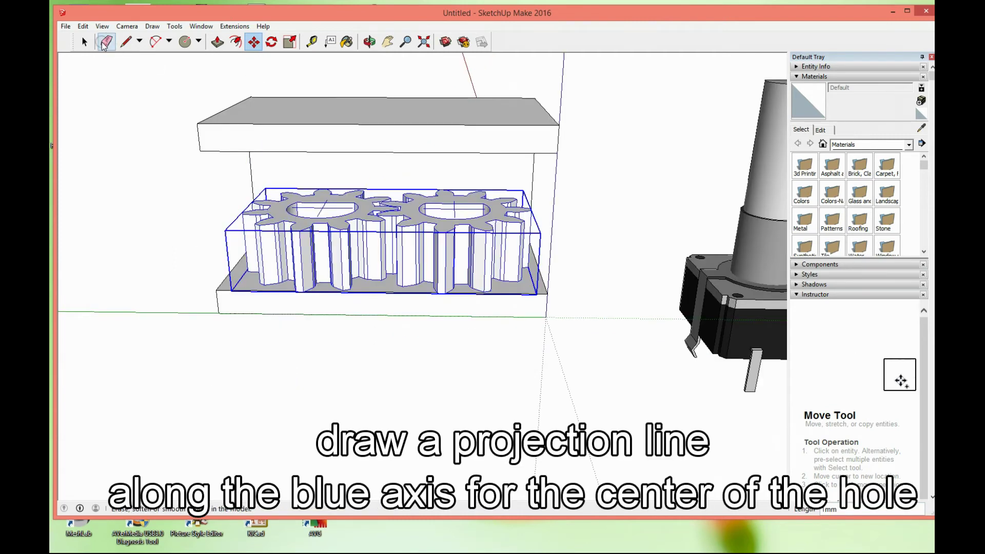
click(85, 43)
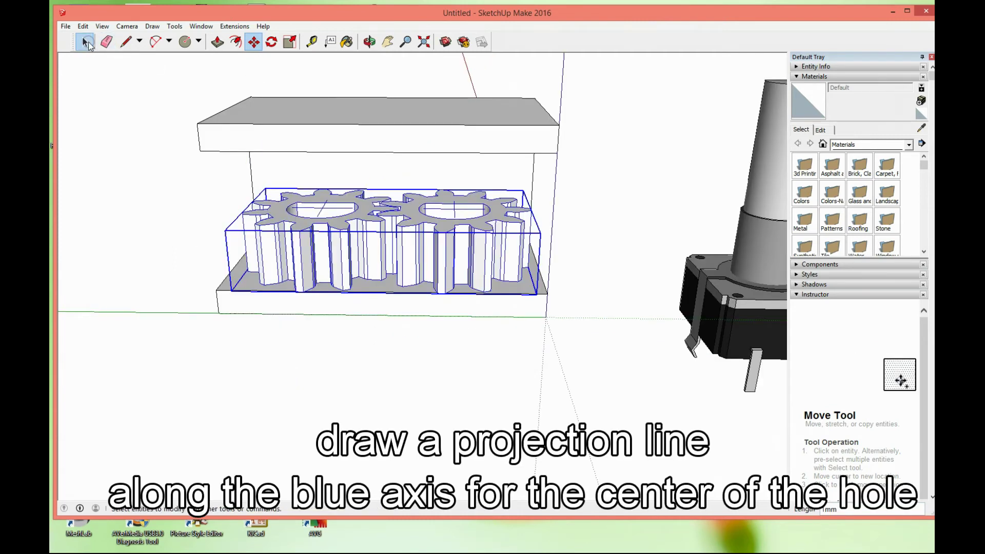
click(629, 189)
scroll(502, 205, up, 3)
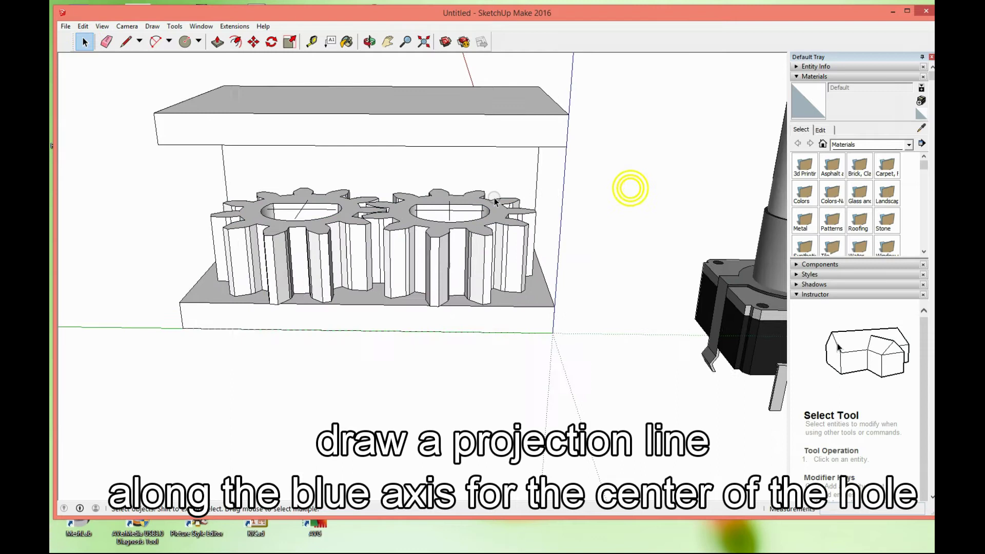
scroll(454, 217, up, 1)
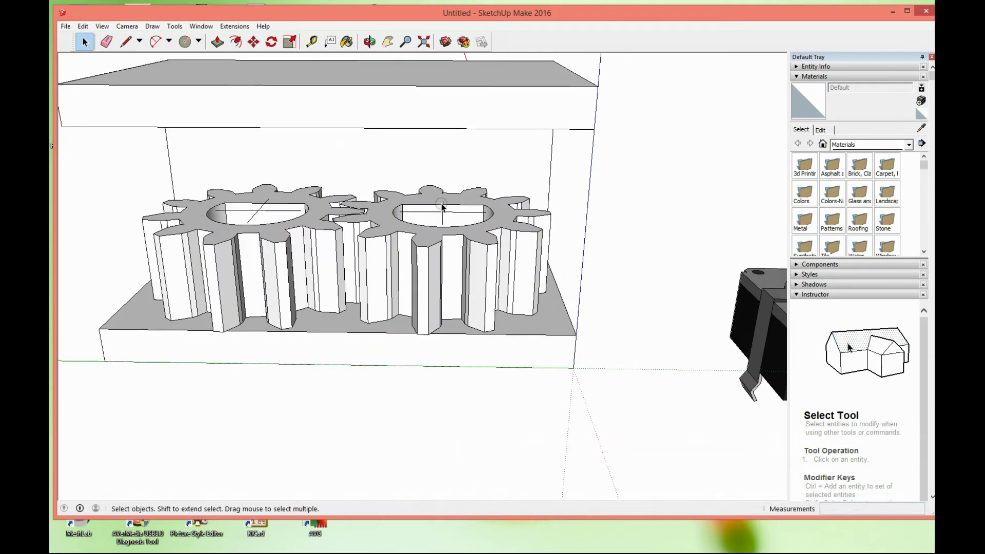
click(442, 213)
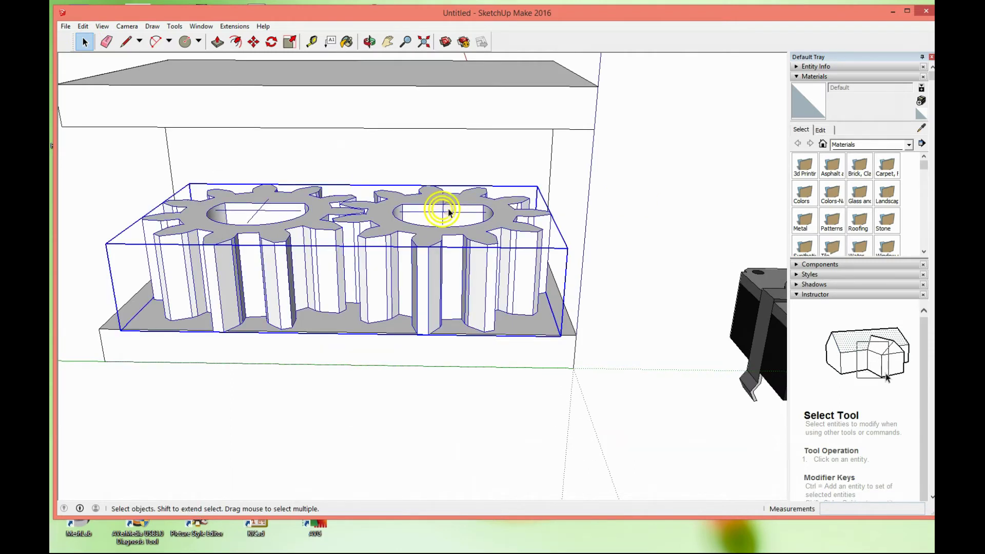
scroll(448, 212, up, 1)
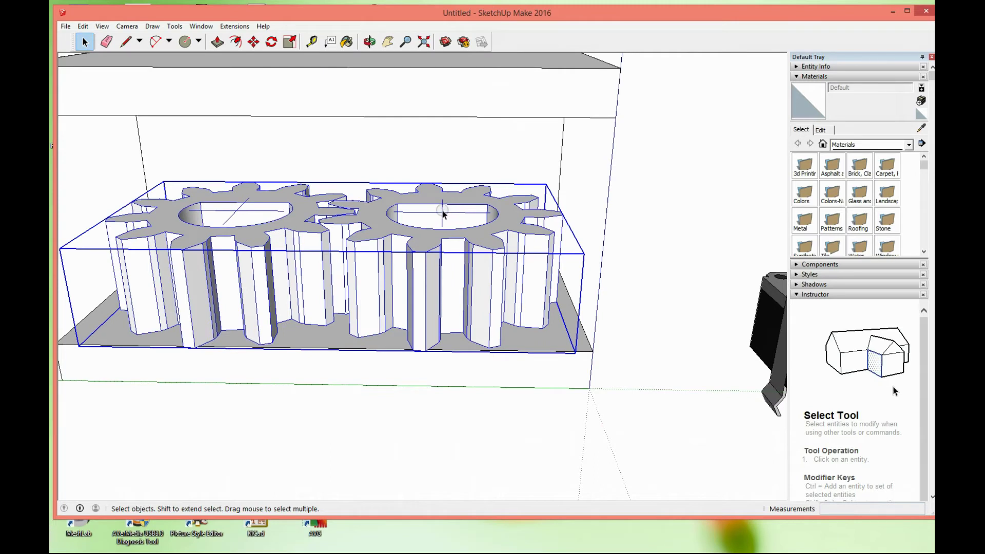
scroll(442, 215, up, 2)
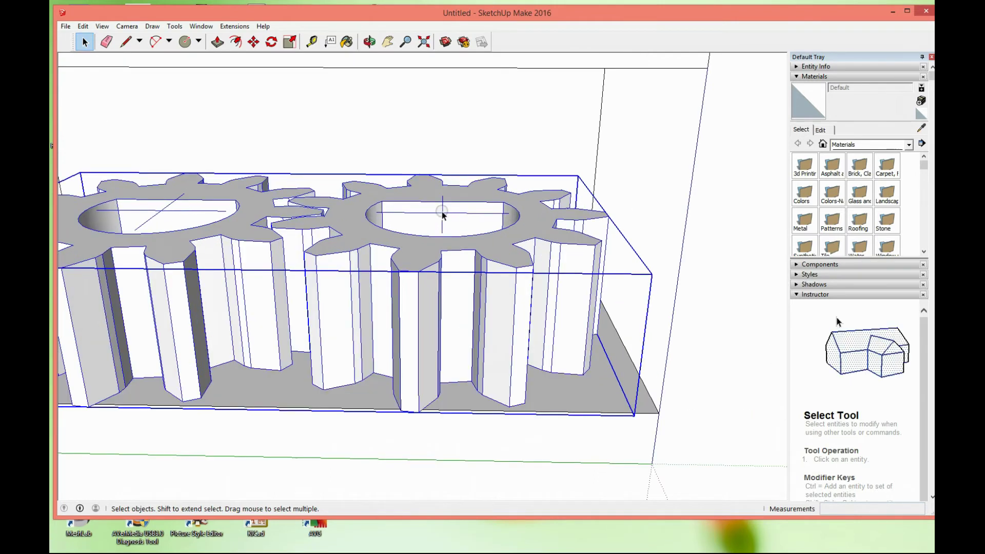
scroll(442, 215, up, 1)
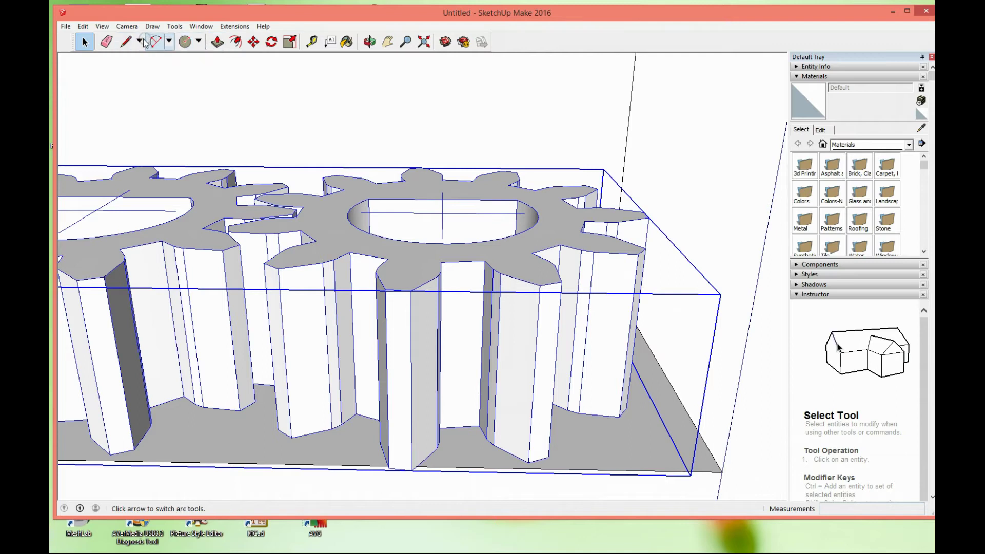
Draw a vertical line from the gear hole's centre up the blue axis past the top plate
click(126, 41)
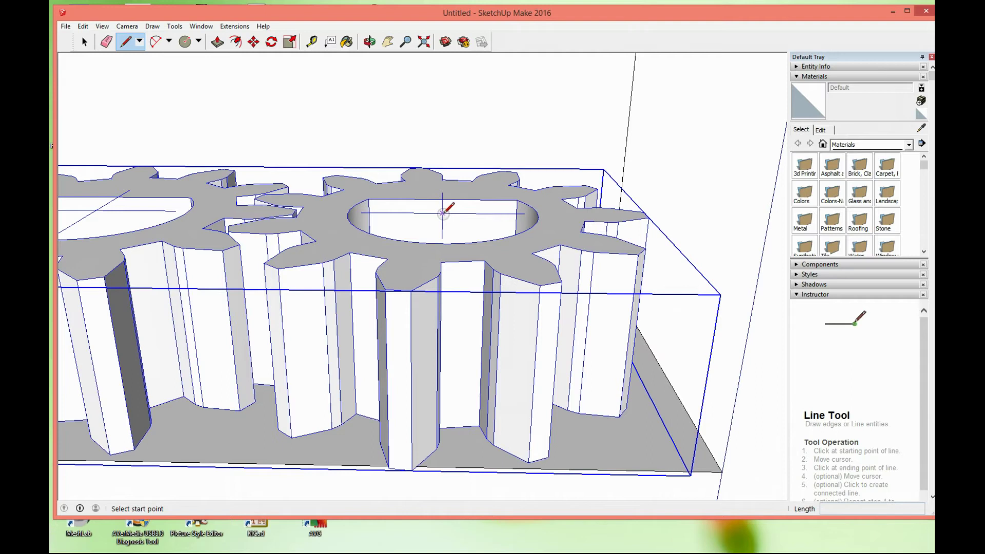
scroll(442, 211, up, 2)
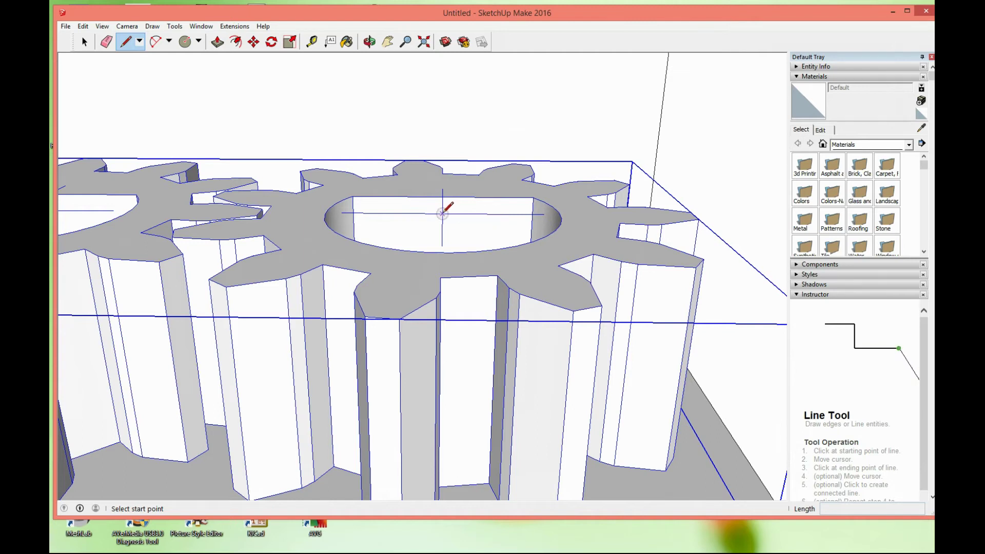
click(443, 213)
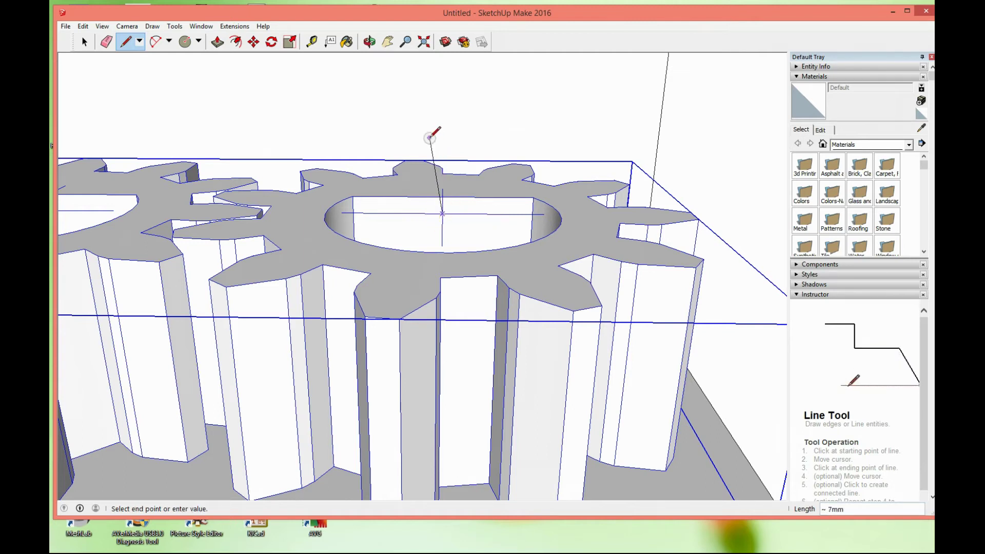
scroll(435, 138, down, 3)
scroll(440, 138, down, 3)
scroll(440, 134, down, 2)
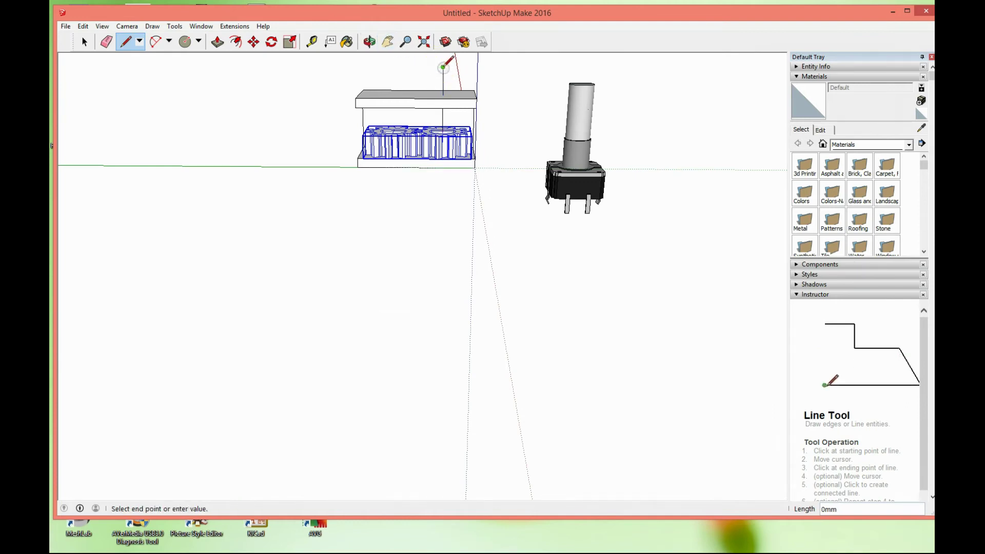
key(Escape)
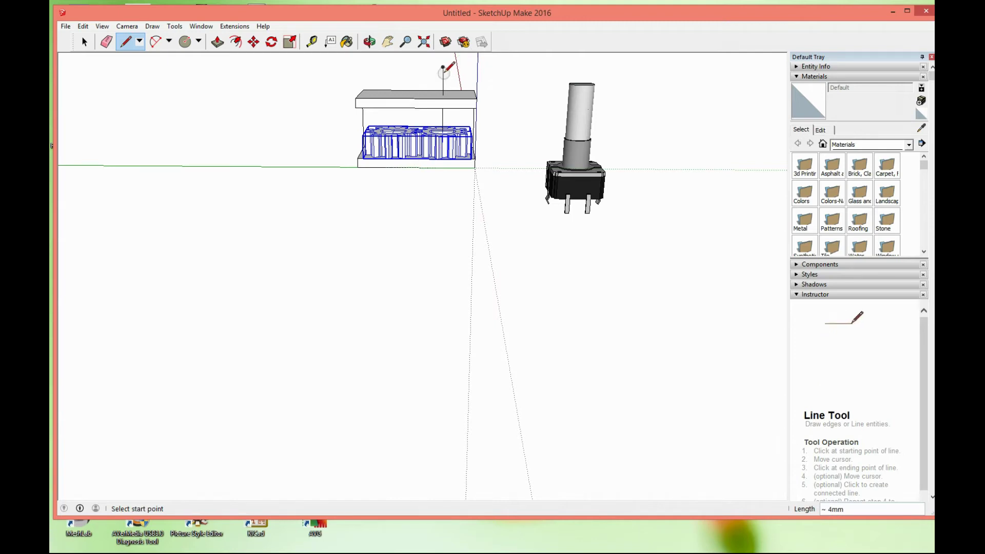
scroll(385, 145, down, 1)
scroll(384, 145, down, 1)
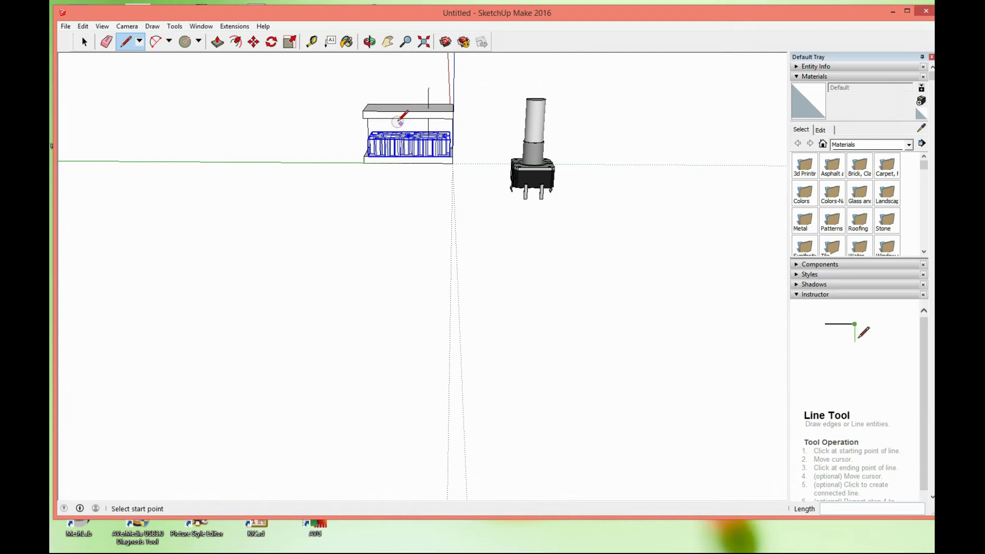
Orbit and zoom to look down on the top plate, then select the top plate group
click(368, 42)
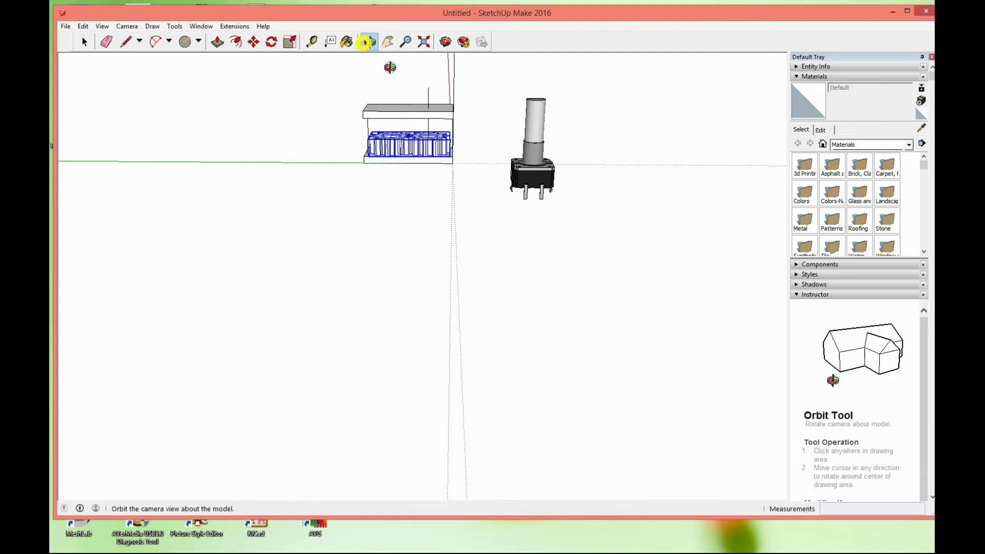
drag(391, 70, 413, 80)
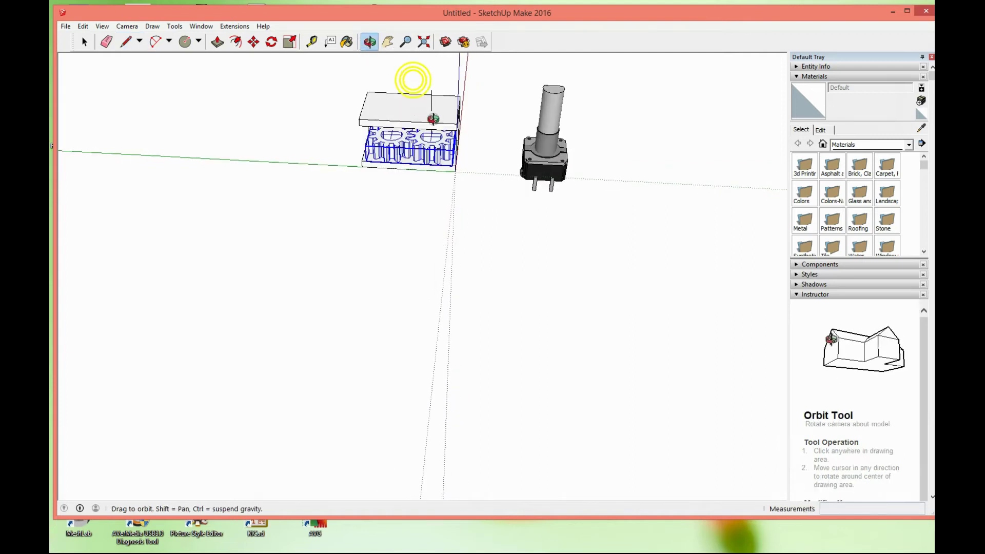
scroll(443, 82, up, 1)
scroll(442, 79, up, 2)
scroll(461, 143, up, 1)
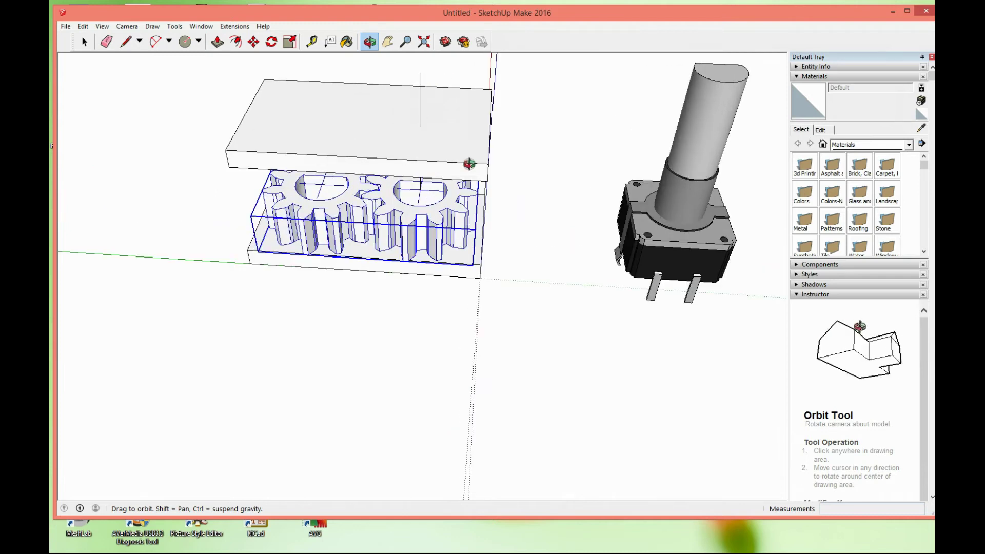
scroll(466, 159, up, 1)
scroll(450, 146, up, 1)
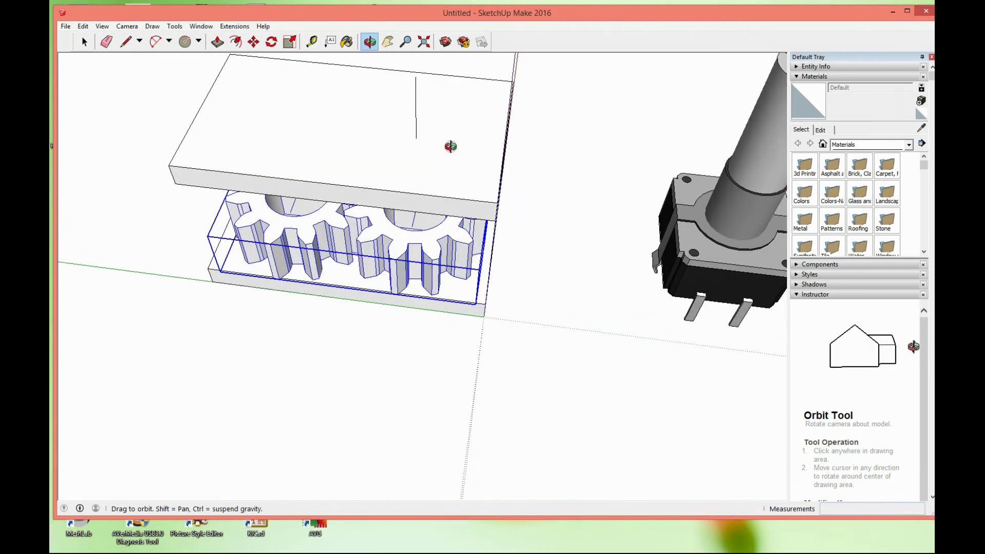
mouse_move(458, 154)
mouse_down()
mouse_move(448, 174)
mouse_move(418, 141)
mouse_up()
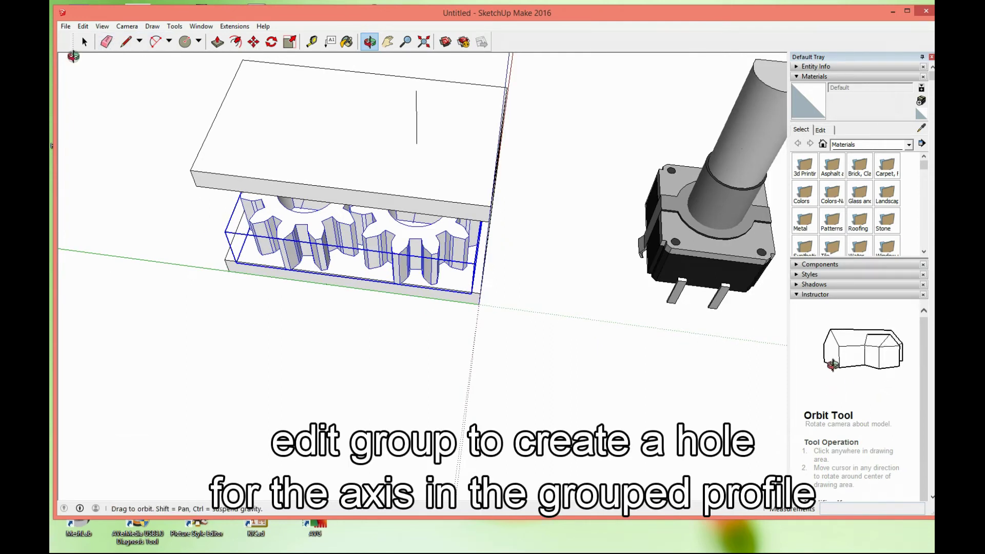
click(82, 43)
click(330, 110)
Open the top plate group for editing and select its top face
right_click(330, 110)
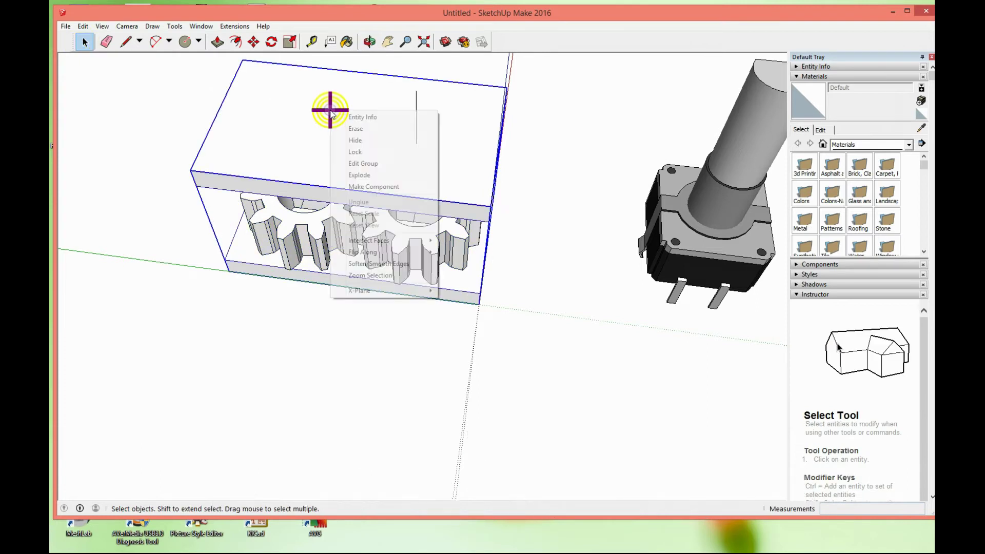
click(369, 163)
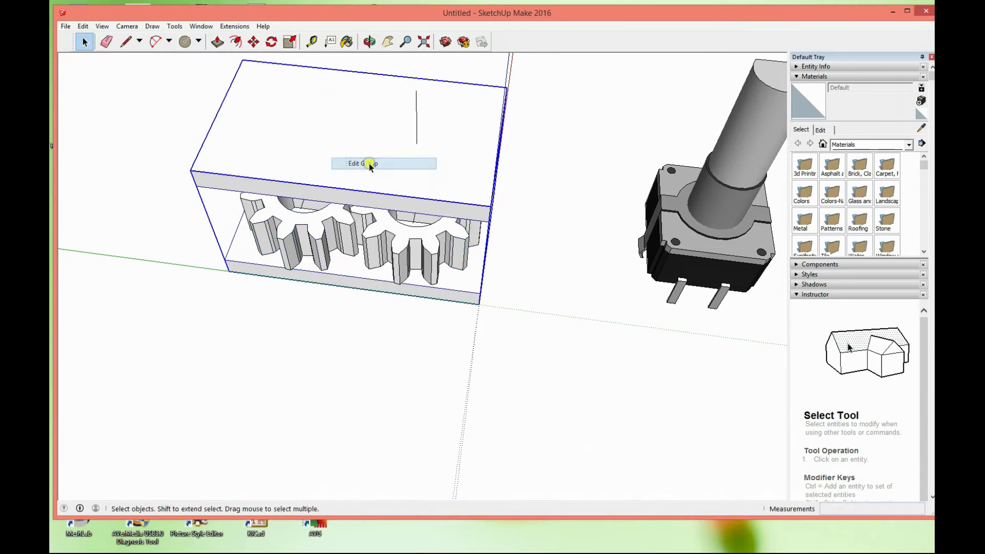
click(431, 123)
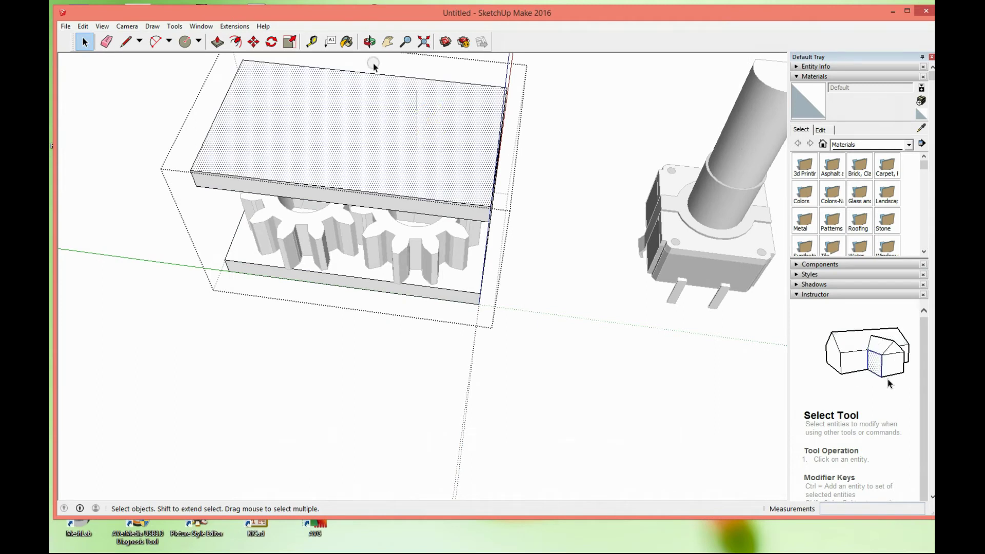
scroll(424, 152, up, 1)
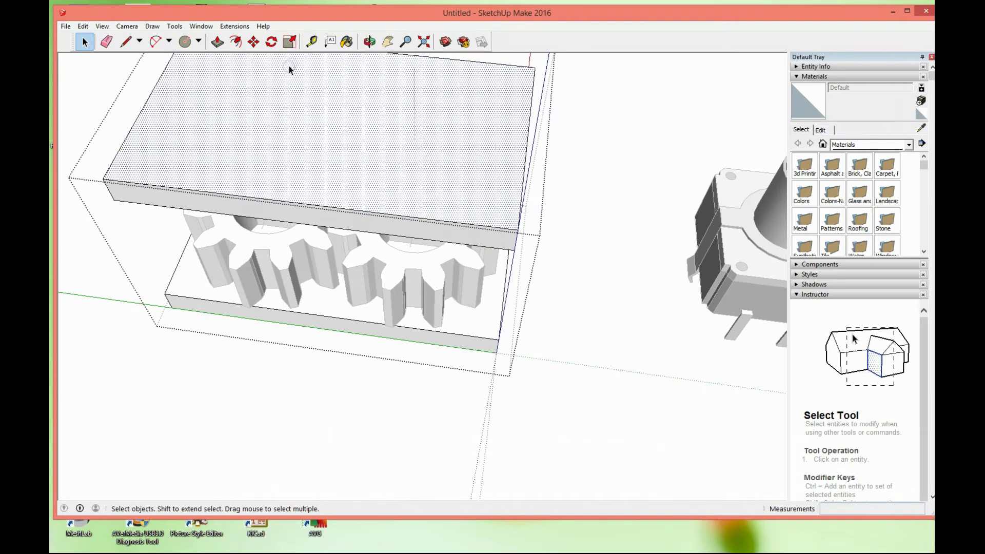
Draw a 5.5mm-radius circle on the top face centred on the projection line
click(186, 43)
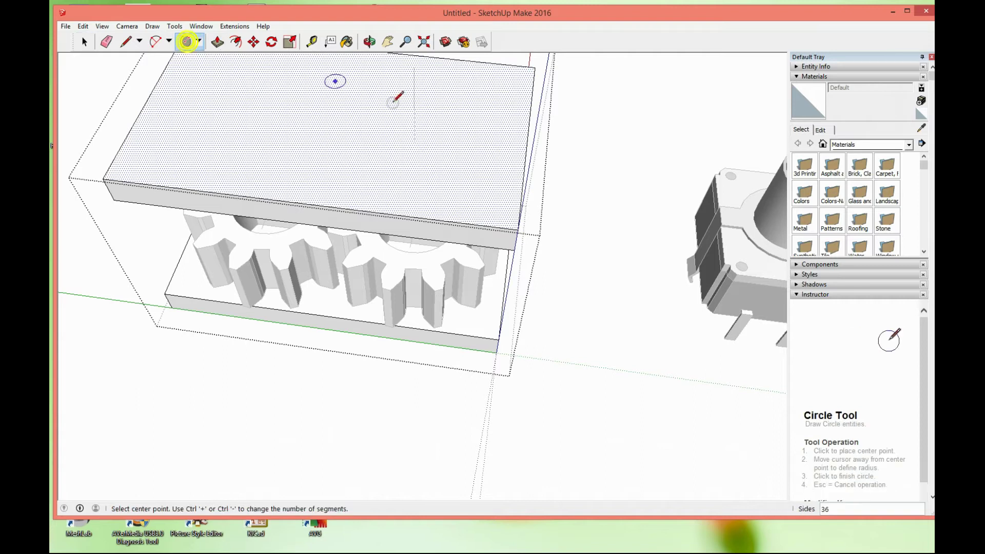
click(415, 142)
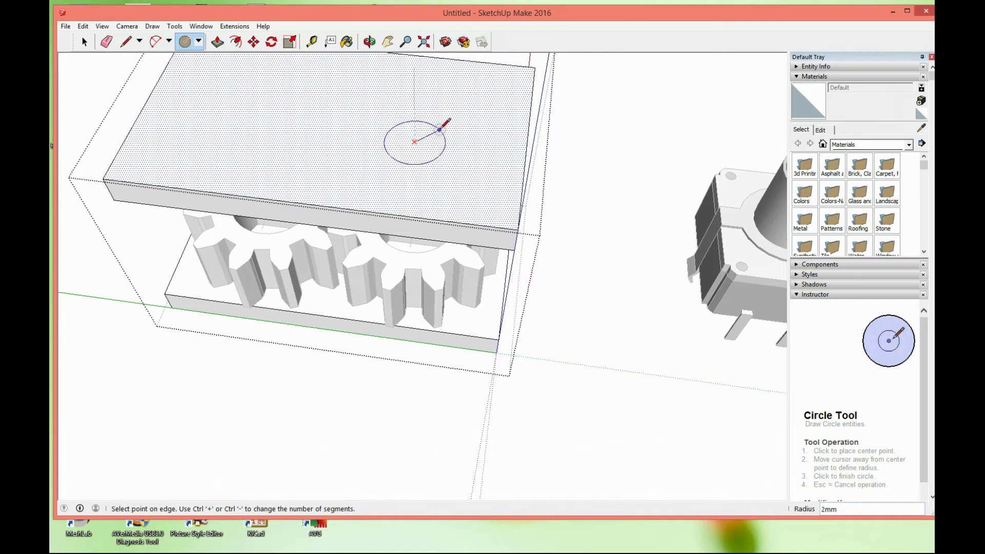
text(5,5)
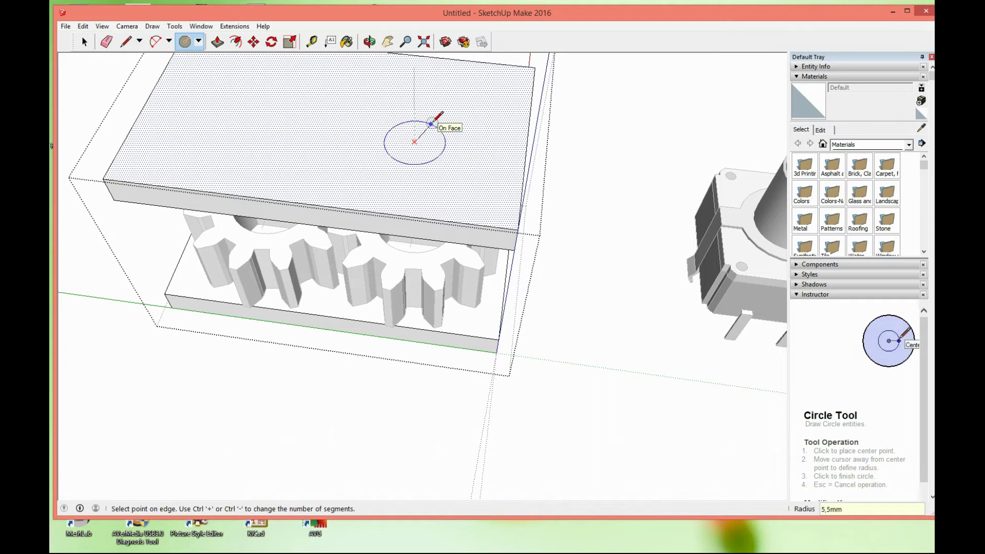
key(Return)
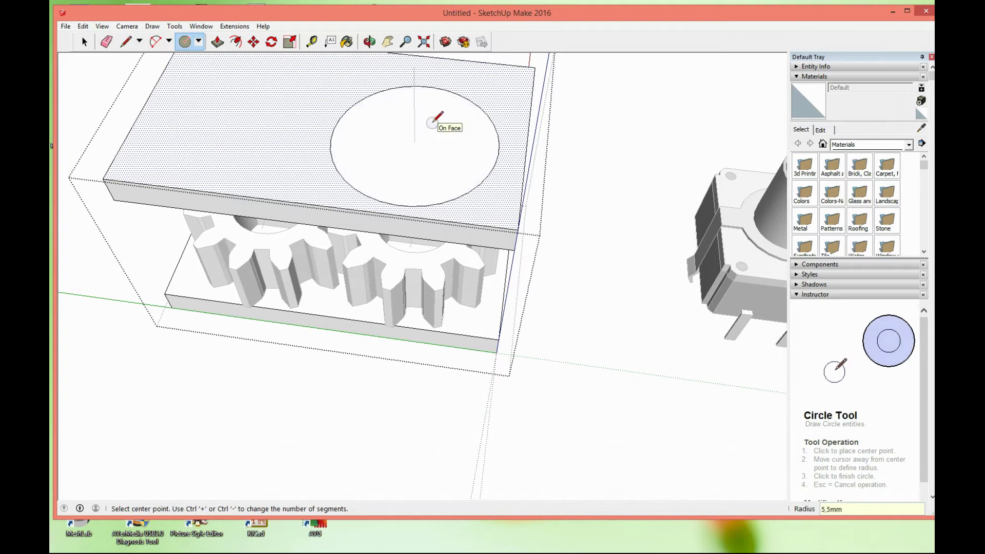
click(90, 39)
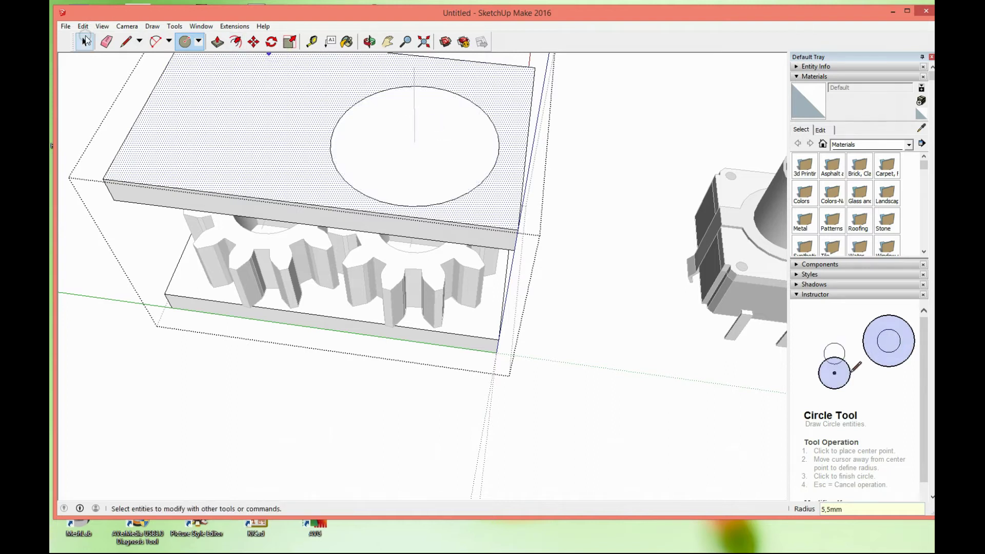
click(217, 42)
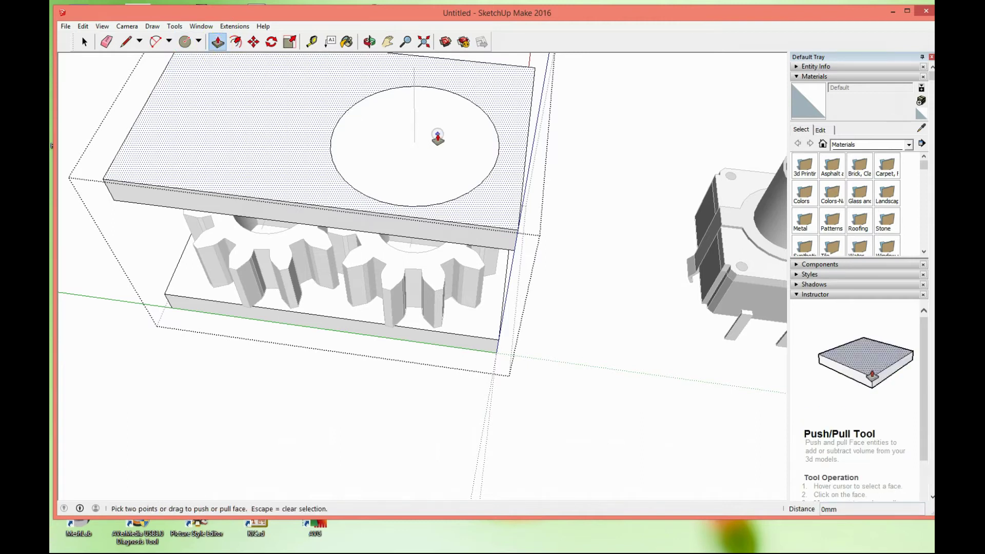
Push the circle 2mm into the top plate, close the group, and zoom out
click(438, 137)
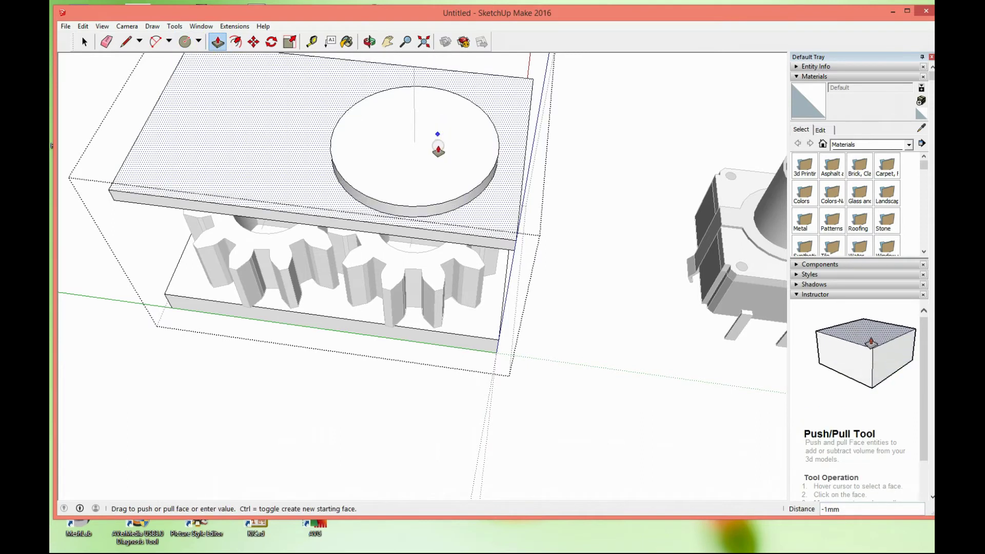
key(Escape)
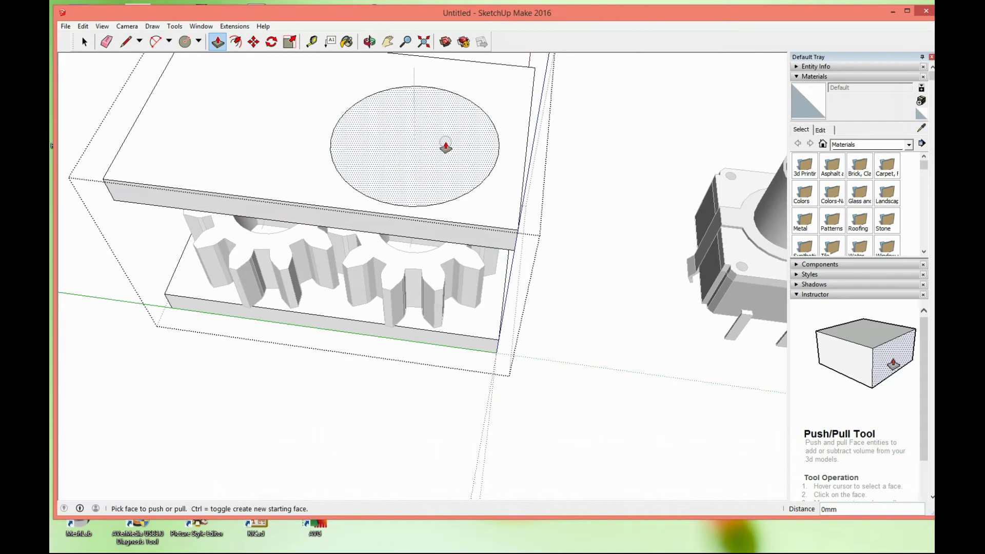
click(428, 136)
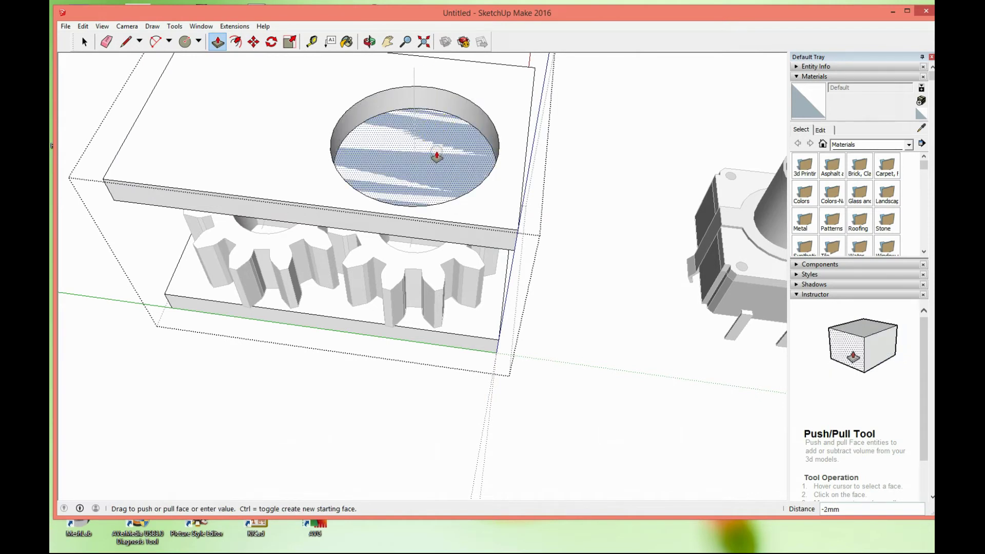
text(2m)
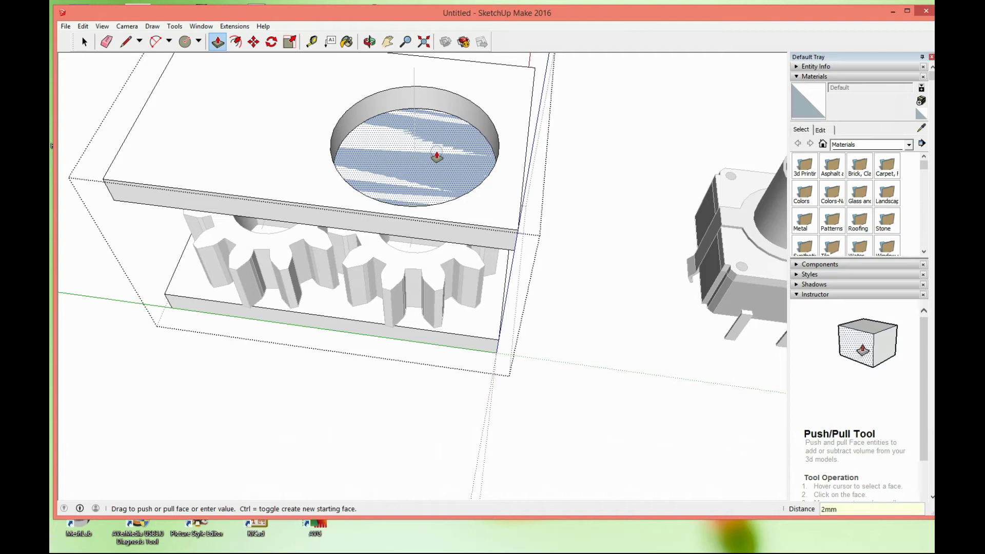
key(Return)
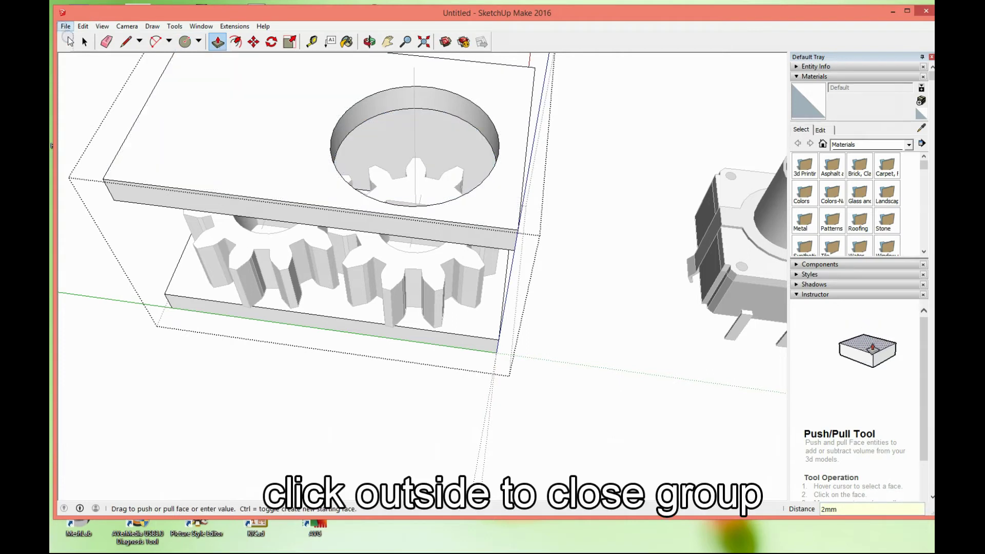
click(84, 42)
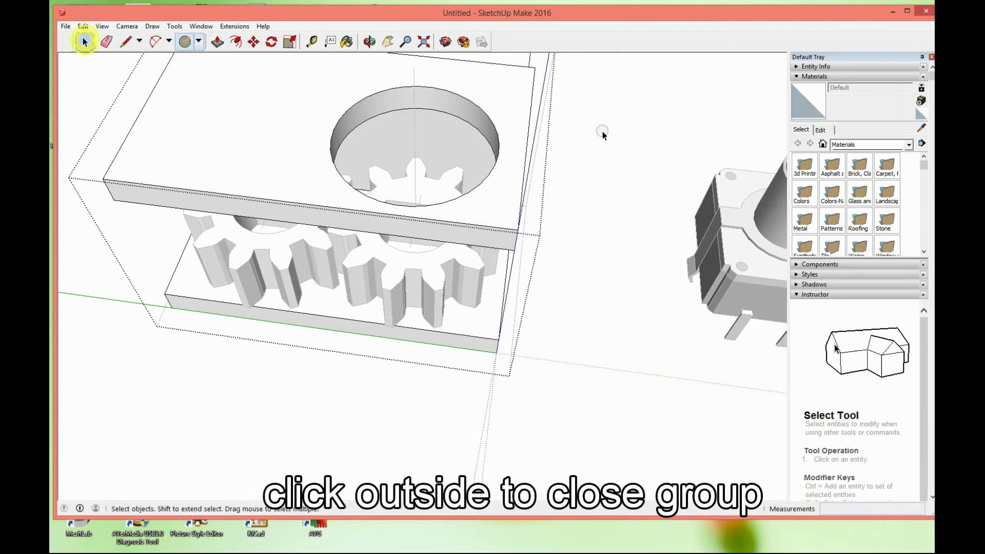
click(641, 110)
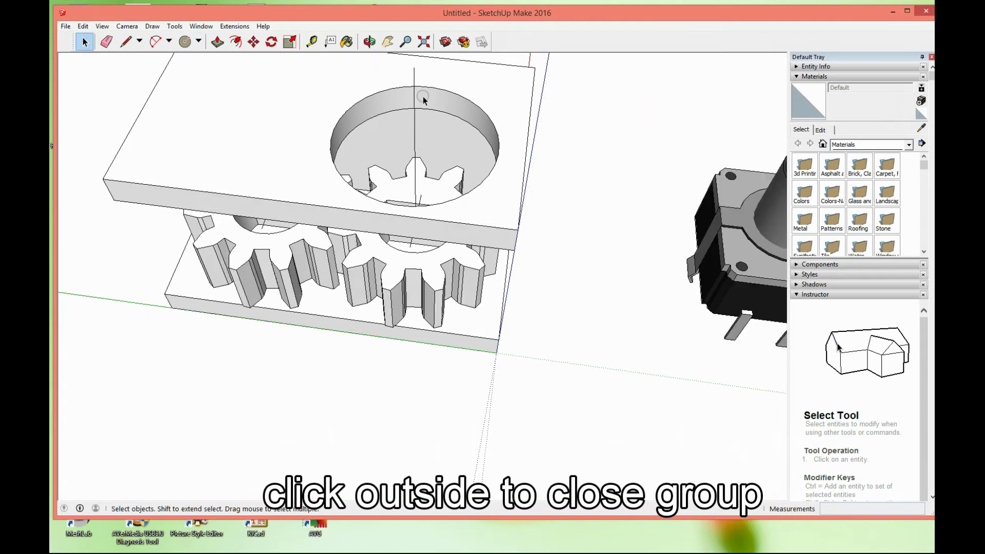
scroll(426, 110, down, 2)
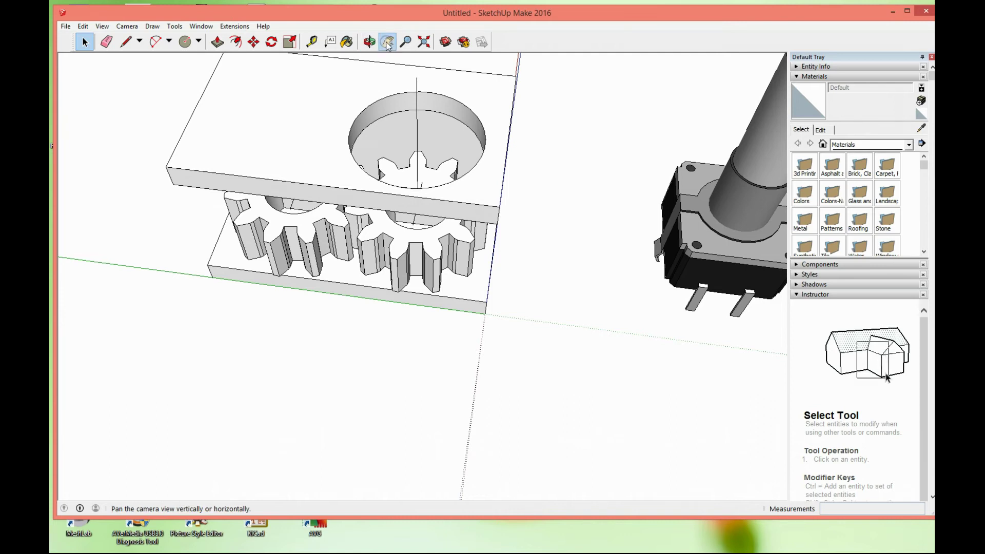
Draw a vertical line from the gear's centre down to the bottom plate edge, then select the frame group
click(388, 45)
mouse_move(402, 81)
mouse_down()
mouse_move(409, 212)
mouse_move(279, 88)
mouse_up()
click(370, 42)
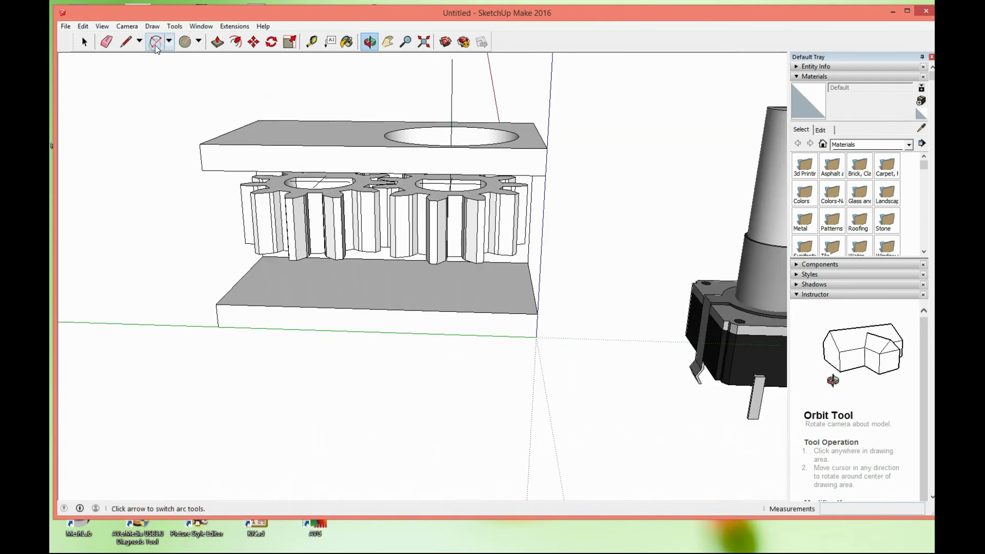
click(124, 42)
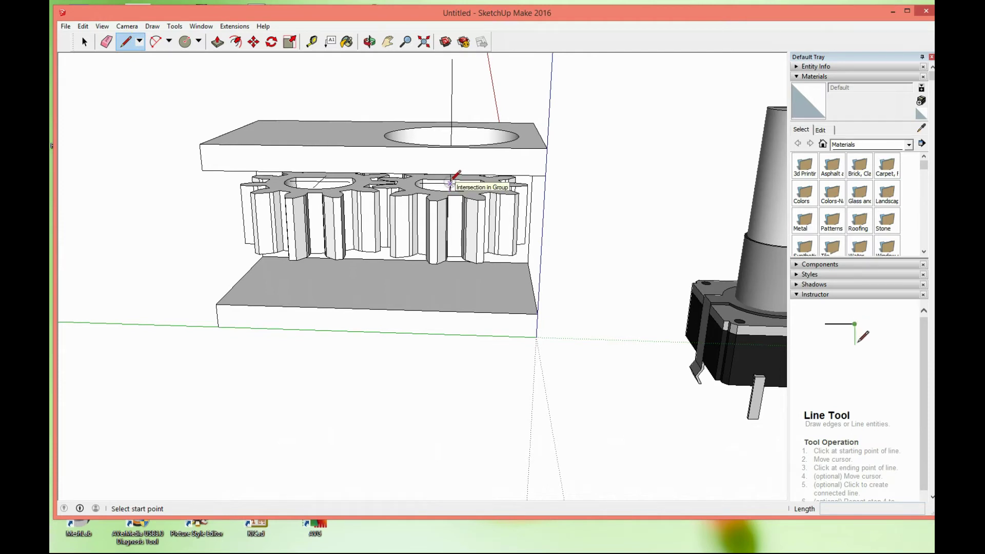
scroll(450, 183, up, 2)
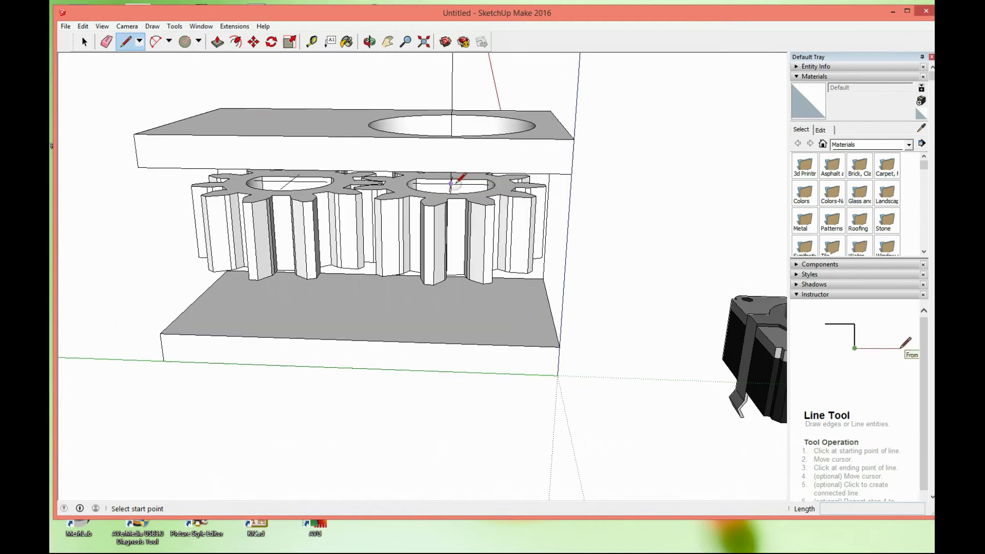
click(450, 184)
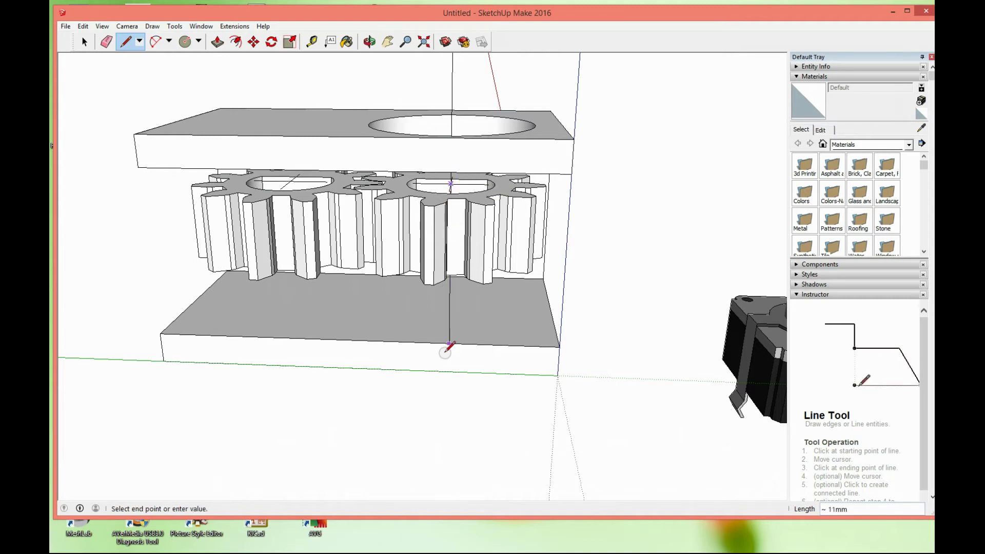
click(449, 404)
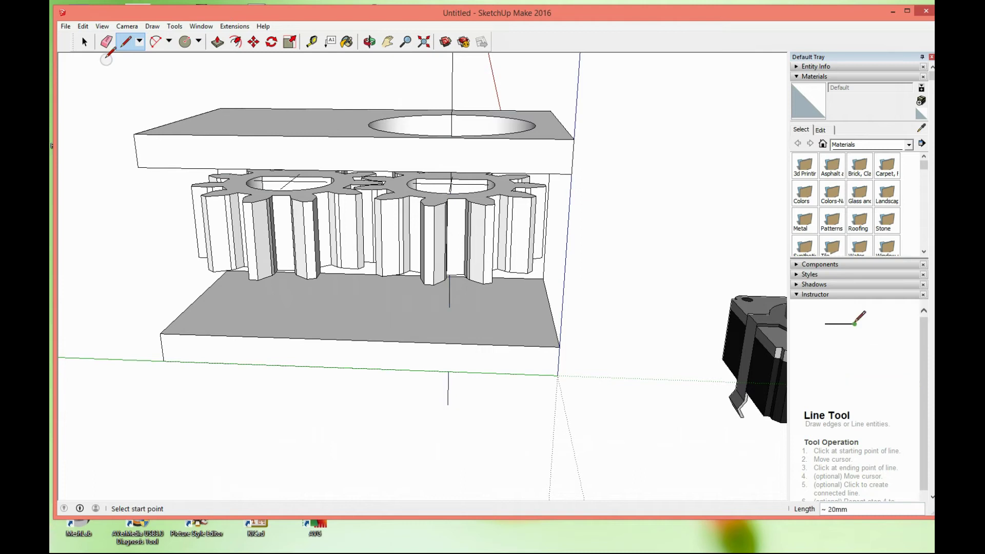
click(86, 43)
click(87, 42)
click(417, 315)
Edit the frame group and draw a circle on the bottom plate centred at the reference line's foot
right_click(417, 315)
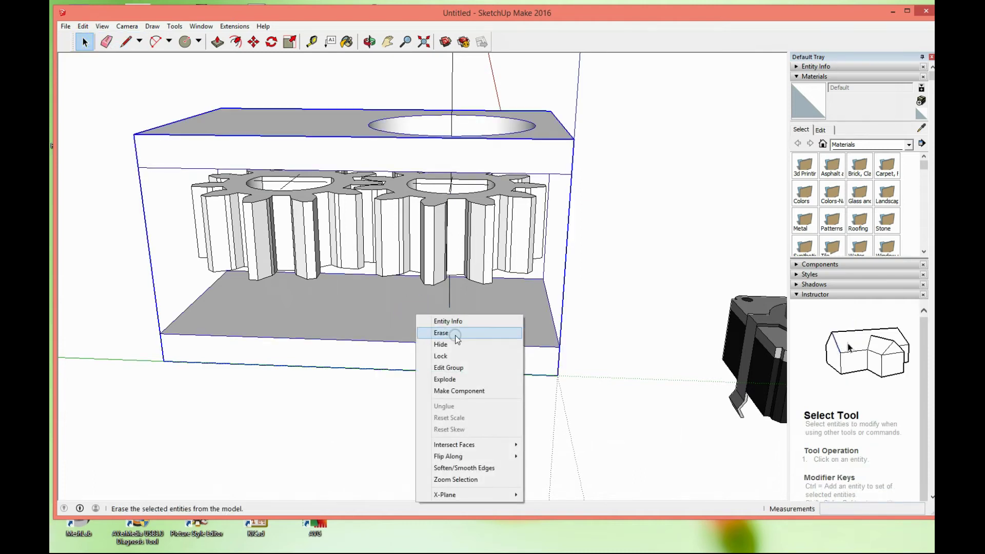
click(461, 368)
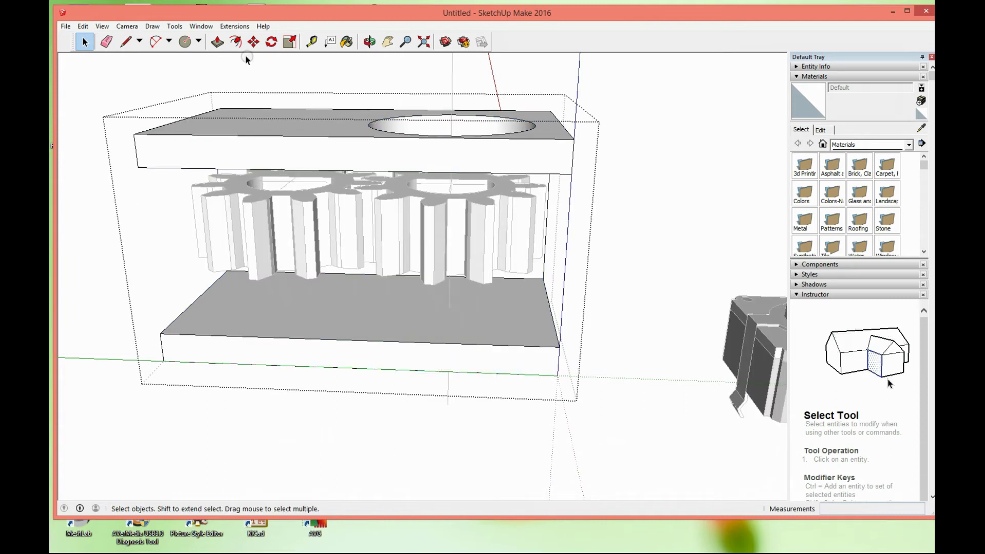
click(187, 42)
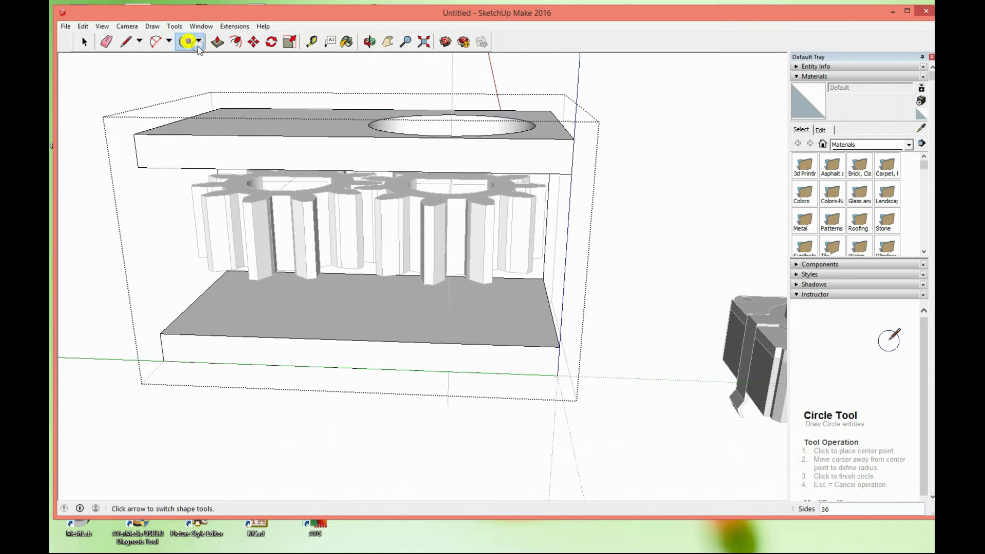
scroll(523, 334, up, 3)
scroll(461, 307, up, 2)
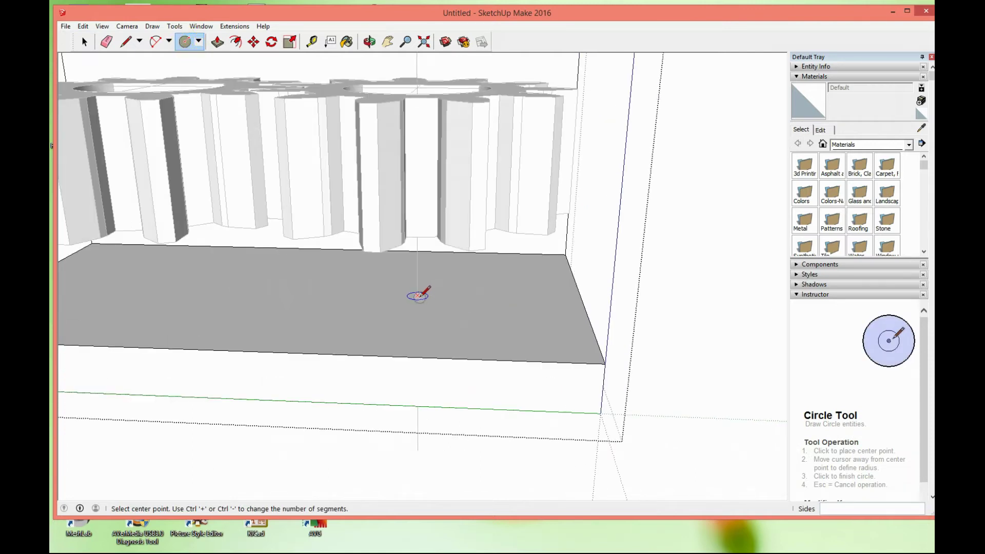
scroll(418, 295, up, 1)
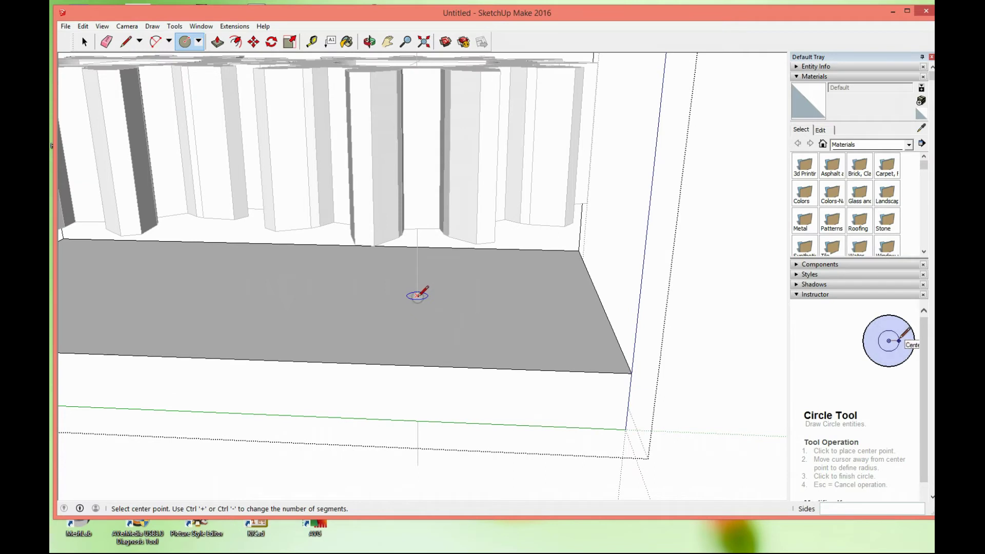
click(417, 296)
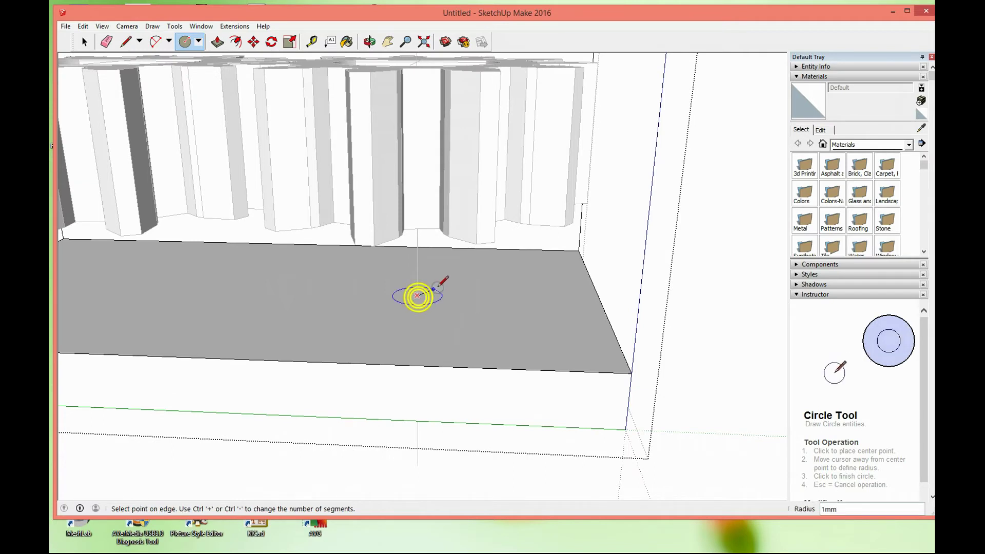
click(374, 328)
Push the new circle face 2mm down into the bottom plate, leaving a round hole under the gear
key(space)
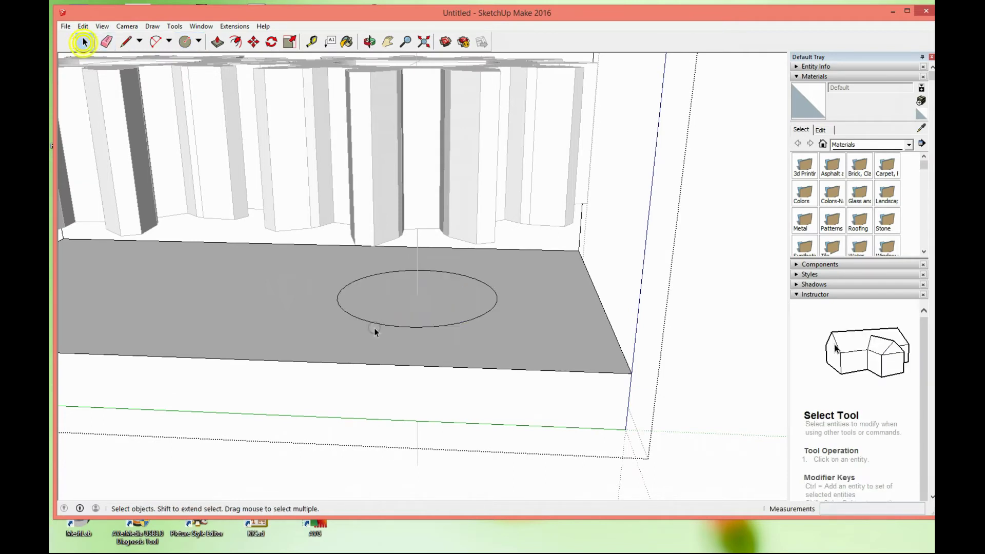
click(405, 296)
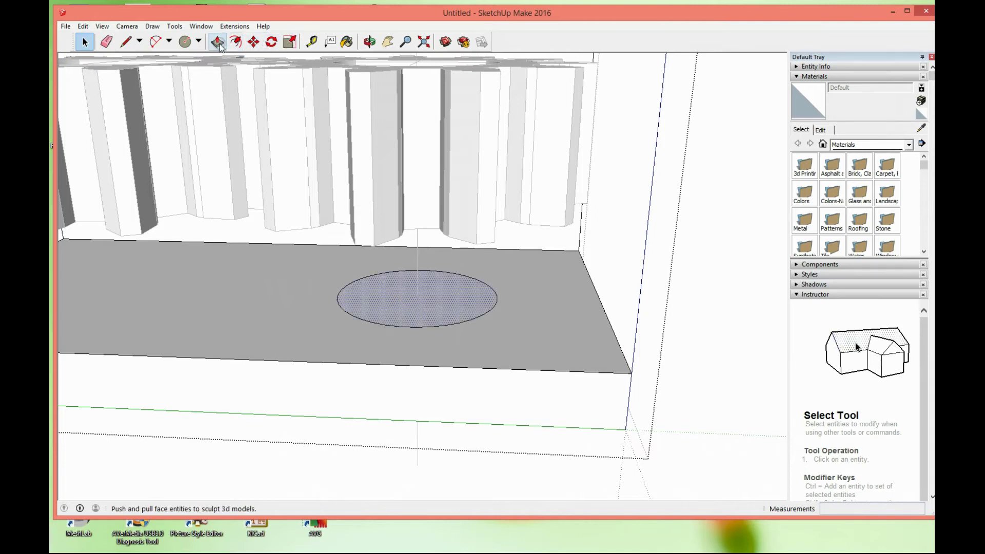
click(219, 42)
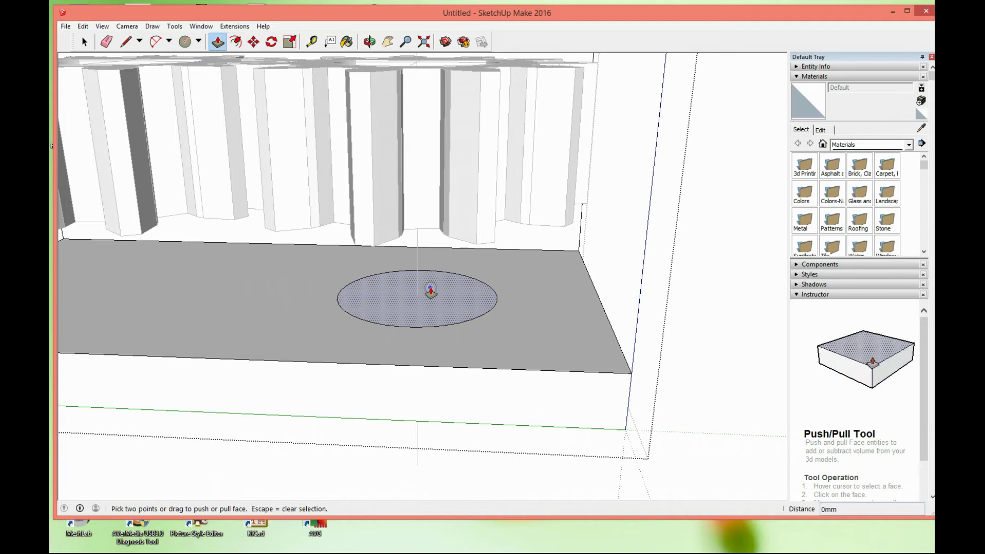
drag(431, 287, 433, 313)
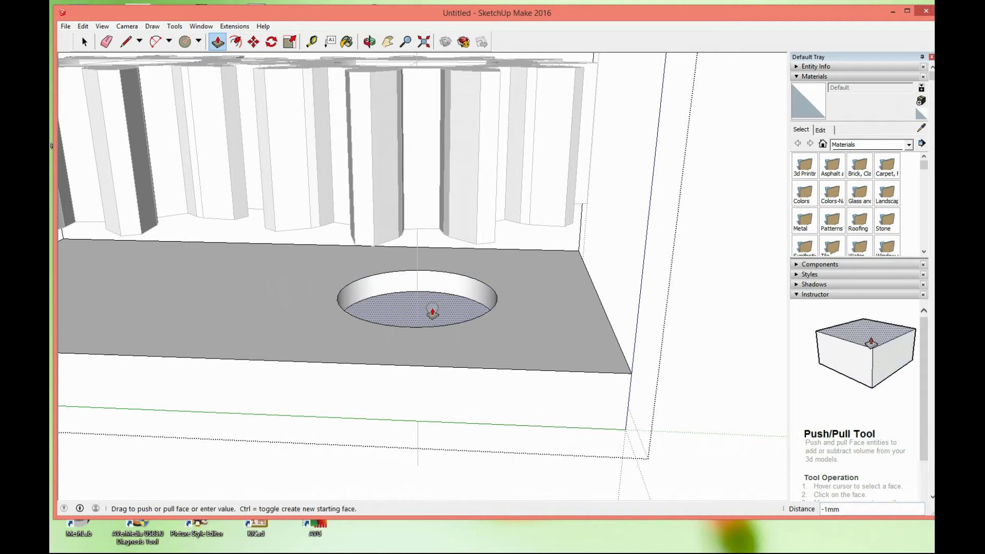
text(2)
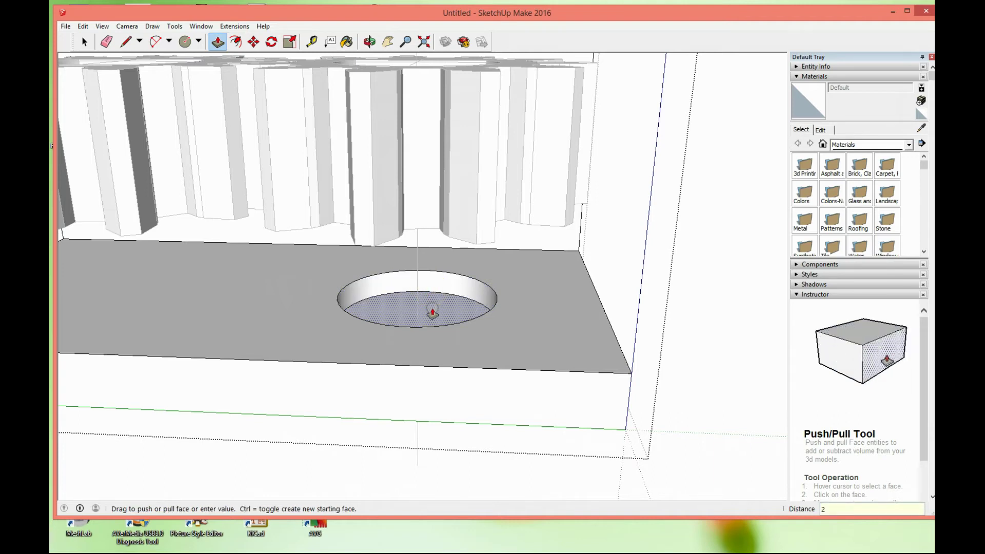
text(mm)
key(Return)
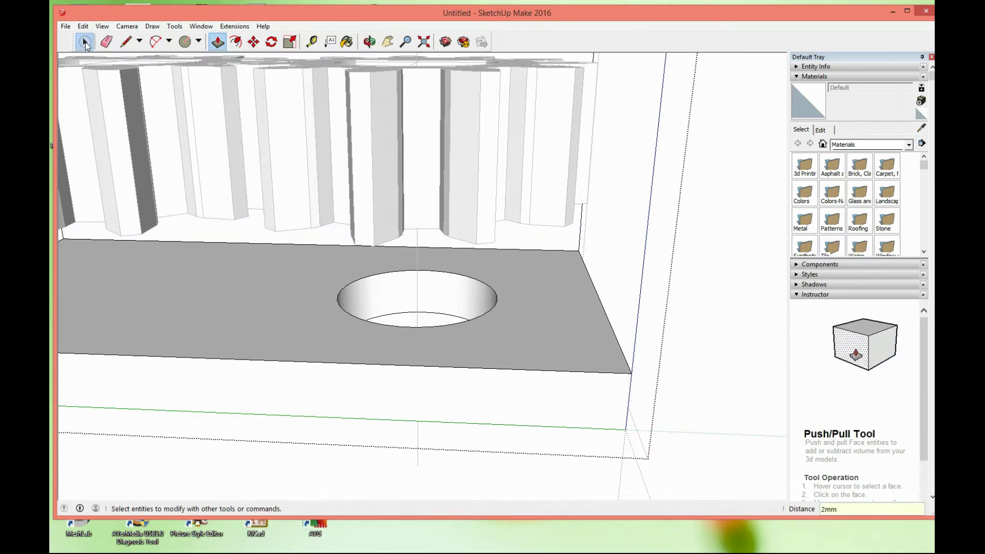
click(85, 43)
scroll(421, 177, down, 2)
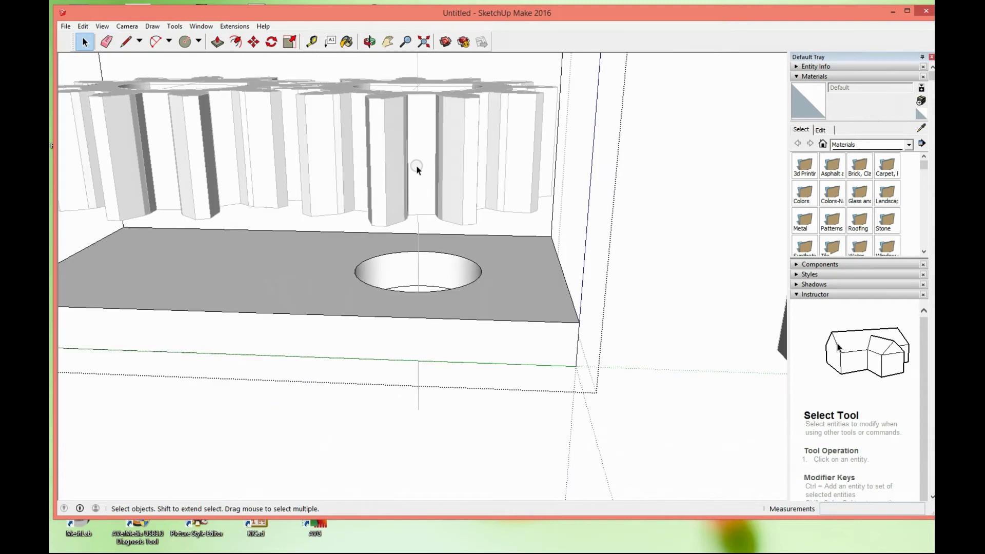
scroll(415, 164, down, 2)
Orbit to an overview, deselect the gear frame and select the encoder component
click(370, 42)
mouse_move(424, 103)
mouse_down()
mouse_move(349, 170)
mouse_move(334, 160)
mouse_up()
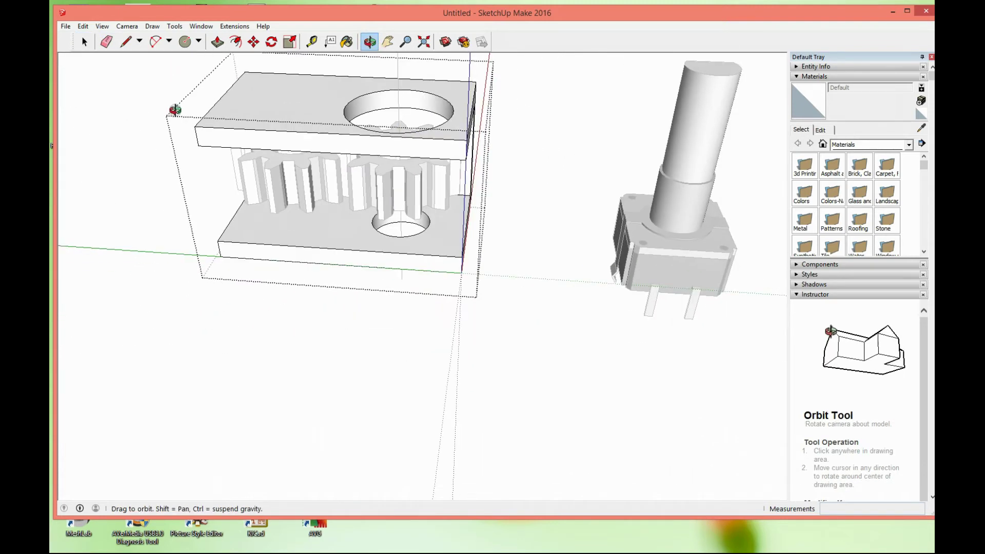
click(85, 42)
click(86, 42)
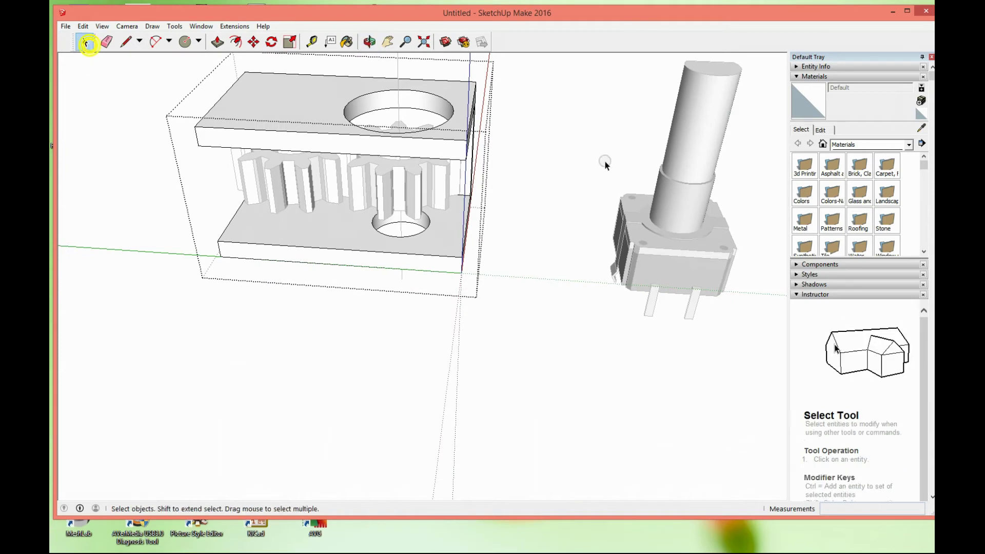
click(590, 156)
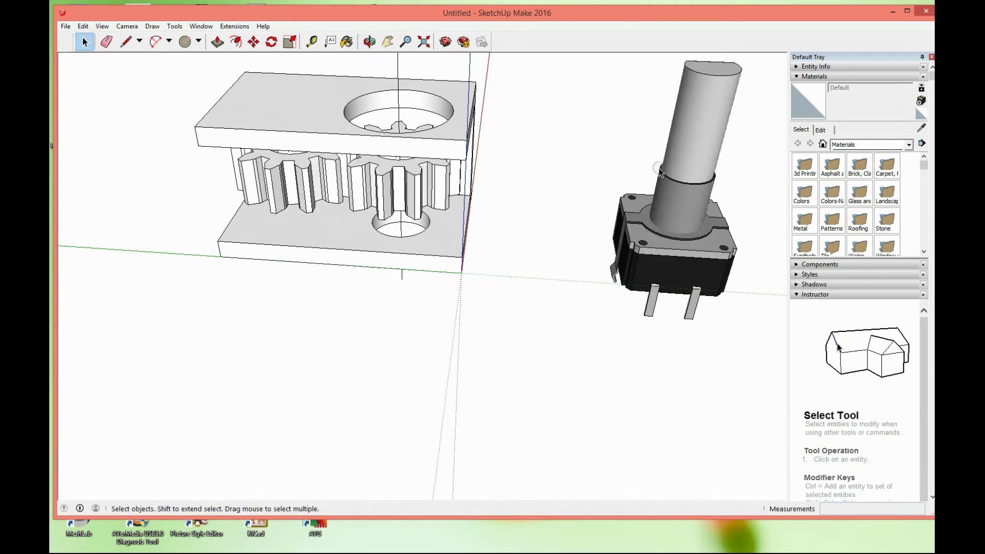
click(690, 174)
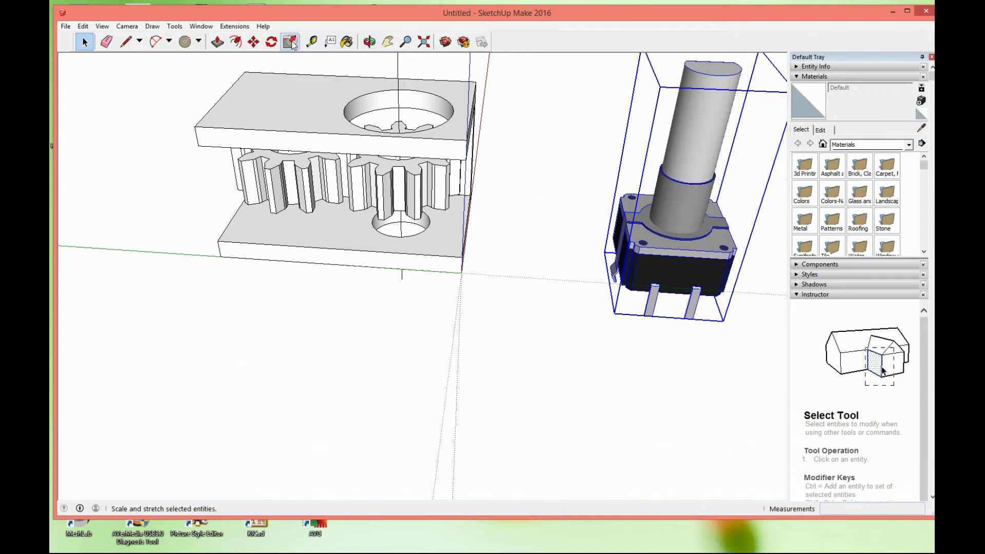
Move the encoder beneath the frame's hole and orbit to check its fit
click(252, 42)
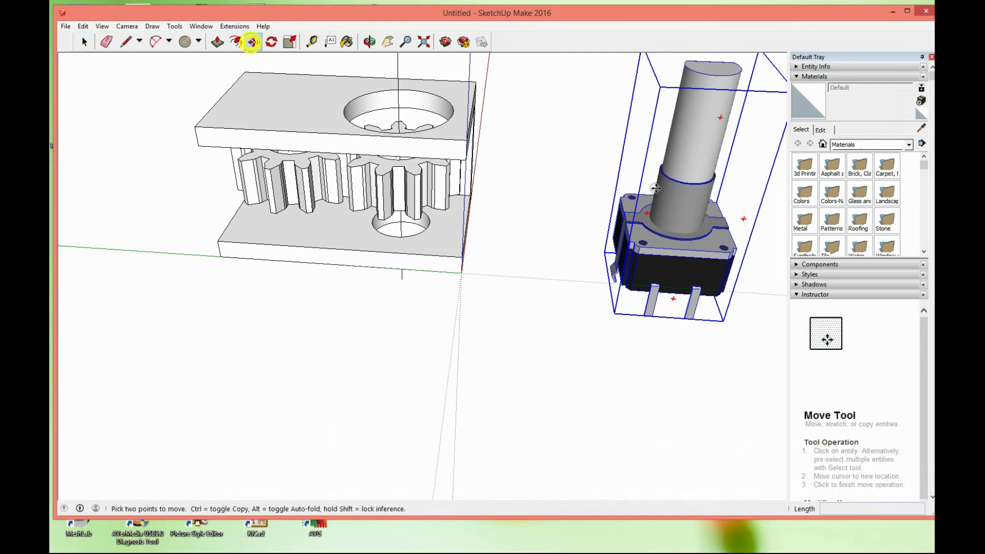
click(674, 197)
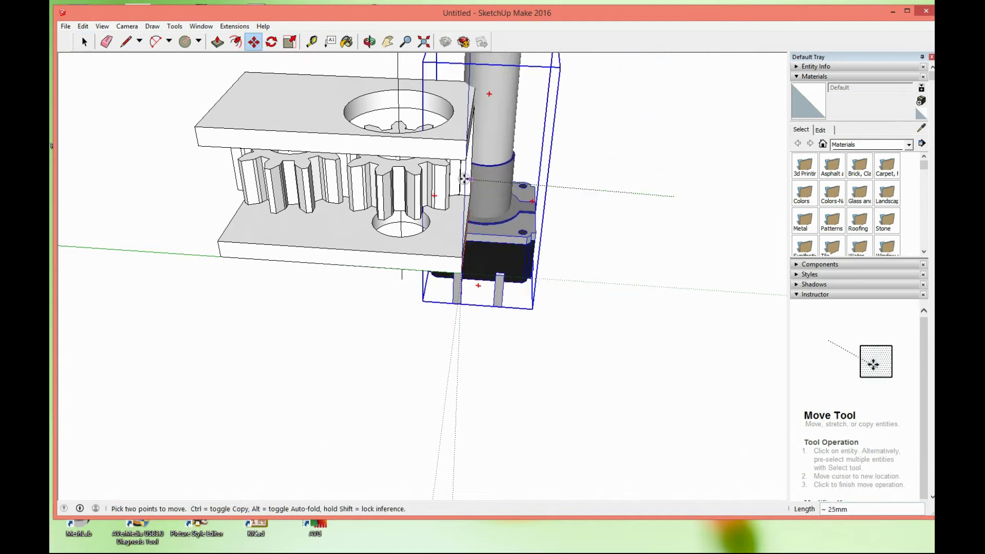
scroll(496, 188, up, 3)
click(495, 188)
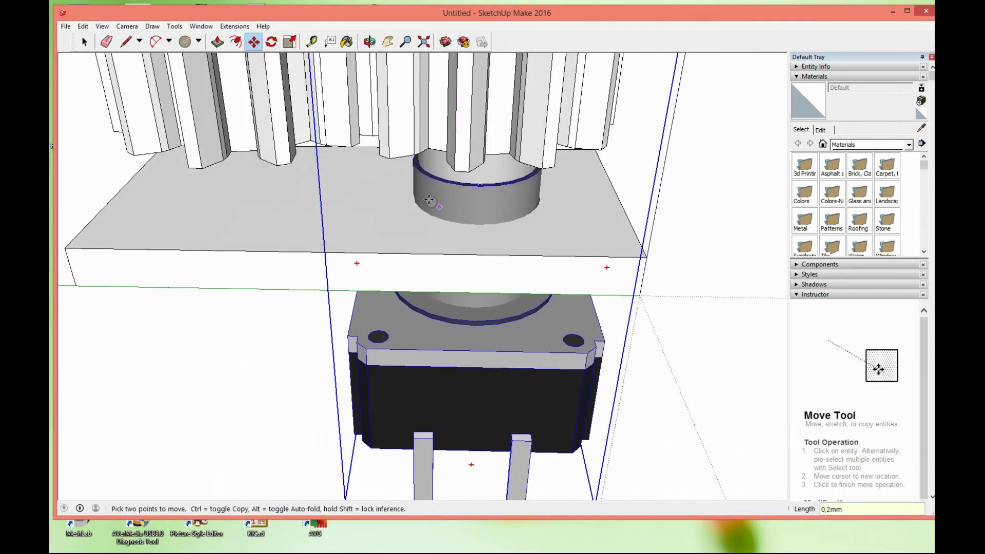
click(370, 41)
mouse_move(364, 101)
mouse_down()
mouse_move(497, 160)
mouse_move(379, 57)
mouse_move(408, 217)
mouse_move(336, 165)
mouse_move(437, 211)
mouse_up()
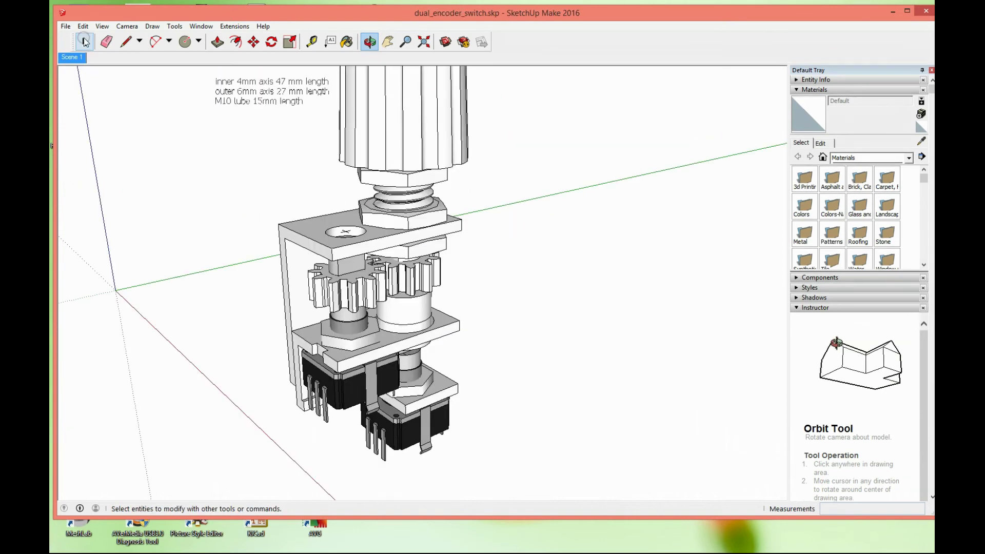
Edit the encoder assembly group, then its lower subgroup, and select the frame part
key(space)
click(84, 41)
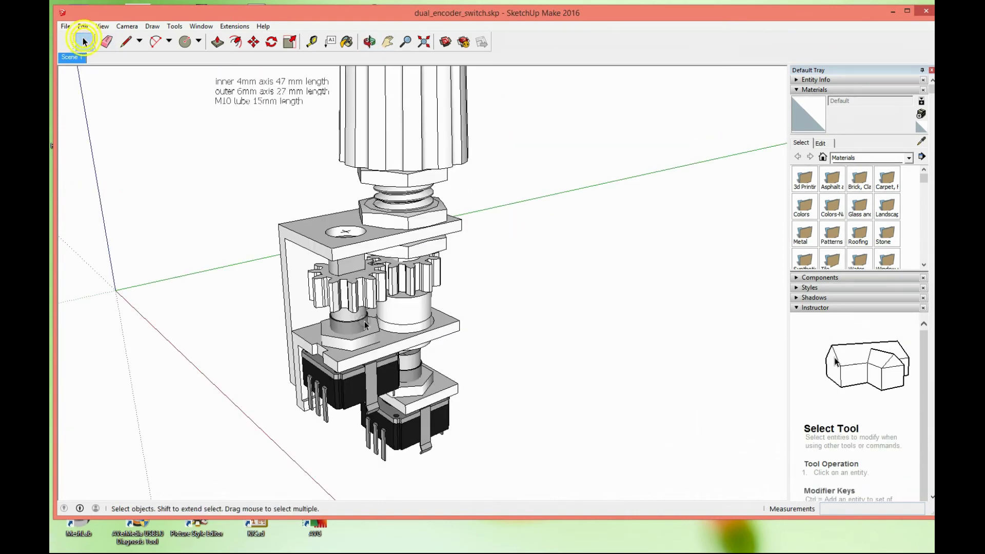
click(389, 339)
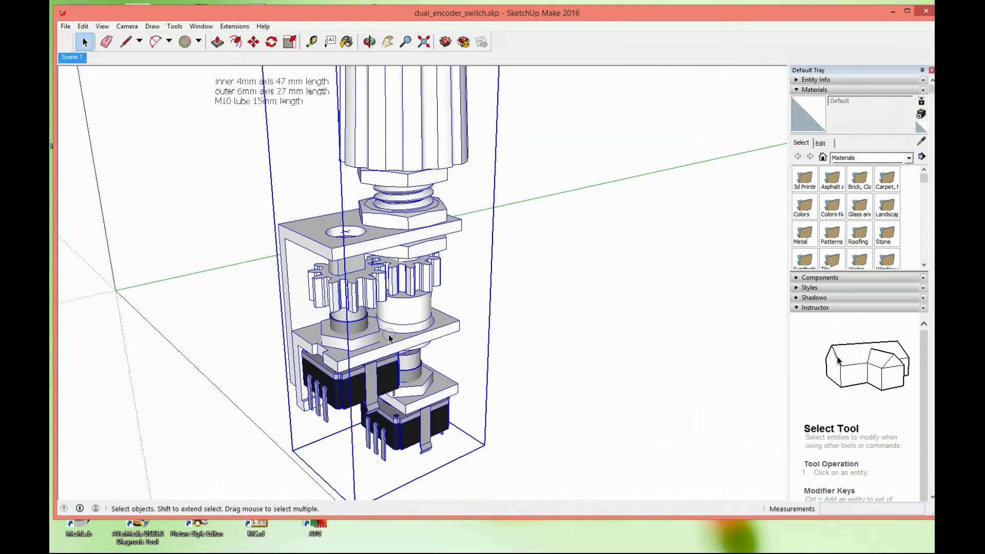
right_click(386, 335)
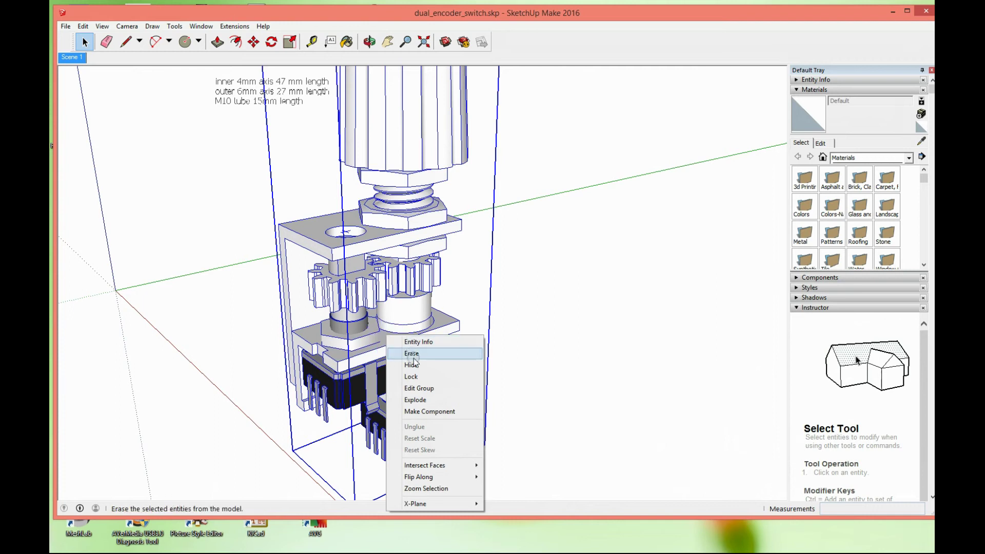
click(420, 389)
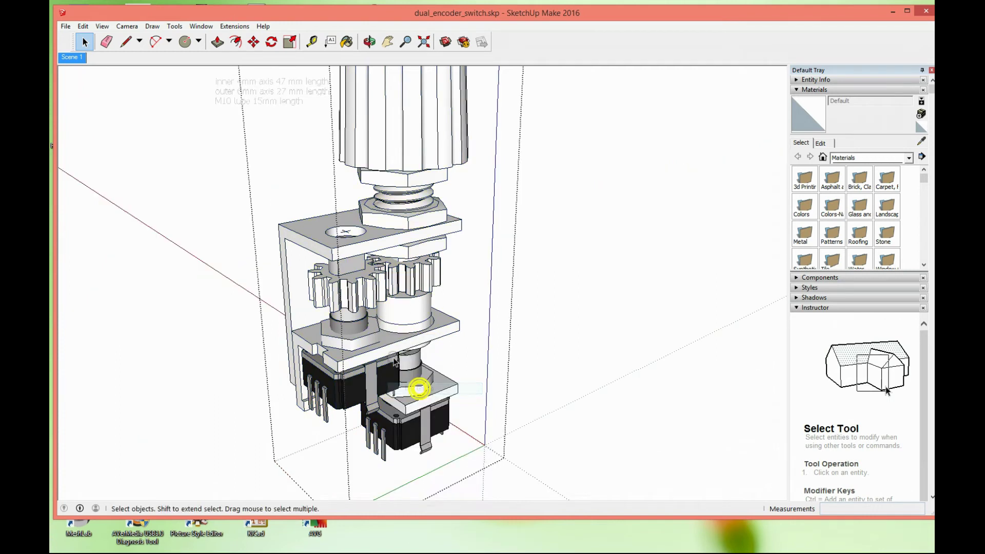
click(390, 343)
right_click(390, 342)
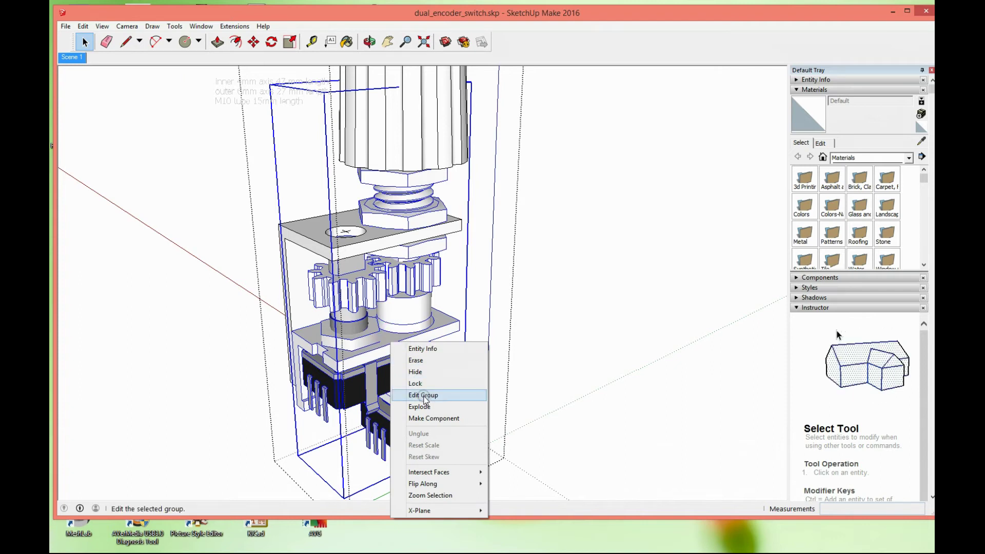
click(424, 396)
click(384, 341)
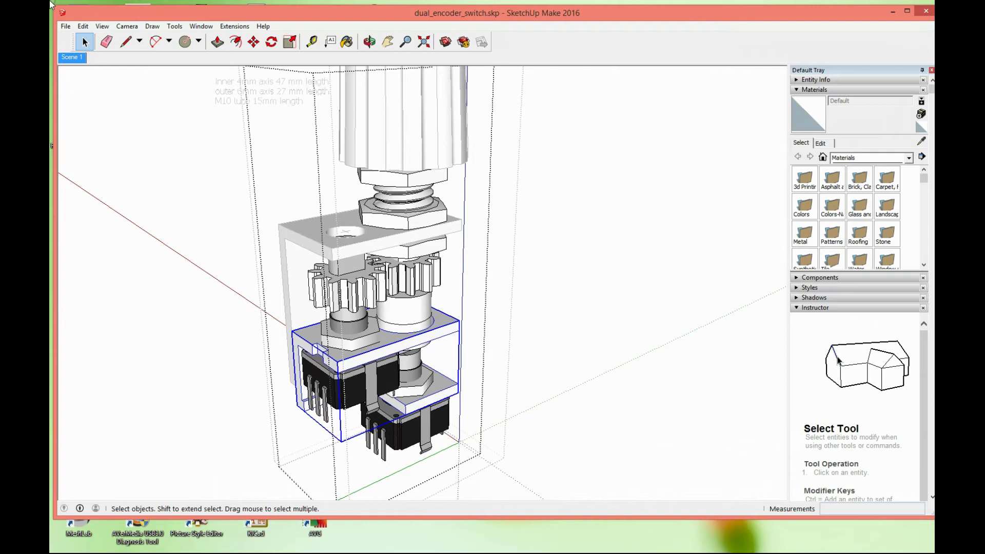
Copy the selected frame part and exit both levels of group editing
click(83, 27)
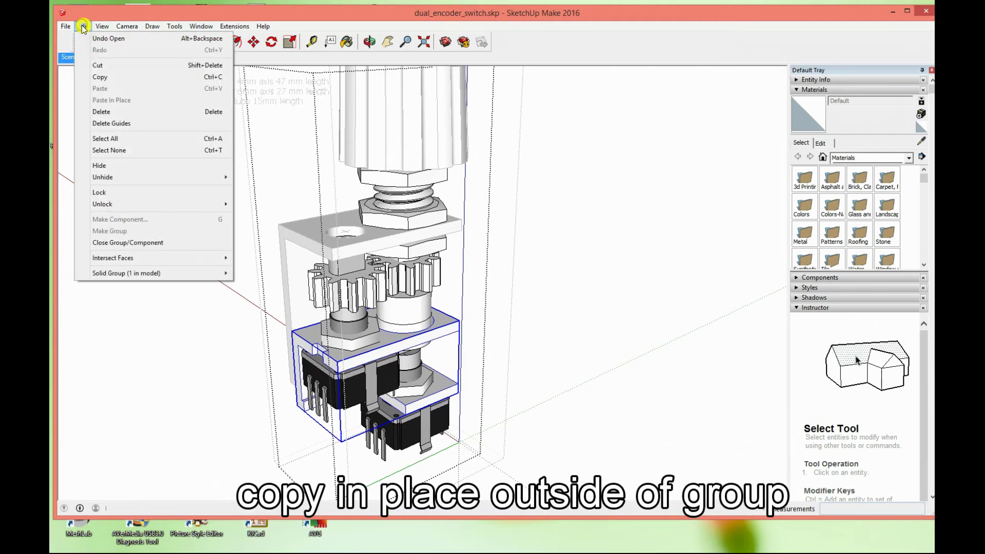
click(103, 77)
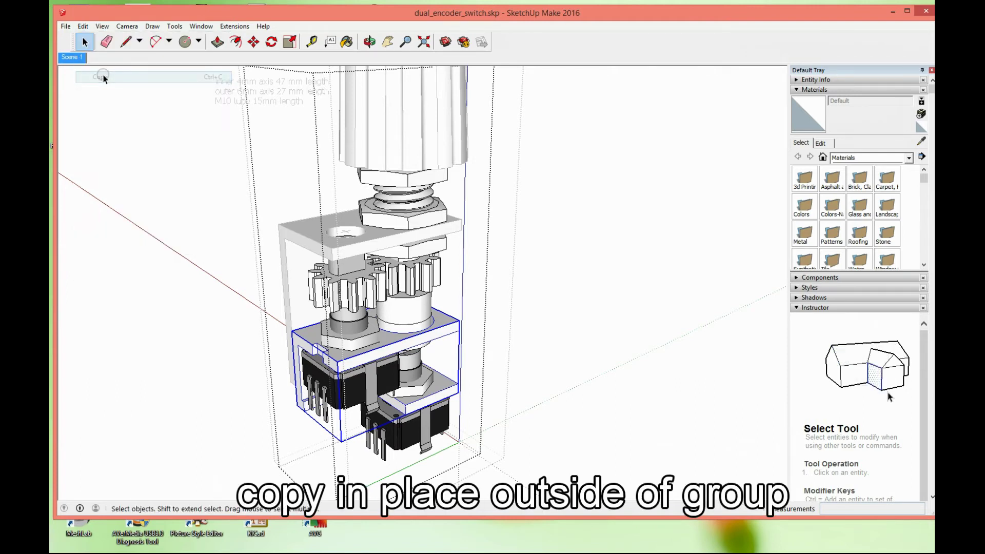
click(578, 163)
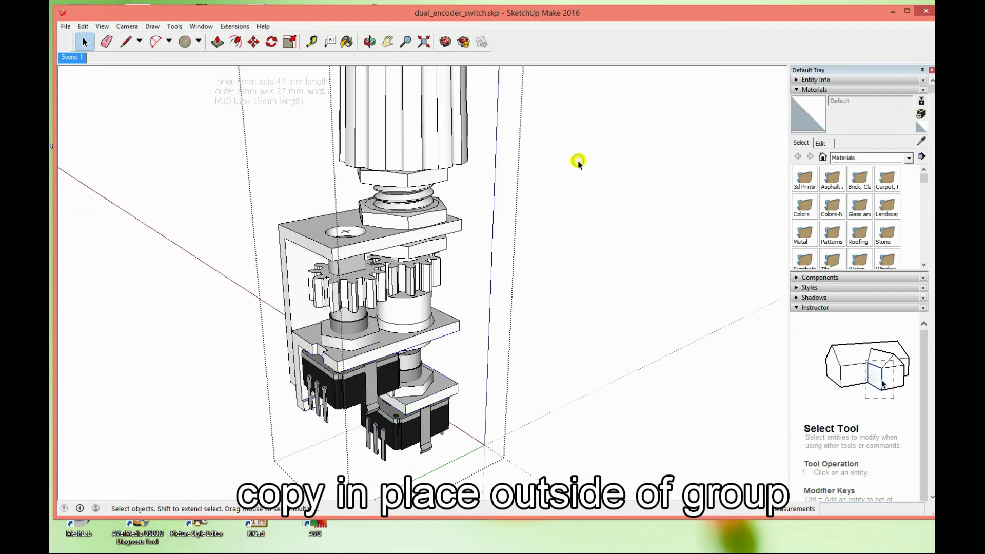
click(578, 163)
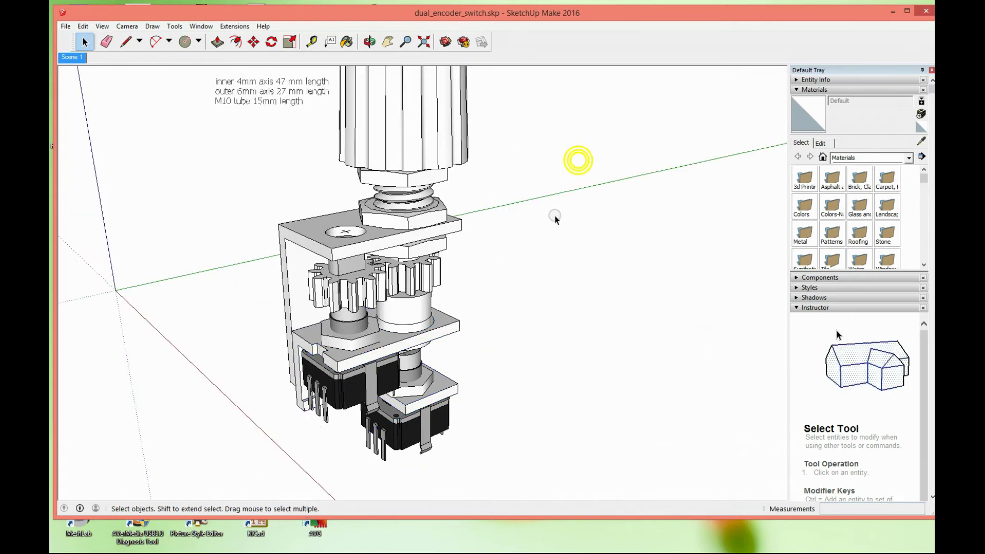
click(510, 315)
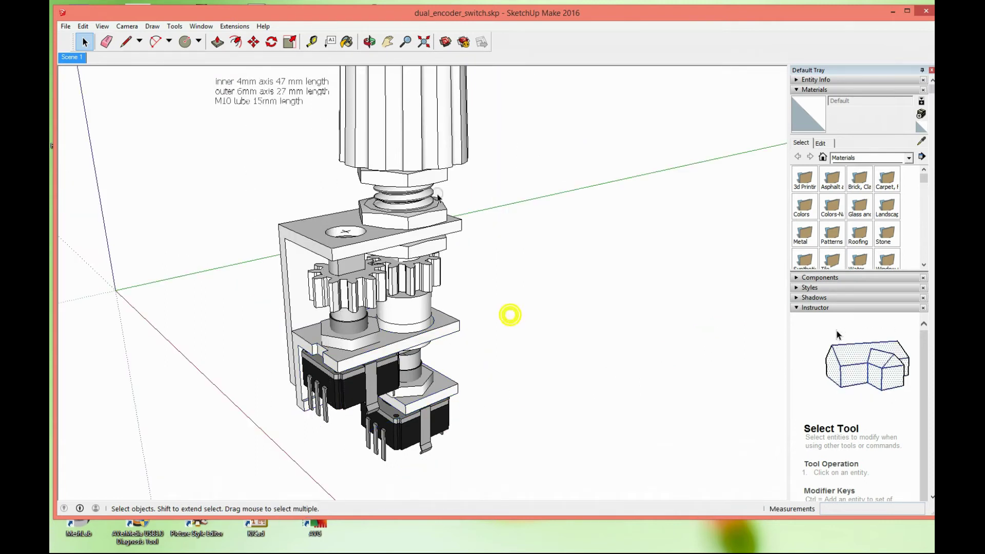
Orbit to a wider view and paste the frame part in place in the main model
click(370, 42)
drag(369, 103, 399, 120)
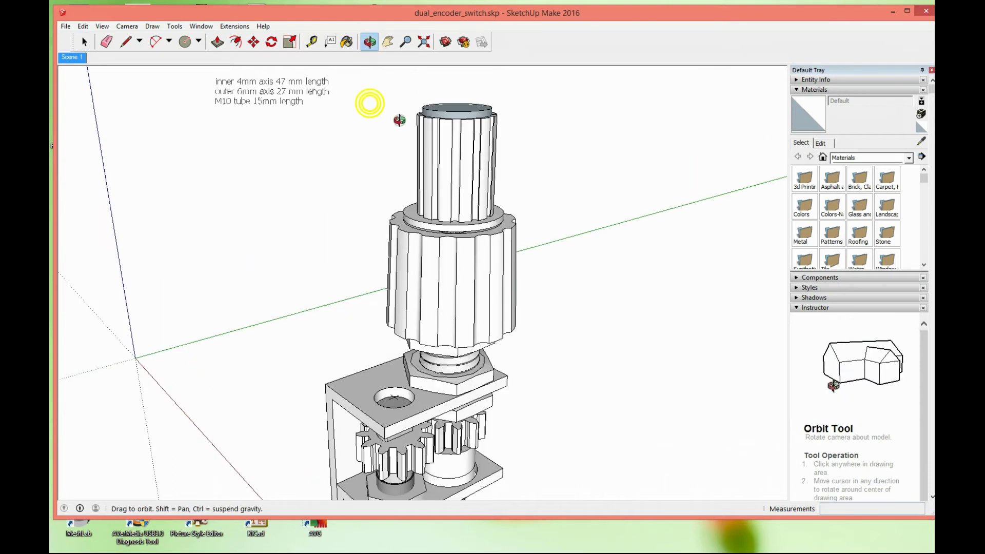
scroll(226, 208, down, 3)
drag(260, 237, 336, 285)
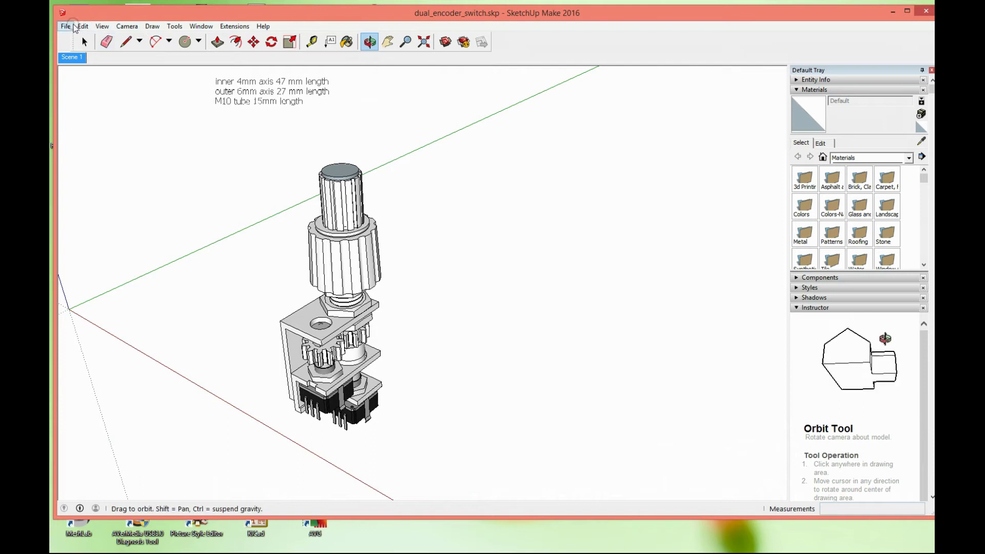
click(74, 28)
click(115, 100)
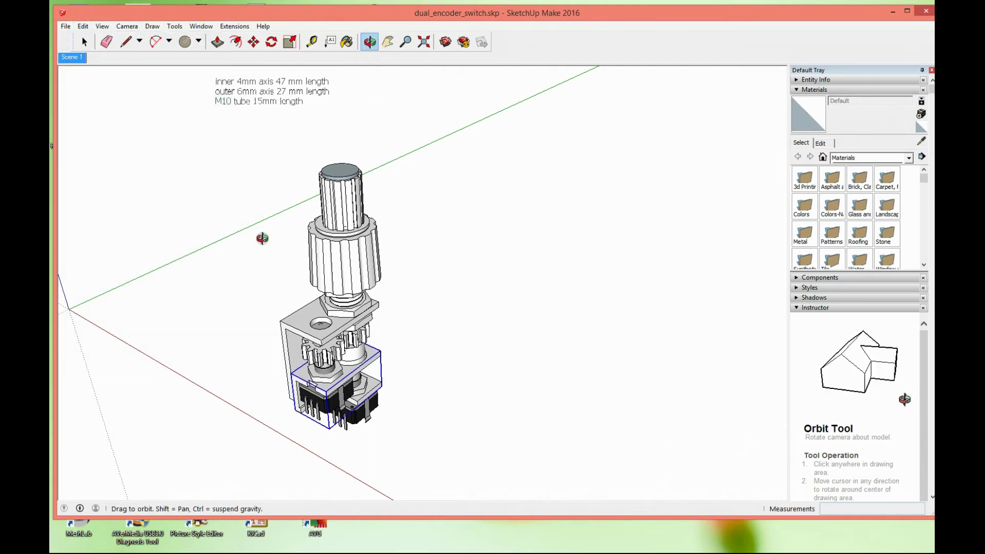
Move the pasted frame block to the right, clear of the assembly
click(262, 45)
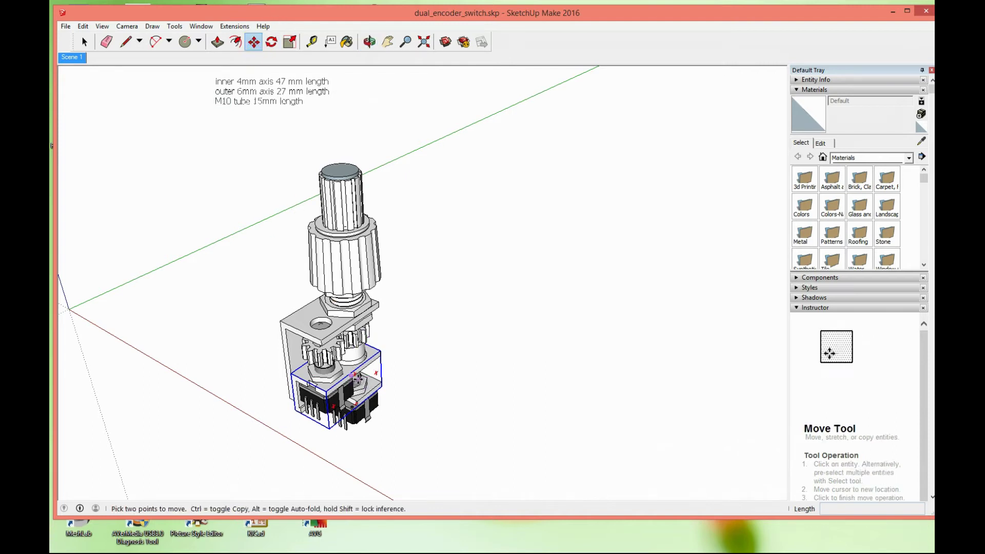
click(354, 378)
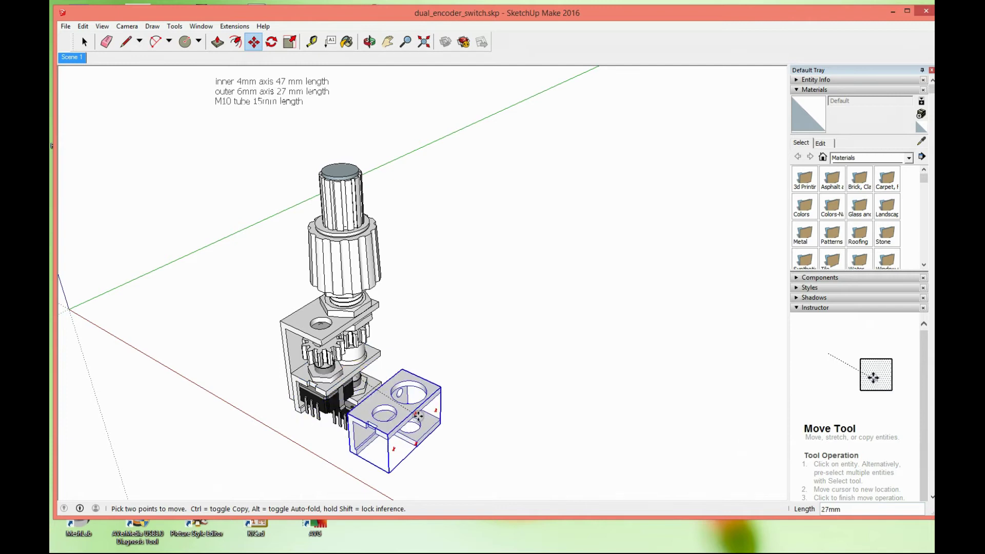
click(453, 433)
scroll(209, 423, up, 2)
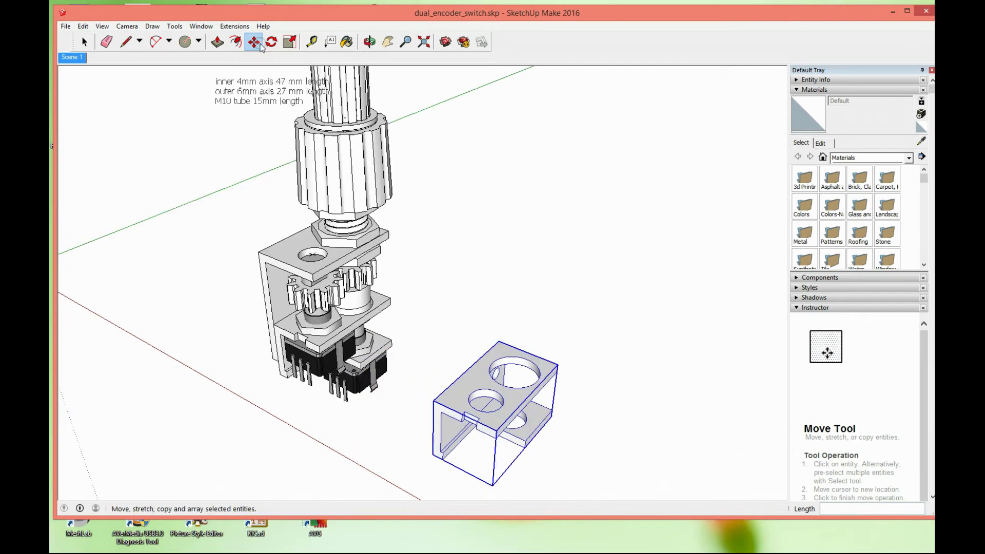
Rotate the frame block 180 degrees about the green axis
click(271, 42)
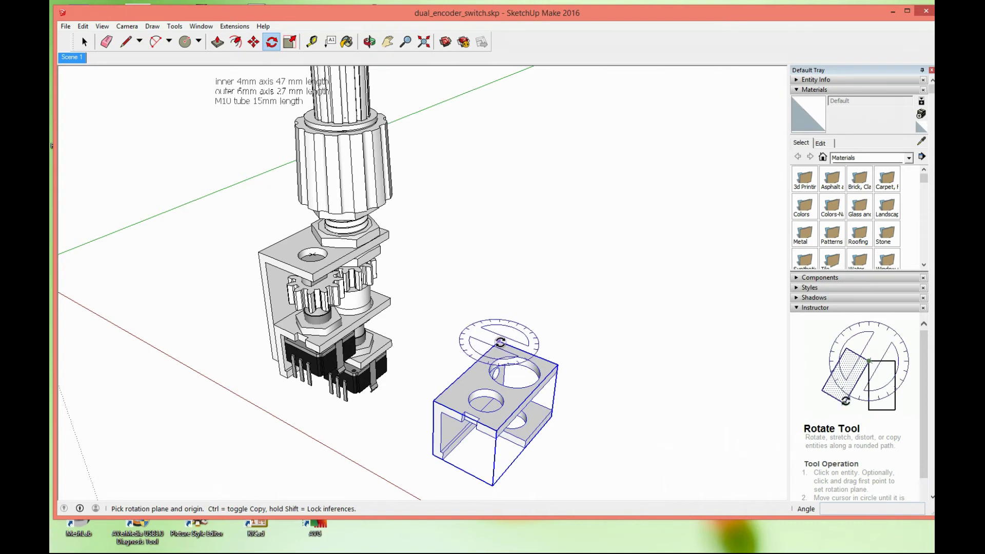
click(500, 342)
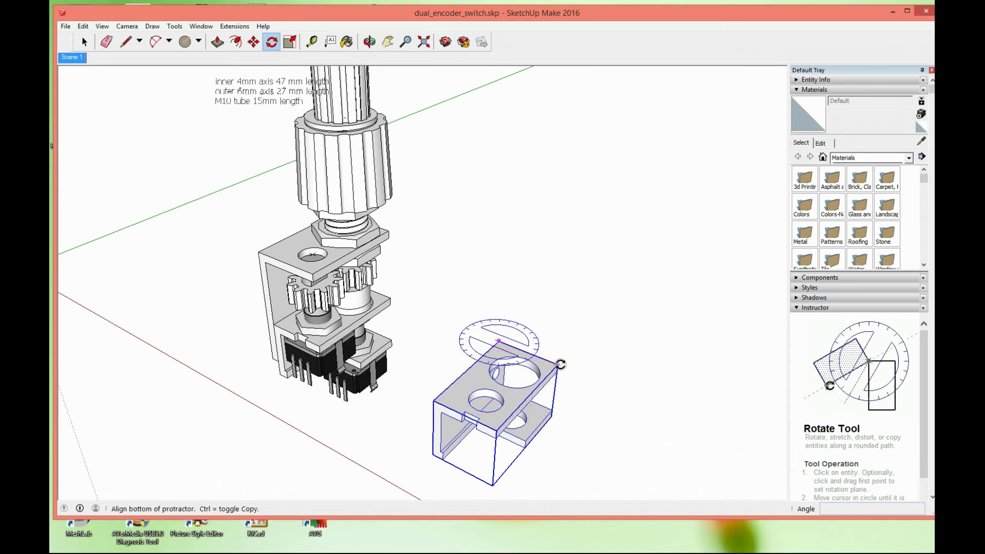
click(561, 365)
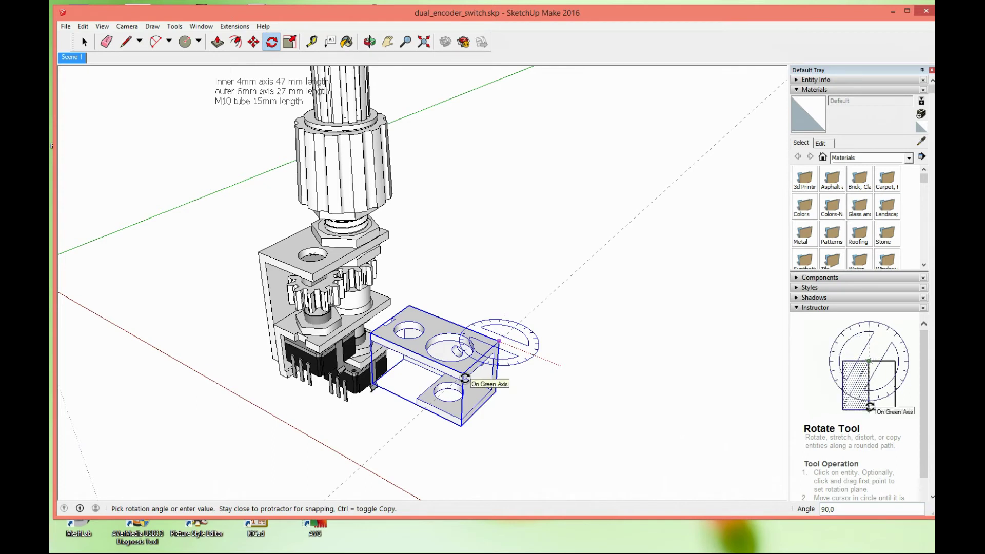
text(180)
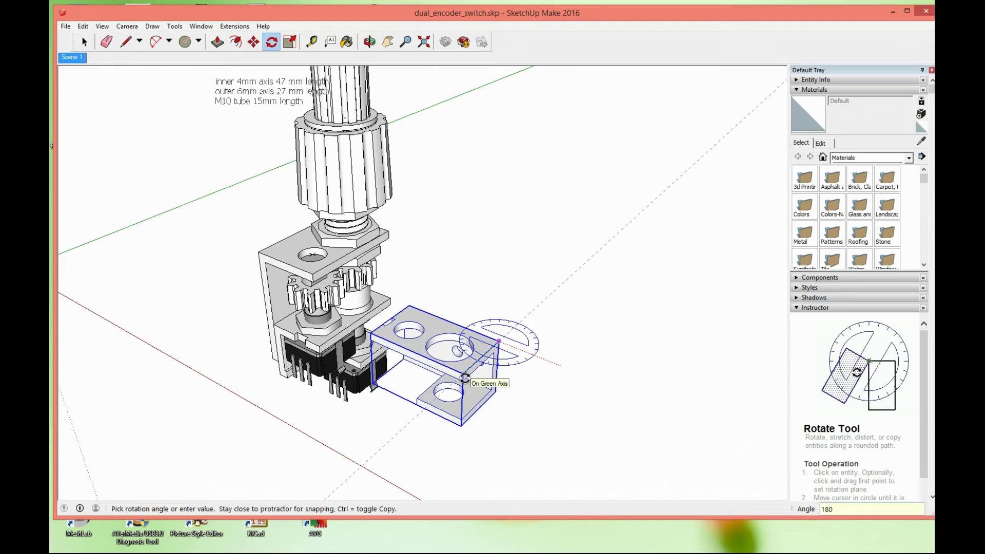
key(Return)
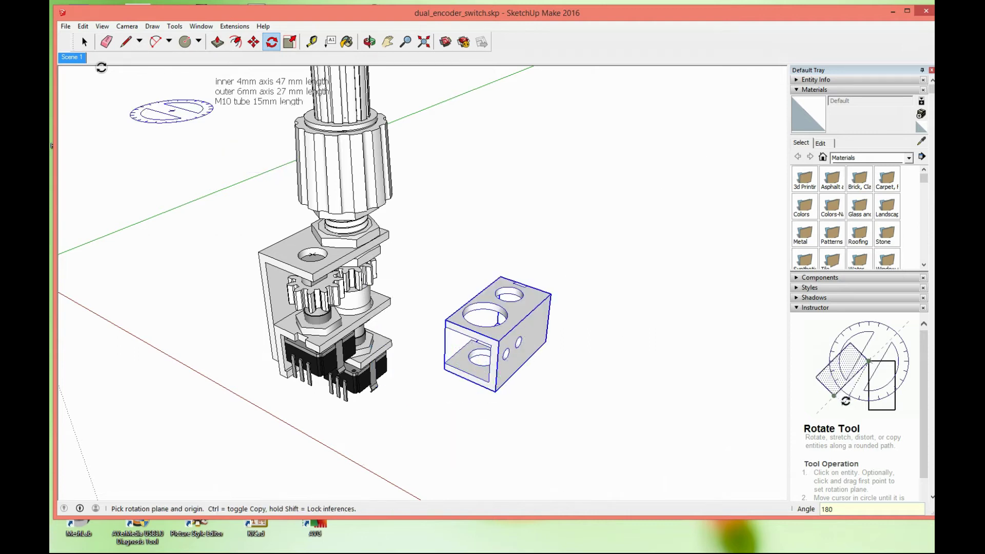
click(85, 42)
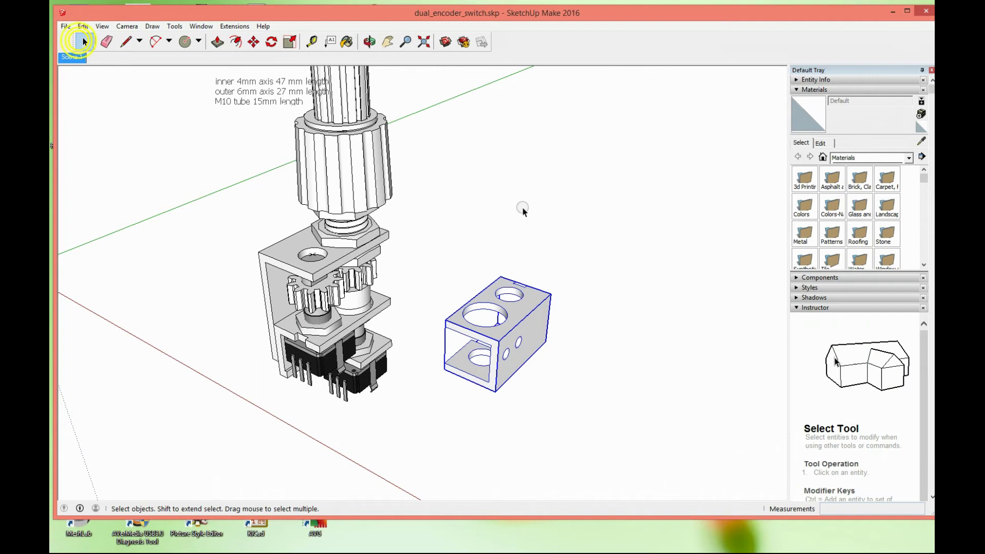
Reselect the flipped frame block and export it to DXF in millimetres as lines
click(543, 264)
click(521, 302)
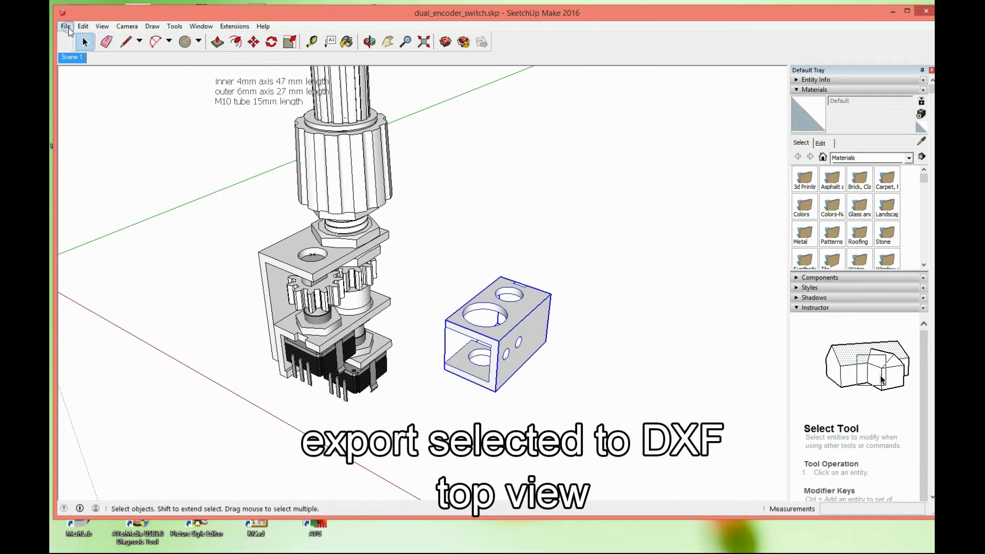
click(66, 26)
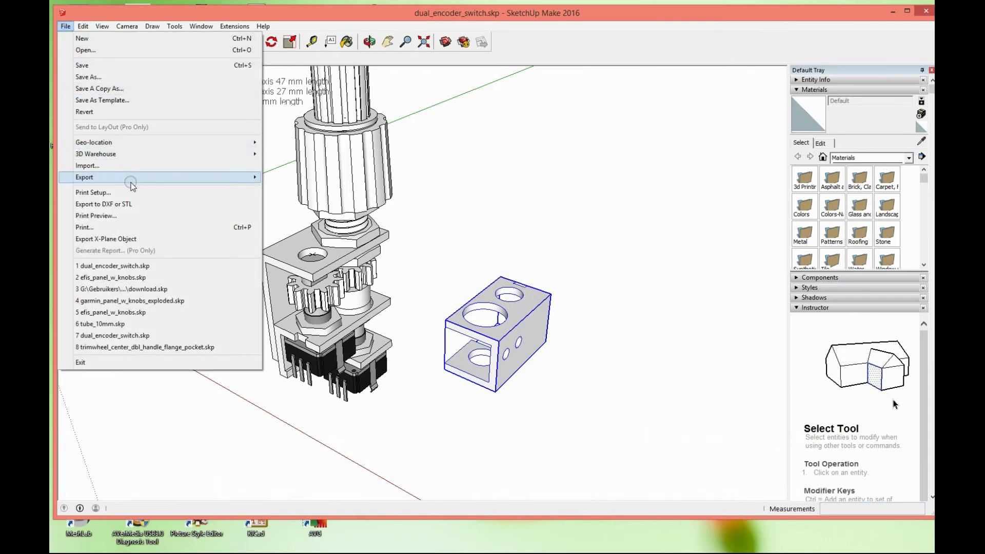
click(132, 204)
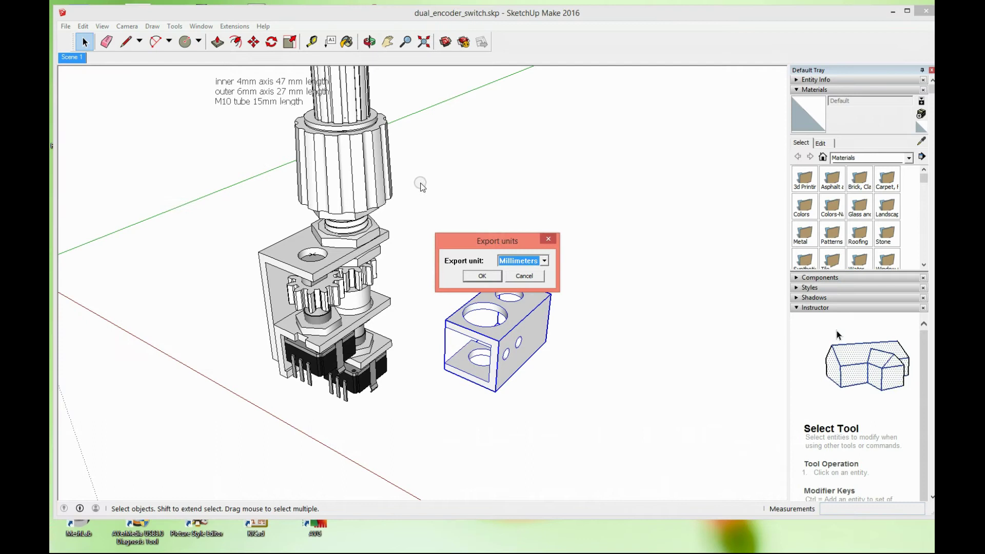
click(482, 276)
click(566, 261)
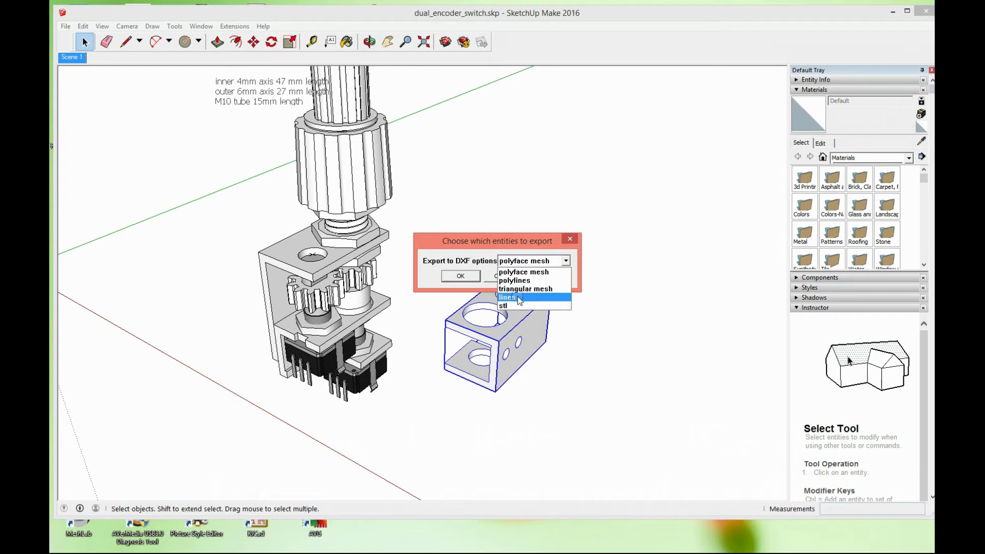
click(518, 298)
click(465, 277)
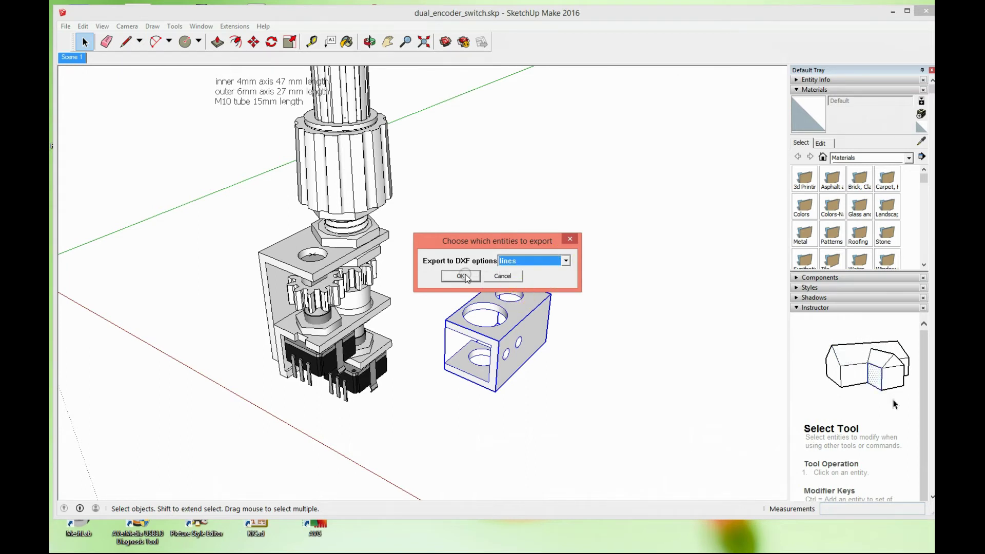
Save the export as des_alu_frame_encoder_top.dxf
text(des_alu)
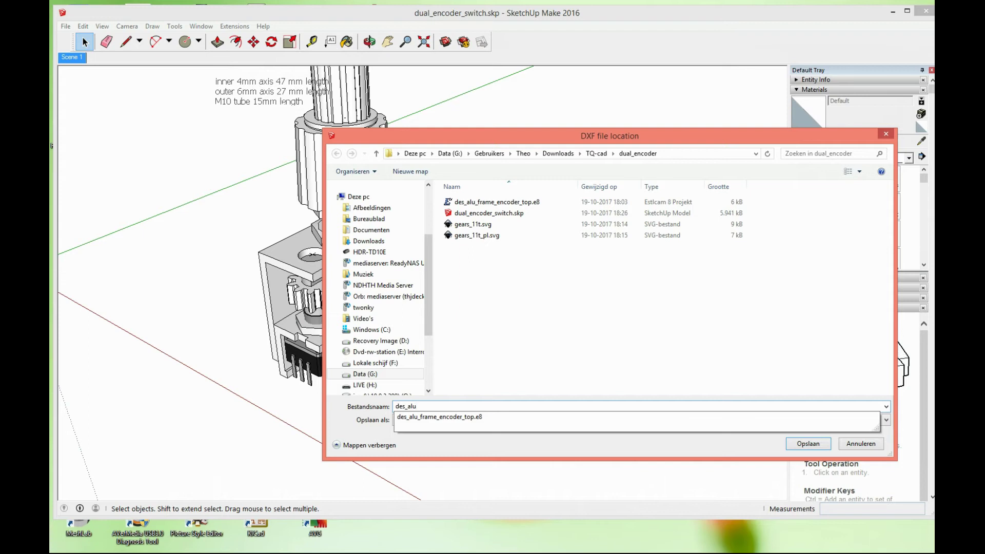
key(Down)
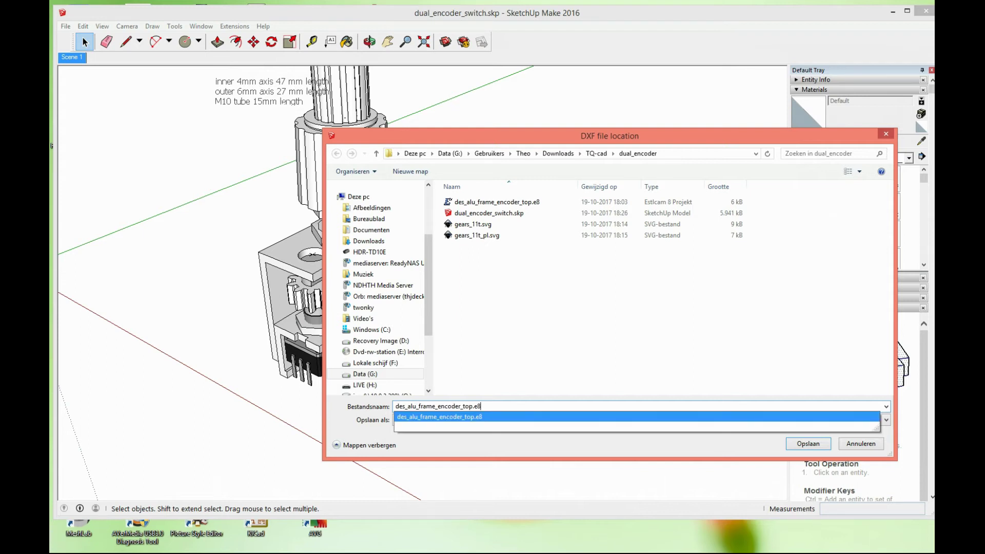
key(BackSpace)
text(dxf)
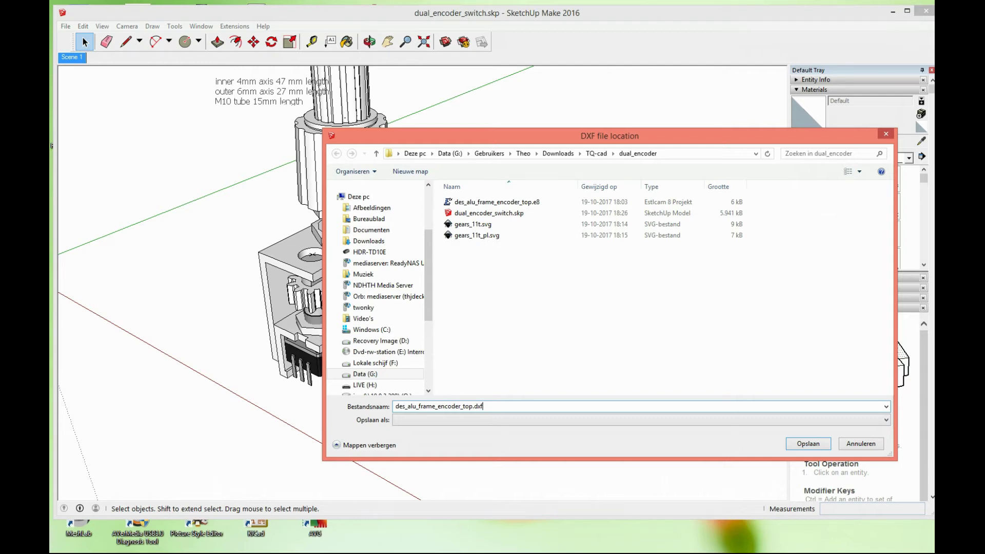
key(Return)
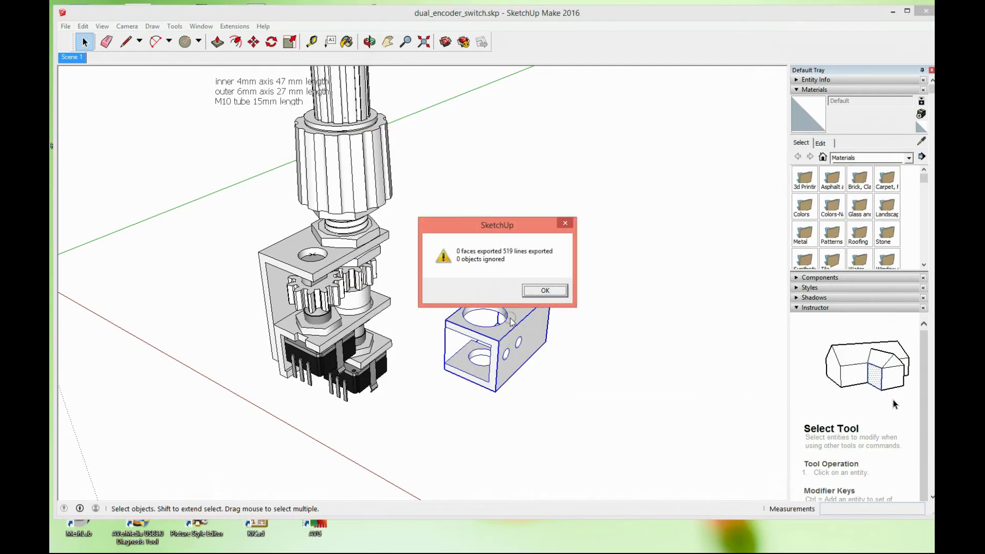
Dismiss the 519-lines export summary and bring up Estlcam's File menu
click(544, 291)
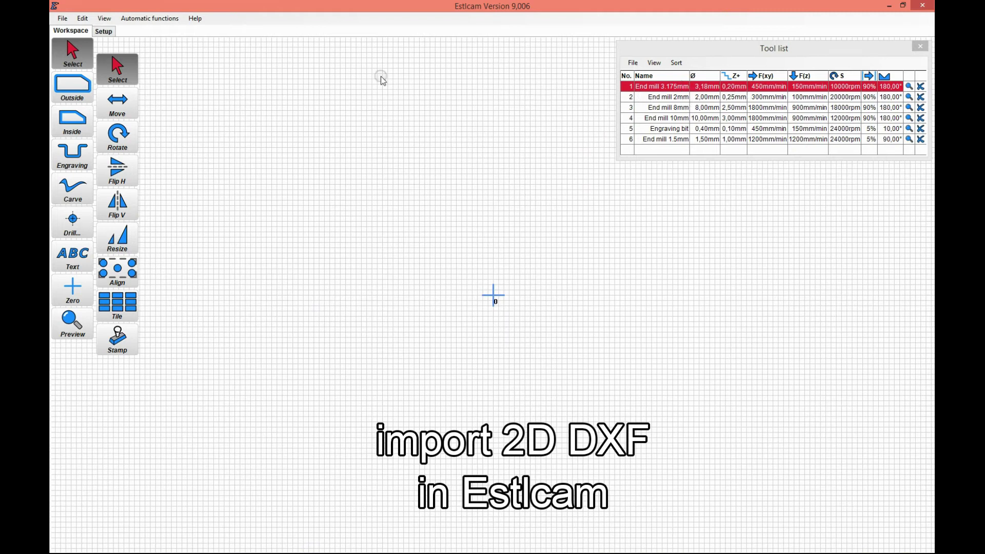
click(62, 20)
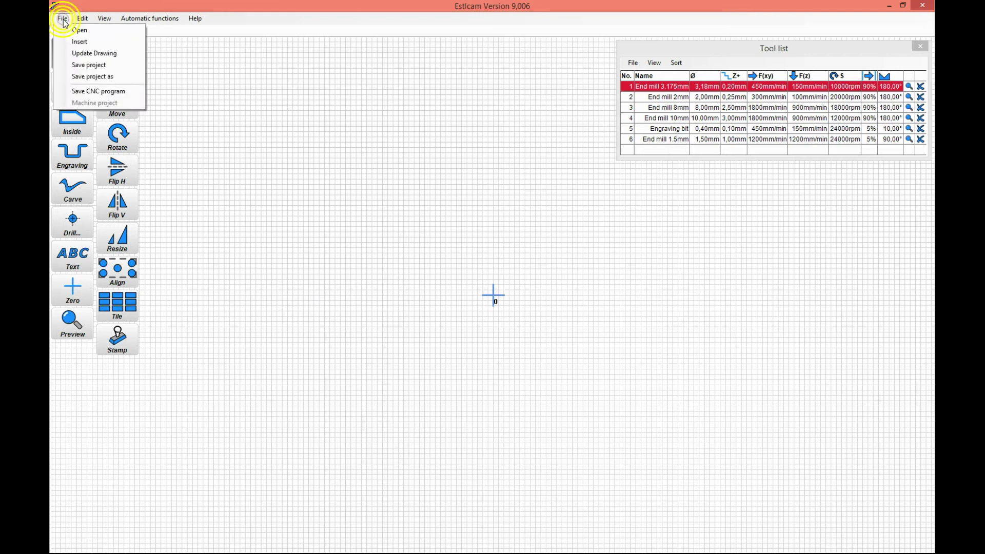
Open des_alu_frame_encoder_top.dxf in Estlcam, confirming Millimeter as the length unit
click(84, 30)
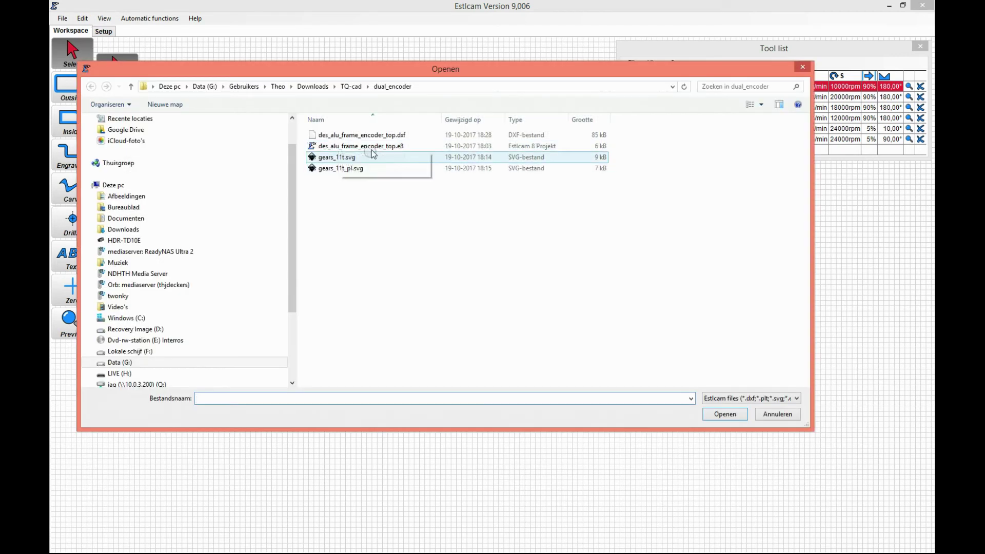
click(374, 136)
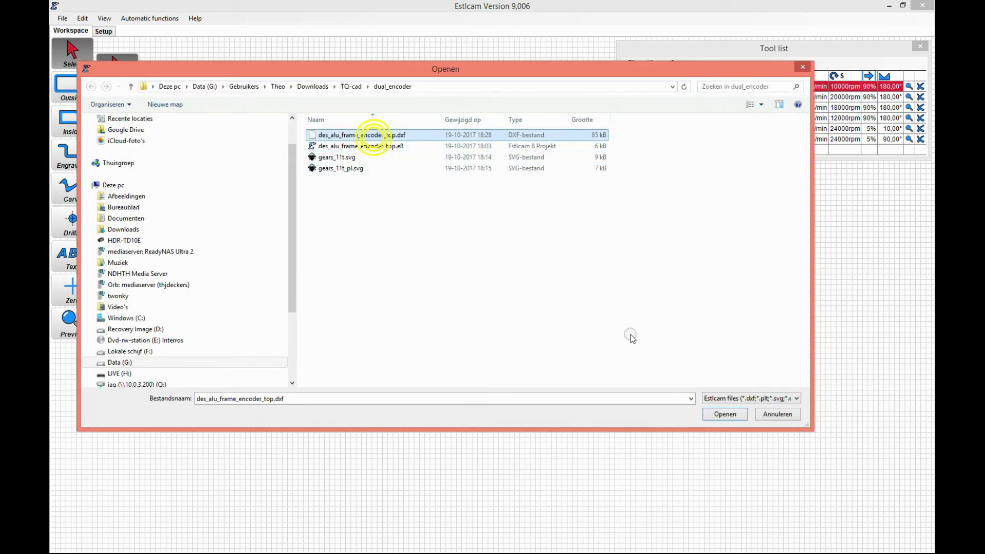
click(724, 415)
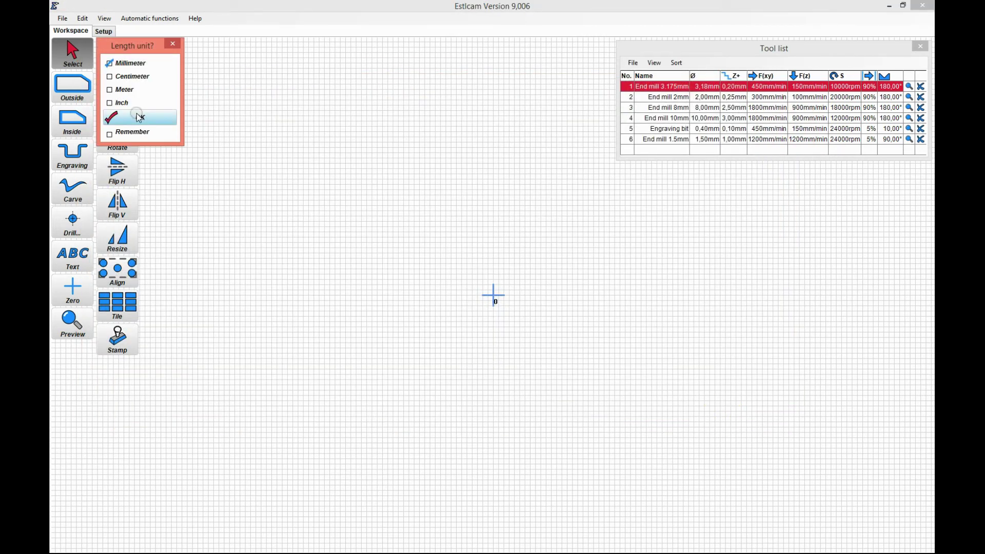
click(139, 118)
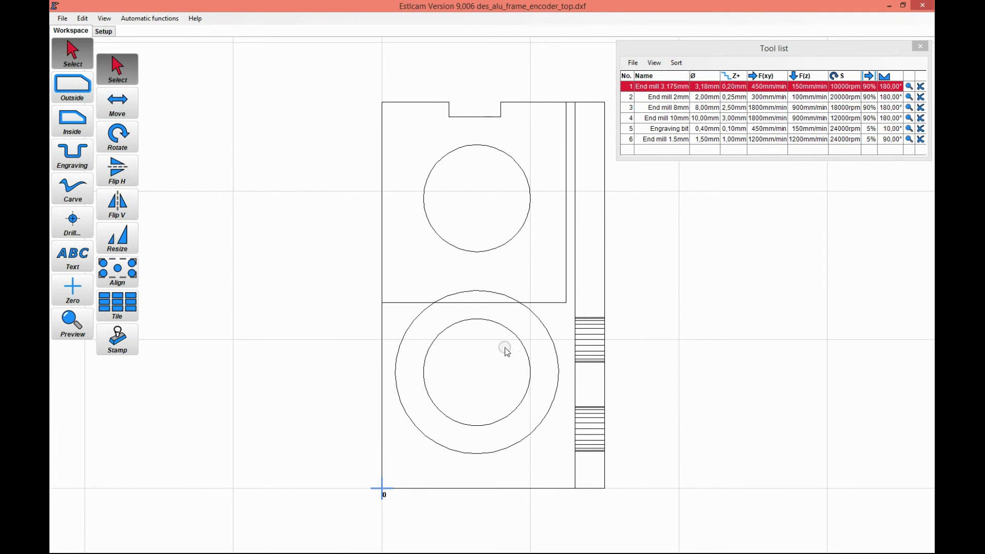
Create a helical drill pocket from three points on the large lower circle
click(71, 217)
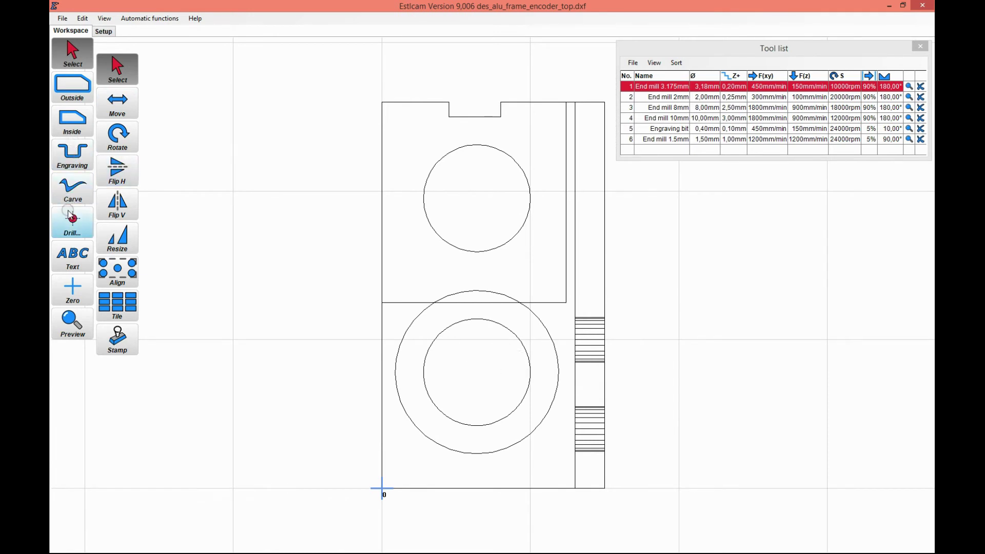
click(73, 231)
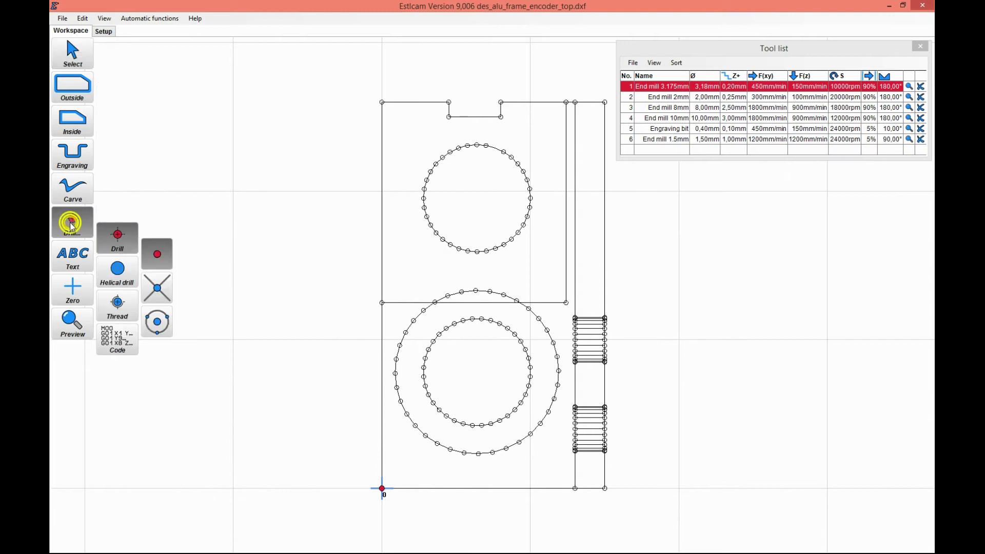
click(121, 277)
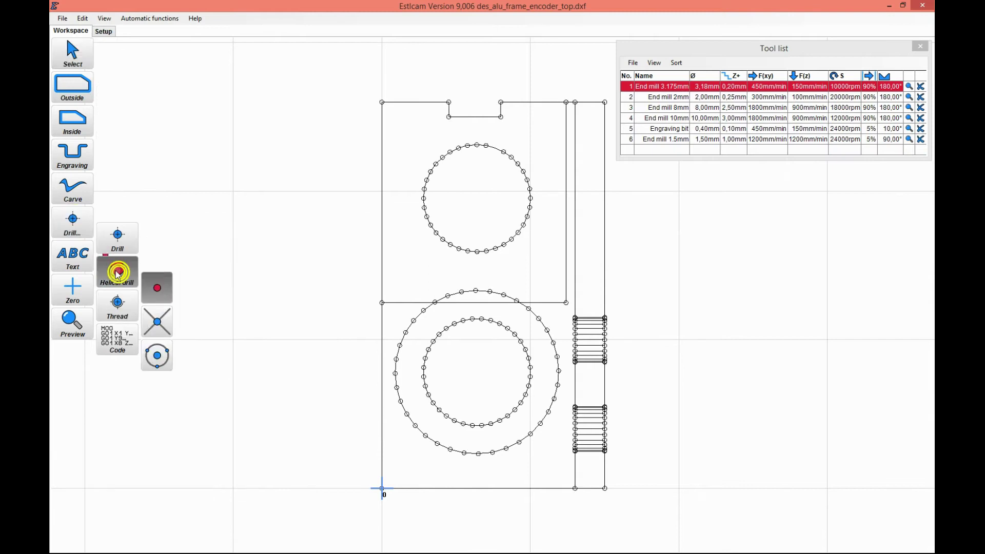
click(157, 355)
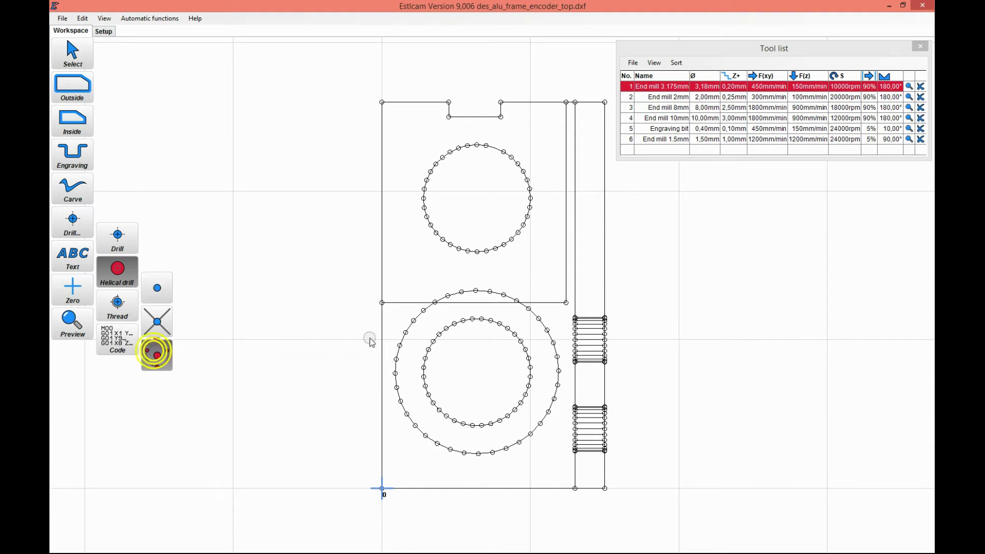
click(414, 321)
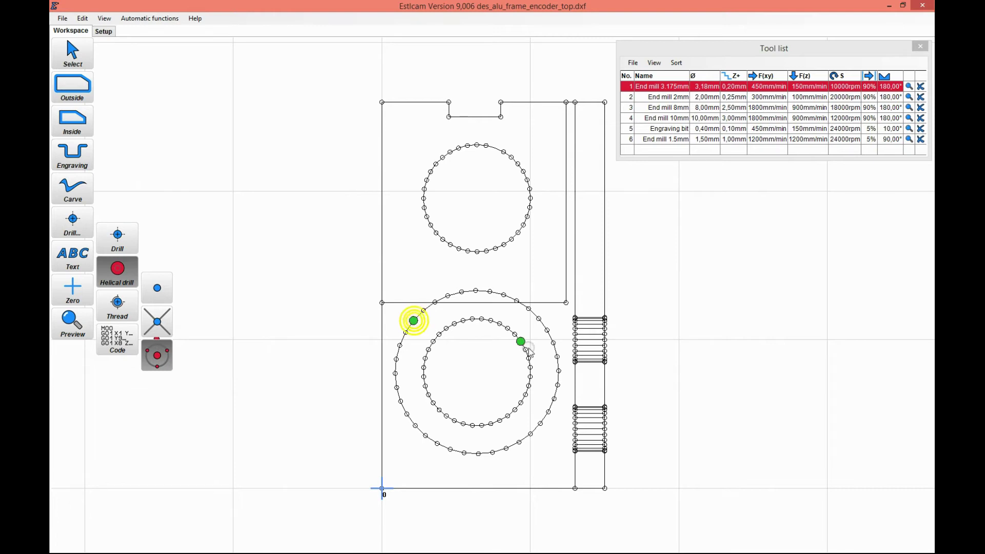
click(557, 357)
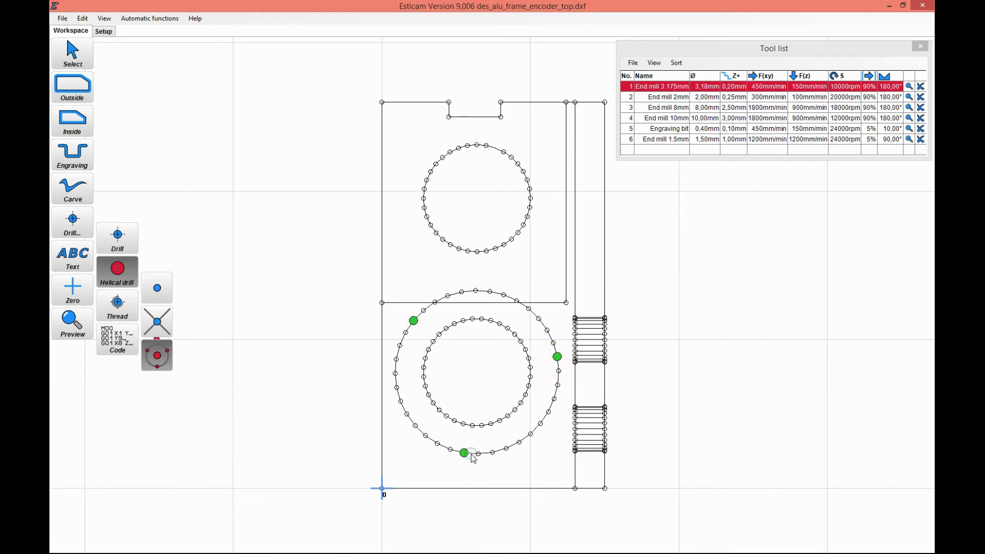
click(477, 454)
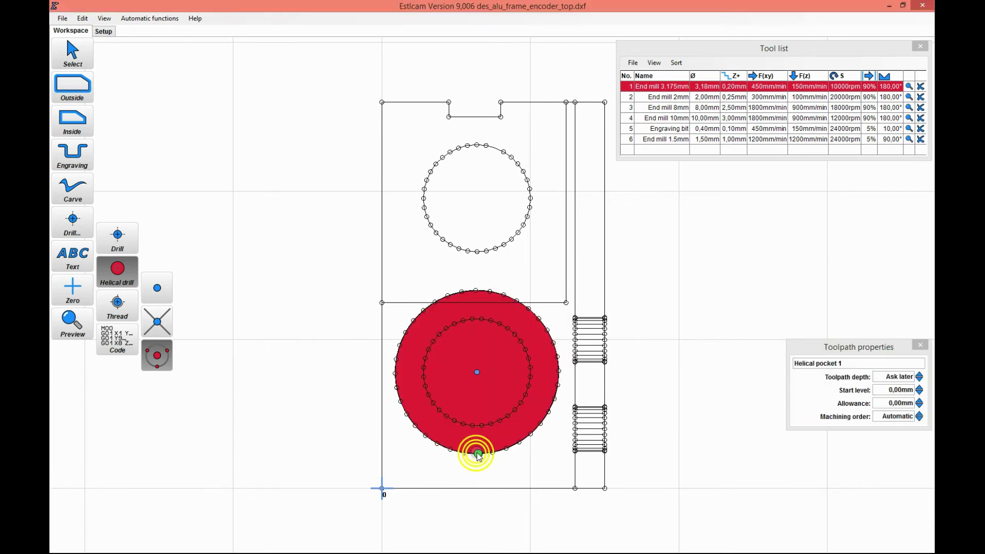
Set Helical pocket 1's toolpath depth to 3 mm
click(73, 54)
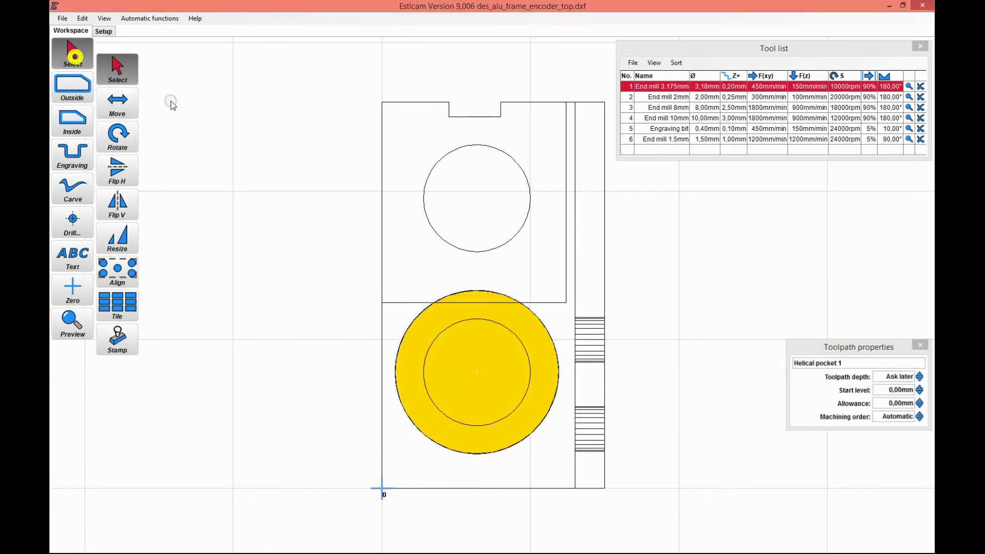
click(535, 325)
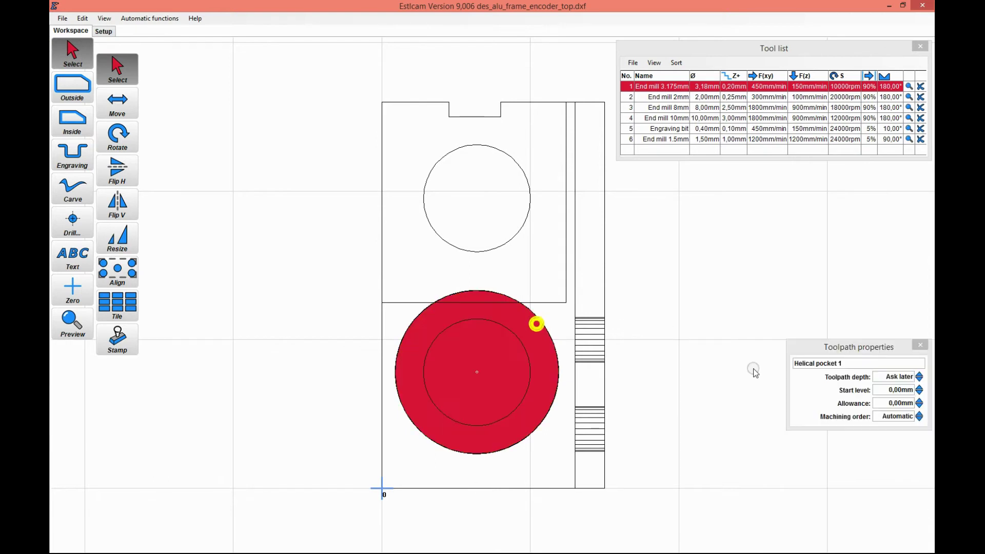
click(897, 377)
text(3,00mm)
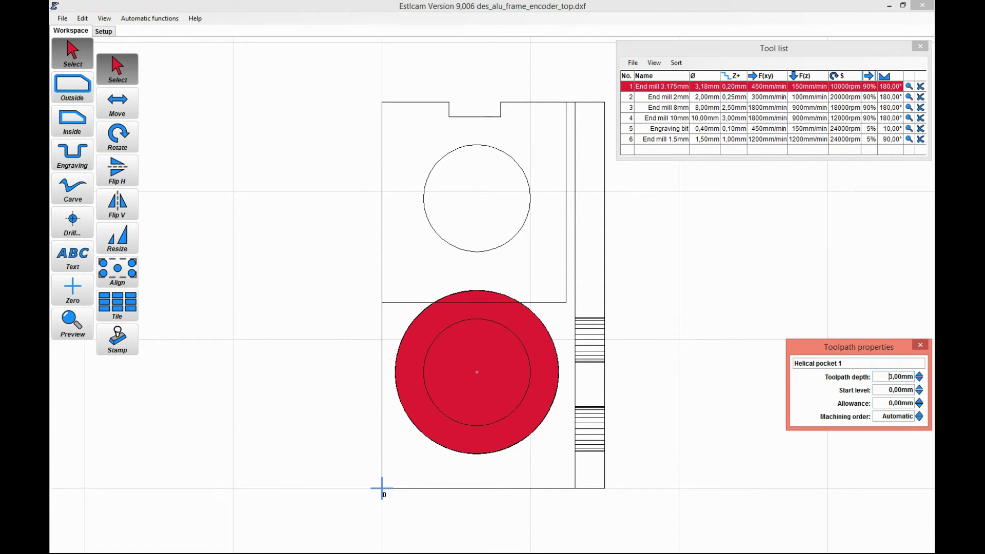
click(756, 262)
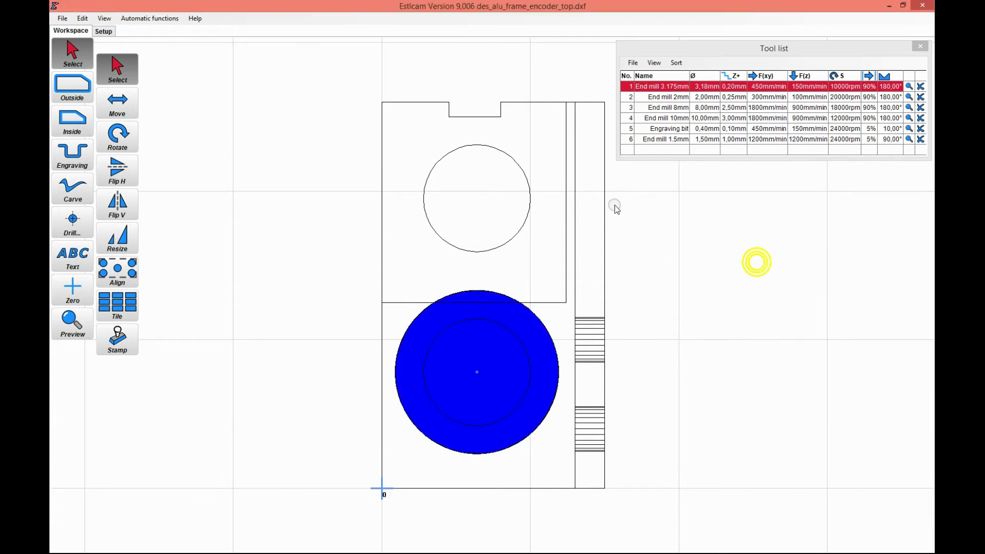
Create a second helical drill pocket from three points on the upper circle
click(71, 221)
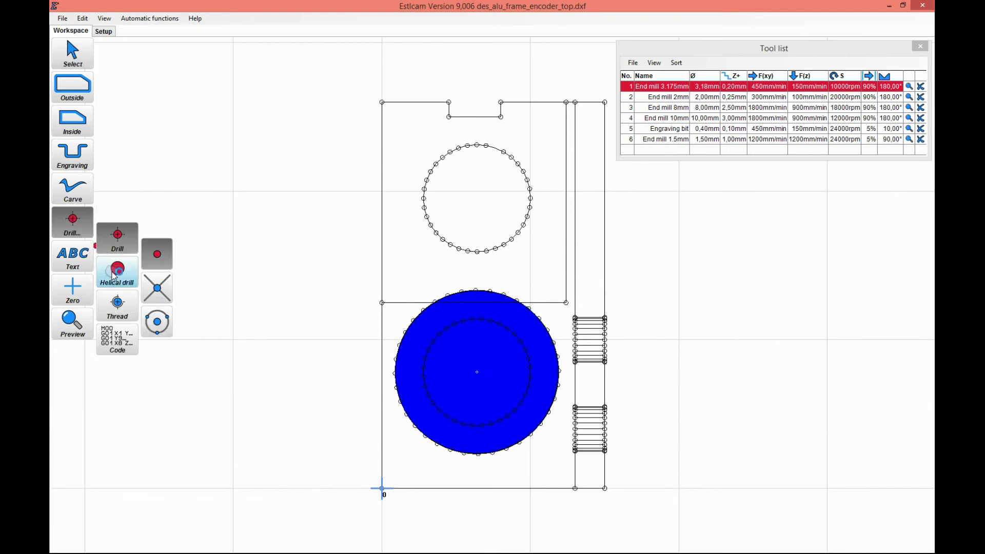
click(115, 275)
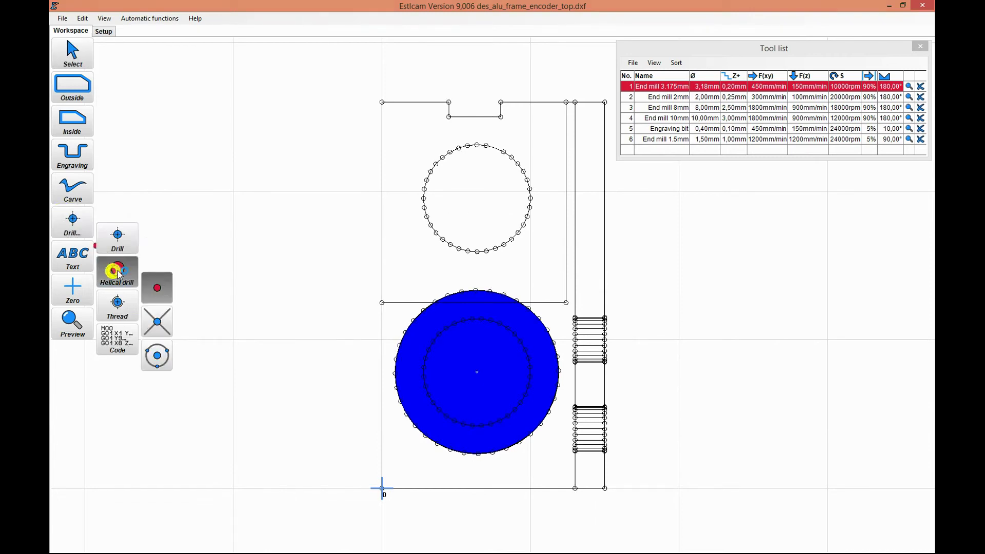
click(157, 358)
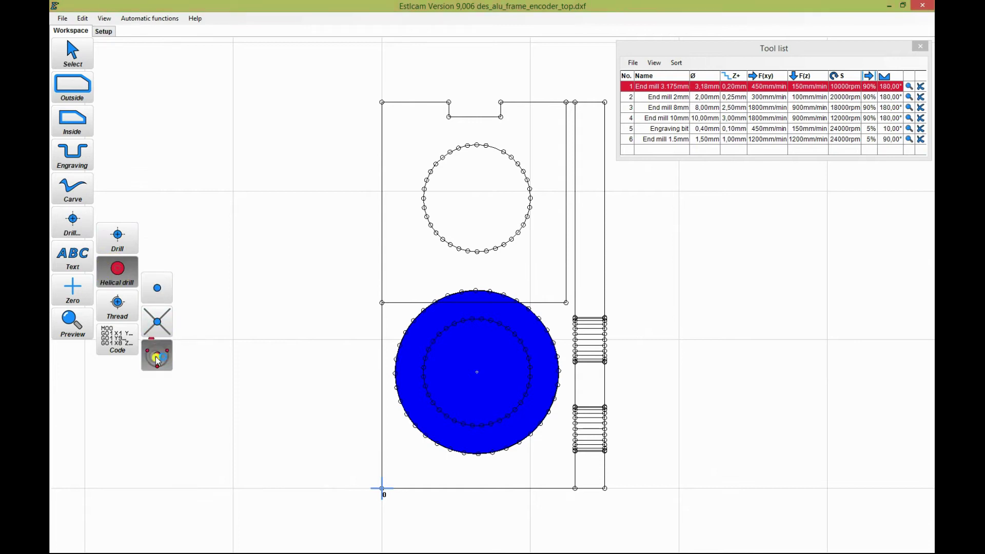
click(436, 164)
click(531, 198)
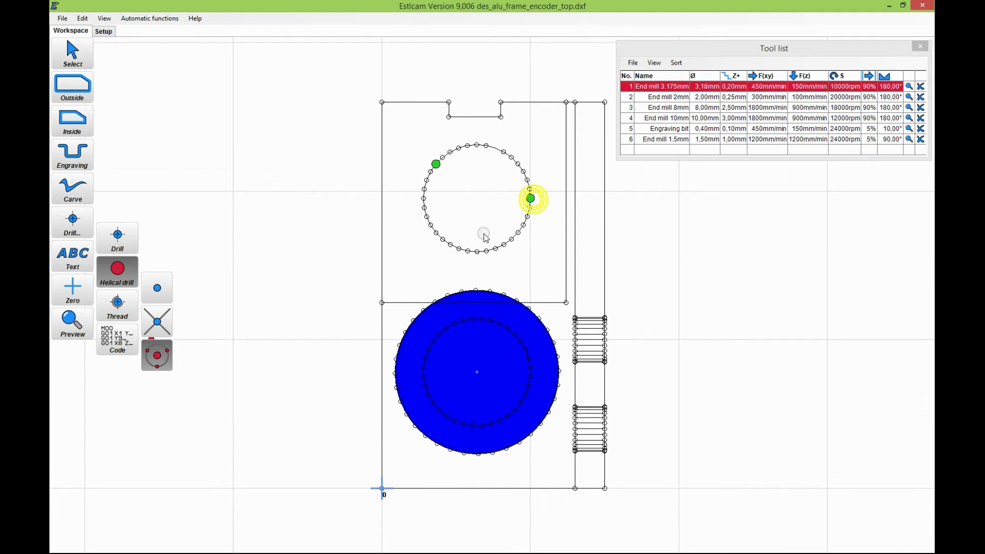
click(477, 252)
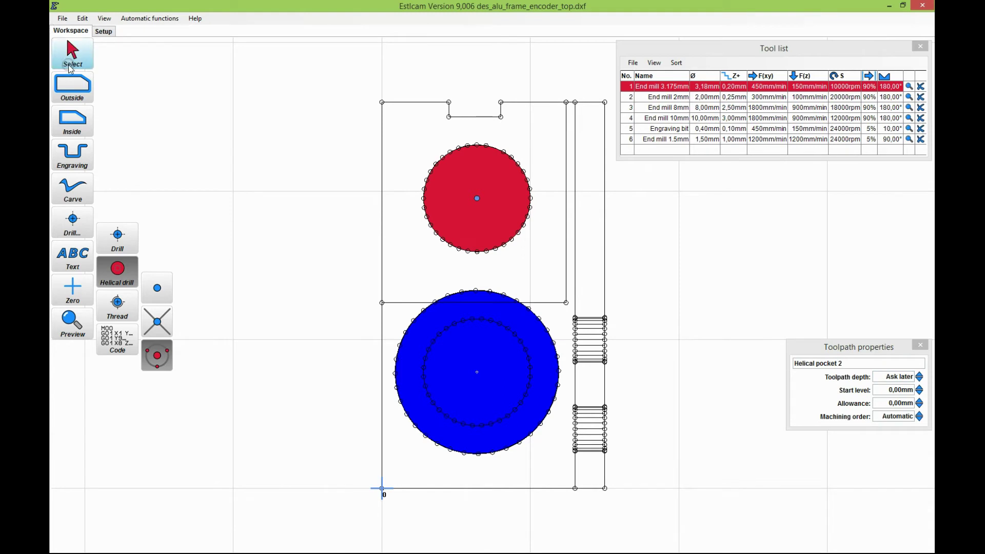
Set Helical pocket 2's toolpath depth to 3,00 mm
click(73, 54)
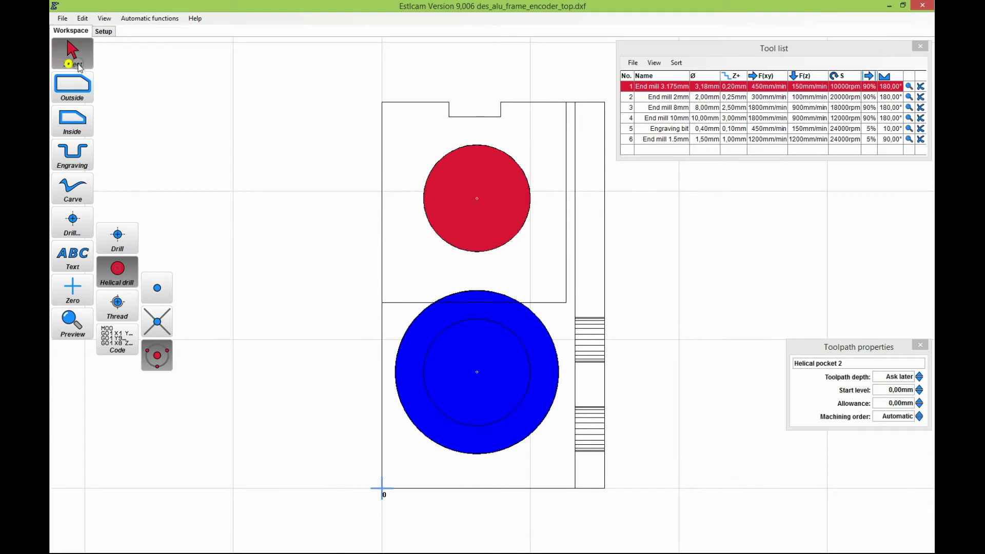
click(472, 158)
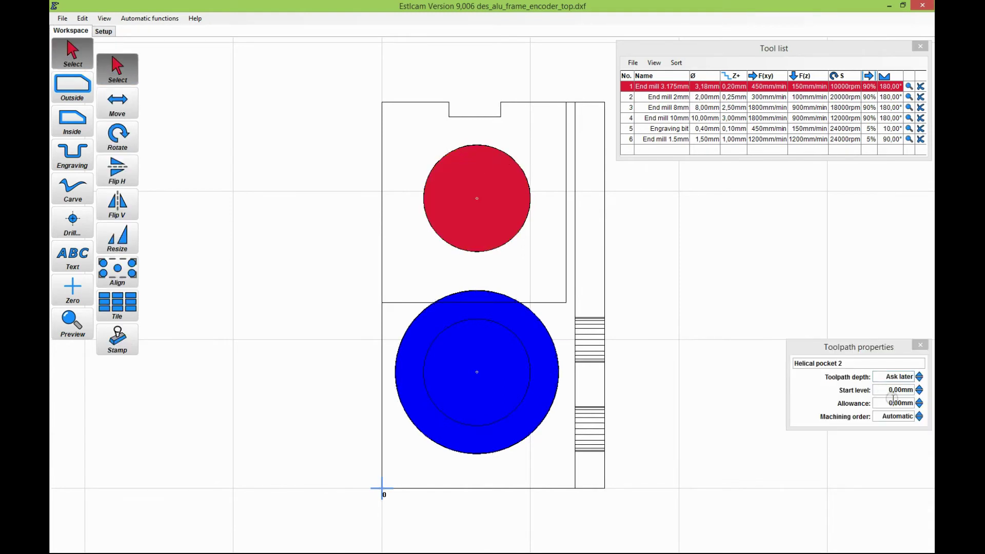
click(897, 377)
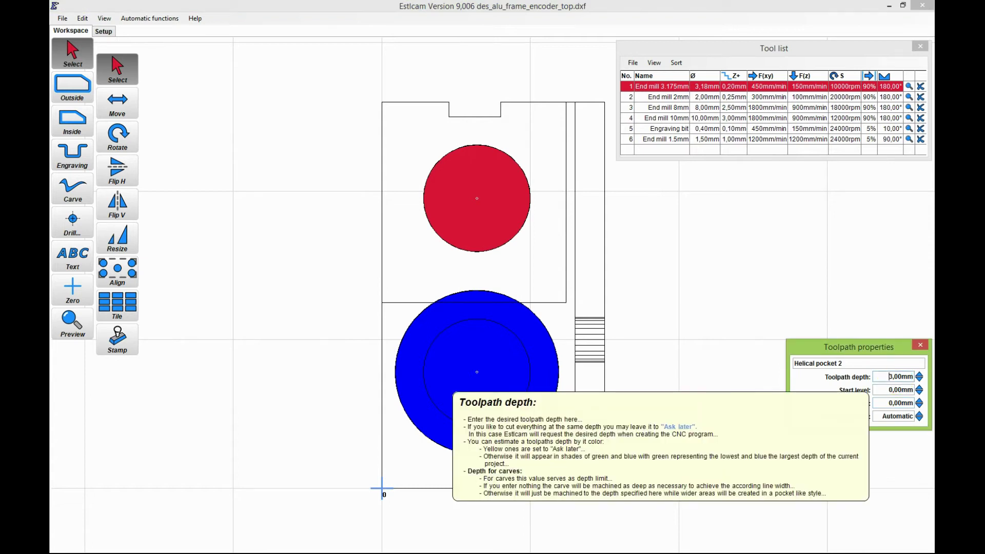
click(820, 265)
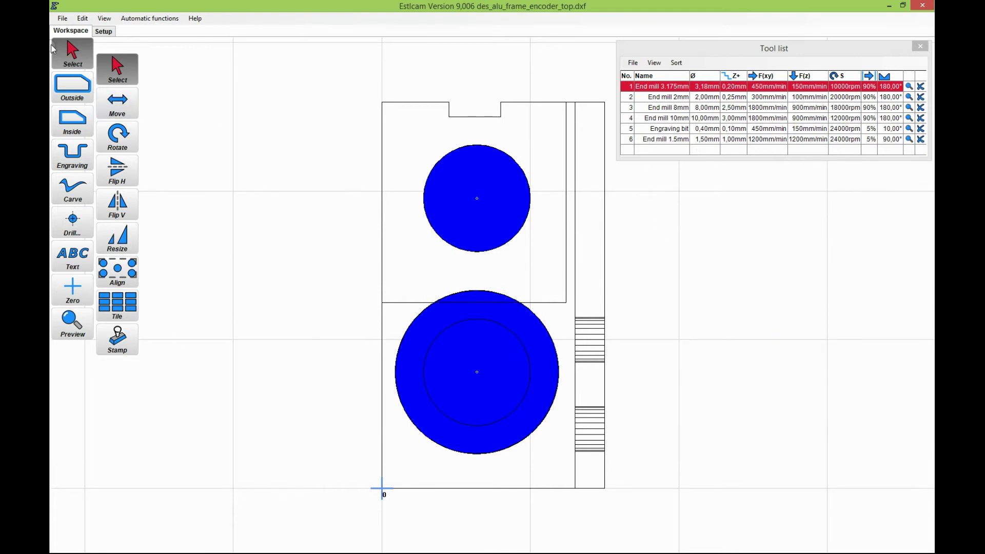
Save the project over the existing des_alu_frame_encoder_top.e8 file
click(63, 20)
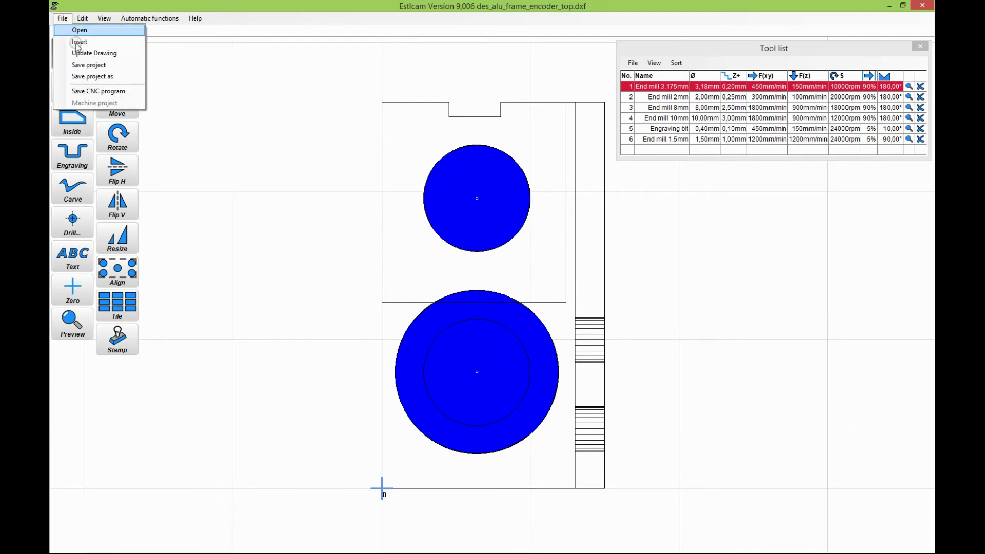
click(98, 77)
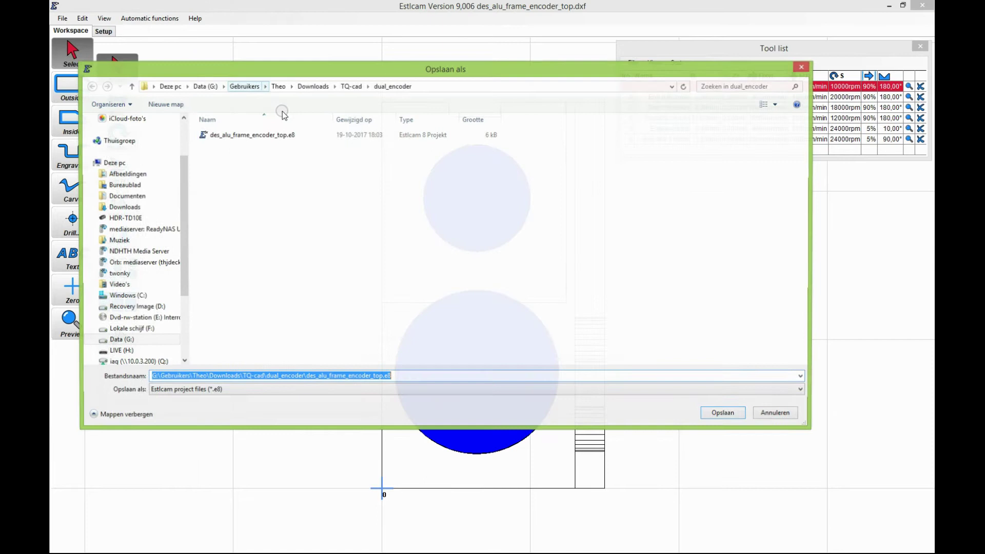
click(276, 137)
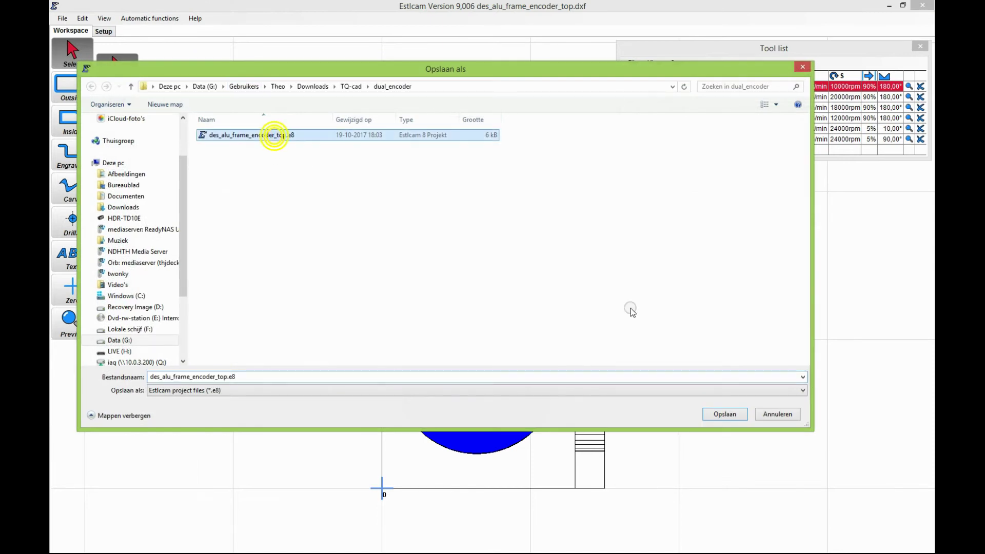
click(724, 413)
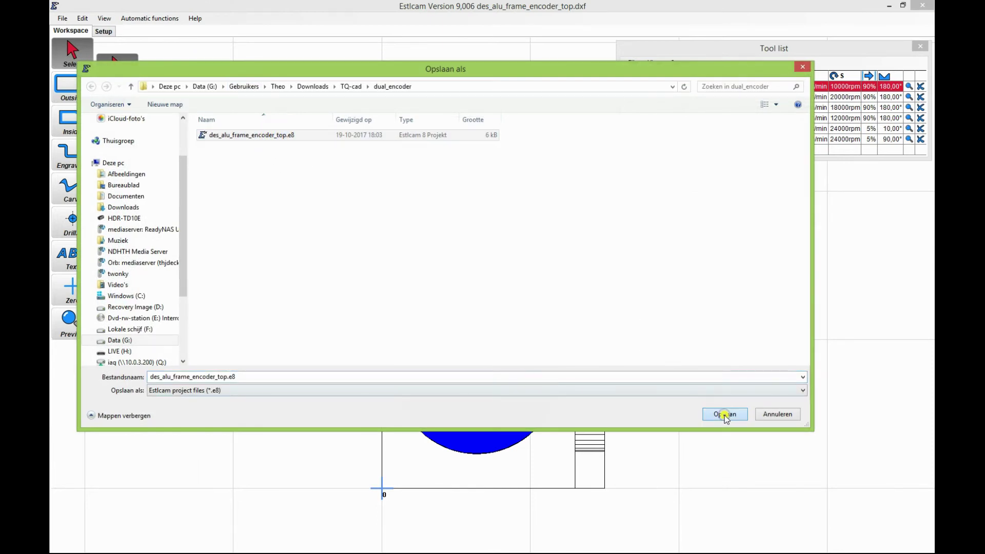
click(529, 288)
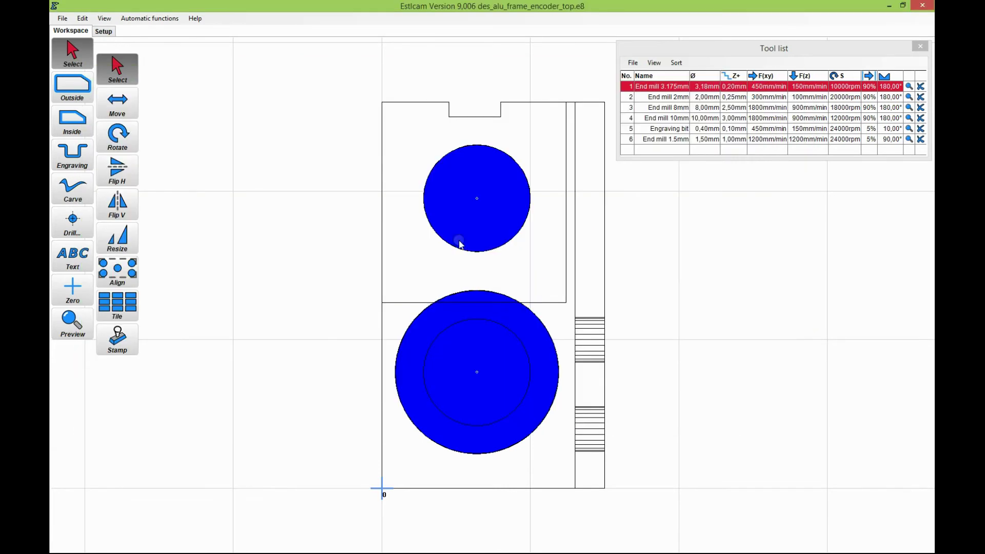
Export the CNC program as des_alu_frame_encoder_top.tap and acknowledge the machining time
click(60, 21)
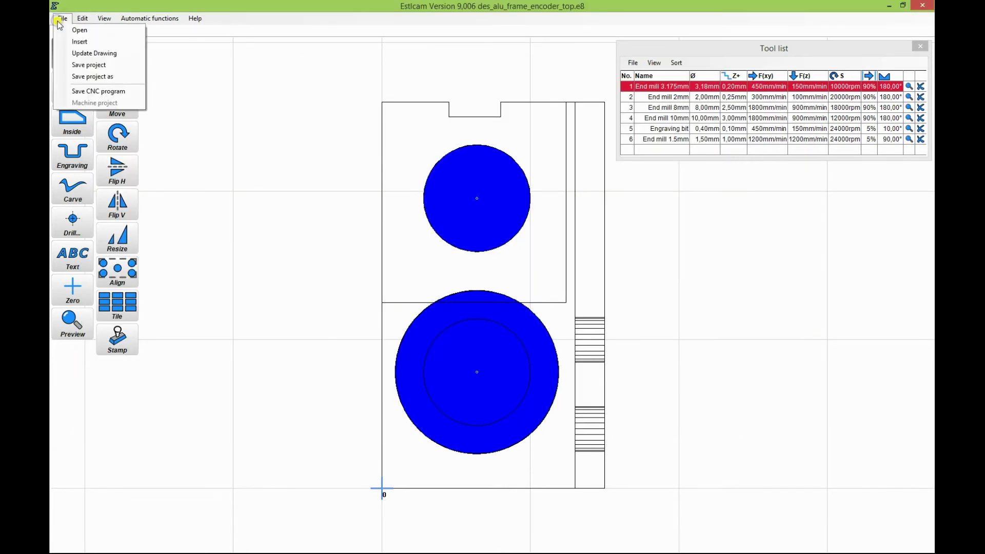
click(99, 91)
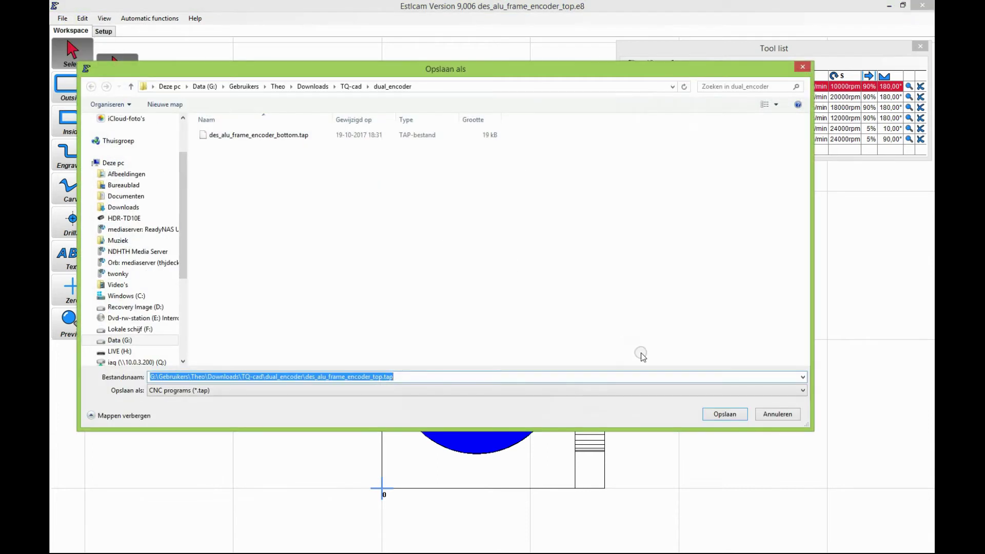
click(725, 414)
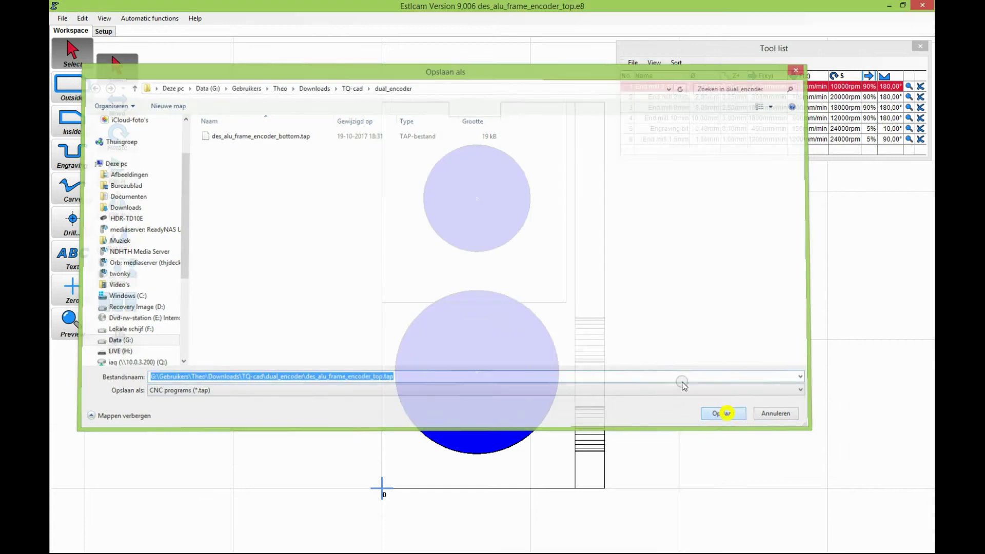
click(311, 193)
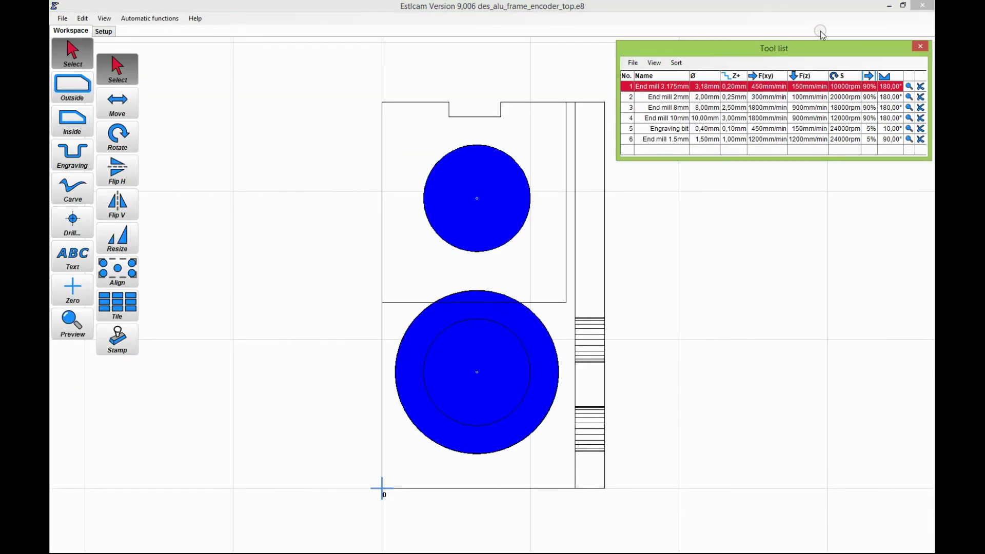
Delete all toolpaths and add a three-point helical pocket on the lower ring's inner circle
drag(336, 108, 625, 496)
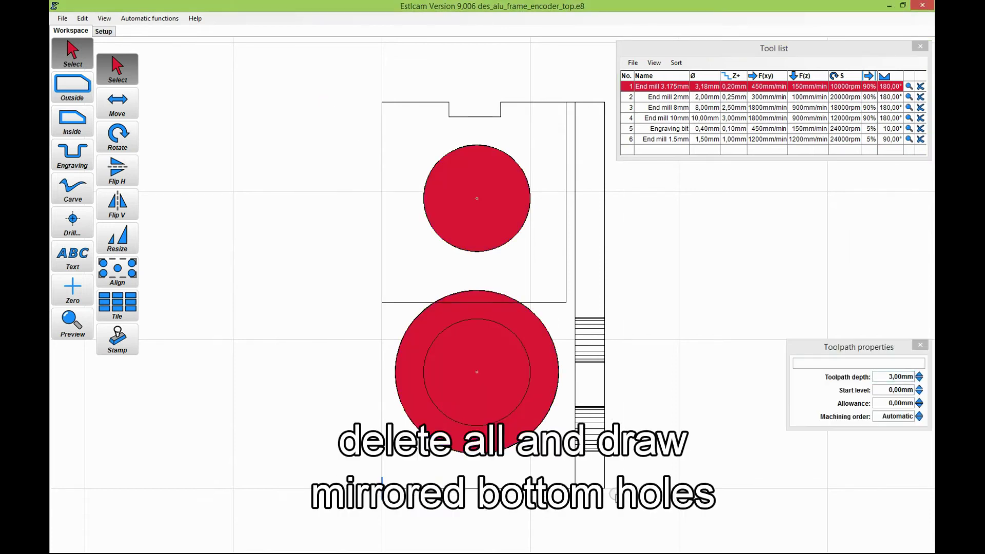
key(Delete)
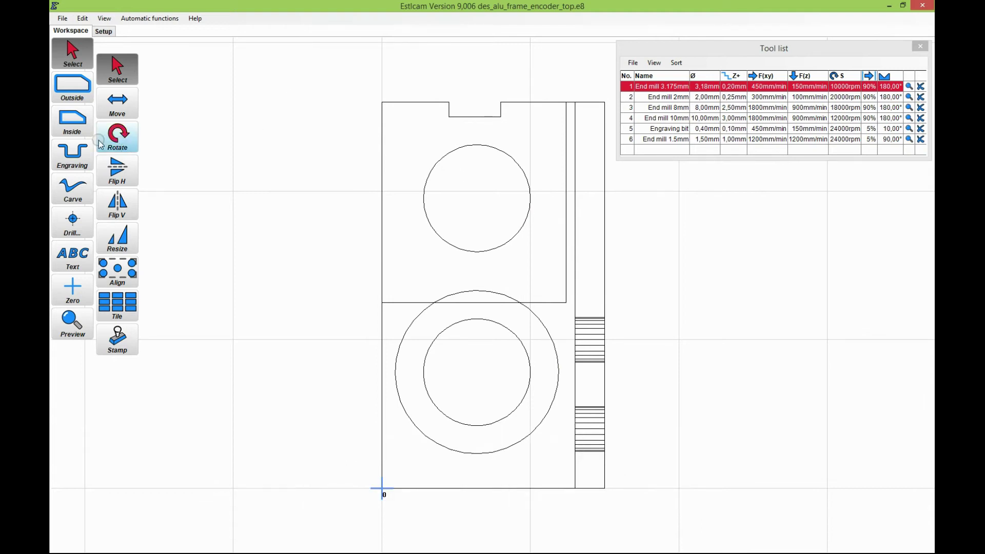
click(77, 219)
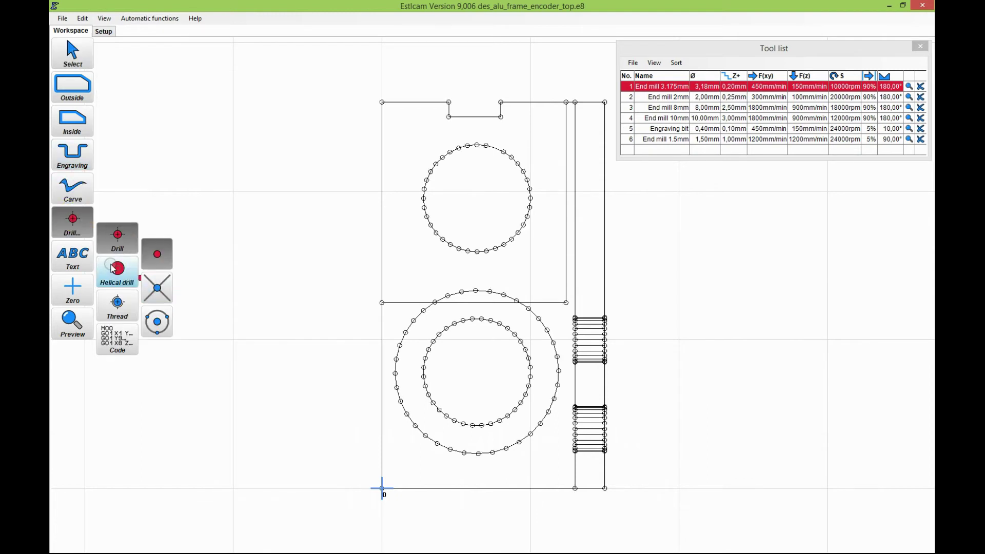
click(113, 268)
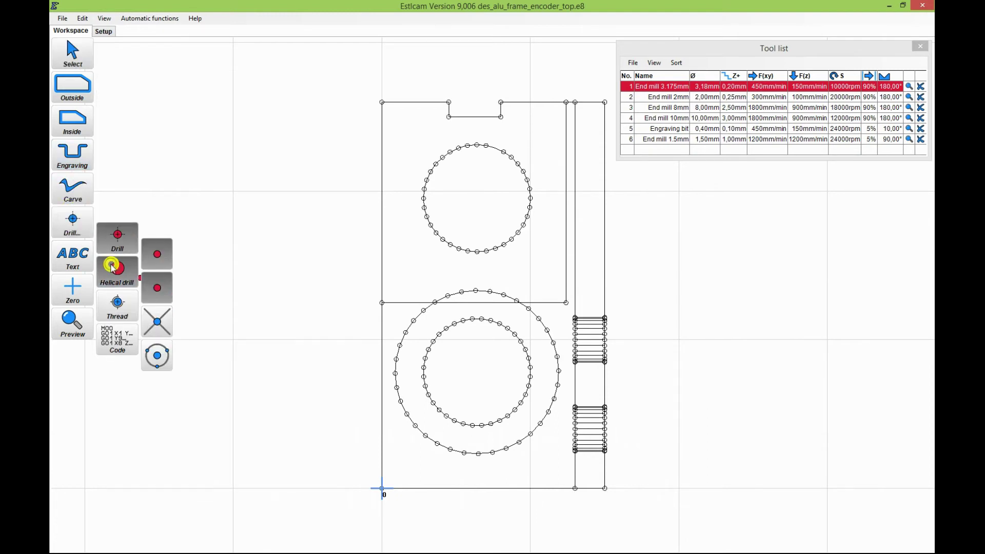
click(161, 352)
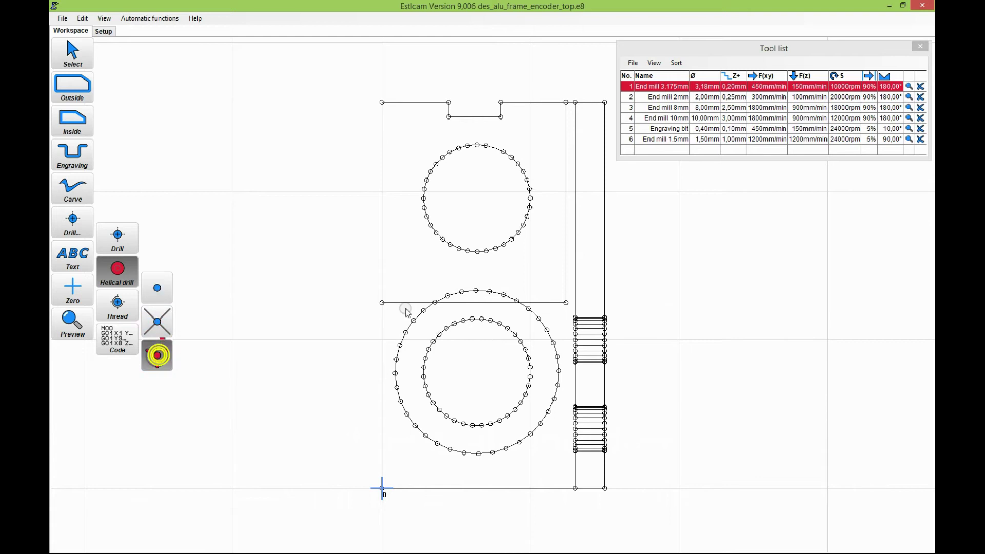
click(441, 335)
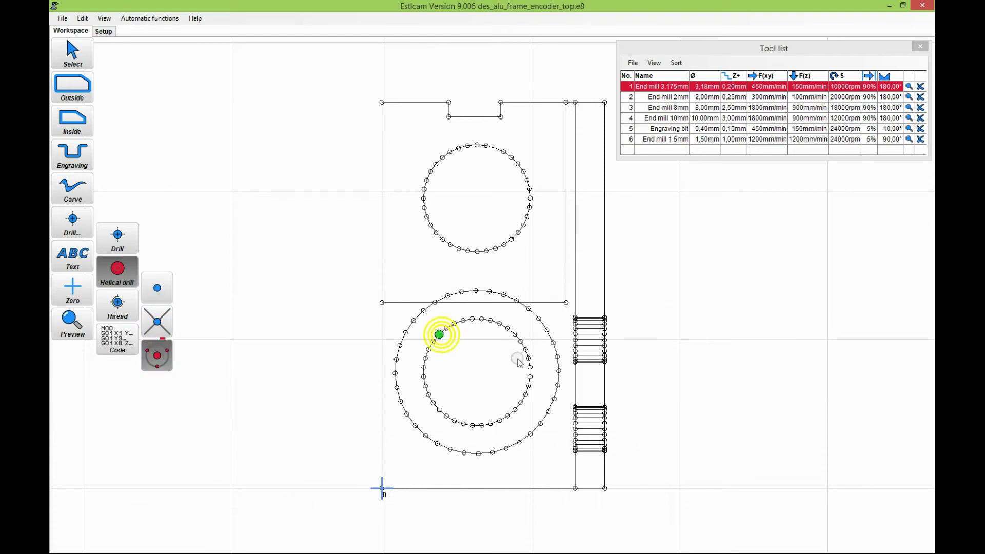
click(530, 367)
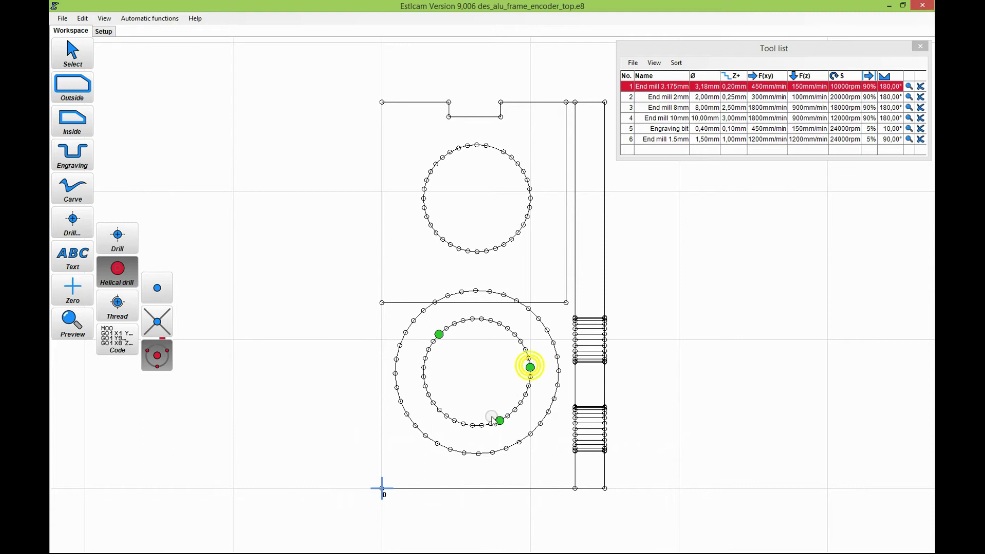
click(473, 426)
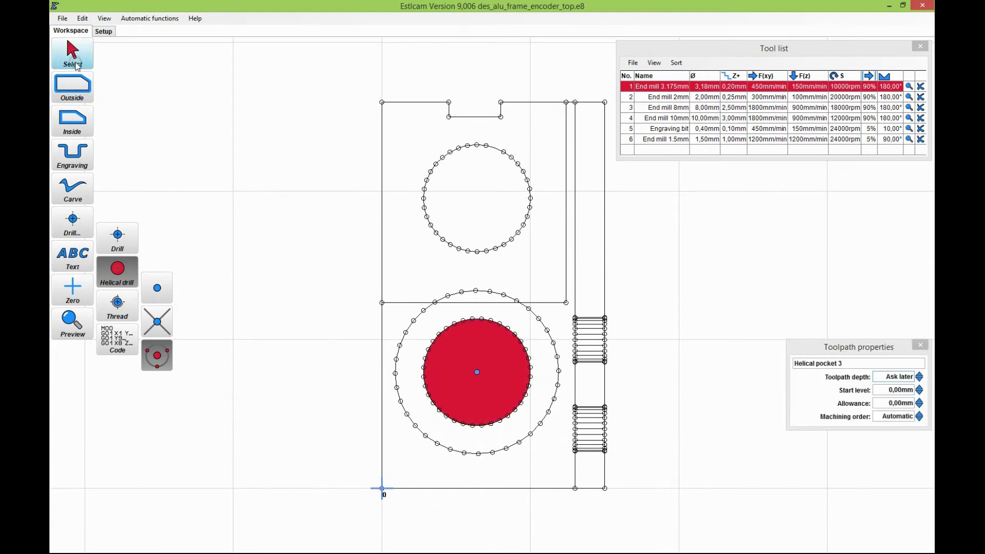
Set the new helical pocket's toolpath depth to 3 mm
click(72, 53)
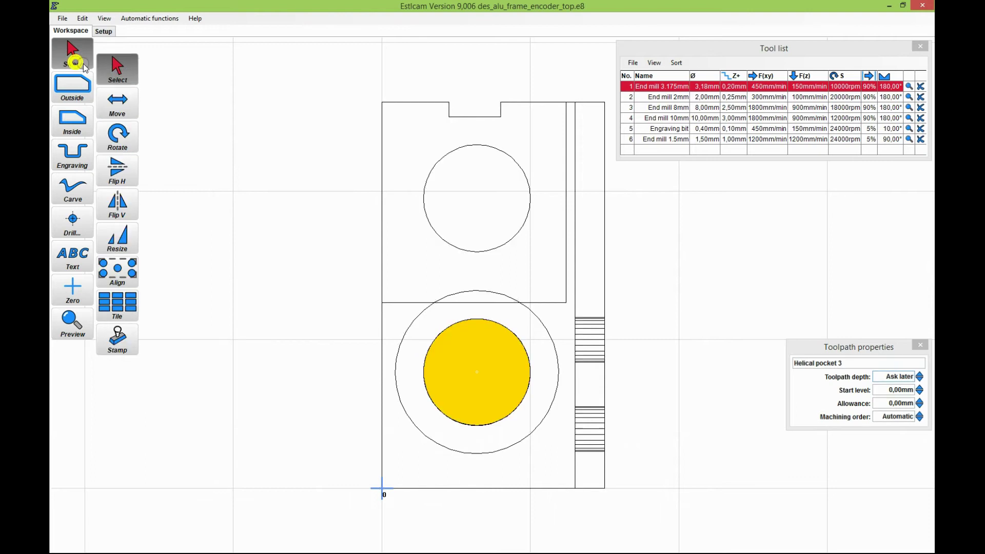
click(472, 330)
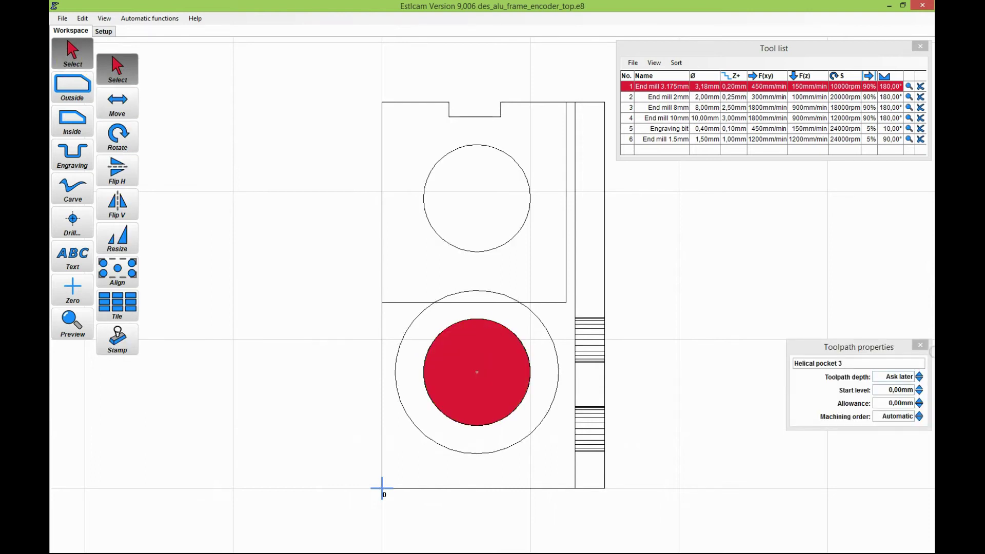
click(889, 377)
text(3,00mm)
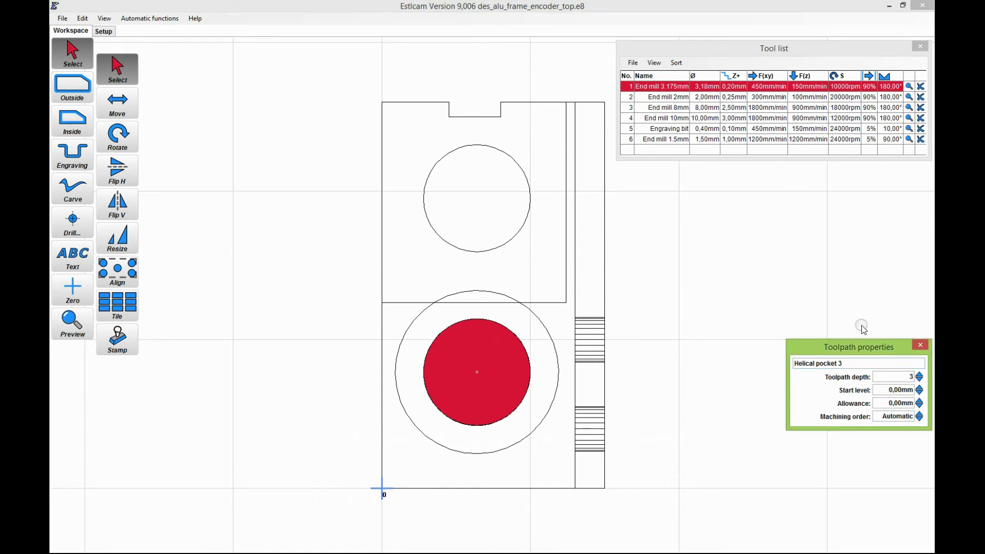
click(770, 248)
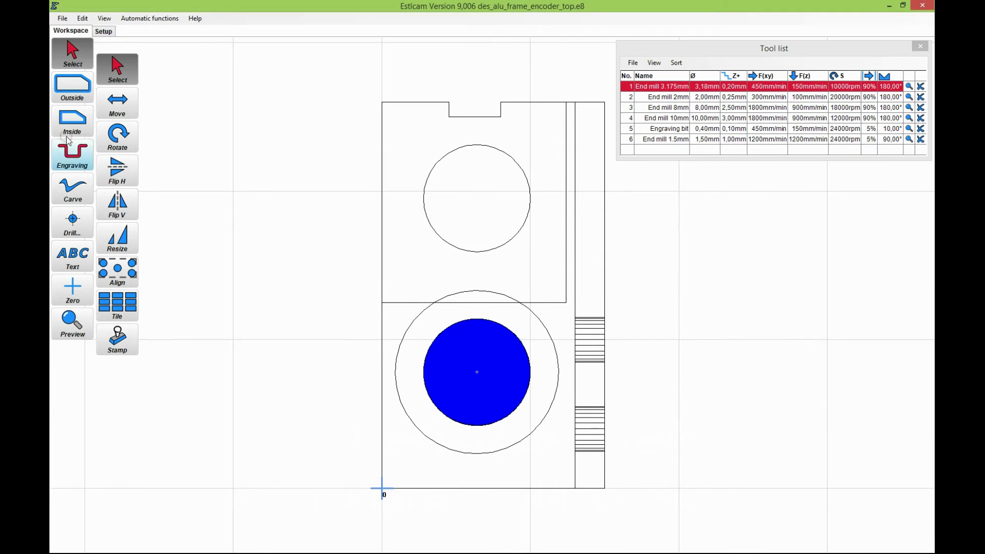
Trace the upper rectangle's four corners as an inside cutout contour, Cutout 2
click(66, 121)
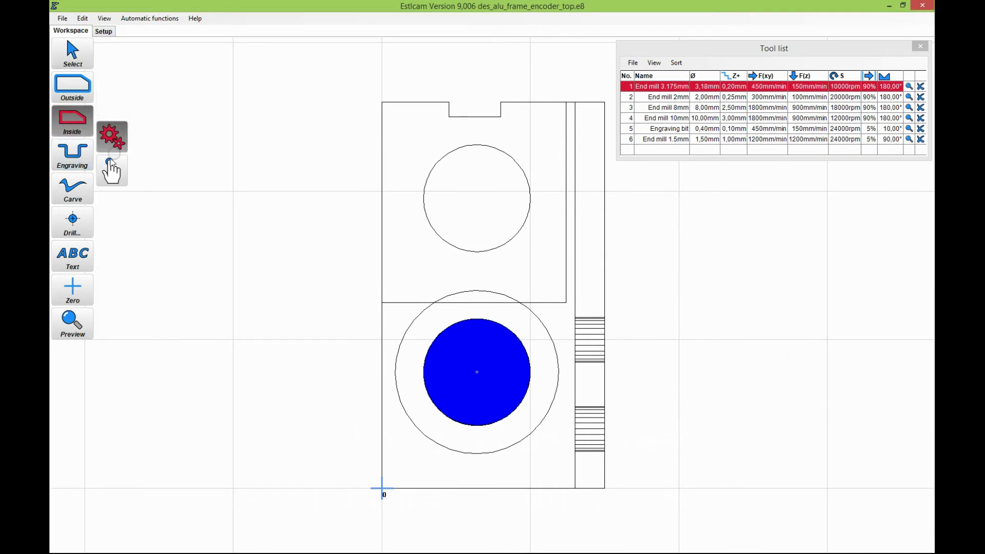
click(112, 172)
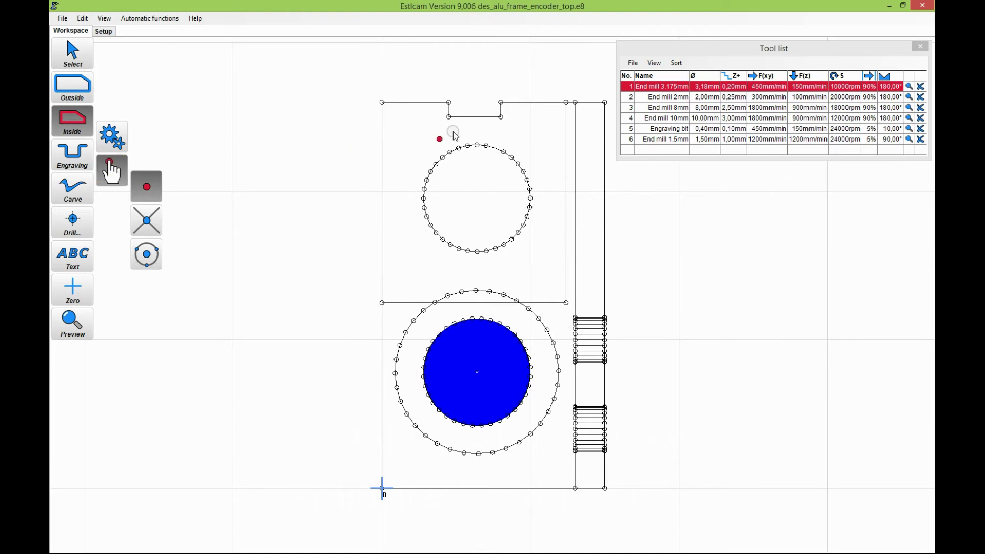
click(384, 103)
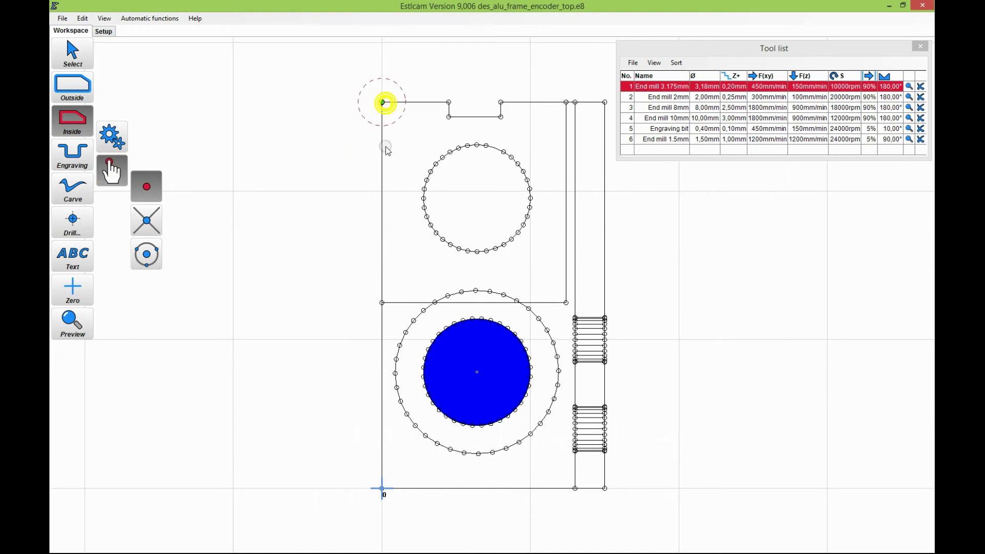
click(382, 303)
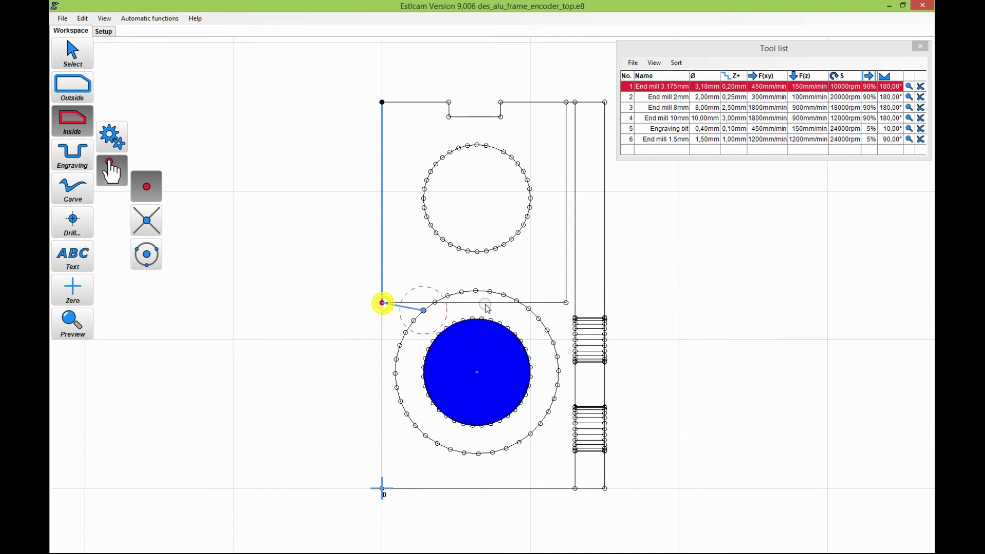
click(565, 303)
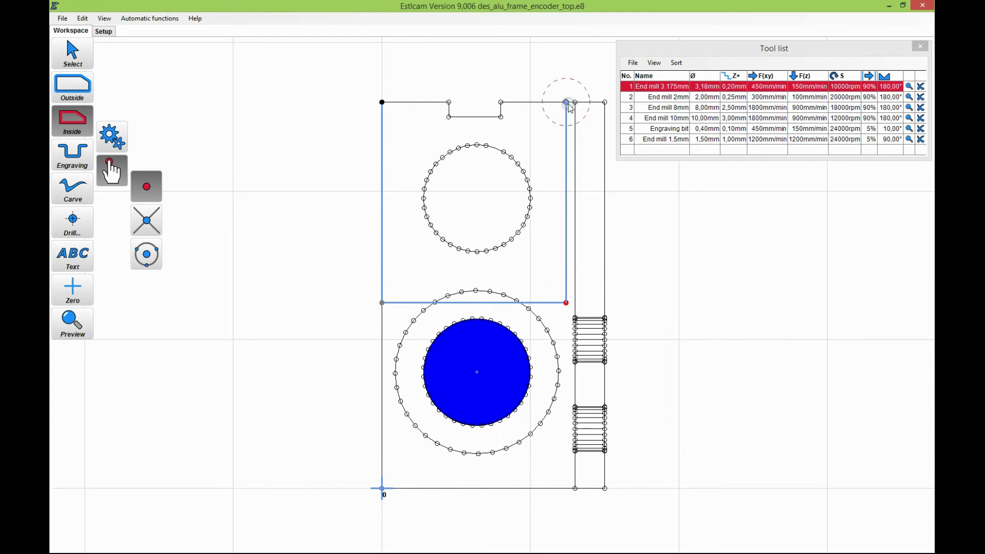
click(567, 103)
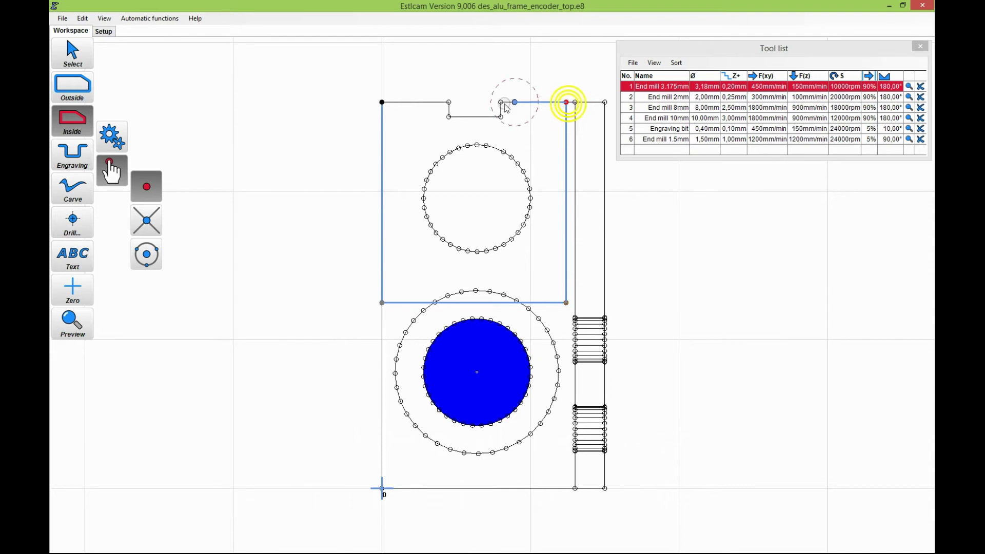
click(385, 107)
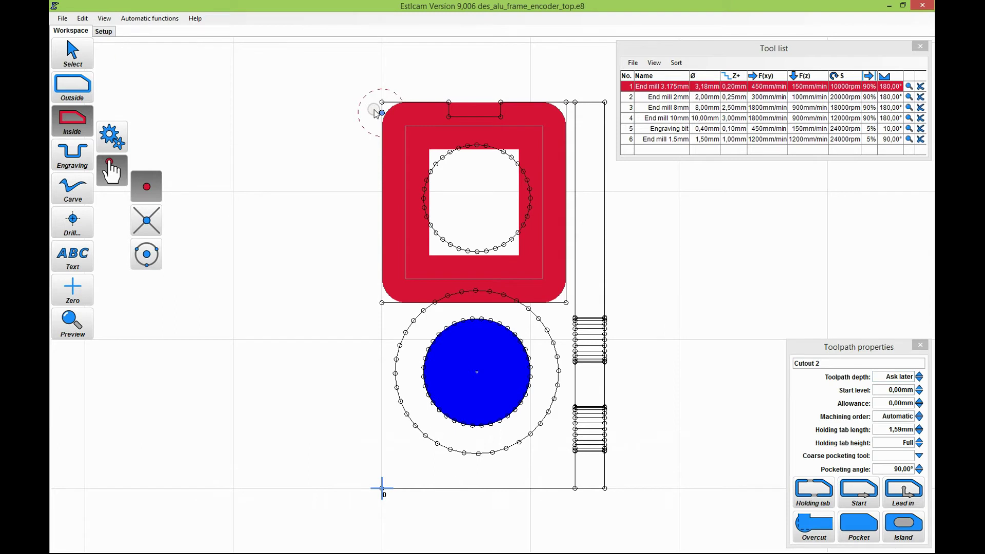
click(72, 53)
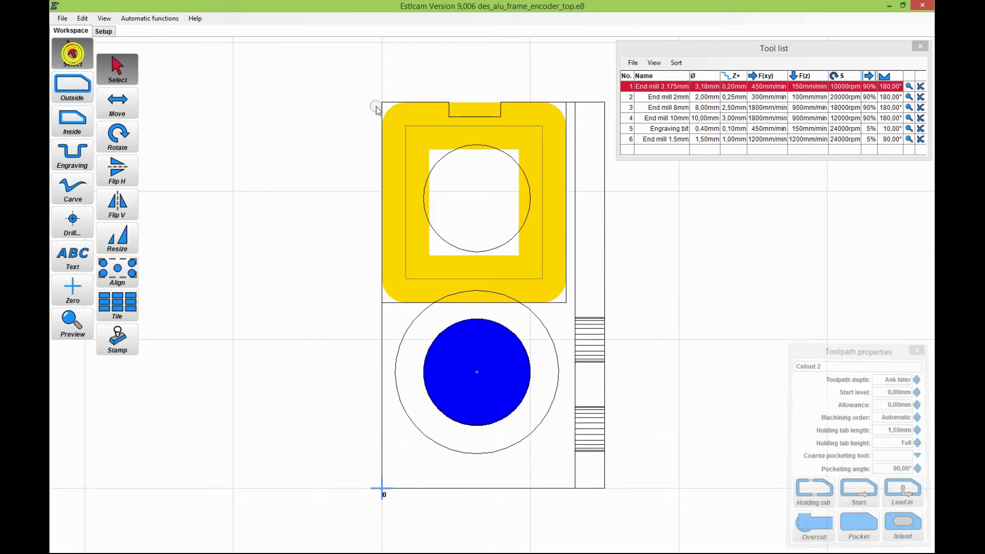
Give Cutout 2 holding tabs 1.5 mm long and 1.5 mm high, and a 3 mm toolpath depth
click(404, 121)
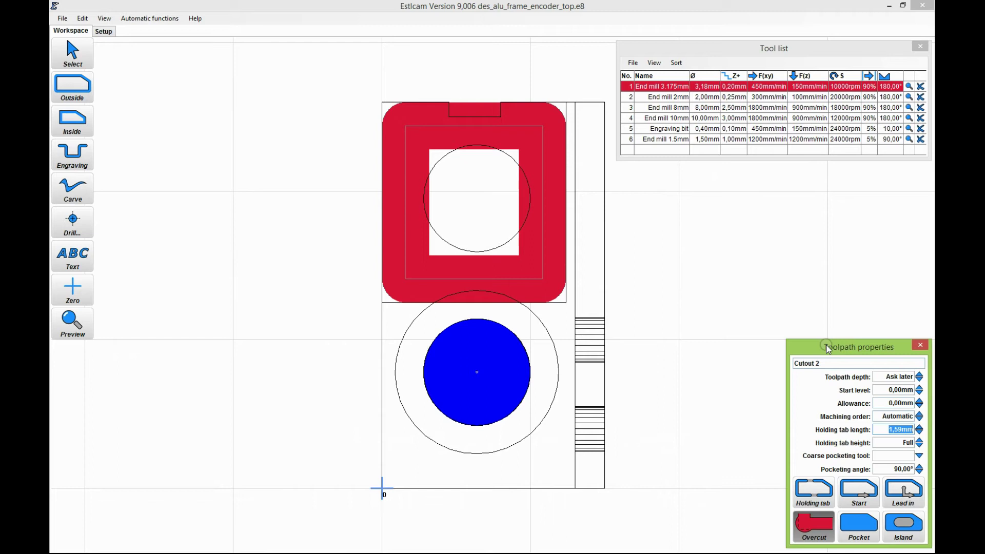
text(1.5)
key(Tab)
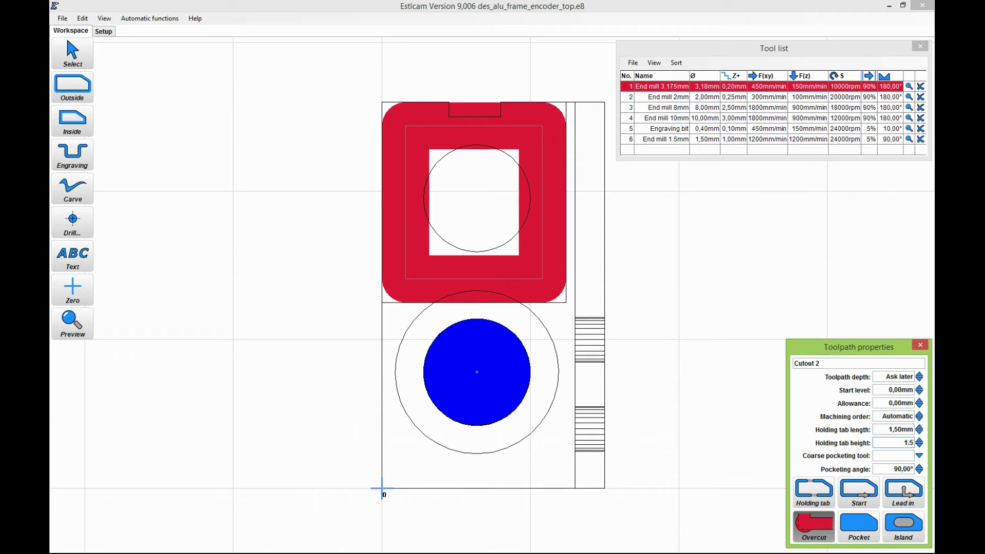
key(Tab)
click(894, 374)
text(3)
key(Tab)
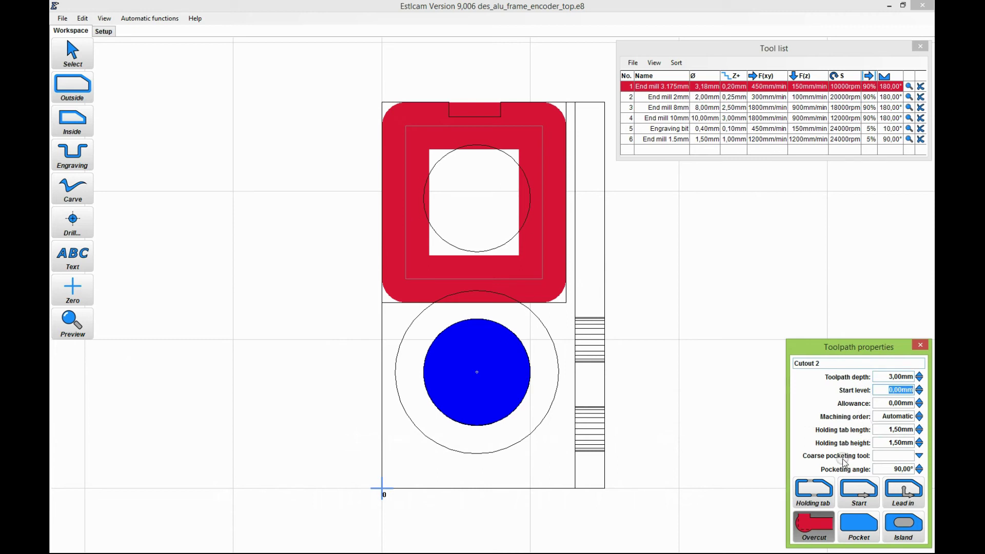
click(814, 493)
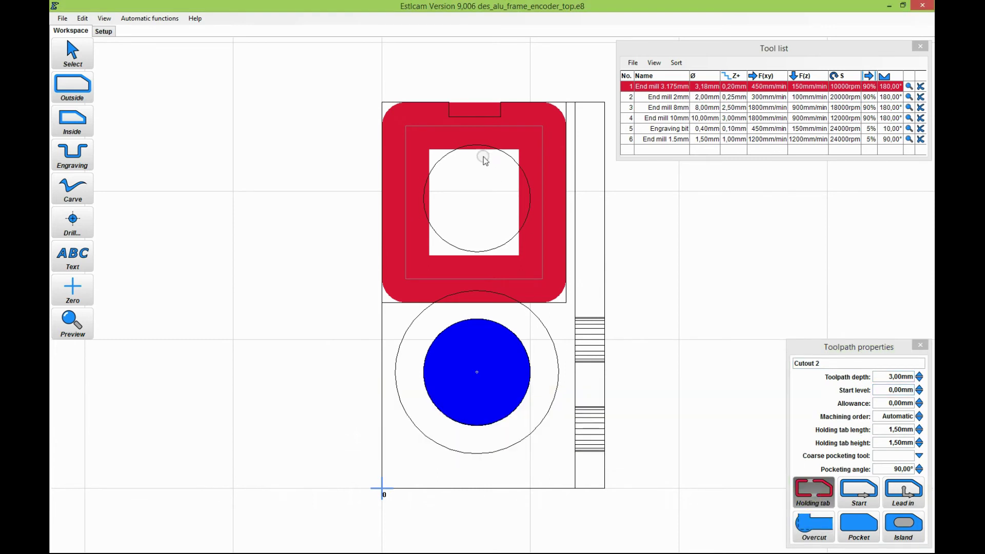
Place holding tabs on Cutout 2's bottom edge and right side
click(475, 278)
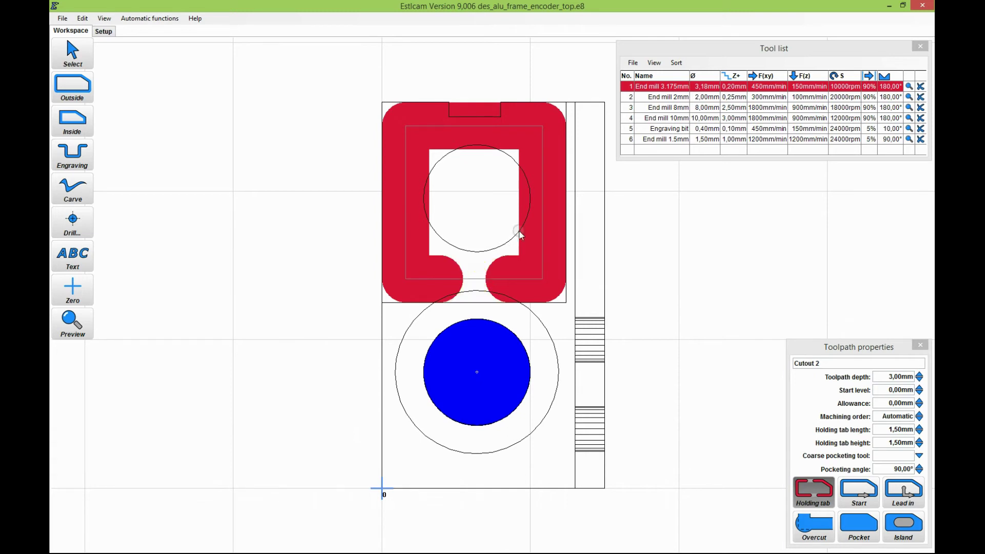
click(542, 206)
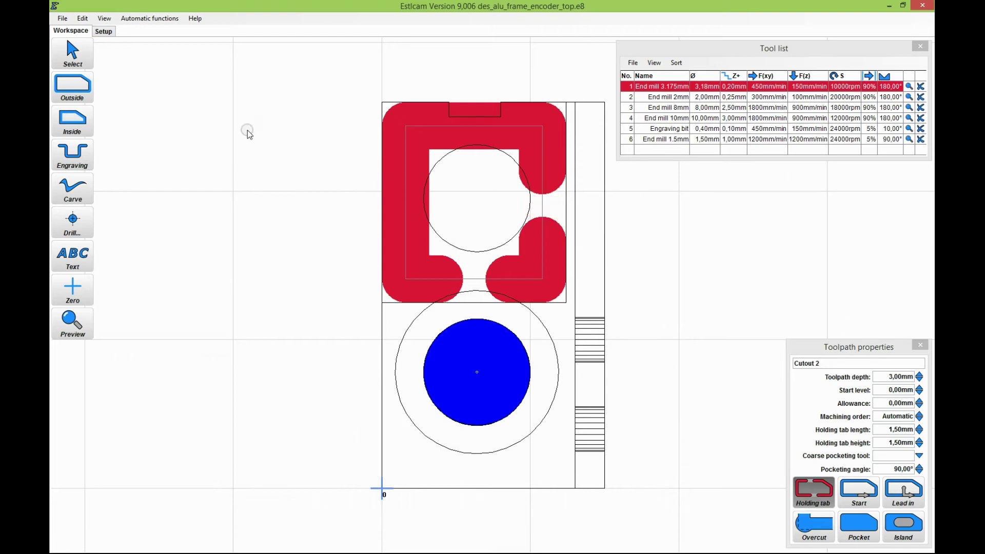
click(71, 49)
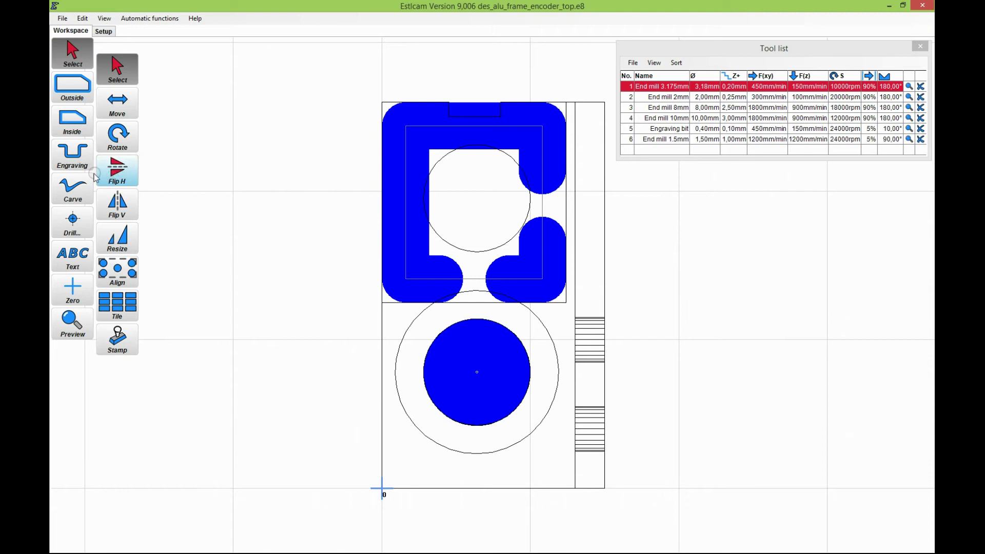
Trace the full rectangular frame outline from the bottom-left origin as outside cutout Part 1
click(68, 91)
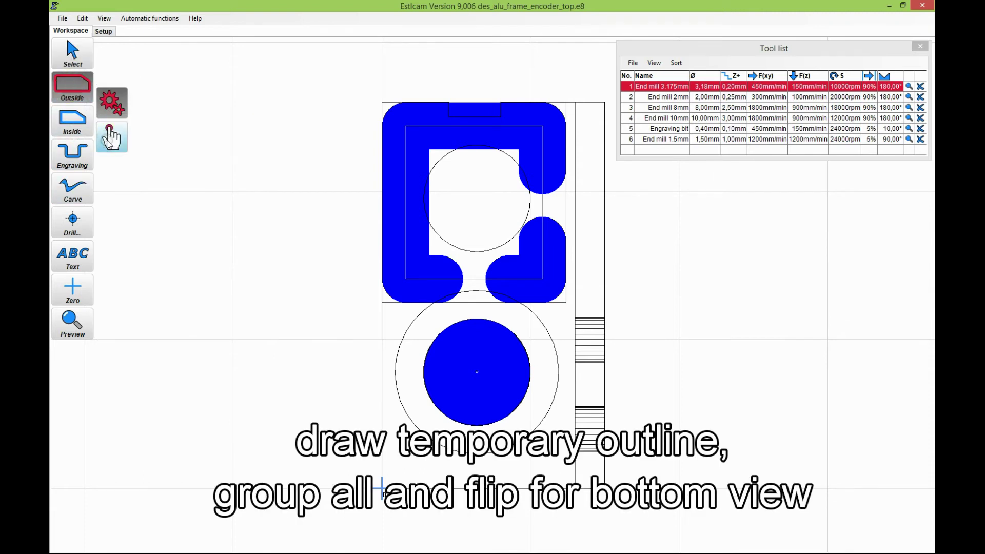
click(109, 139)
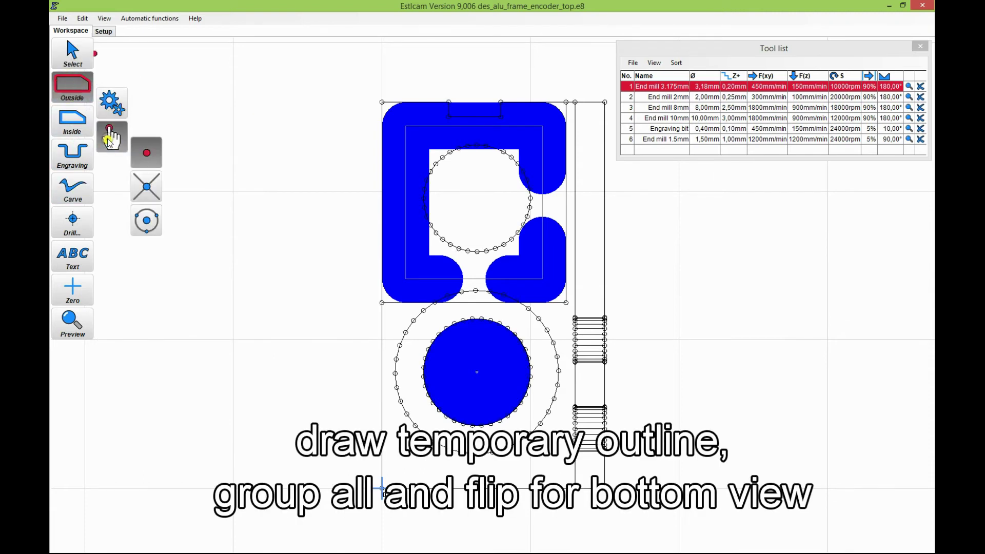
click(382, 488)
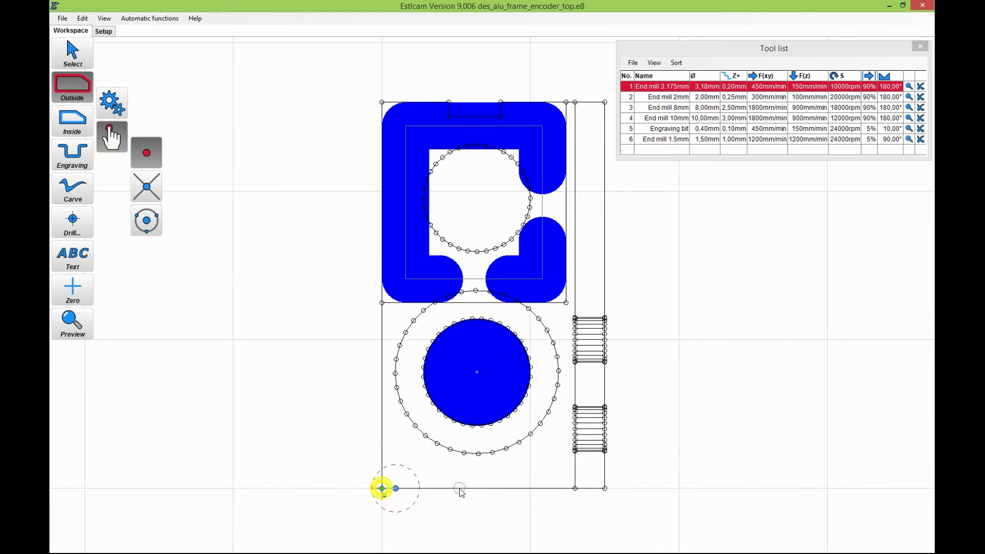
click(574, 488)
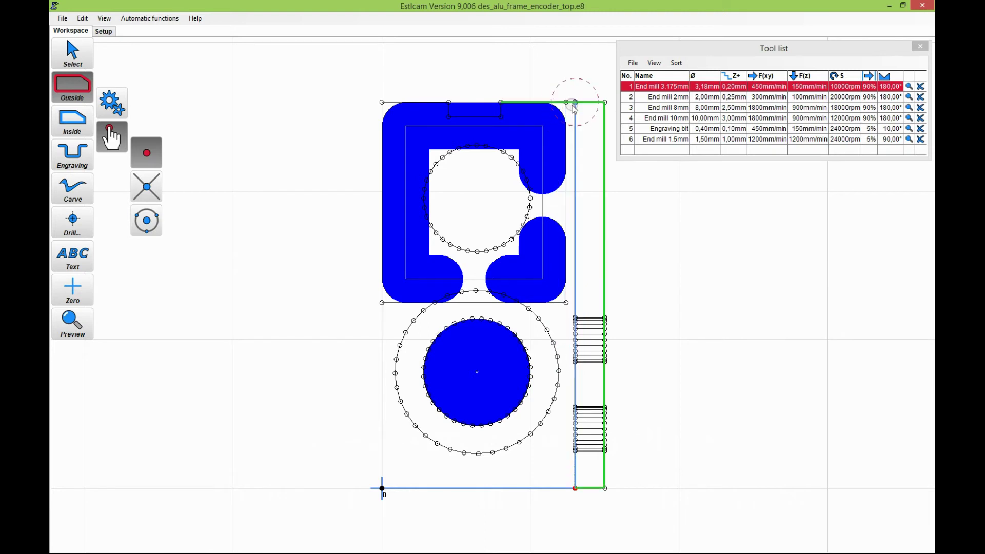
click(576, 103)
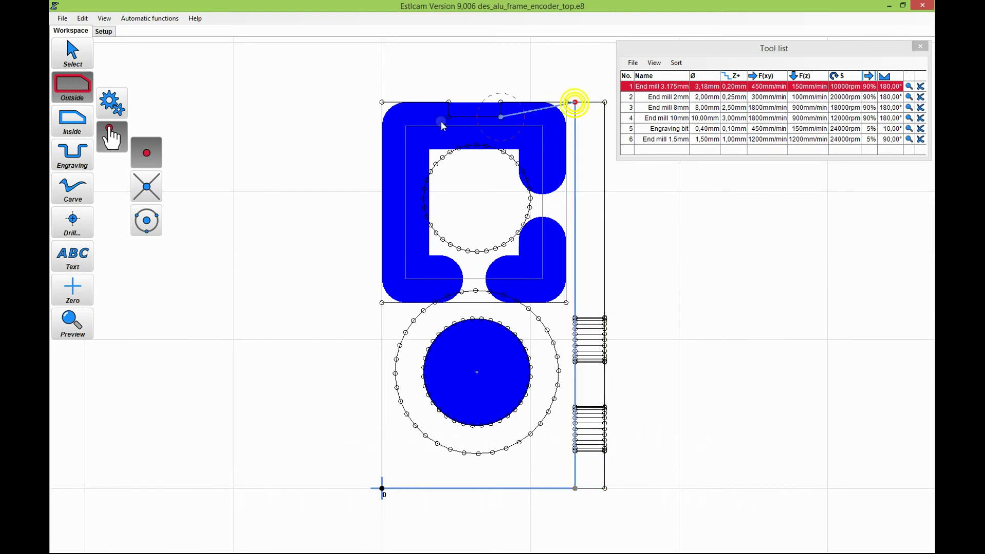
click(382, 103)
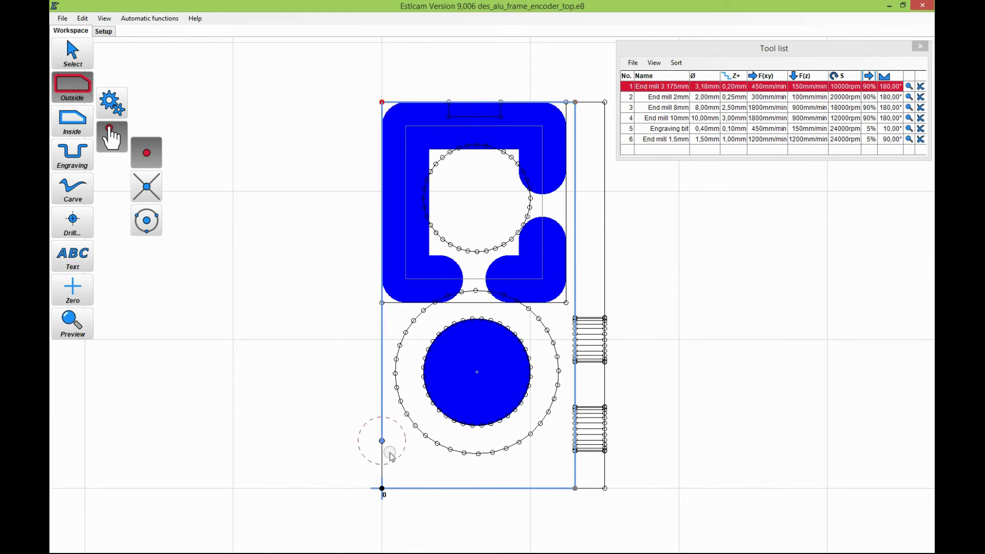
click(382, 488)
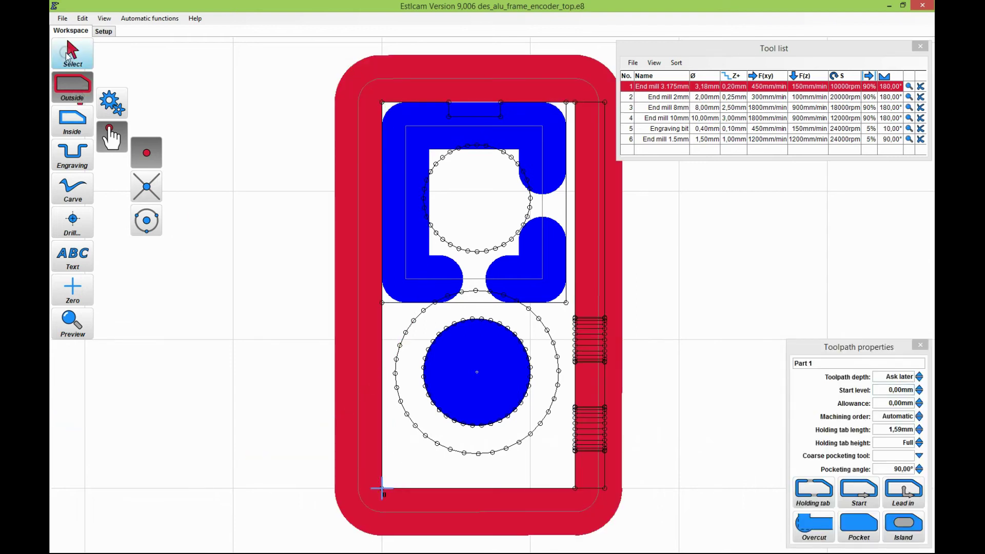
click(65, 51)
scroll(177, 147, down, 1)
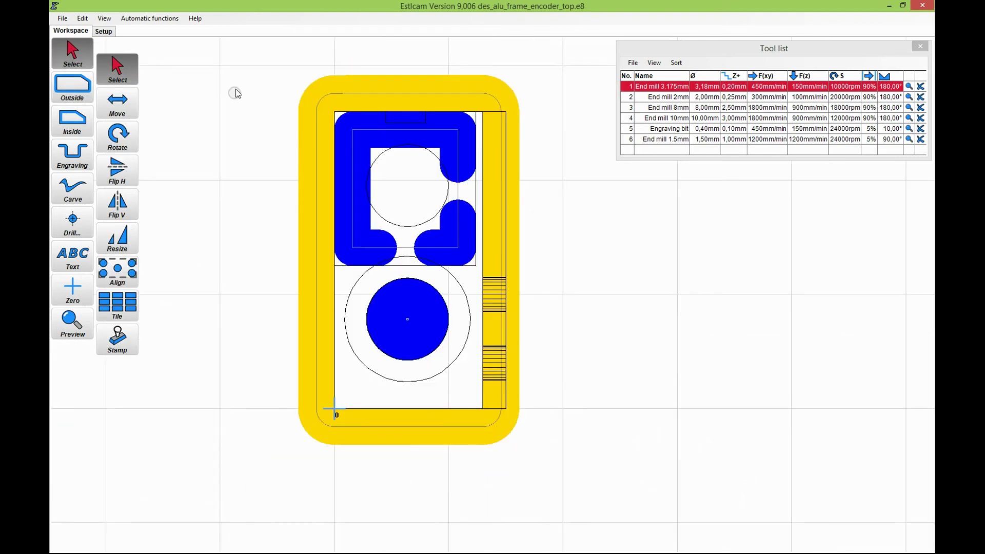
Group the whole part with its toolpaths, mirror it, then flip it back
mouse_move(236, 57)
mouse_down()
mouse_move(567, 414)
mouse_move(565, 464)
mouse_up()
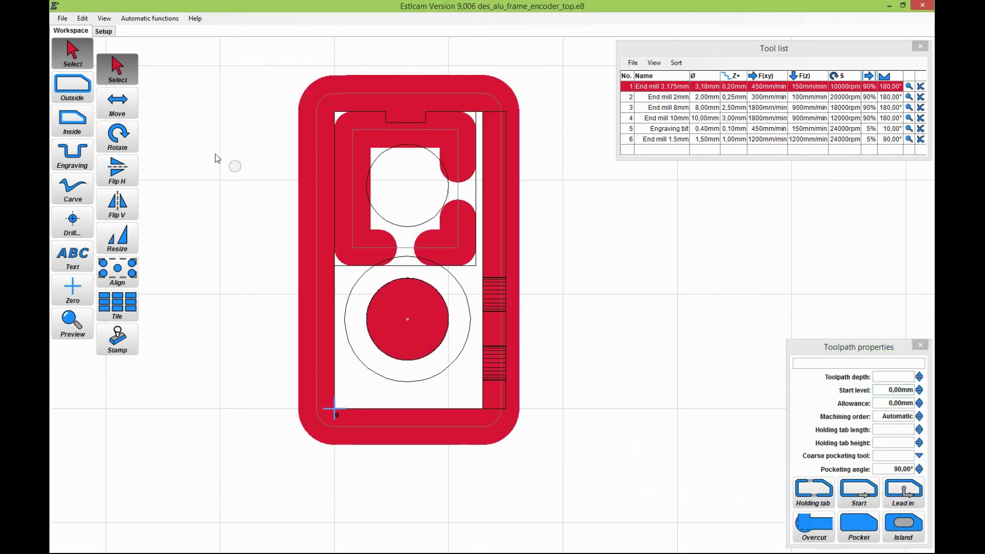
click(83, 19)
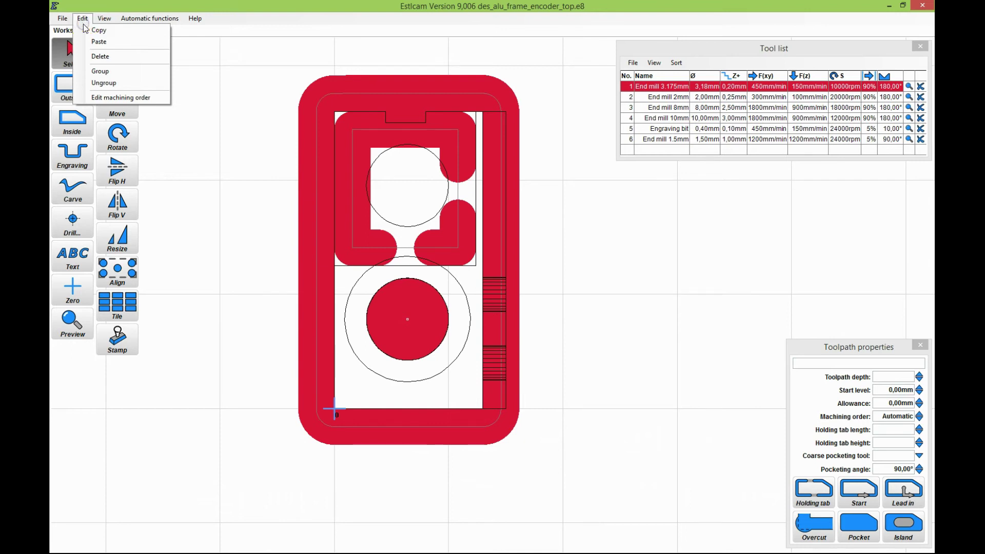
click(109, 72)
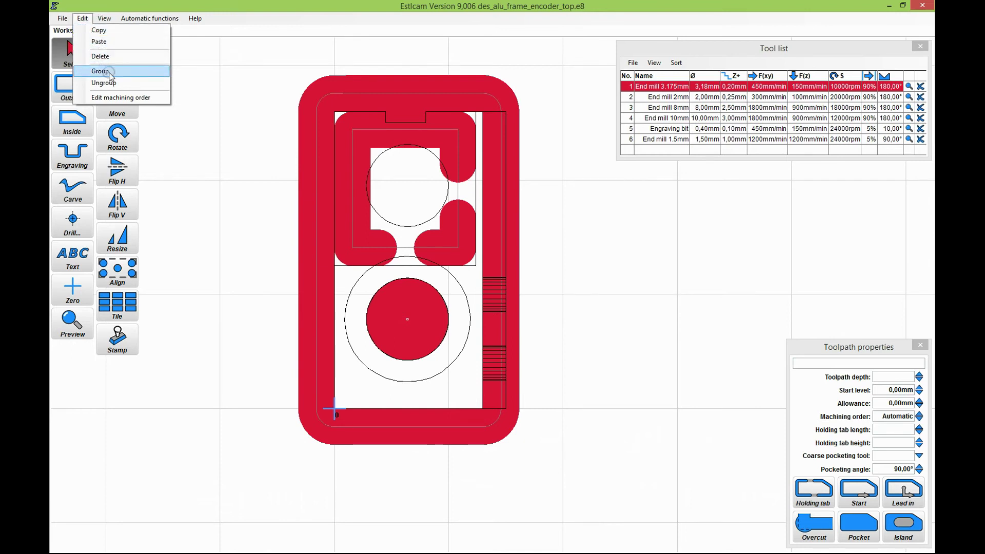
click(369, 184)
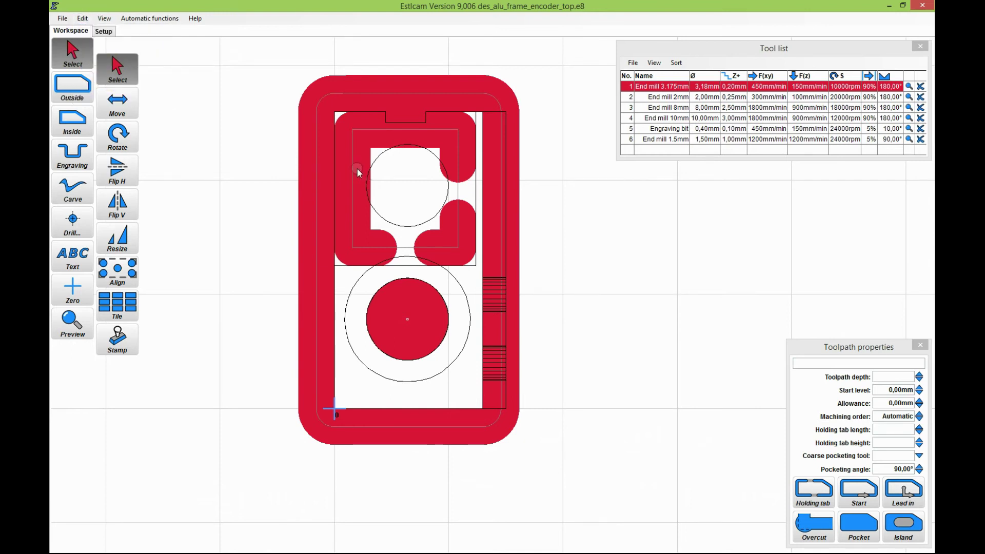
click(122, 114)
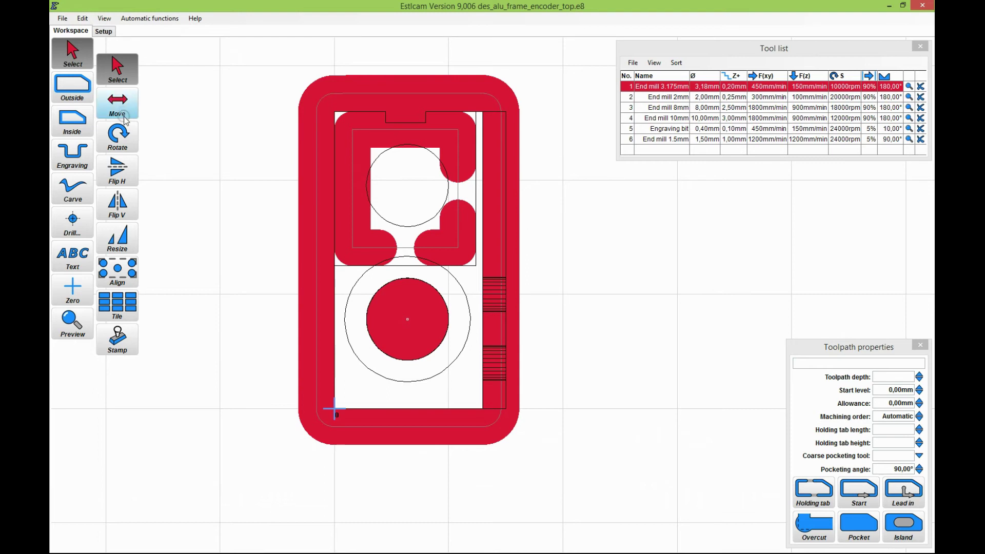
click(123, 170)
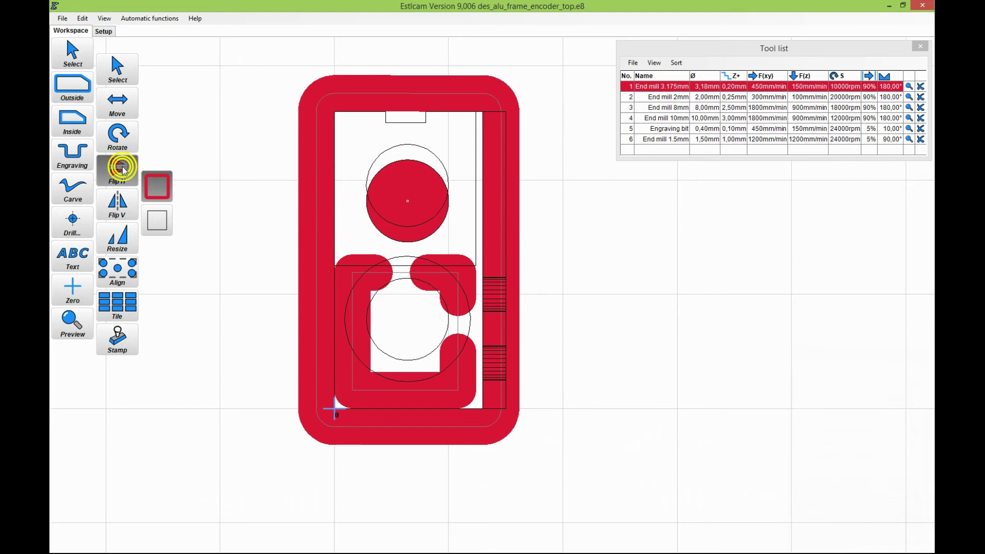
click(242, 220)
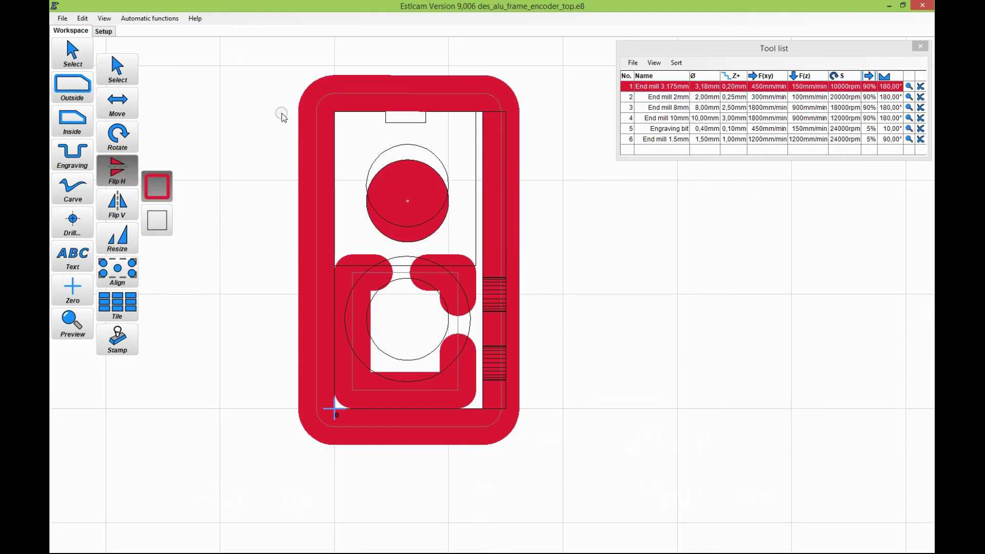
click(246, 108)
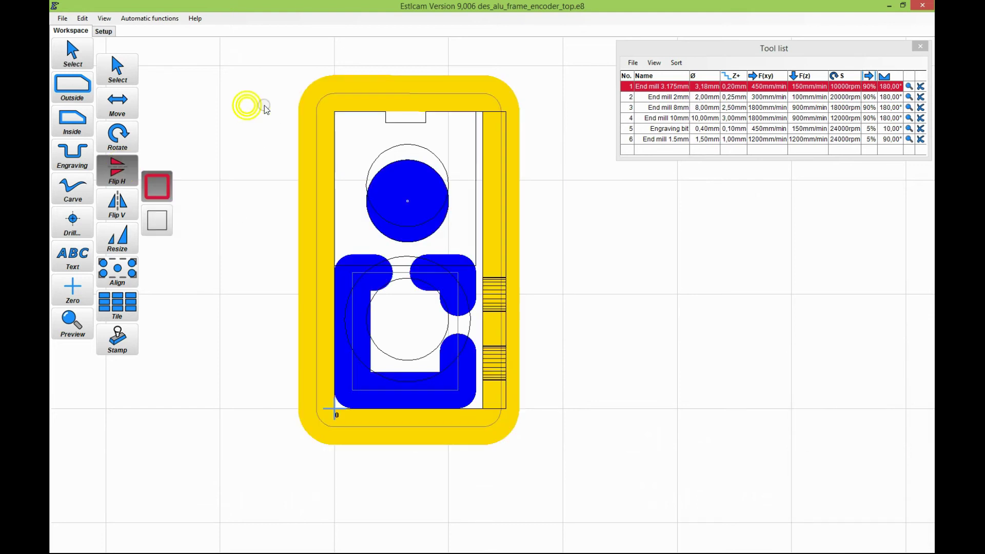
click(312, 105)
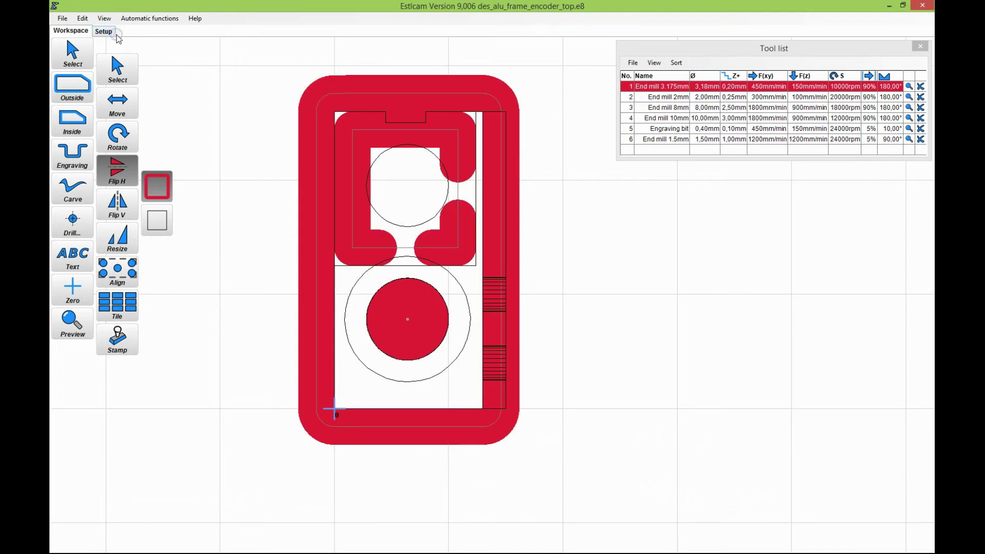
Ungroup the part and delete the outer frame cutout toolpath
click(84, 20)
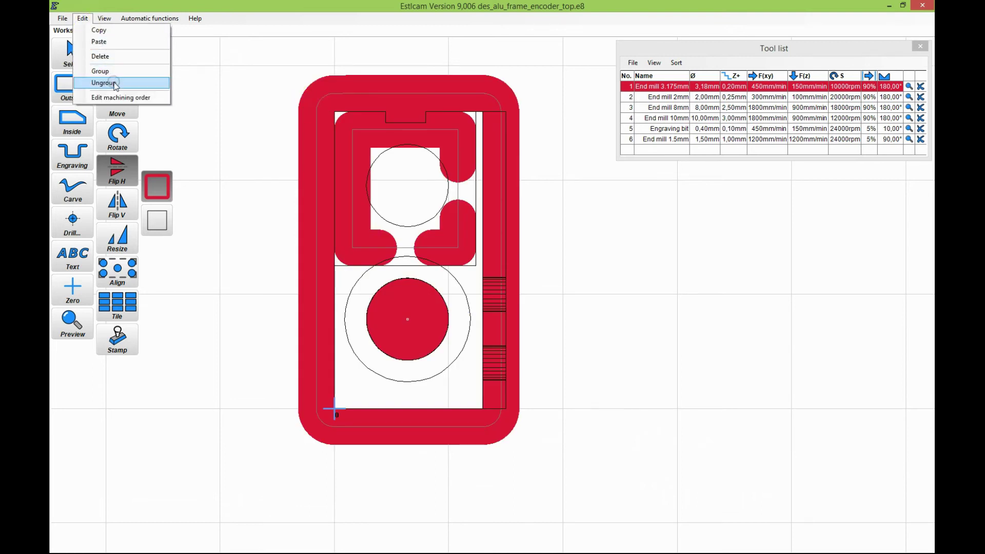
click(104, 82)
click(238, 56)
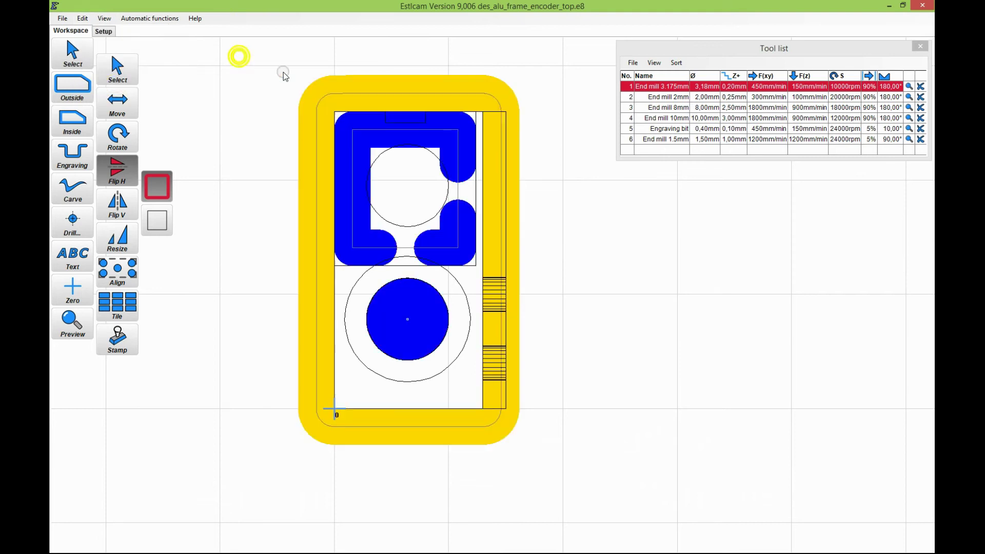
click(324, 92)
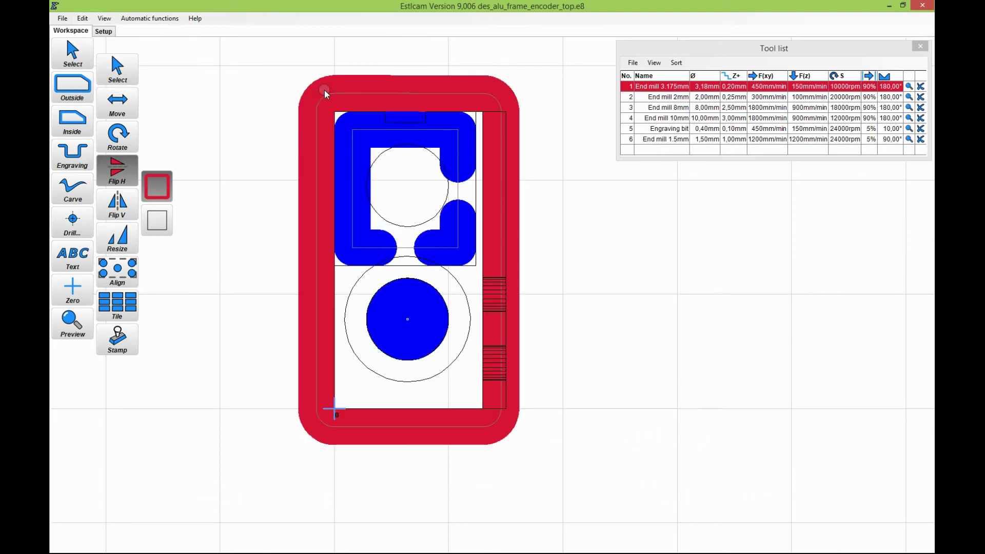
key(Delete)
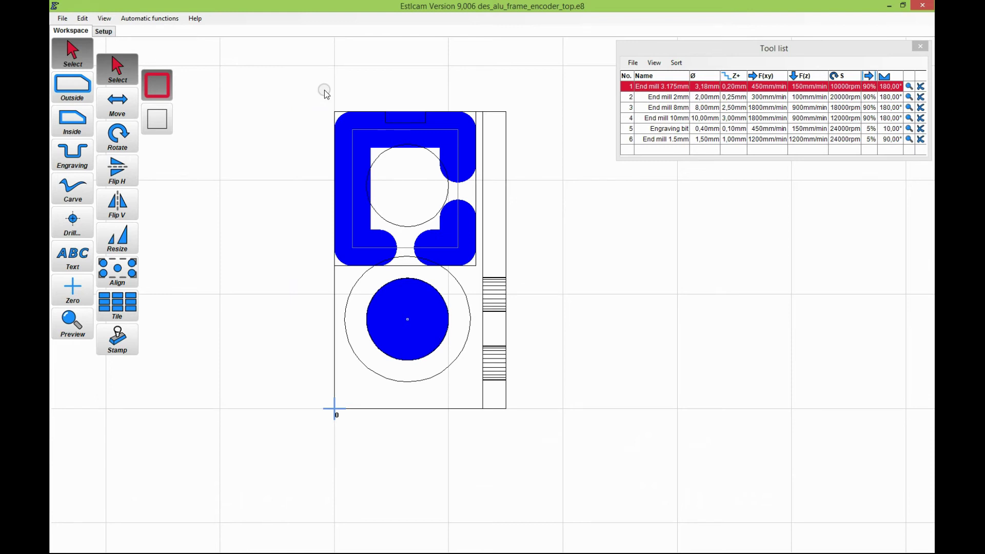
Place a new zero point on the part's top-left corner using single-point snapping
click(288, 88)
click(61, 284)
click(68, 290)
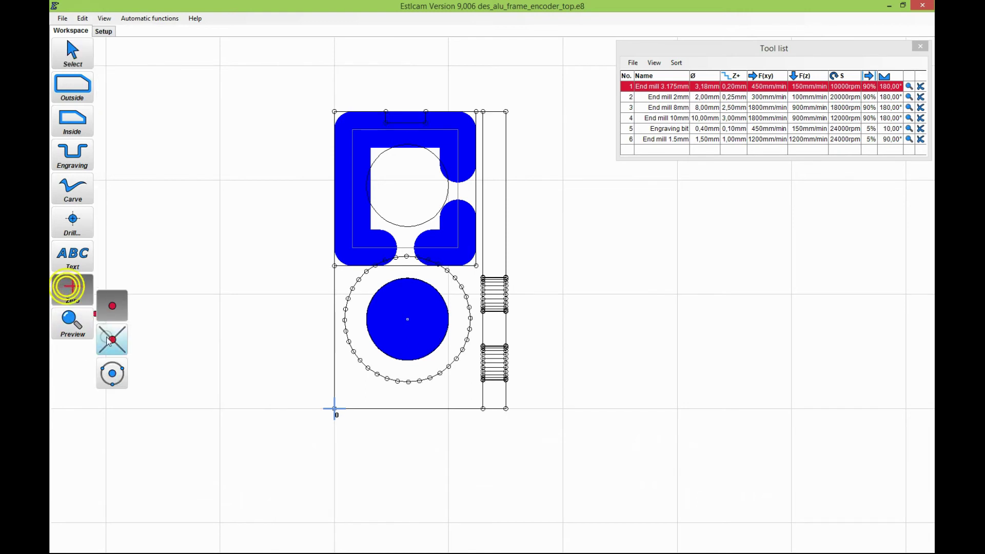
click(111, 347)
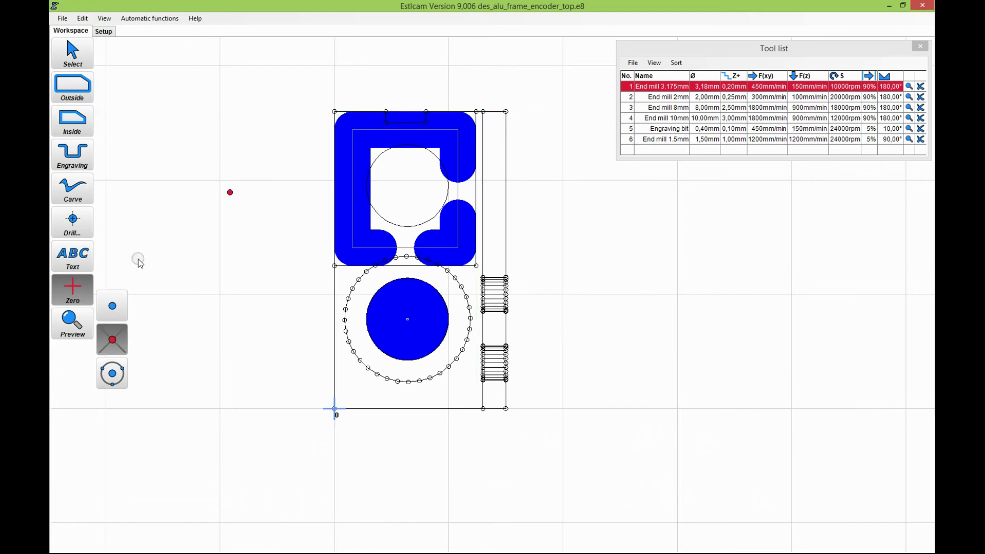
click(102, 306)
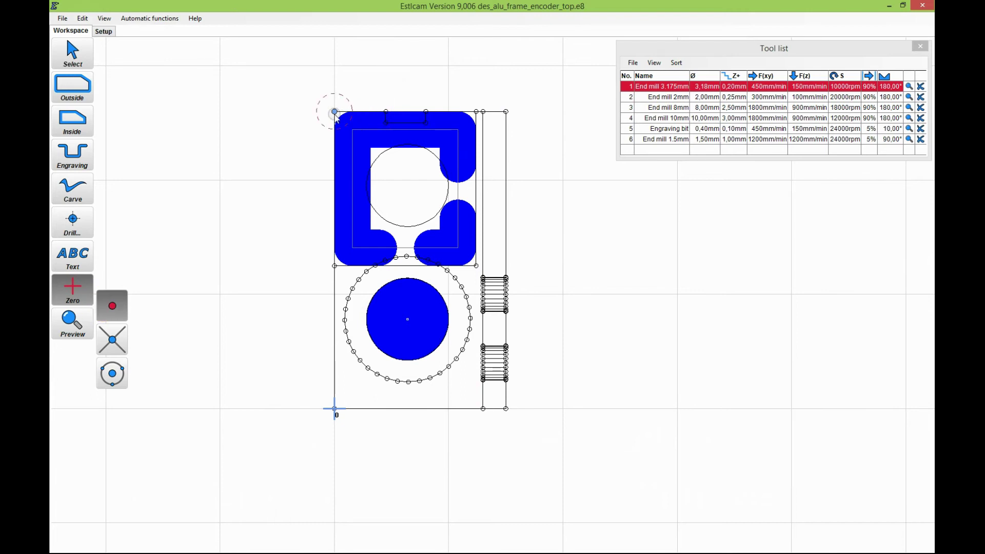
click(335, 112)
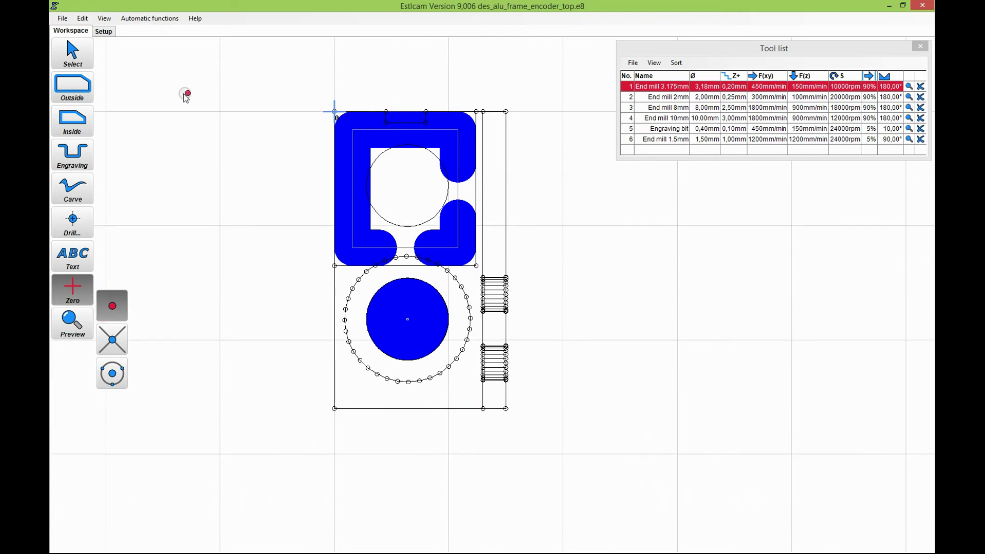
click(71, 56)
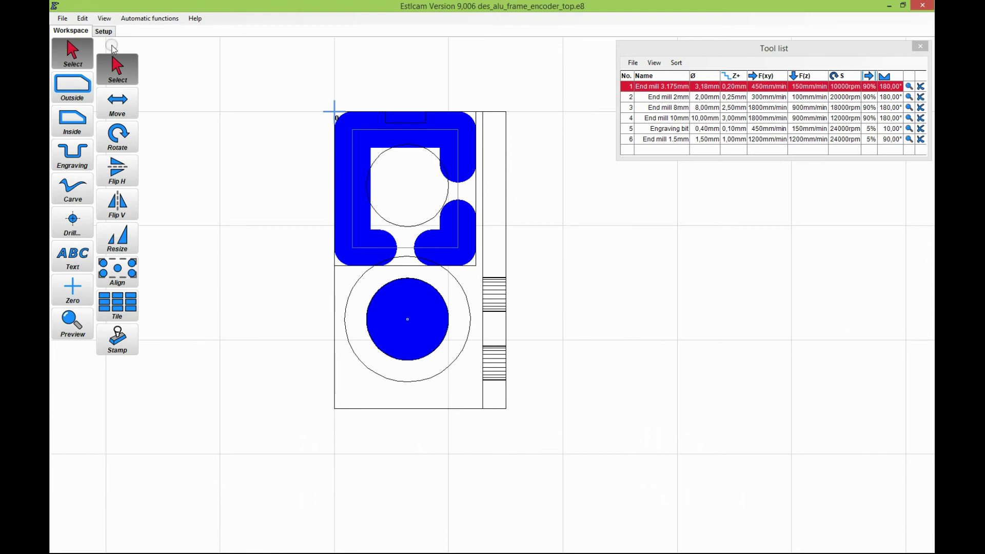
Save a copy of the project named des_alu_frame_encoder_bottom.e8 instead of _top
click(62, 18)
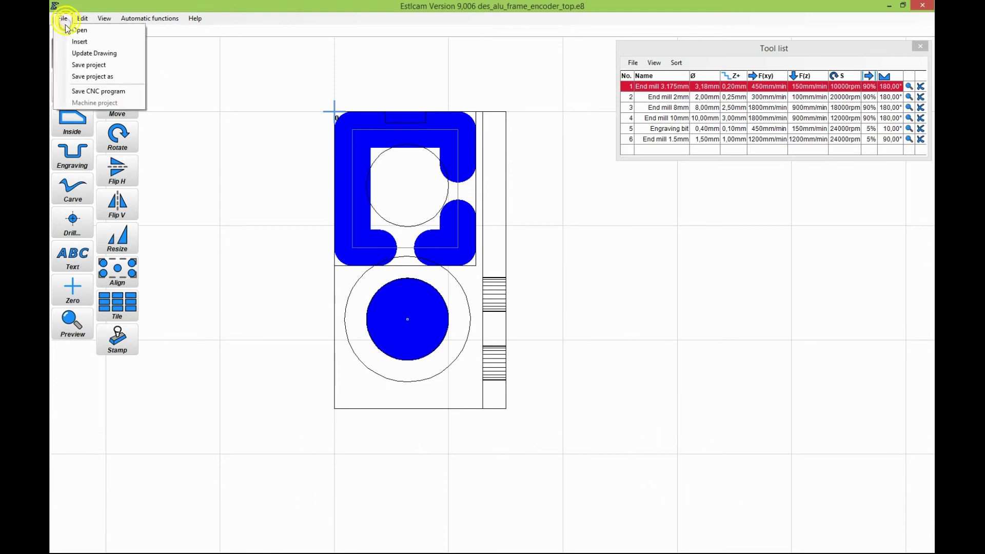
click(102, 76)
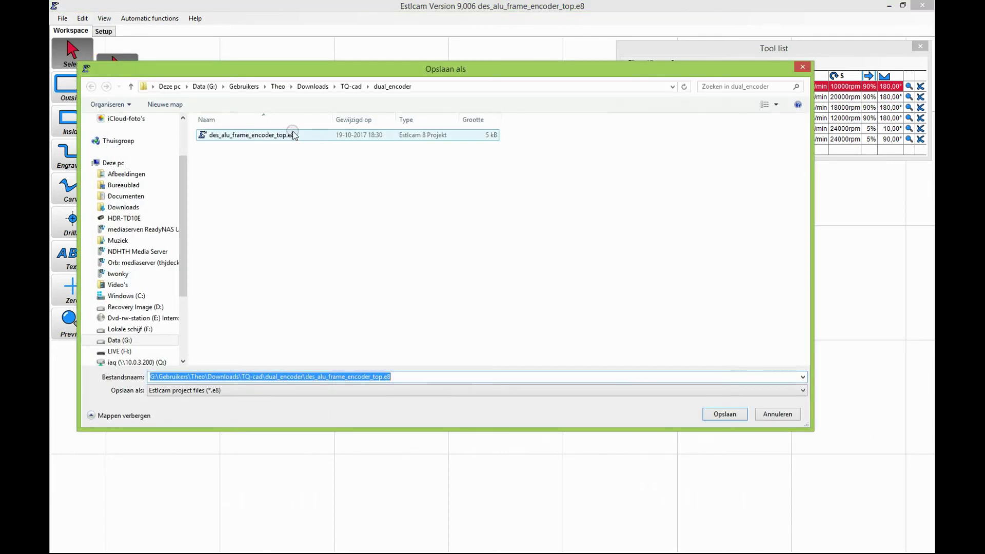
click(293, 135)
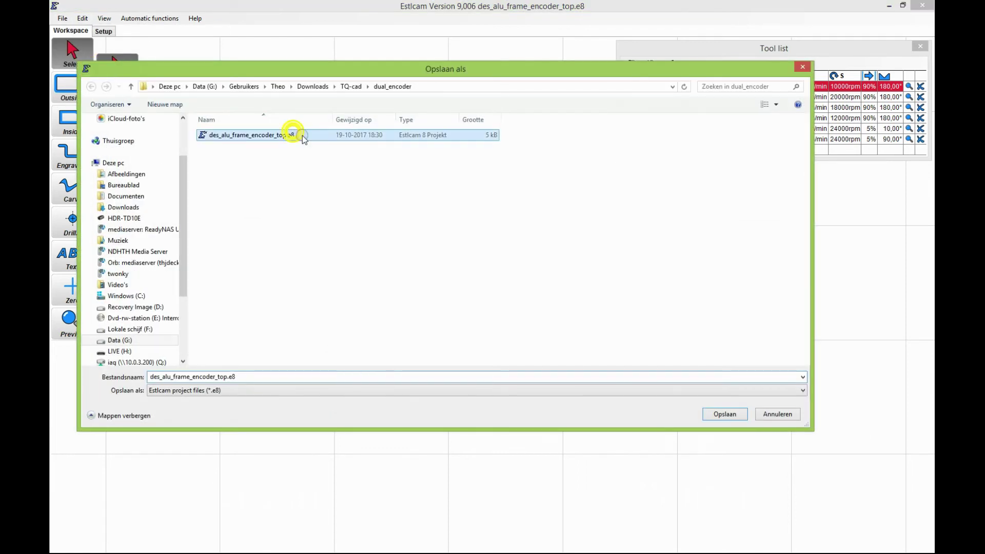
click(380, 378)
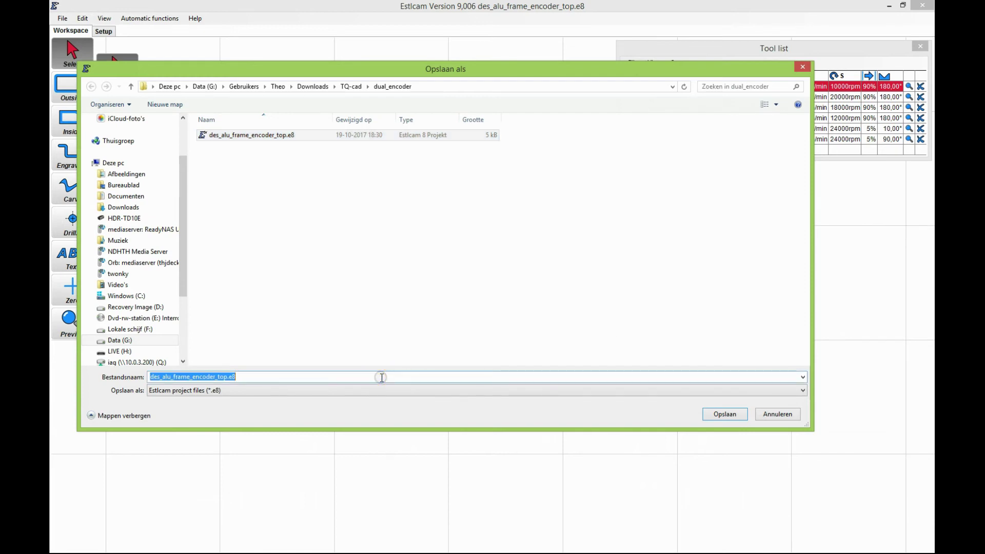
click(382, 378)
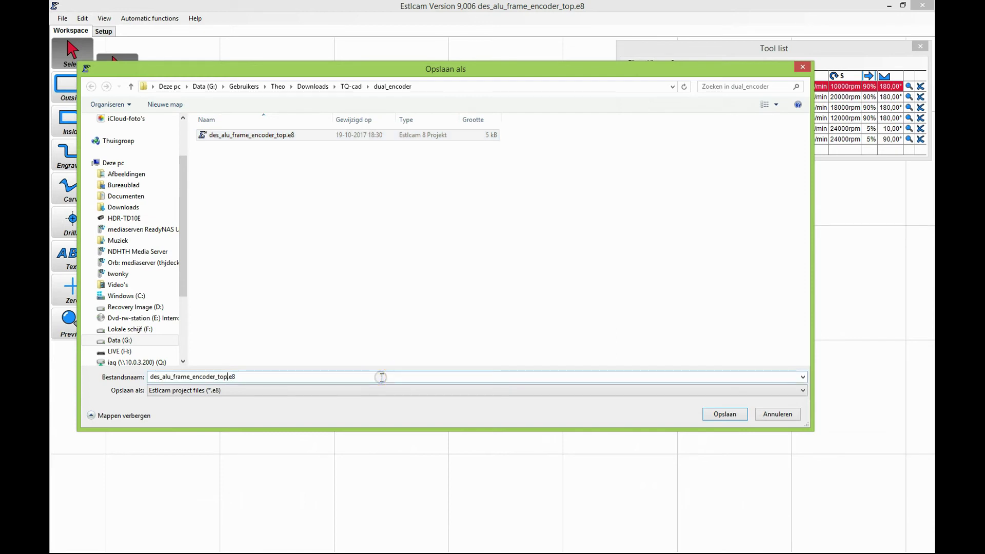
key(BackSpace)
text(bottom)
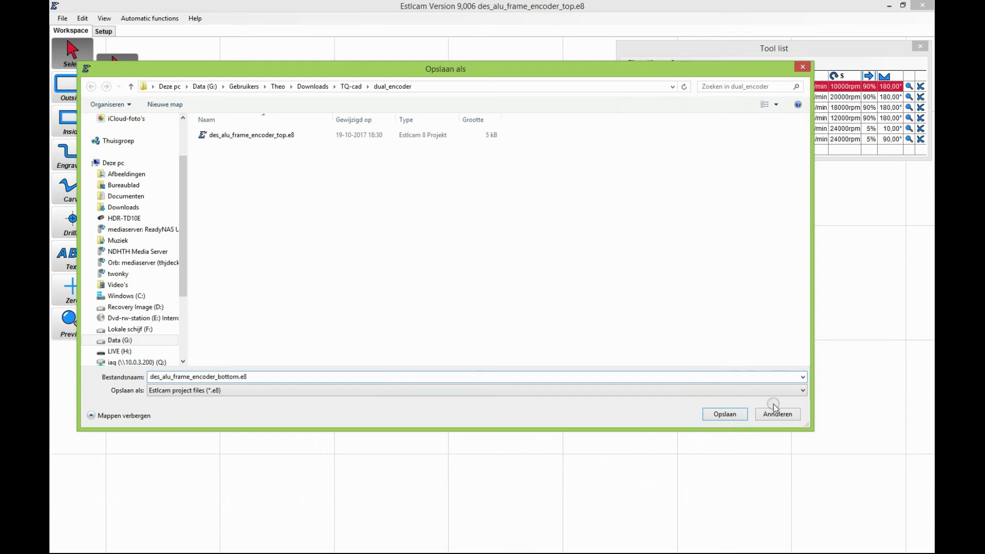
click(721, 414)
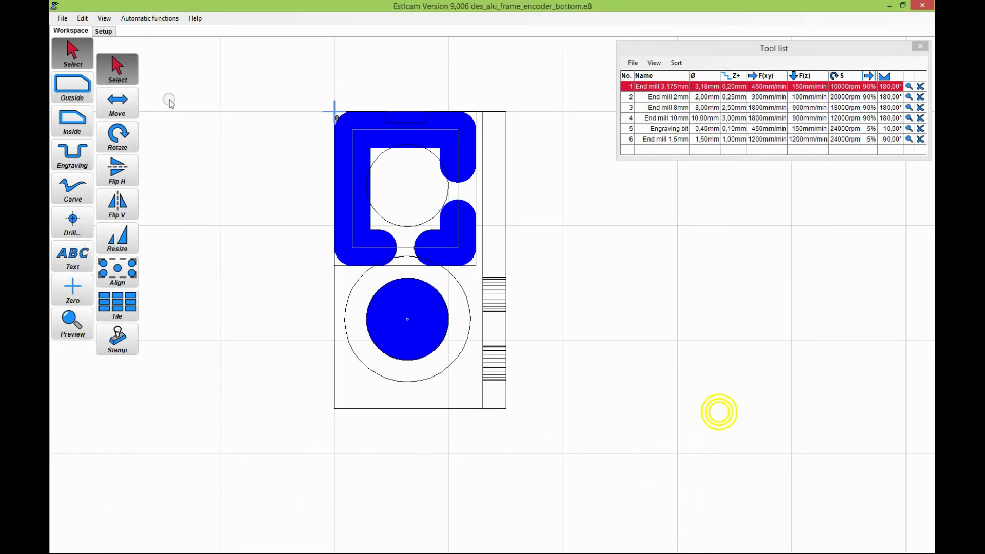
Export des_alu_frame_encoder_bottom.tap and close the 4 min 26 s machining-time summary
click(63, 18)
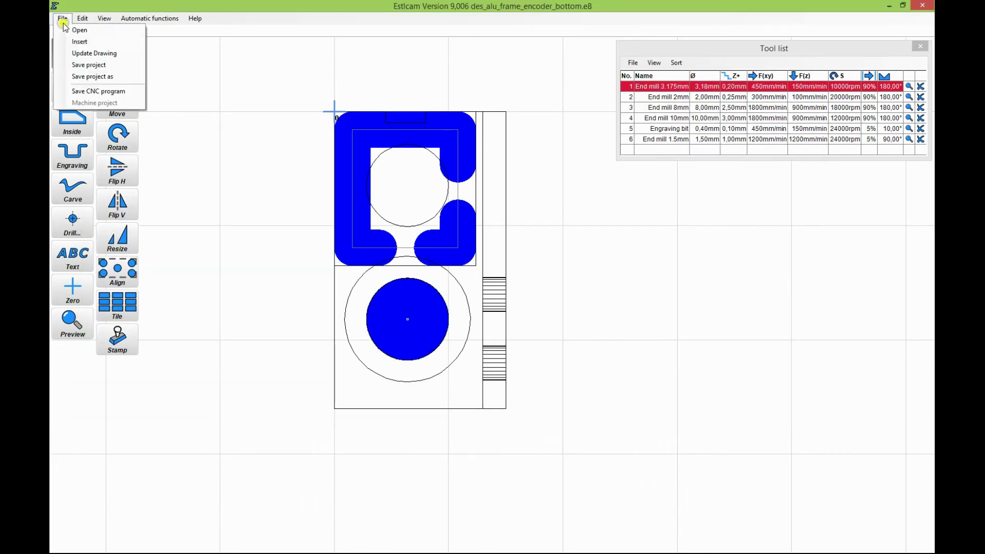
click(85, 91)
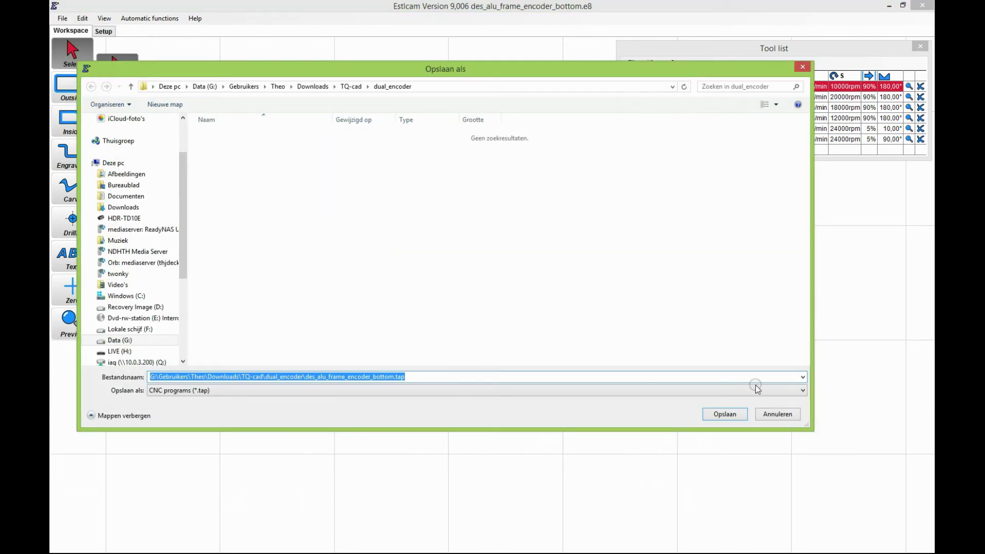
click(725, 414)
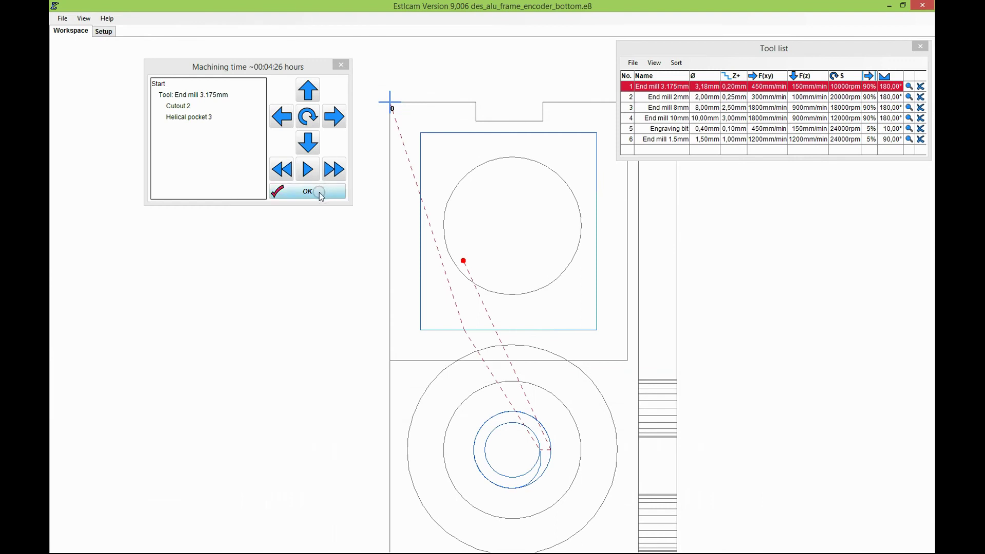
click(316, 196)
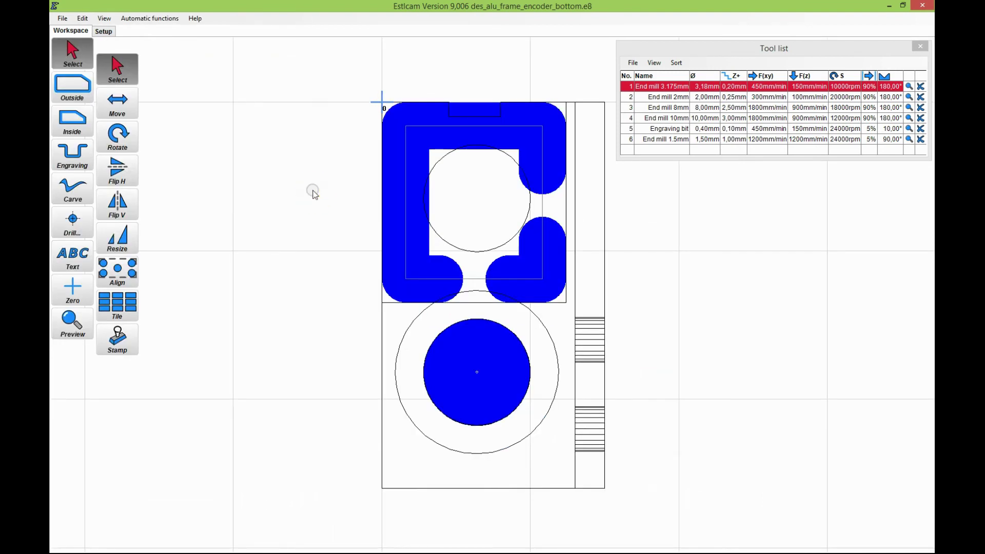
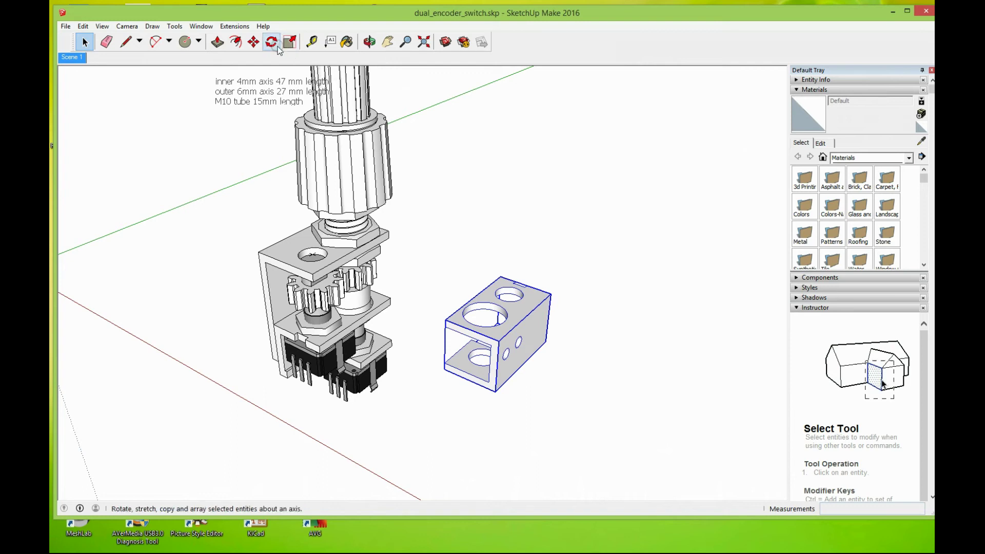
Rotate the holed encoder frame block 90 degrees about a point on the block
click(275, 45)
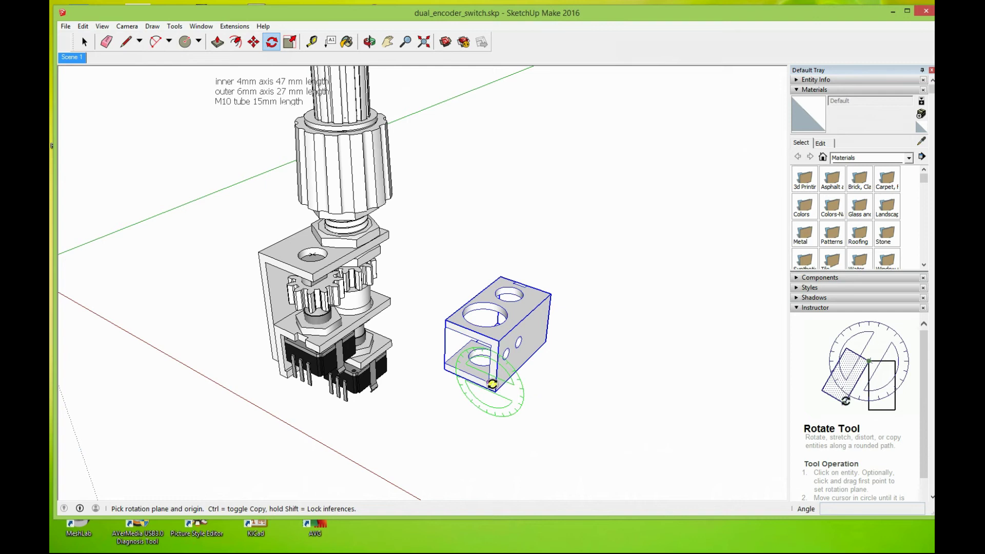
click(490, 383)
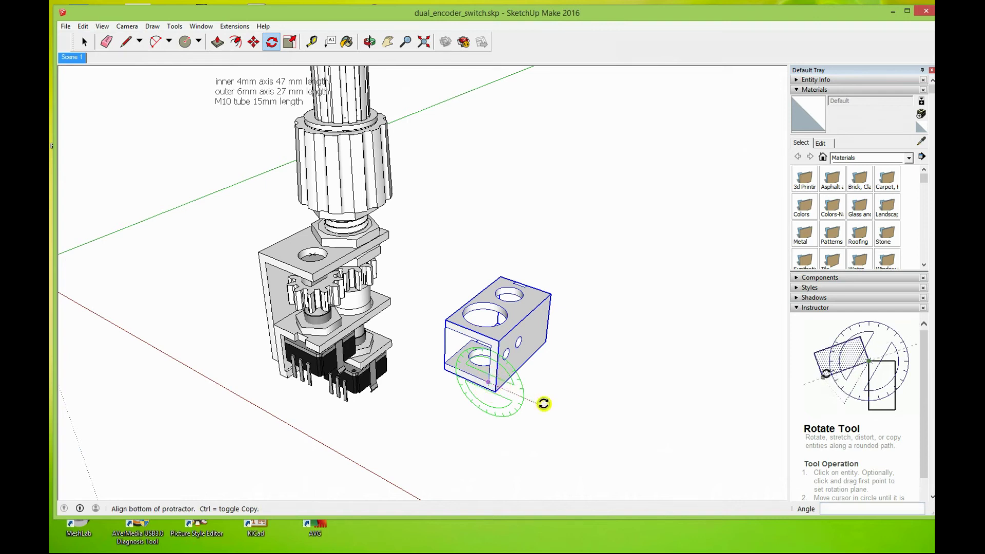
click(543, 403)
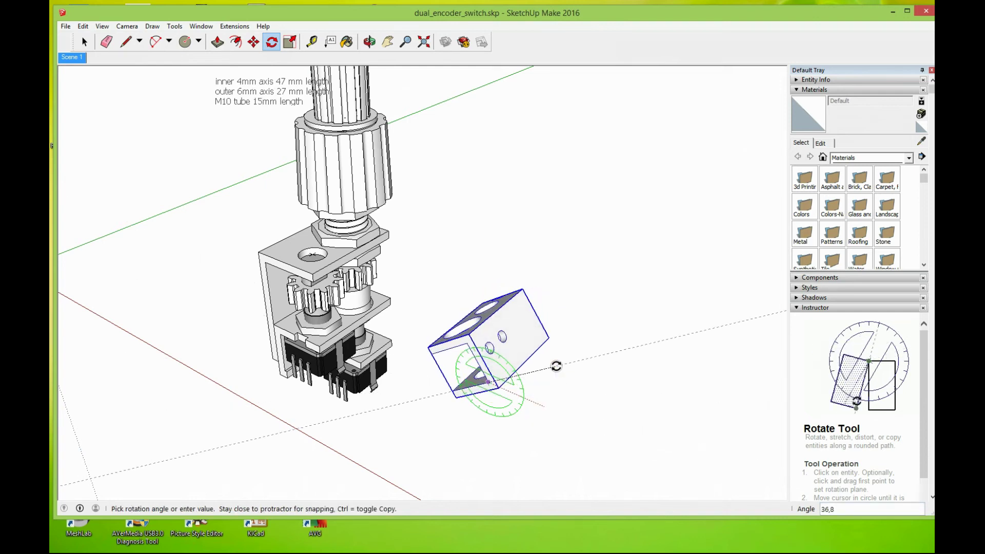
text(90)
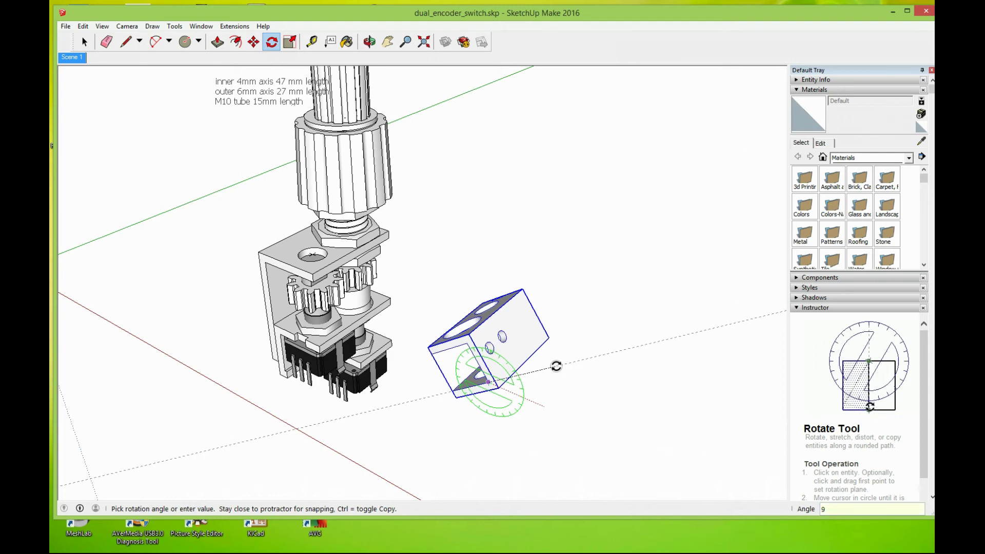
key(Return)
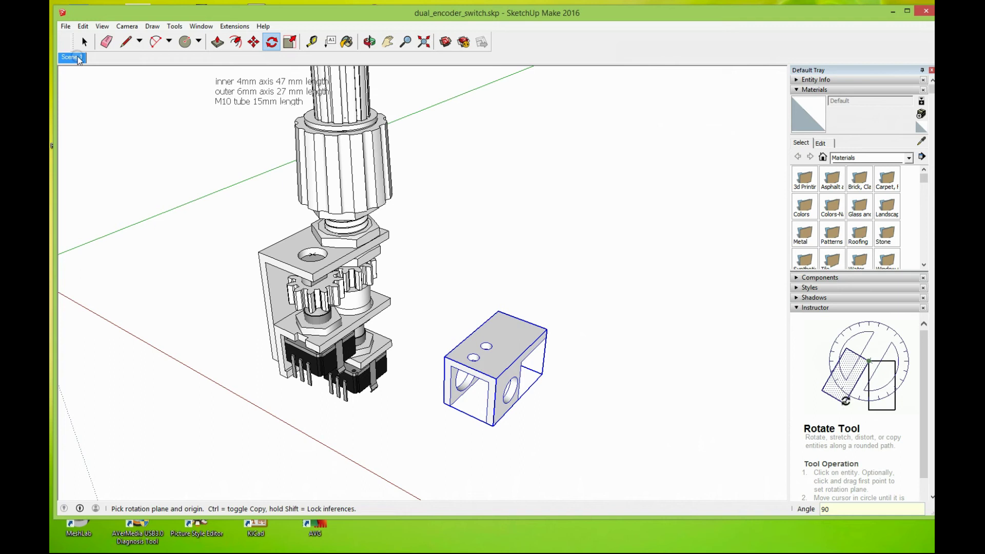
Start a DXF export in millimetres with the geometry exported as lines only
click(84, 42)
click(67, 27)
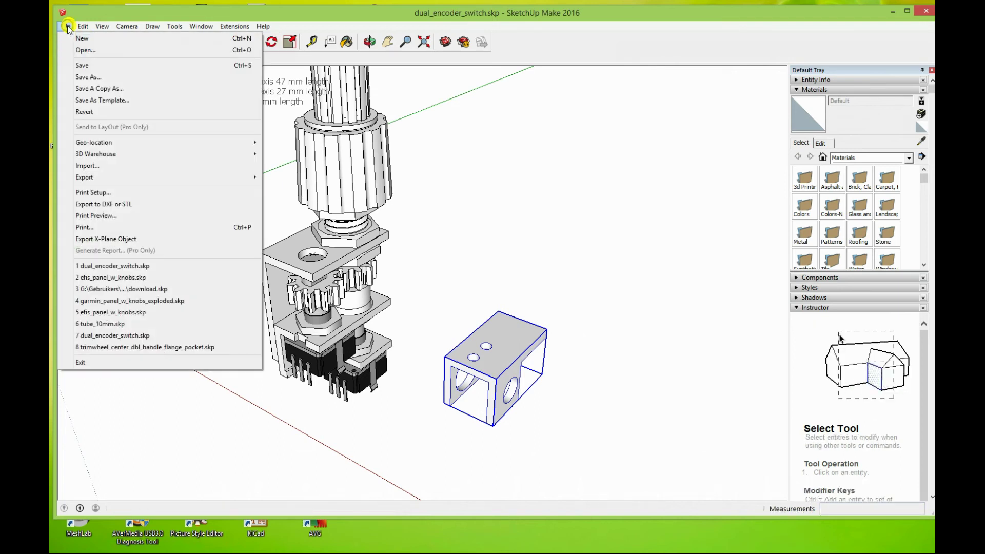
click(146, 204)
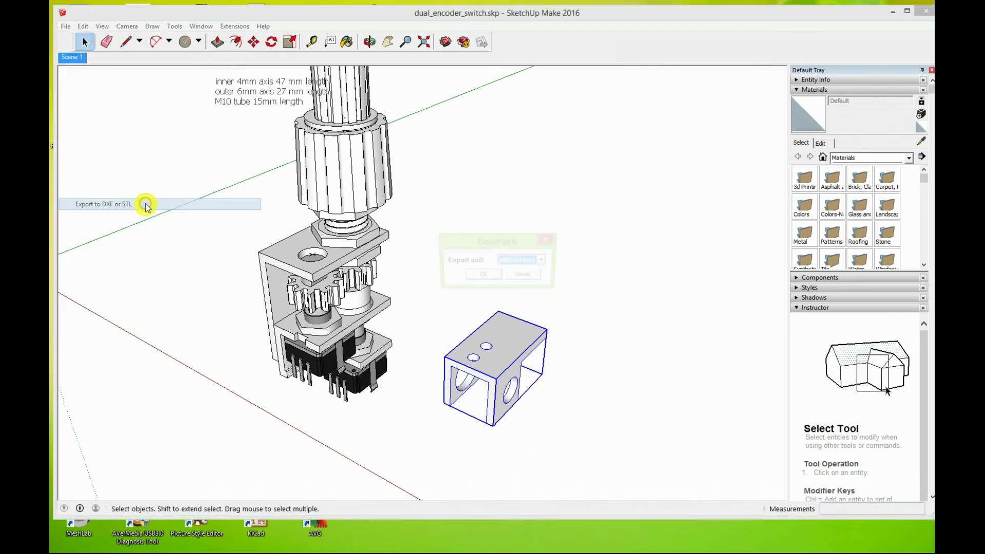
click(479, 277)
click(566, 262)
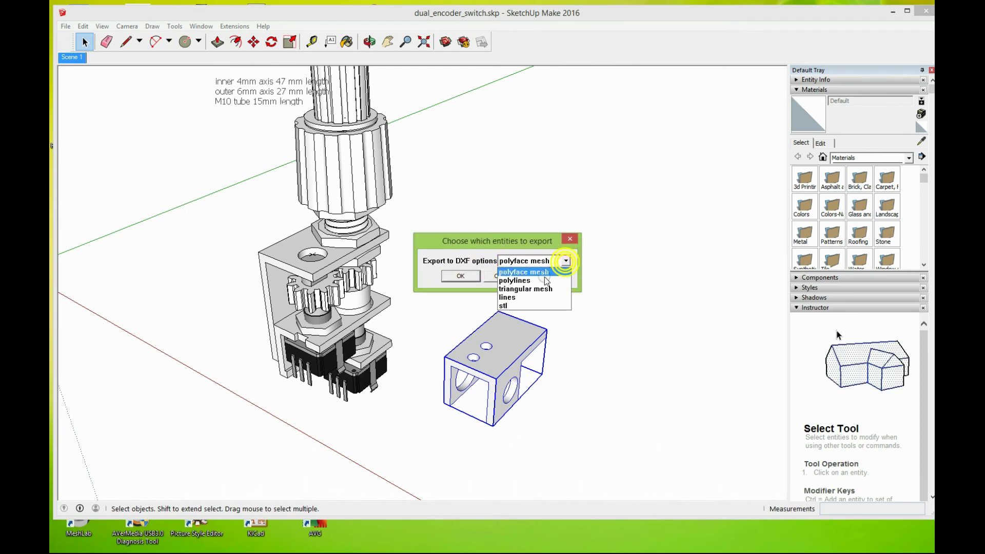
click(523, 298)
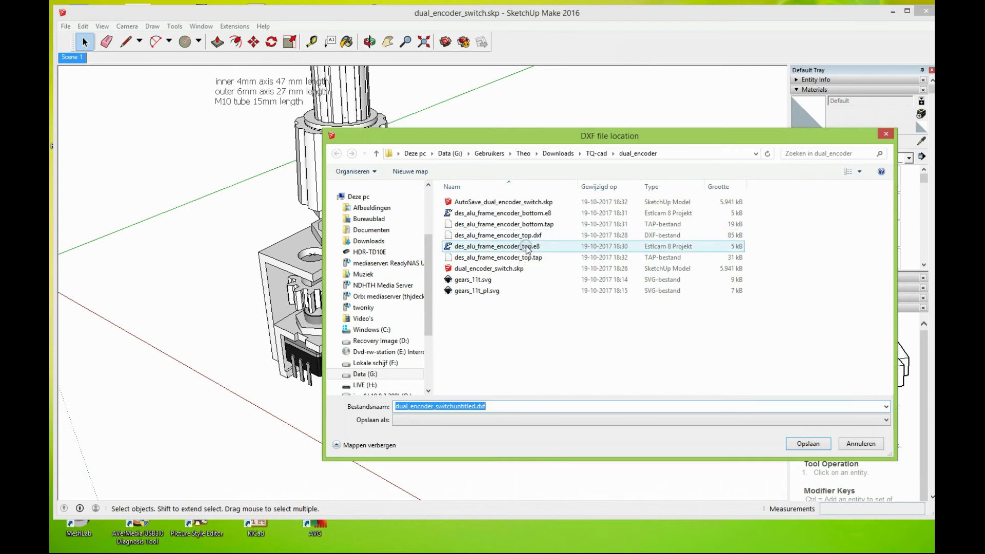
Save the DXF under the top-plate file name minus its part name, and dismiss the 519-line summary
click(523, 235)
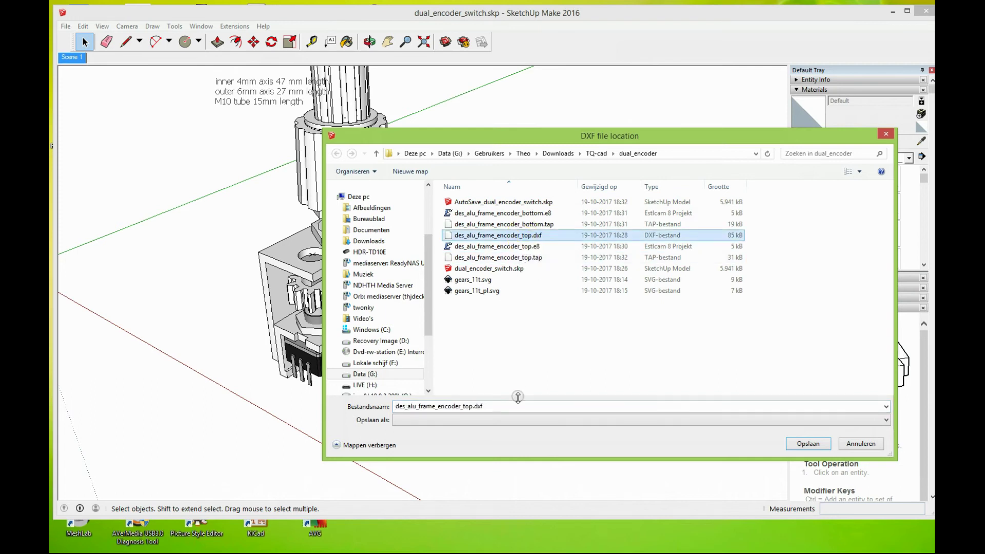
click(516, 406)
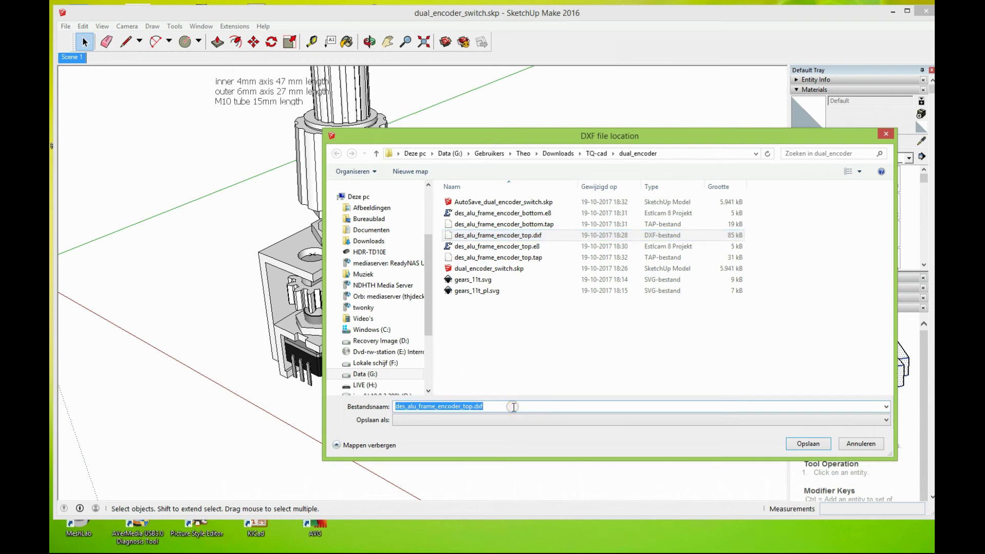
click(514, 407)
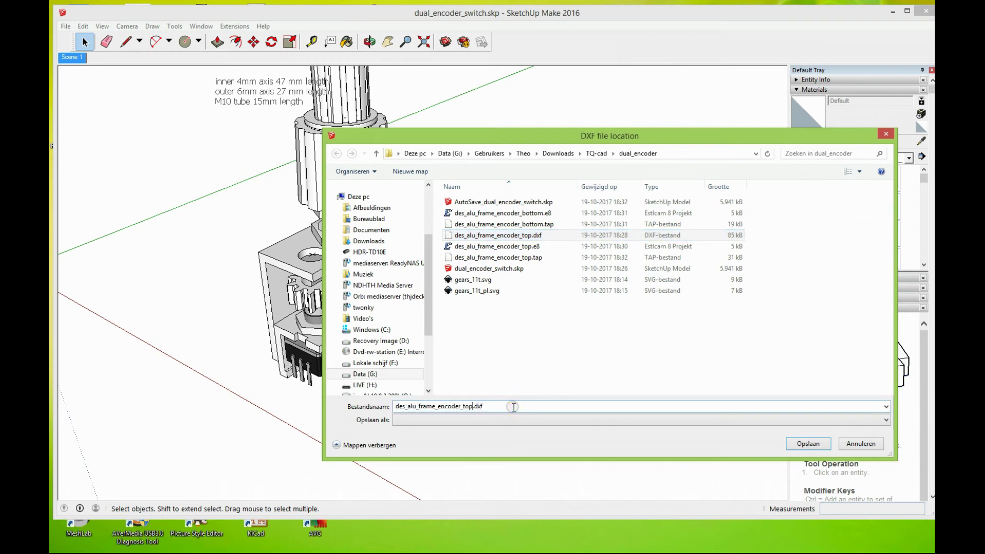
key(BackSpace)
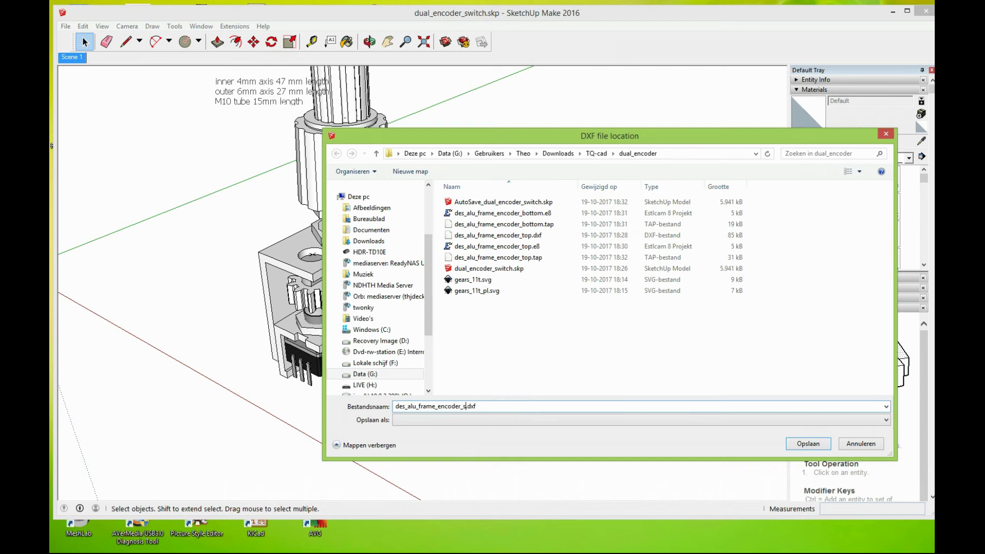
key(Return)
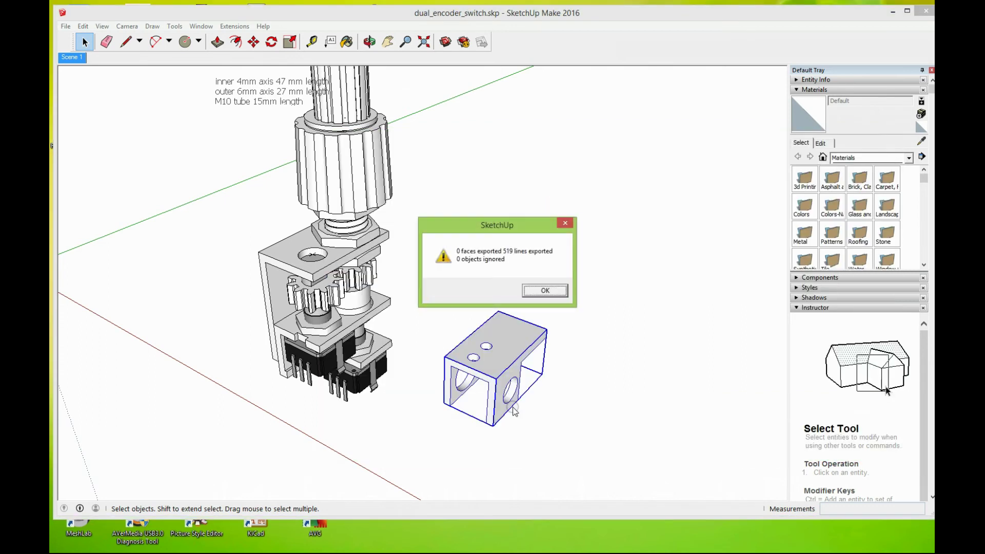
click(544, 291)
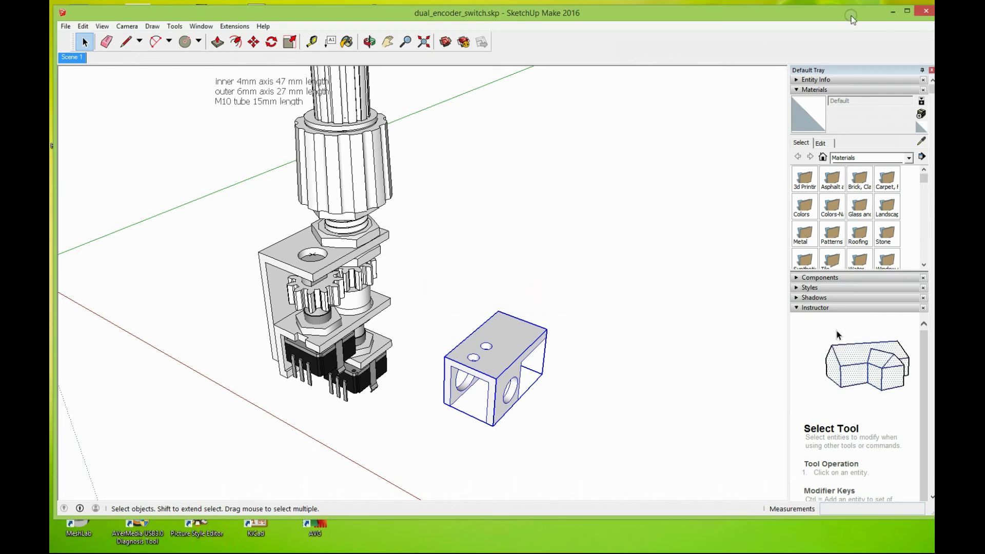
Open the encoder side plate DXF in Estlcam using millimetres
click(893, 11)
click(62, 18)
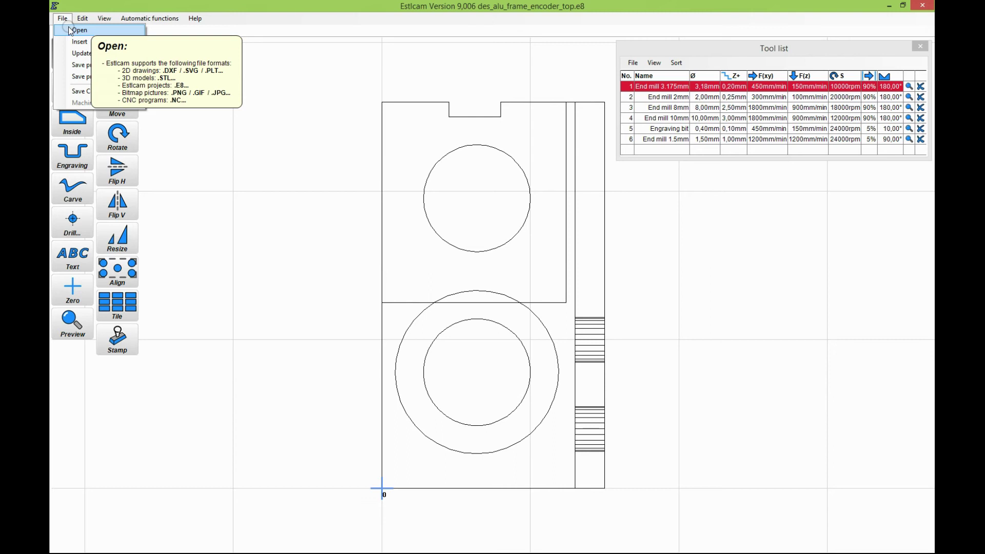
click(70, 31)
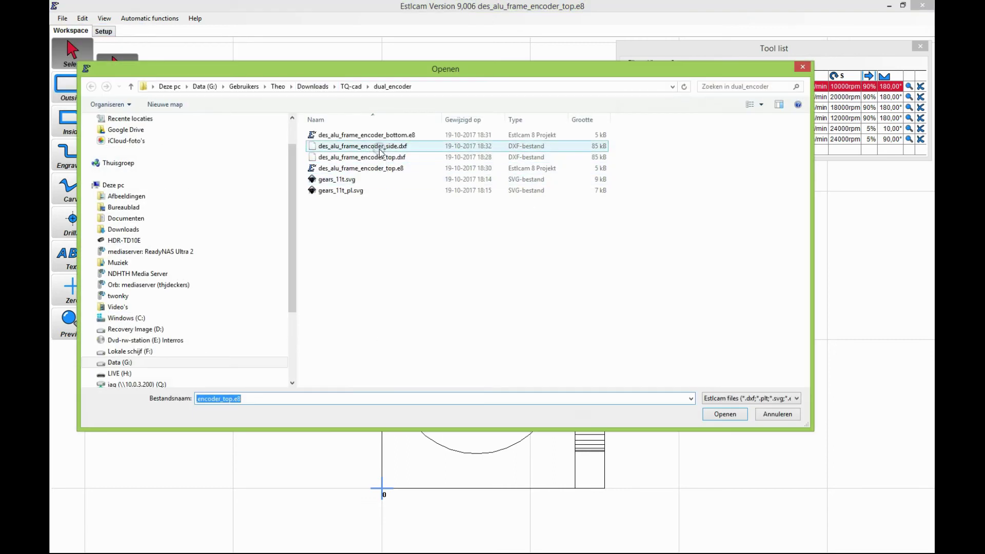
click(379, 149)
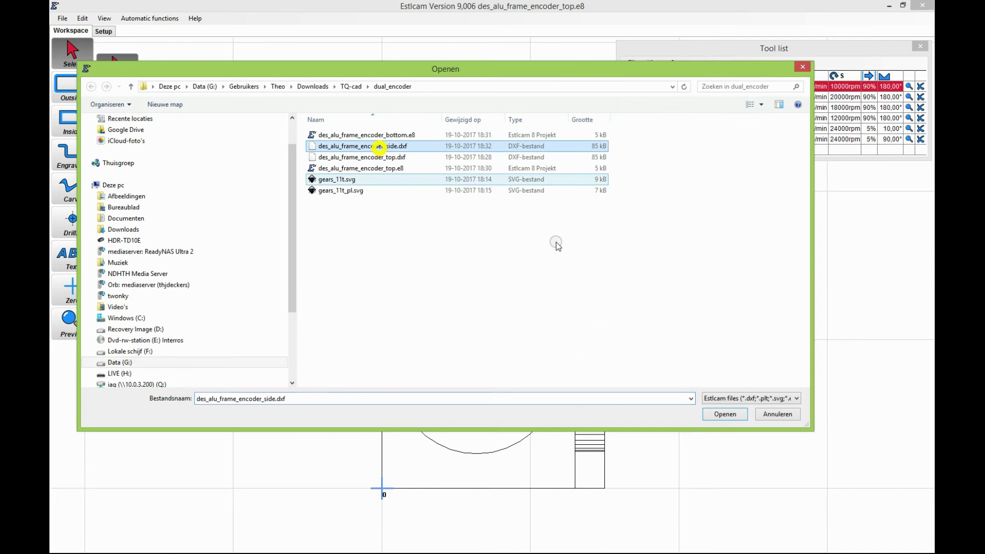
click(733, 415)
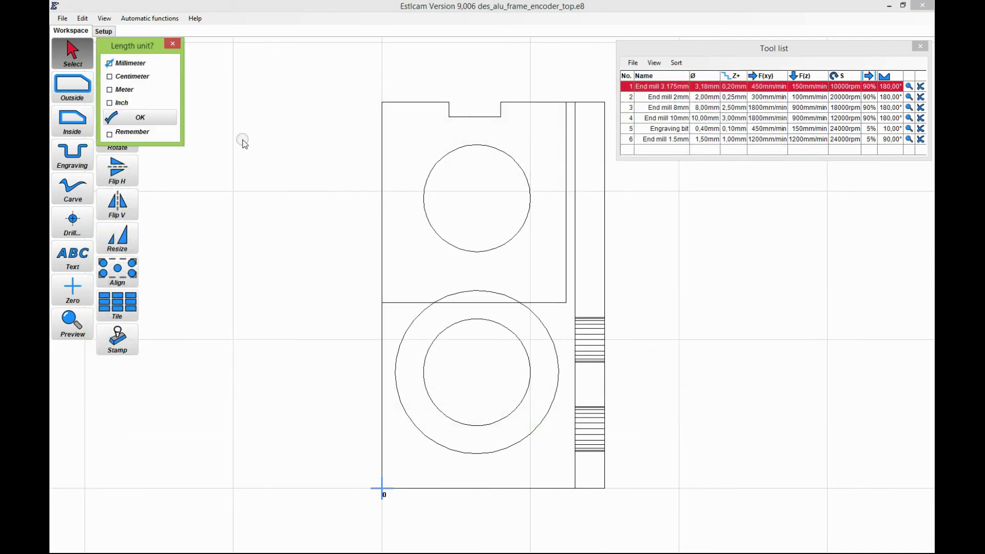
click(155, 125)
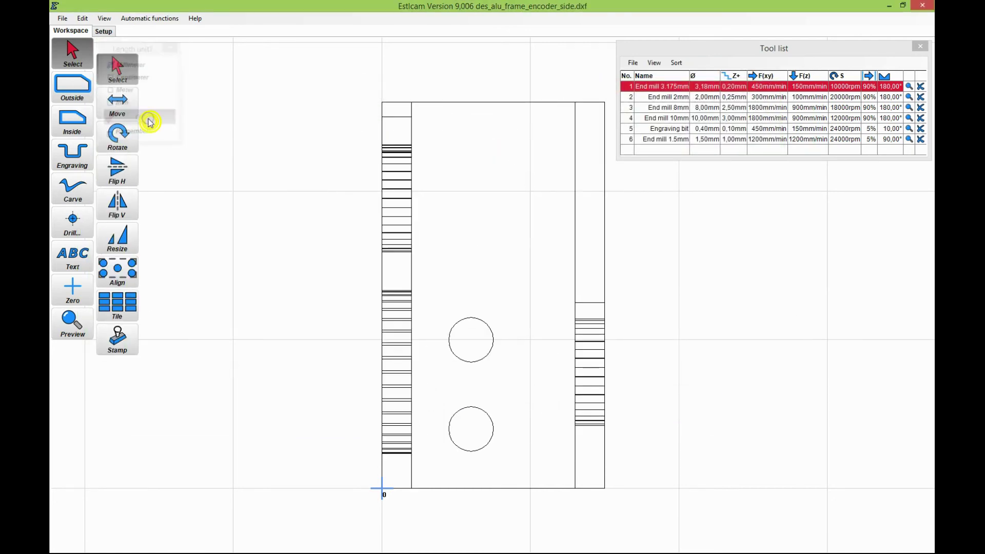
Add drill toolpaths Drill 1 on the upper hole and Drill 2 on the lower hole
click(76, 229)
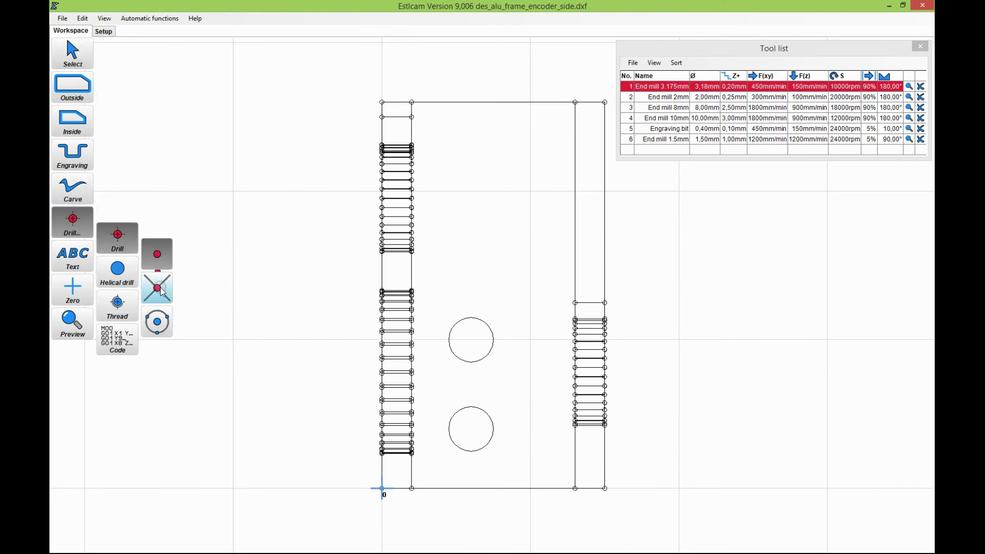
click(157, 254)
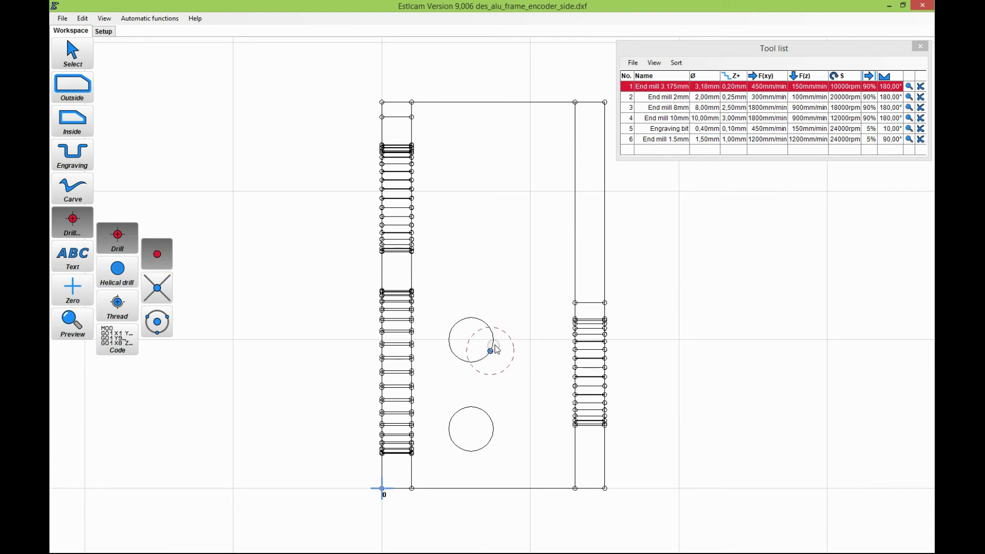
click(471, 337)
click(470, 337)
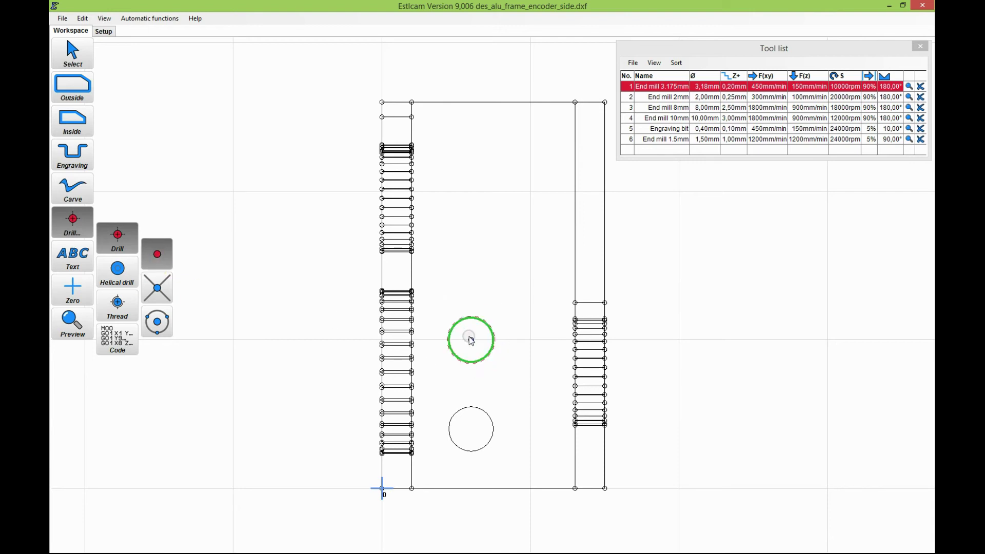
click(472, 340)
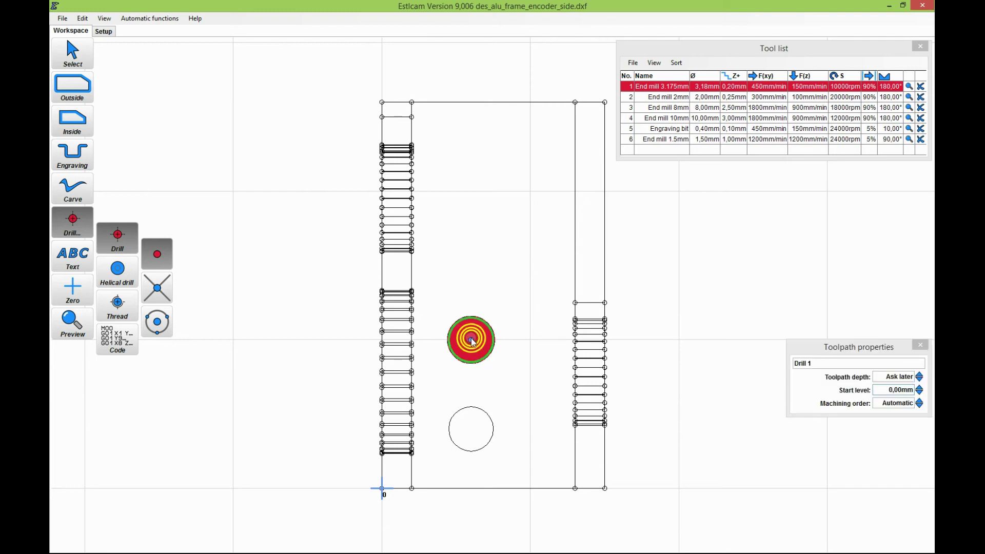
click(472, 432)
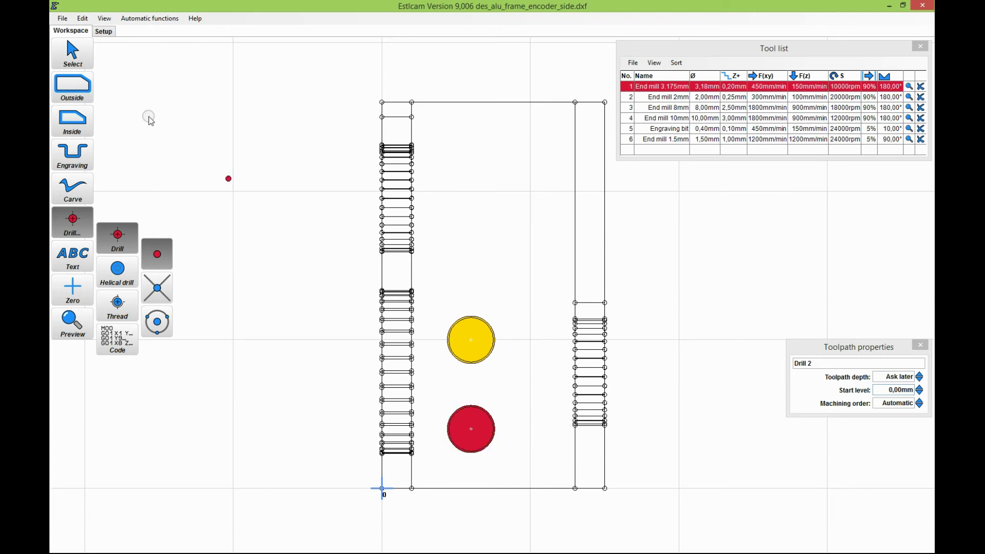
Set the toolpath depth of Drill 1 and Drill 2 to 3 mm each
click(72, 54)
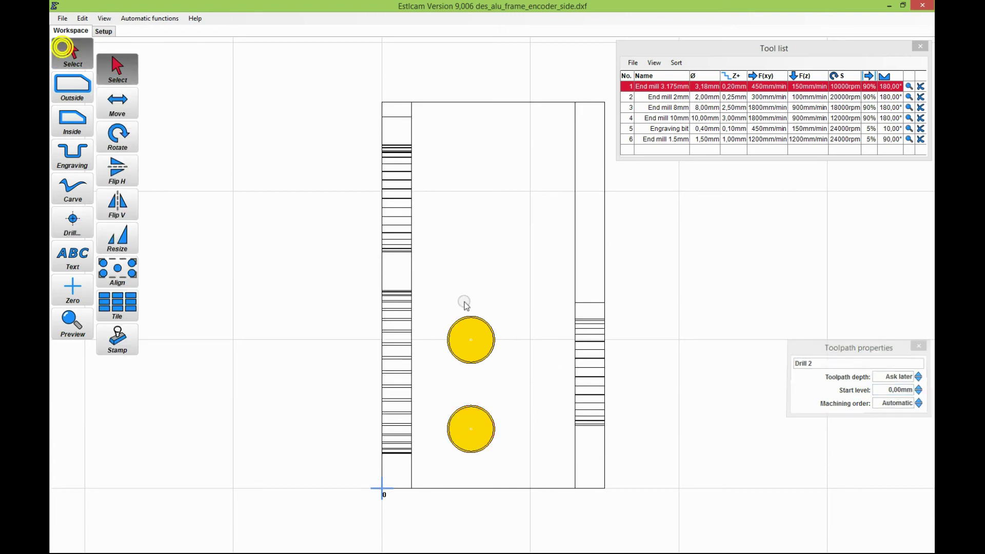
click(469, 338)
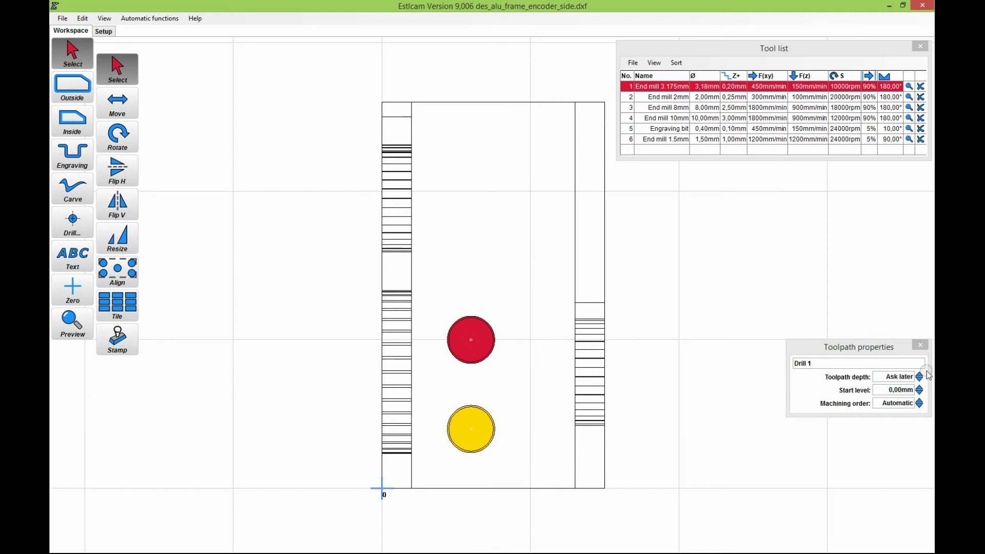
click(911, 378)
text(3)
key(Tab)
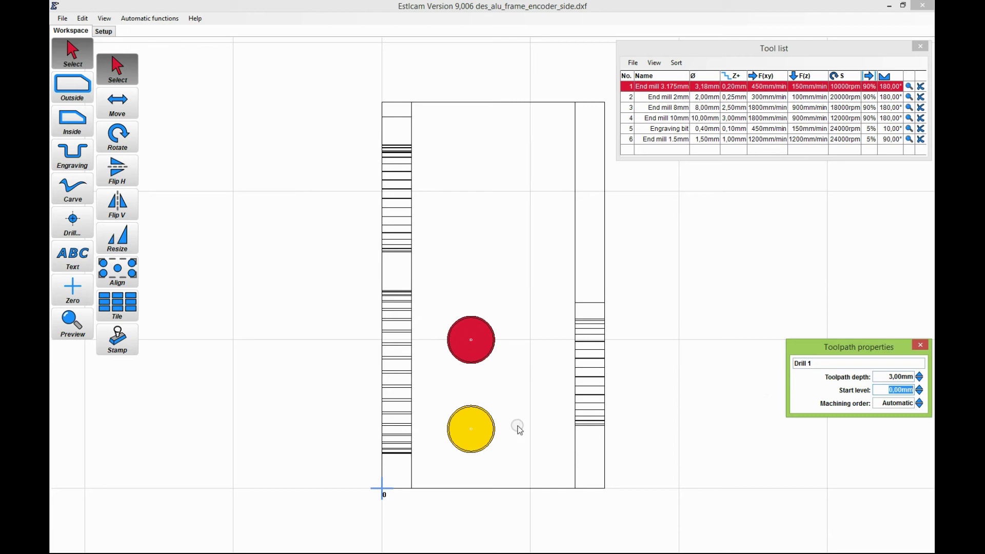
click(486, 433)
click(892, 374)
text(3)
key(Tab)
click(808, 291)
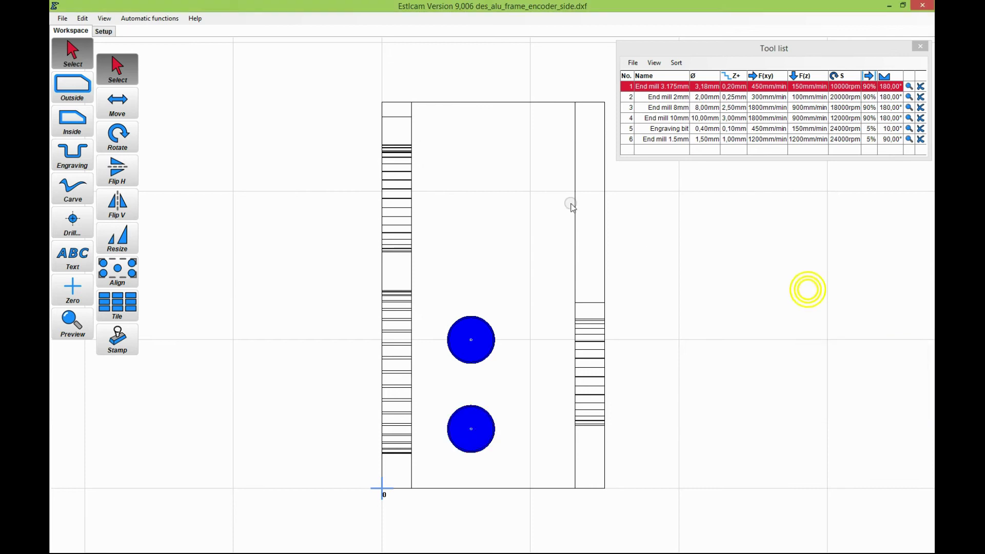
Save the Estlcam project as des_alu_frame_encoder_side.e8
click(61, 19)
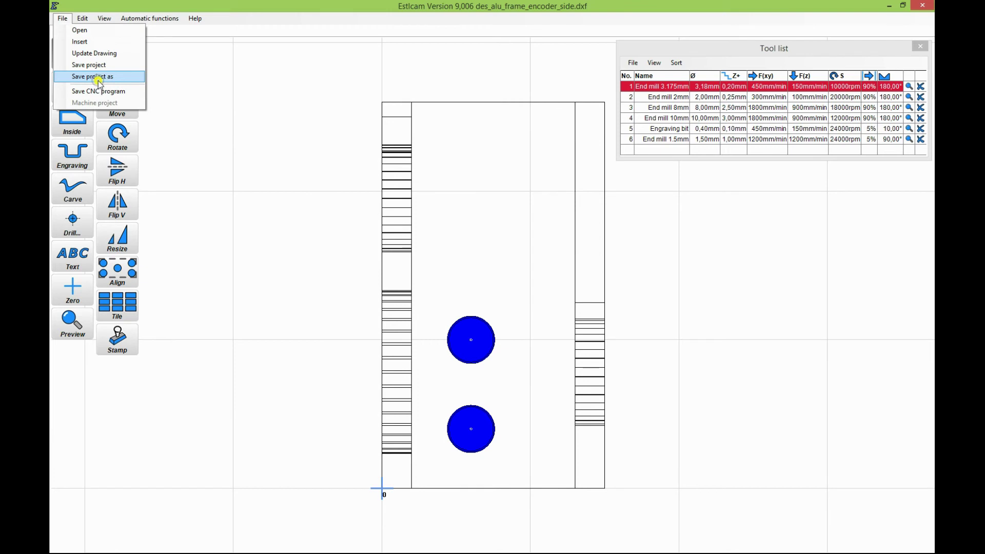
click(97, 81)
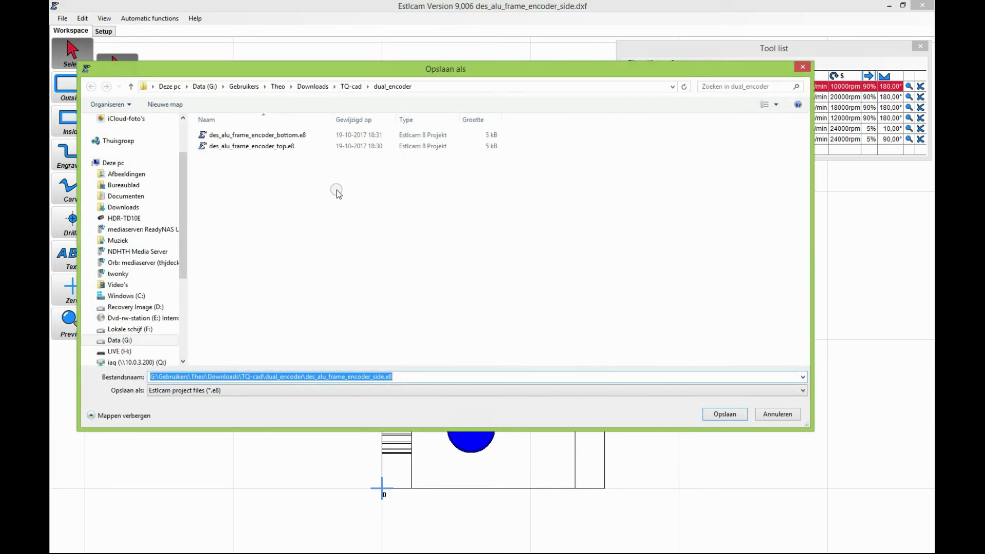
click(337, 194)
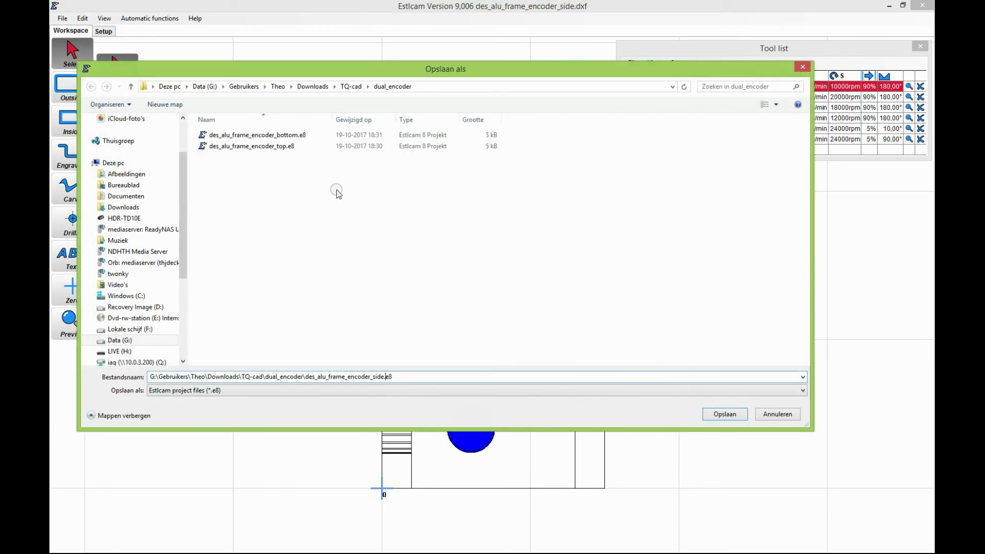
click(724, 416)
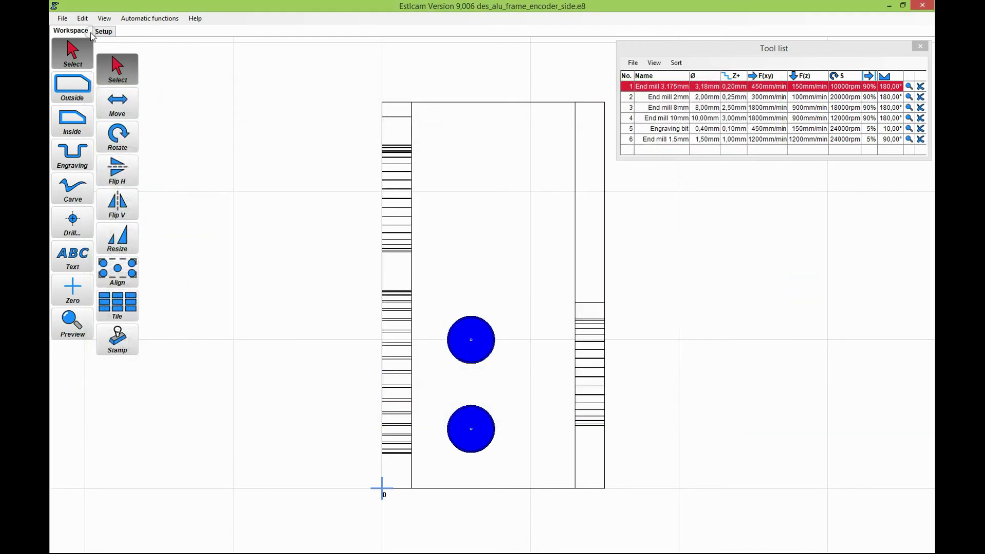
Save the CNC program as des_alu_frame_encoder_side.tap and close the machining time summary
click(62, 19)
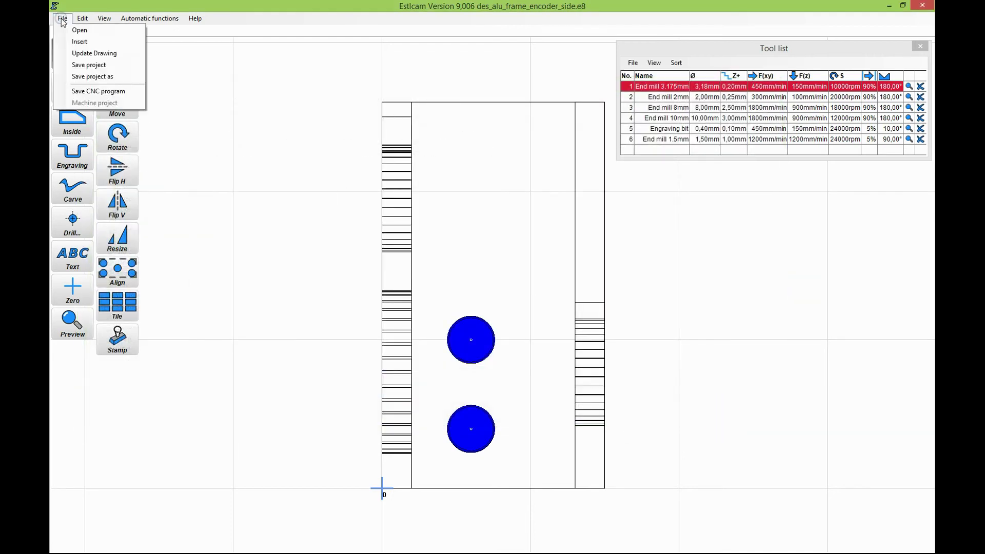
click(90, 90)
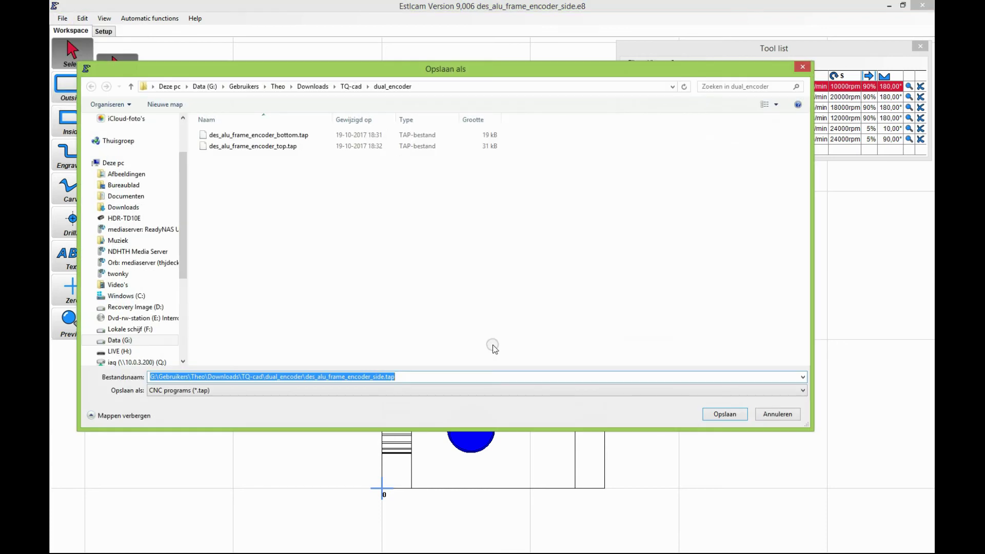
click(725, 416)
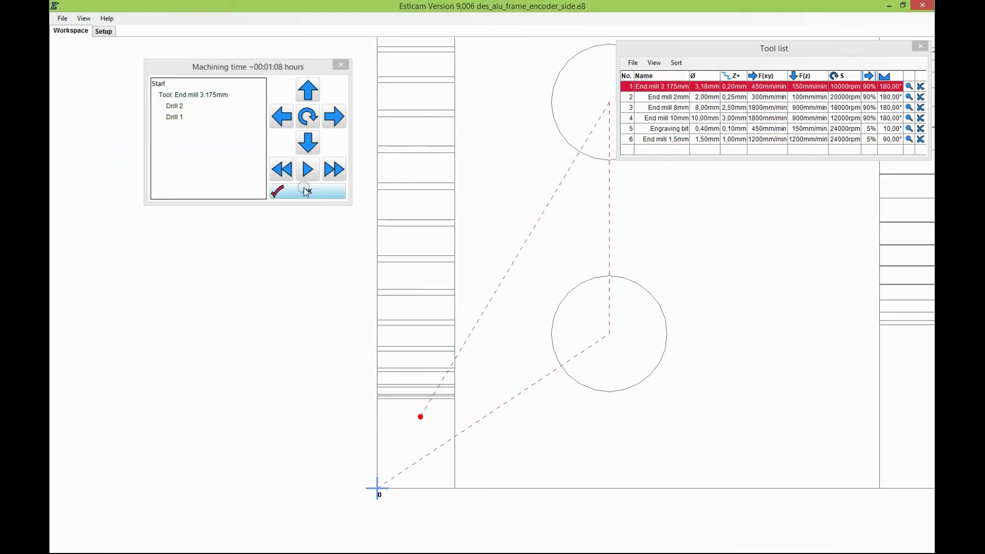
click(308, 193)
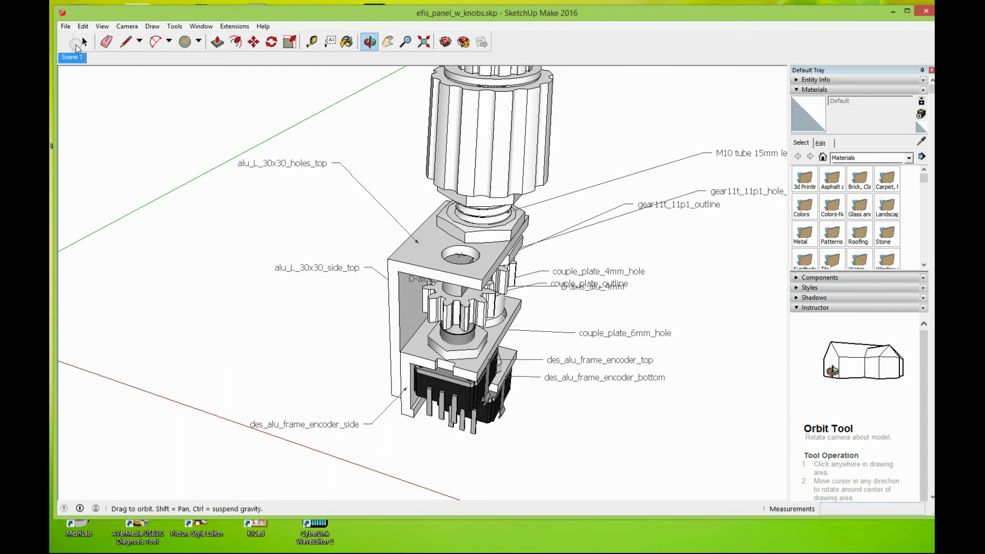
Switch SketchUp to the Select tool and bring Estlcam to the front
click(84, 43)
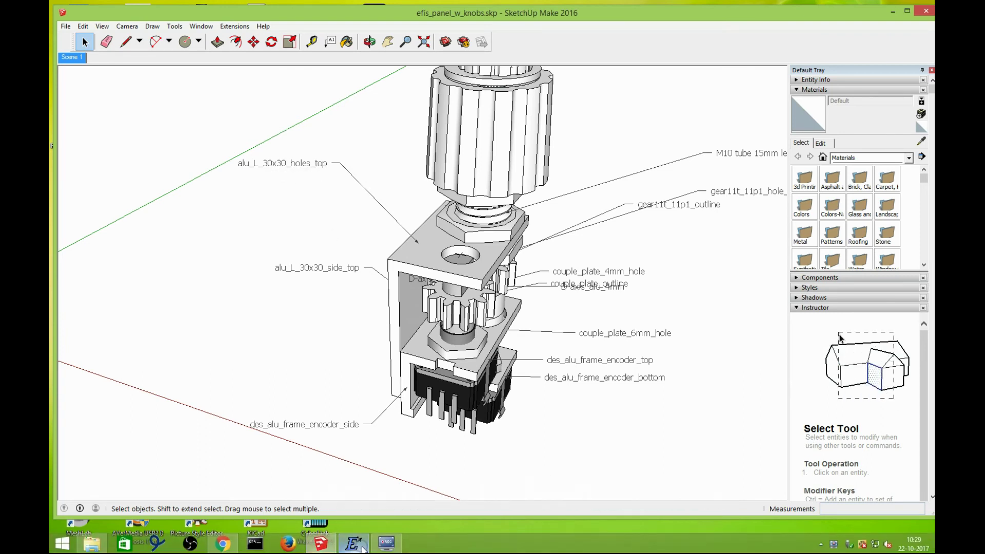
click(359, 545)
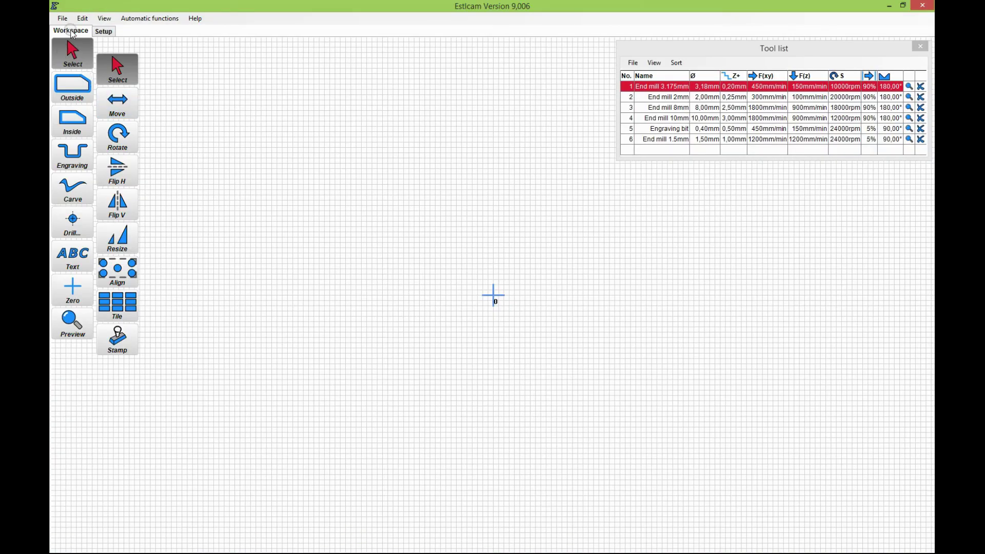
Load alu_L_30x30_holes_top.e8 from the dual_encoder_switch folder into Estlcam
click(63, 21)
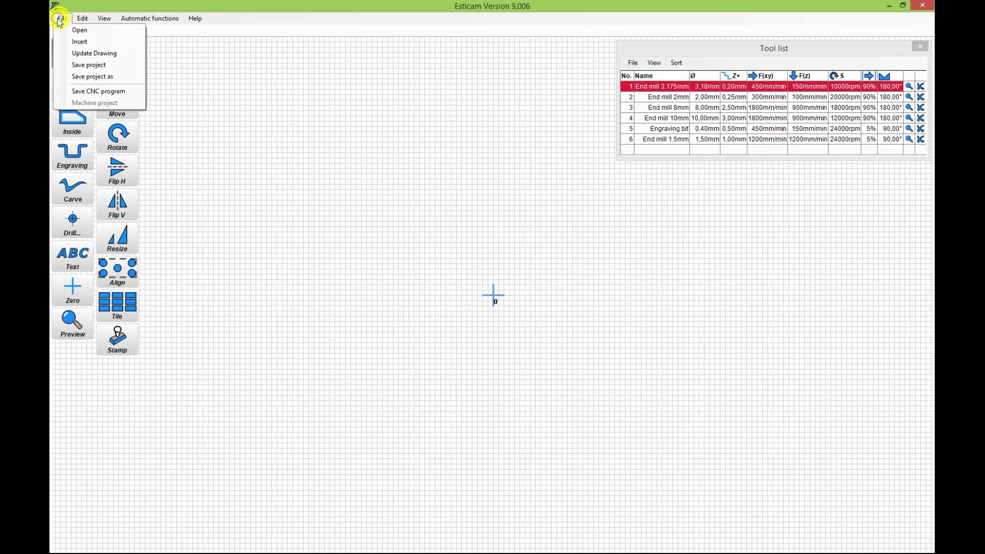
click(68, 32)
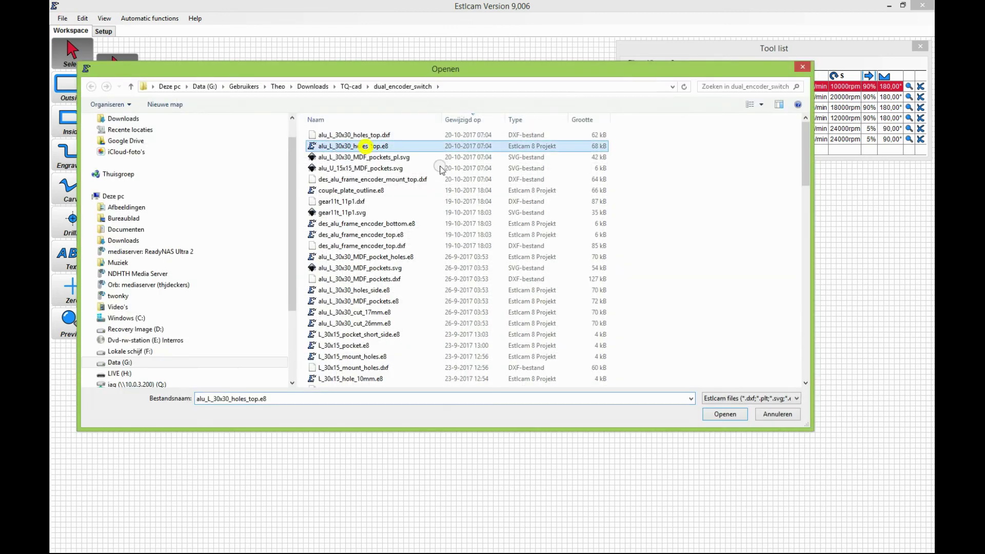
click(726, 414)
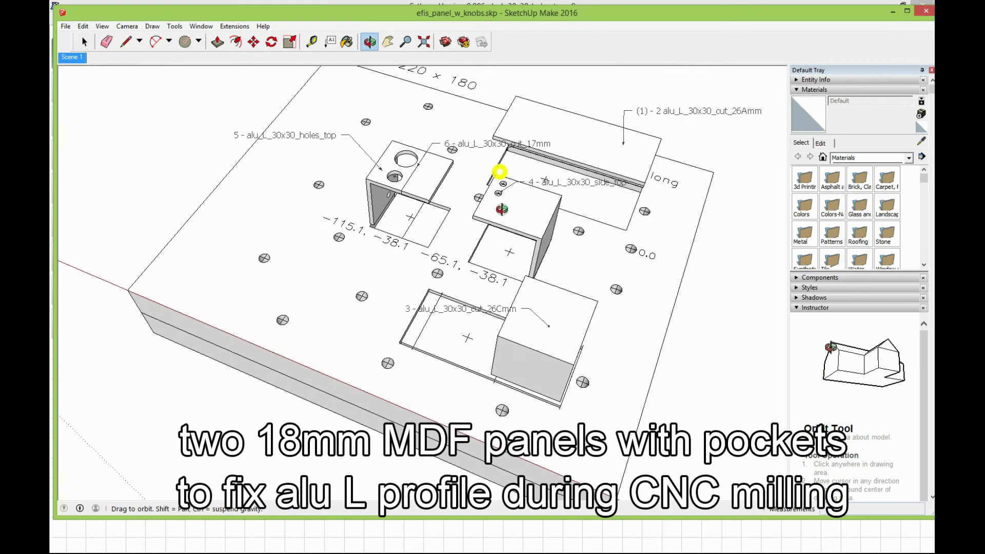
Orbit the 220 x 180 MDF fixture panel to a top-down view of its L-profile pockets
mouse_move(502, 172)
mouse_down()
mouse_move(484, 198)
mouse_move(501, 181)
mouse_up()
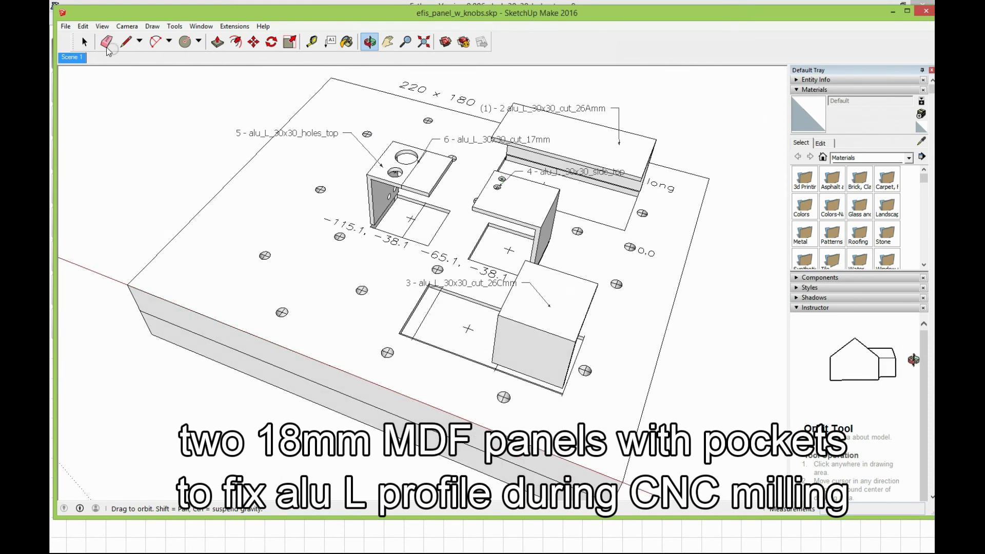
click(83, 41)
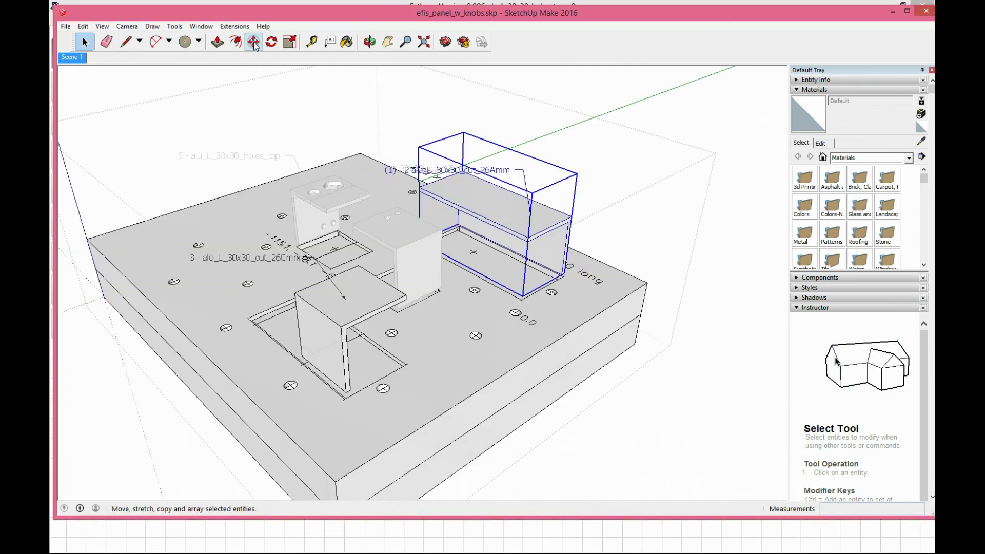
click(253, 43)
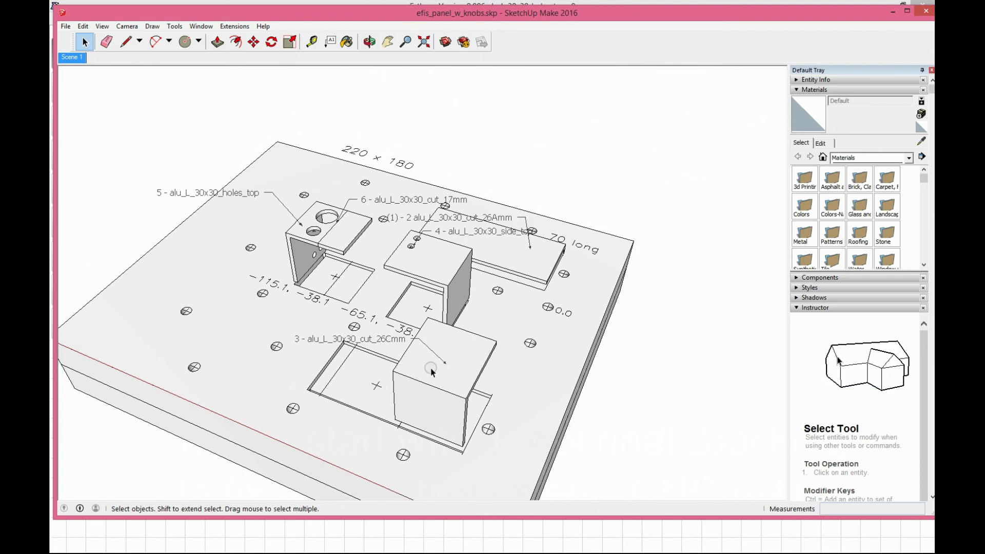
drag(425, 373, 433, 261)
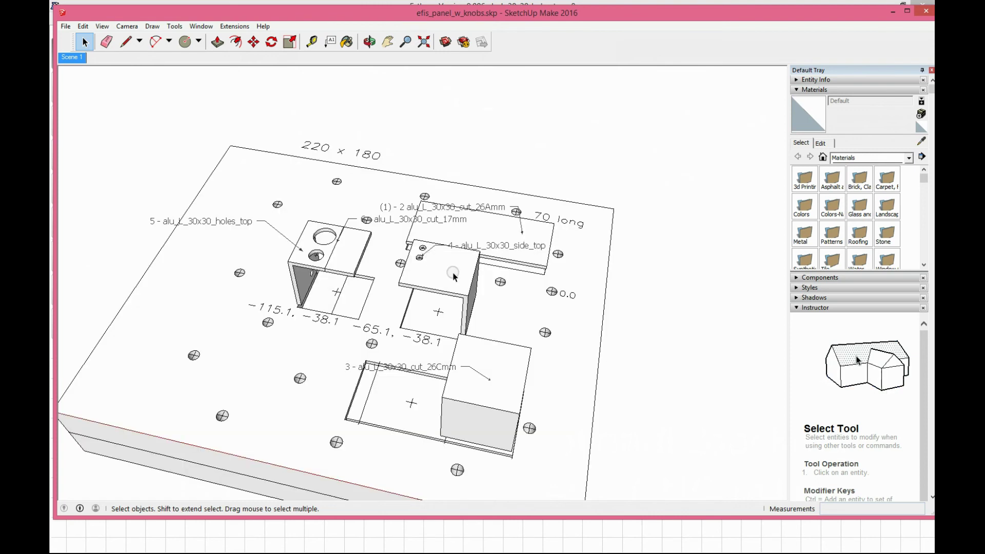